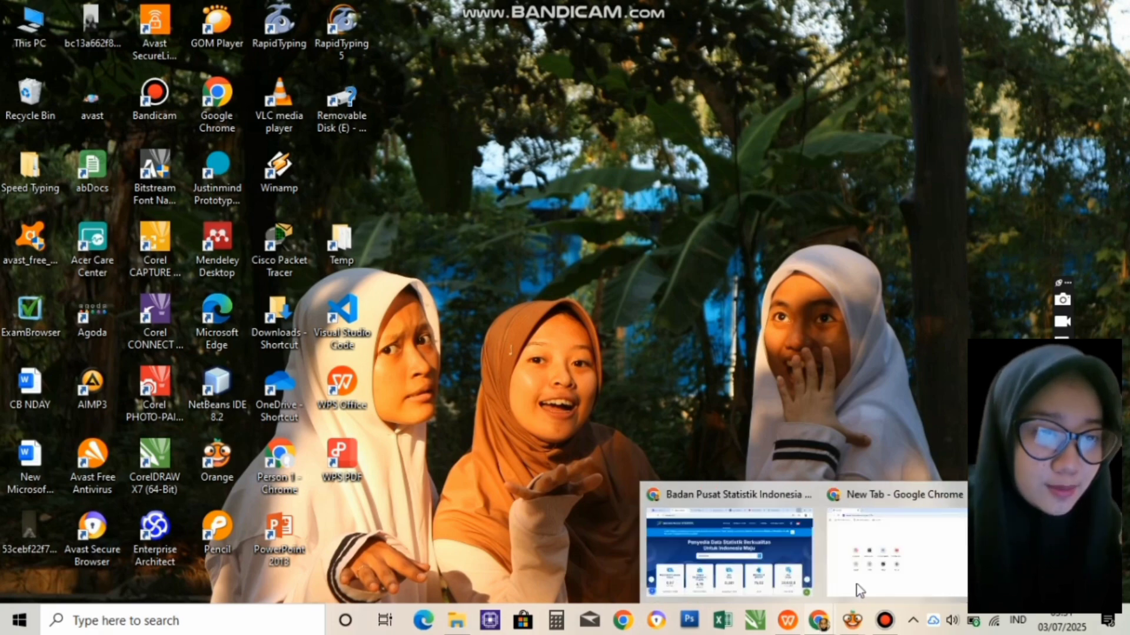
- Switch to the blank Chrome window, close its developer tools, search for "bps" and open the Badan Pusat Statistik Indonesia website
click(856, 556)
key(ctrl+shift+i)
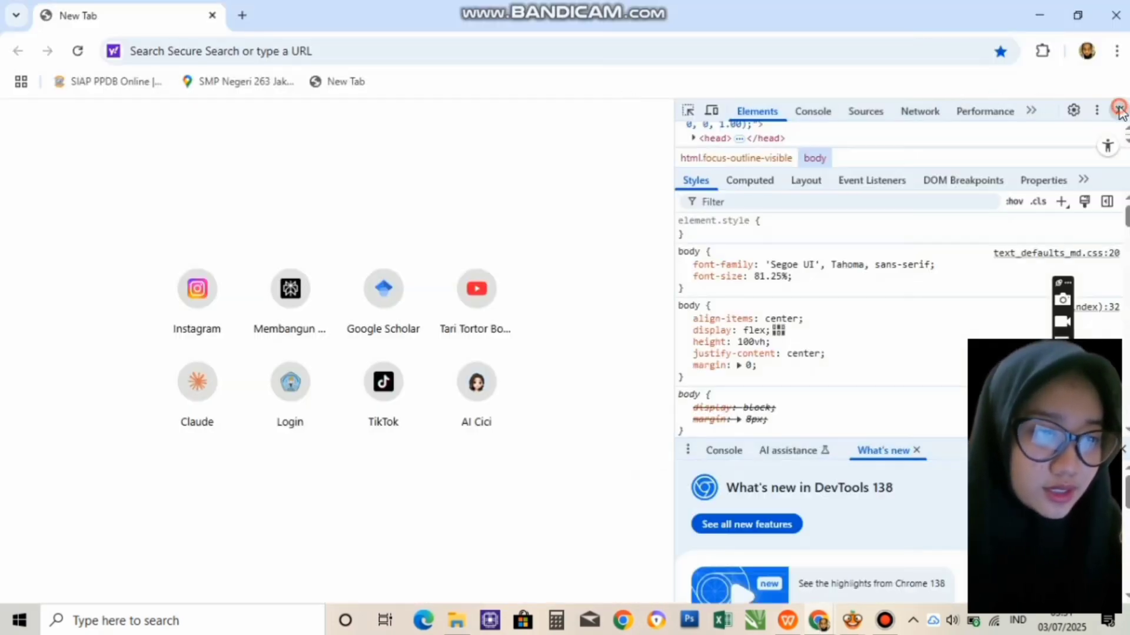
click(1120, 112)
click(531, 52)
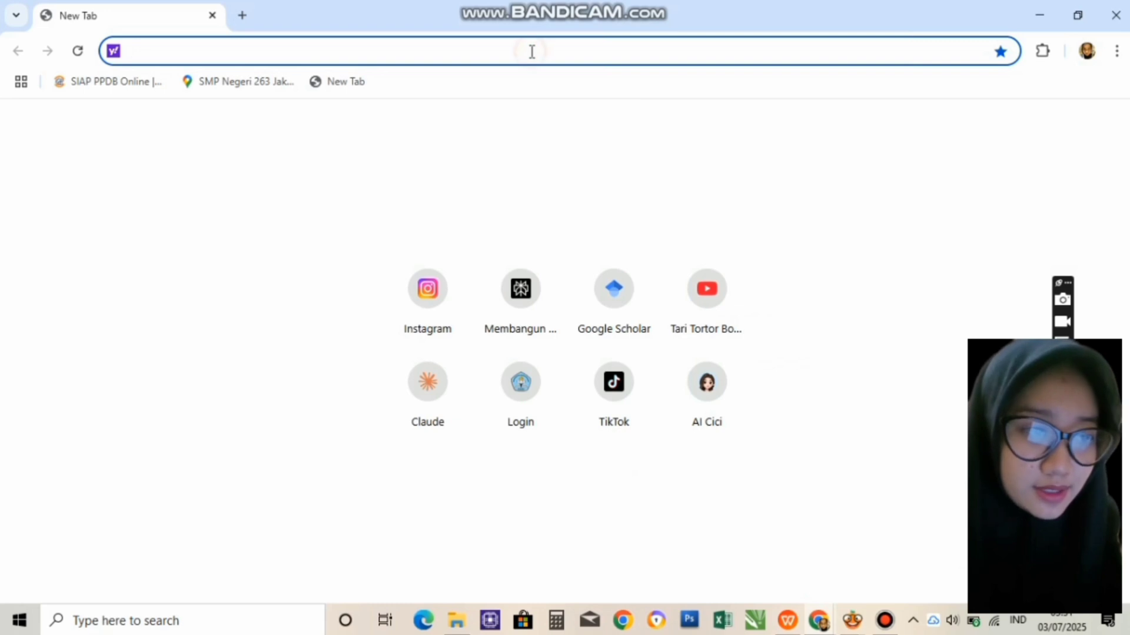
text(bps)
key(Return)
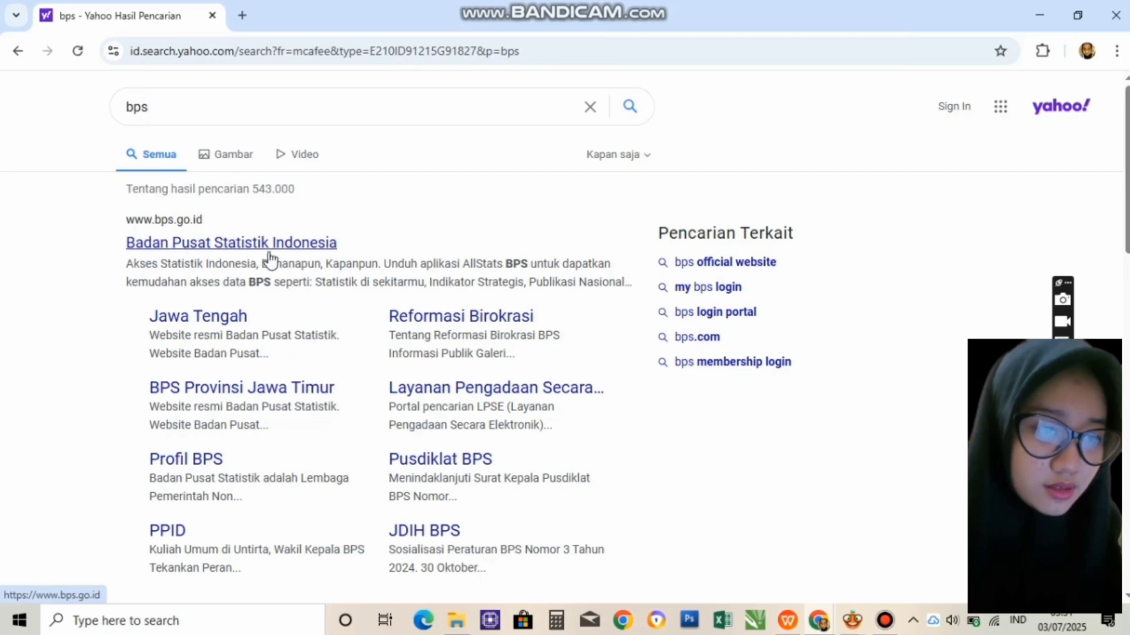
click(319, 242)
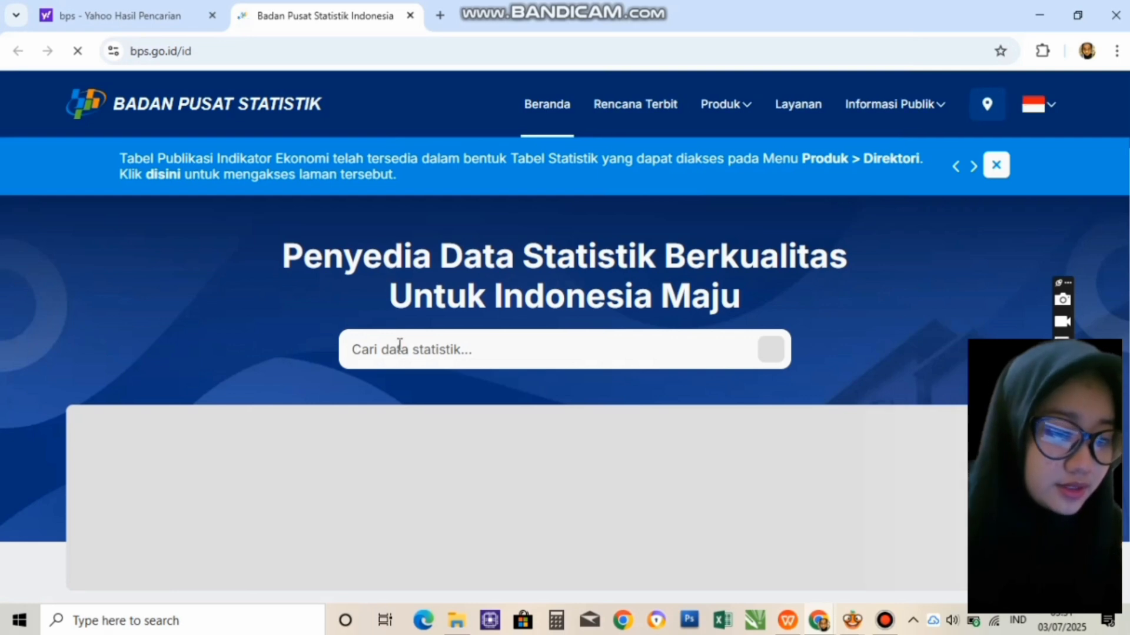
click(400, 344)
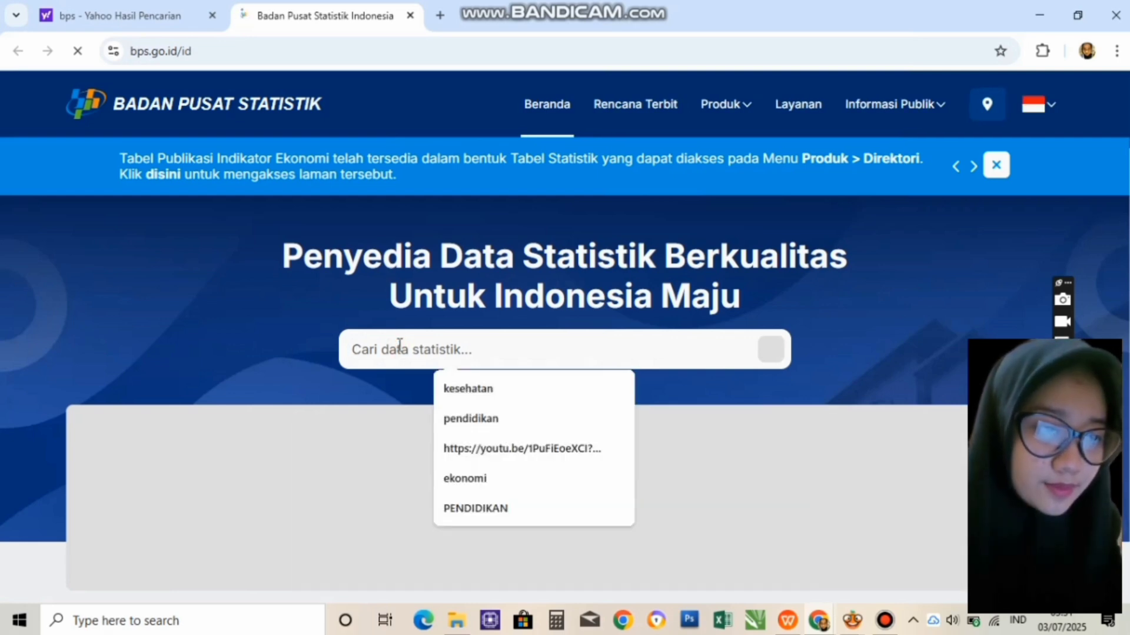
text(pendidi)
key(Return)
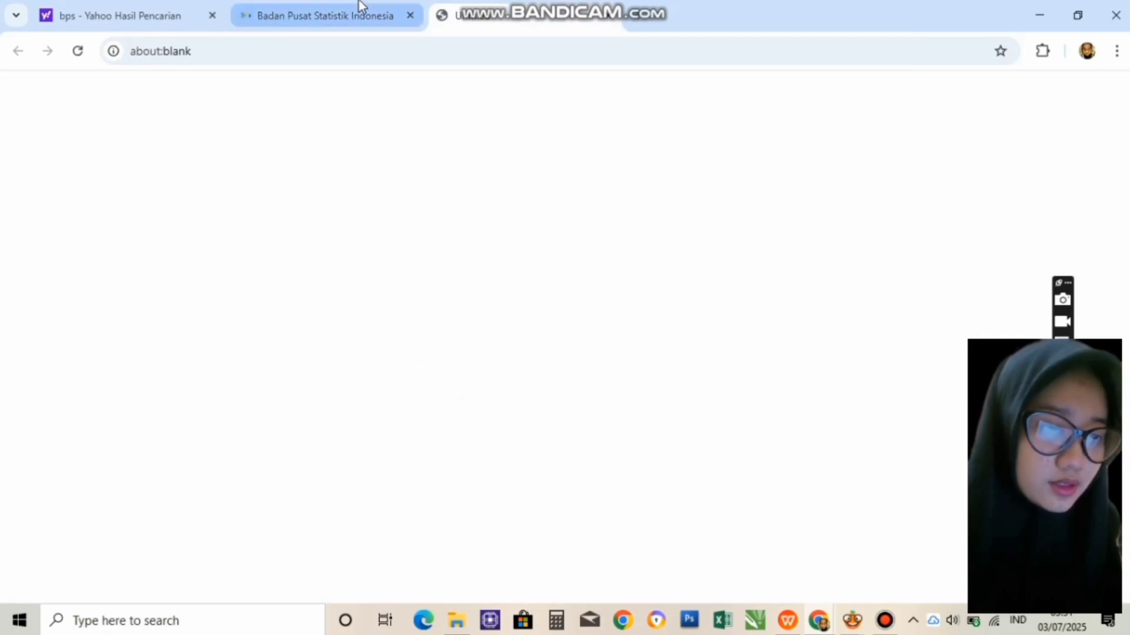
click(612, 16)
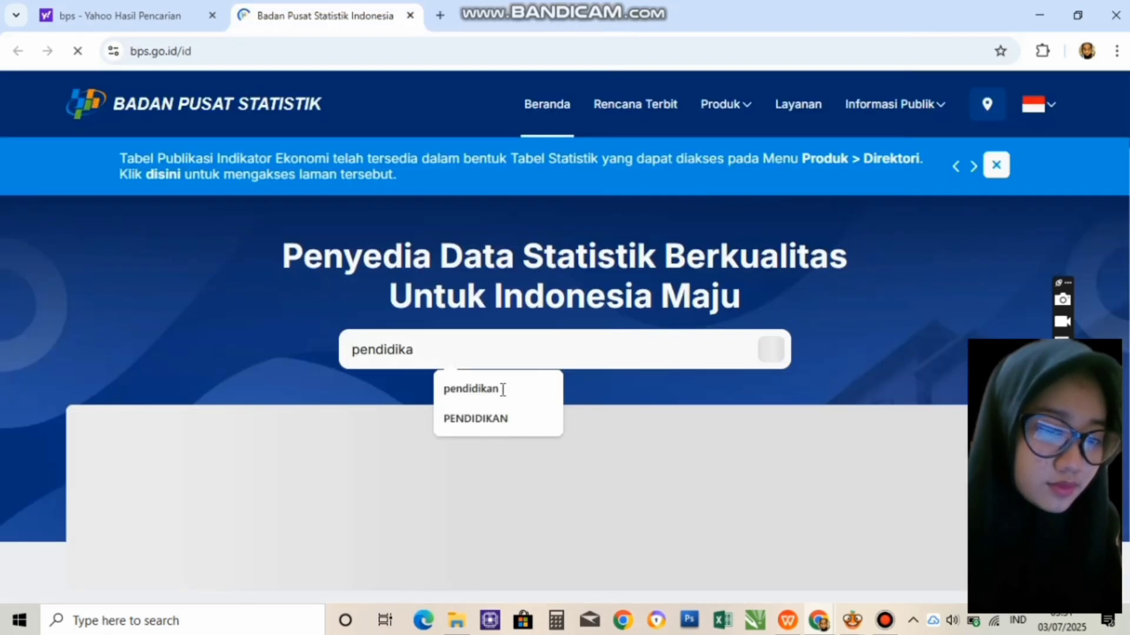
- Search the statistics site for "pendidikan" and restrict the results to tables (Tabel)
scroll(467, 335, down, 3)
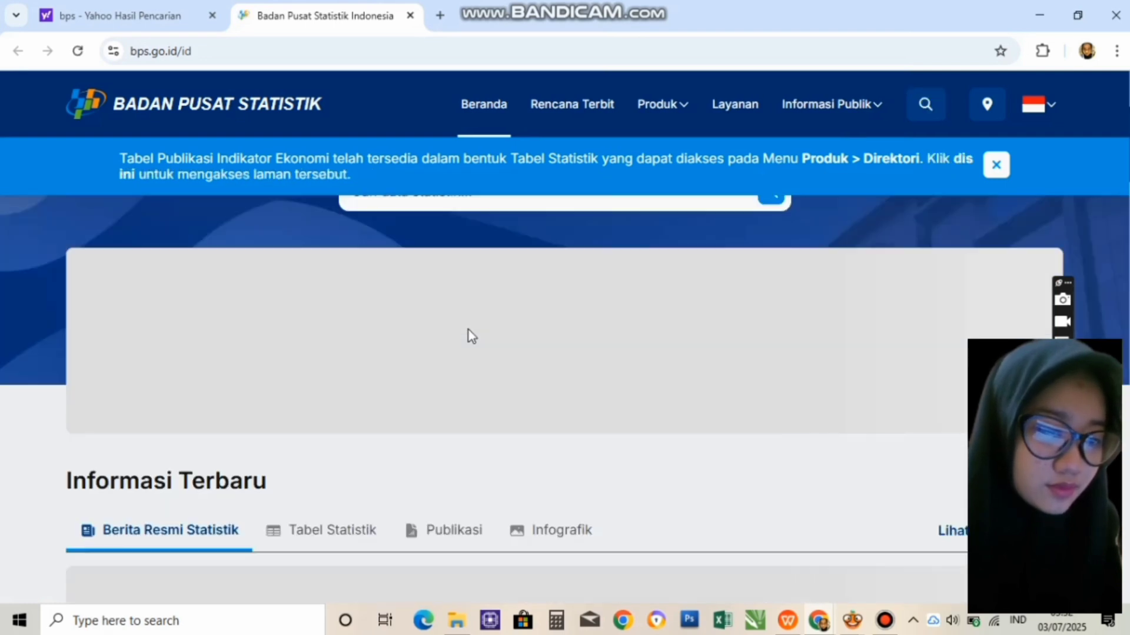
scroll(453, 300, up, 1)
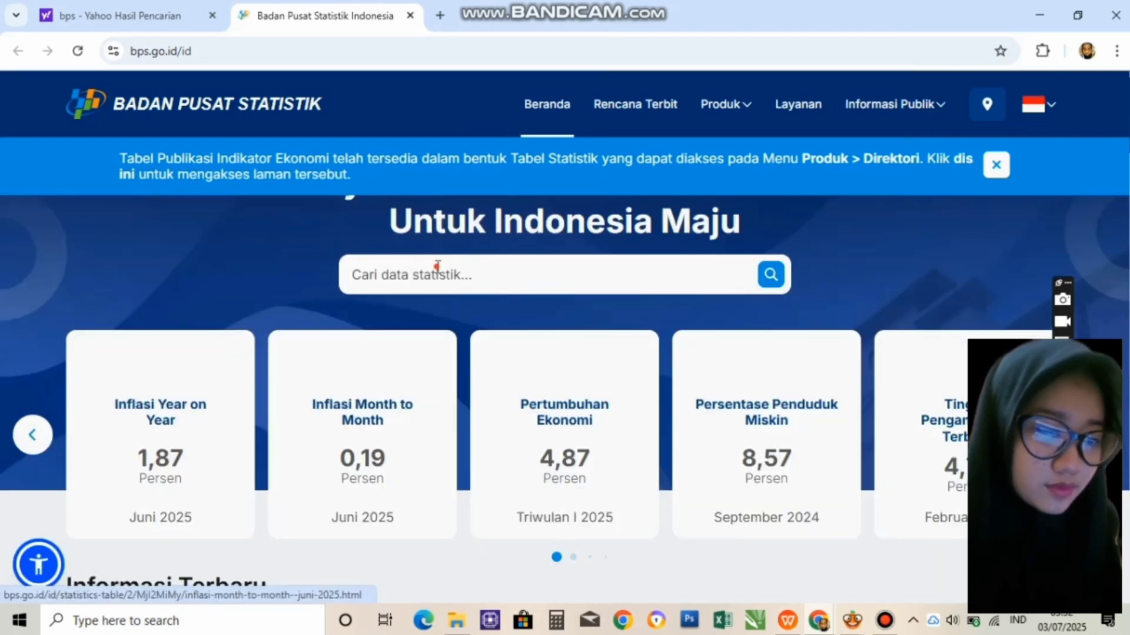
click(438, 267)
text(pendid)
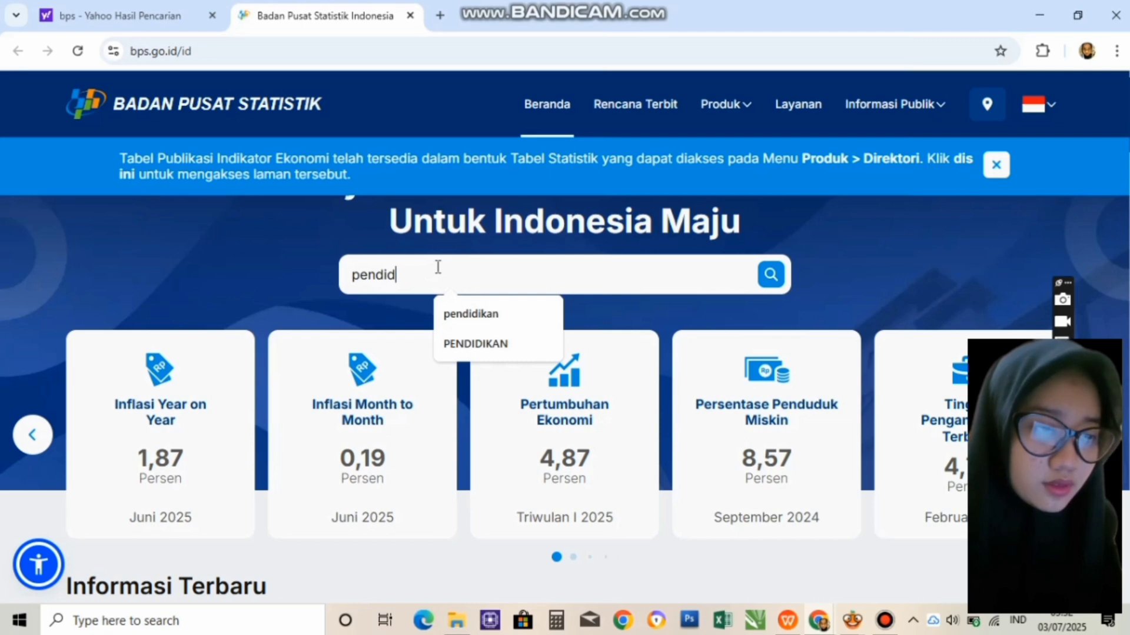
text(ikan)
key(Return)
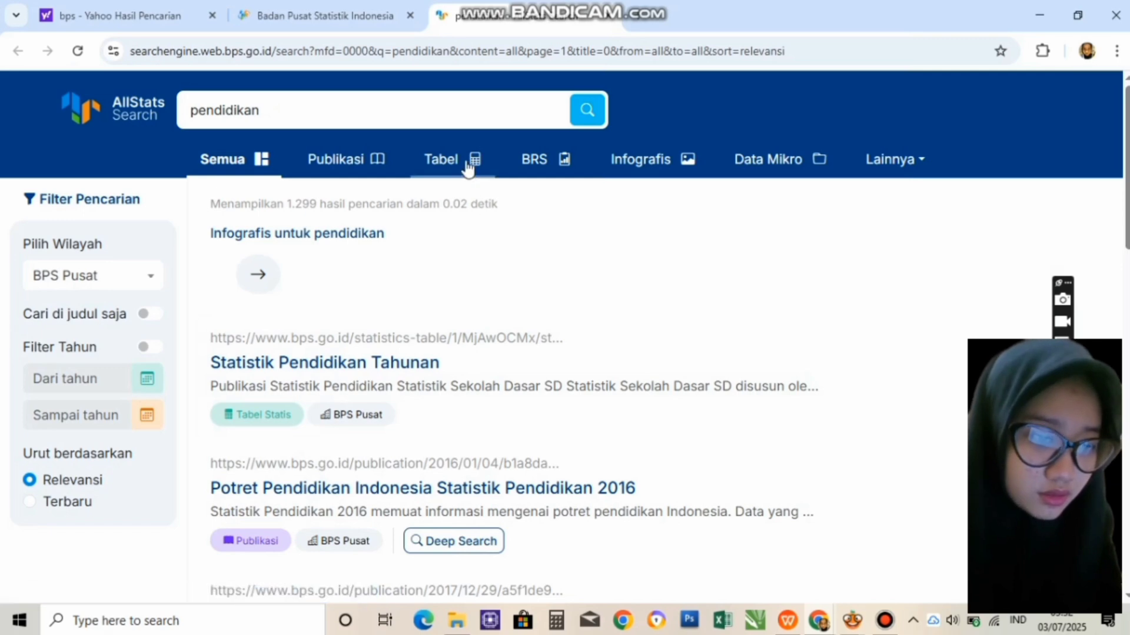
click(468, 165)
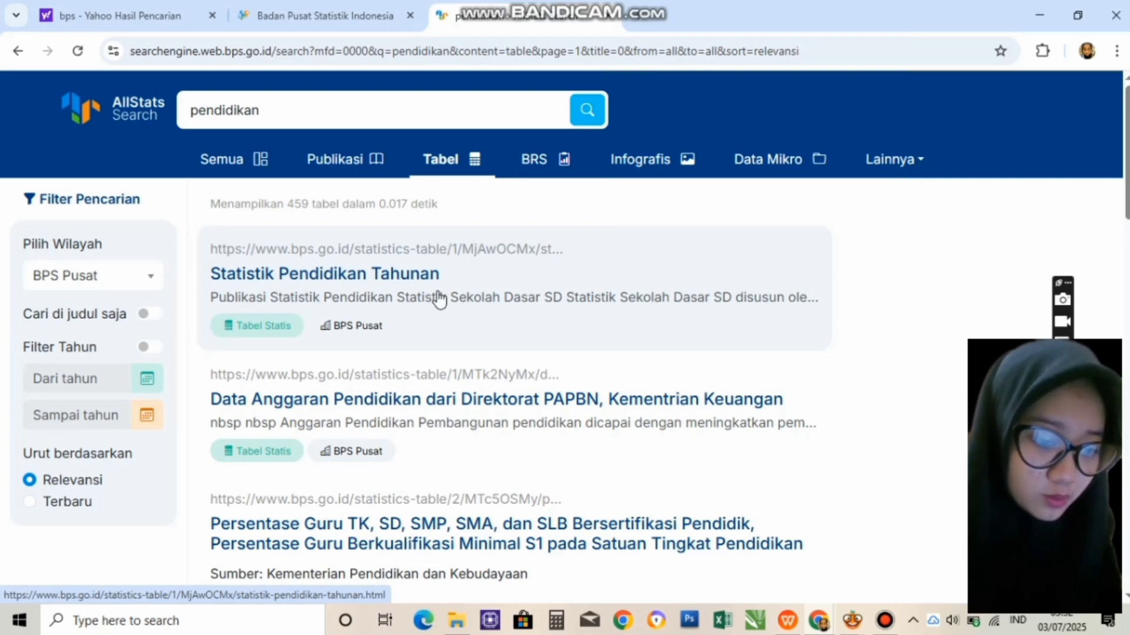
- Browse the table results through page 2 and open the table "Tingkat Kegemaran Membaca Masyarakat dan Unsur Penyusunnya Menurut Provinsi, 2024"
scroll(438, 299, down, 12)
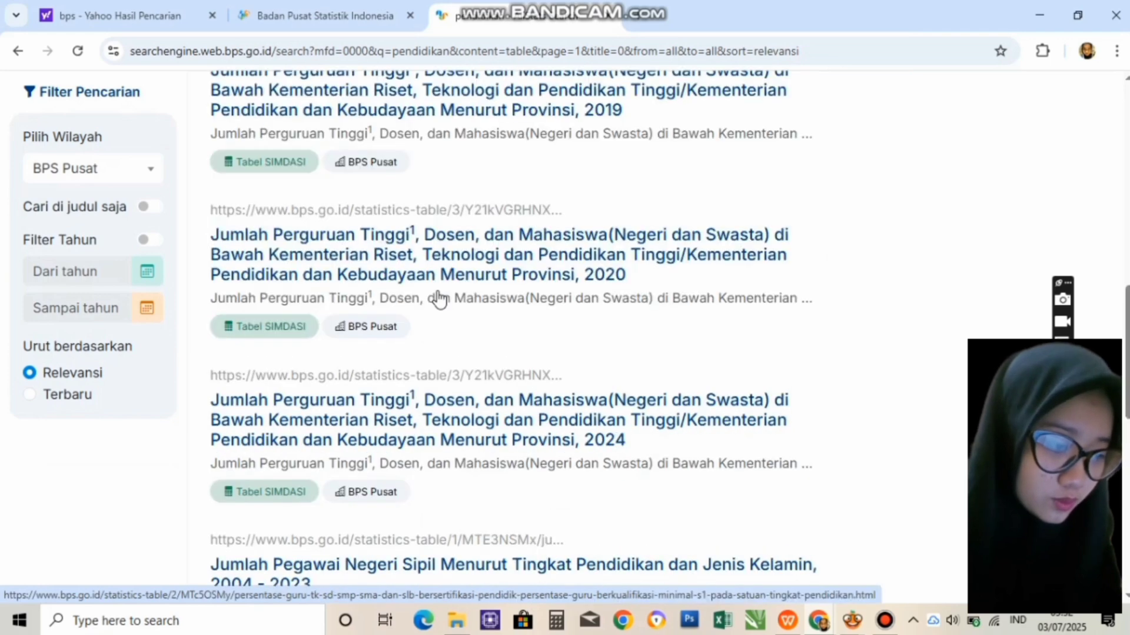
scroll(439, 299, down, 10)
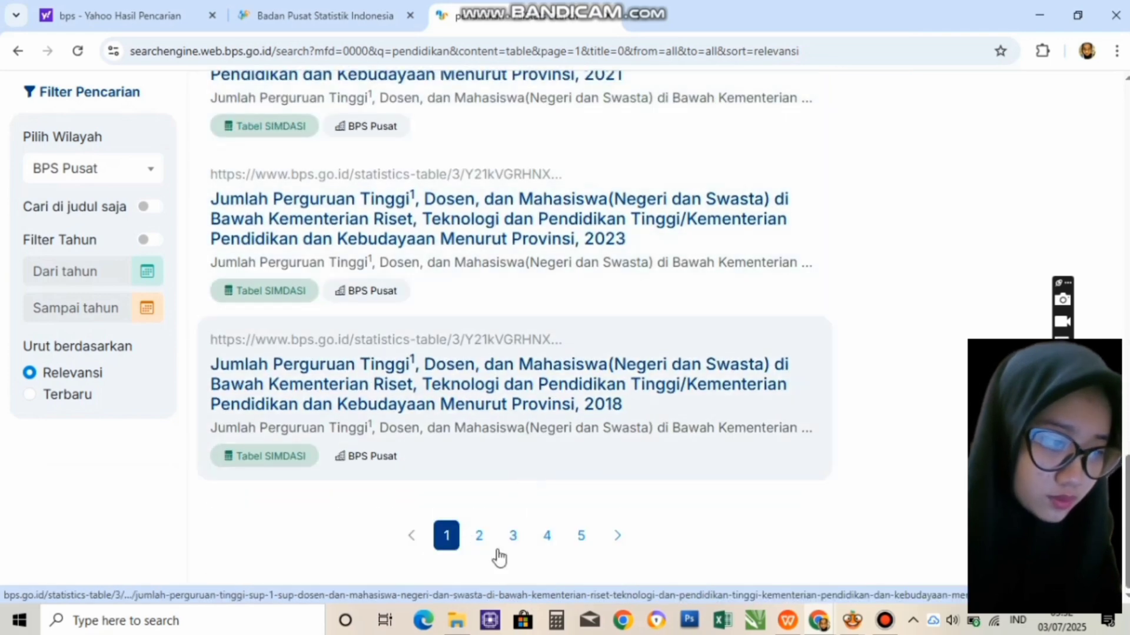
click(616, 536)
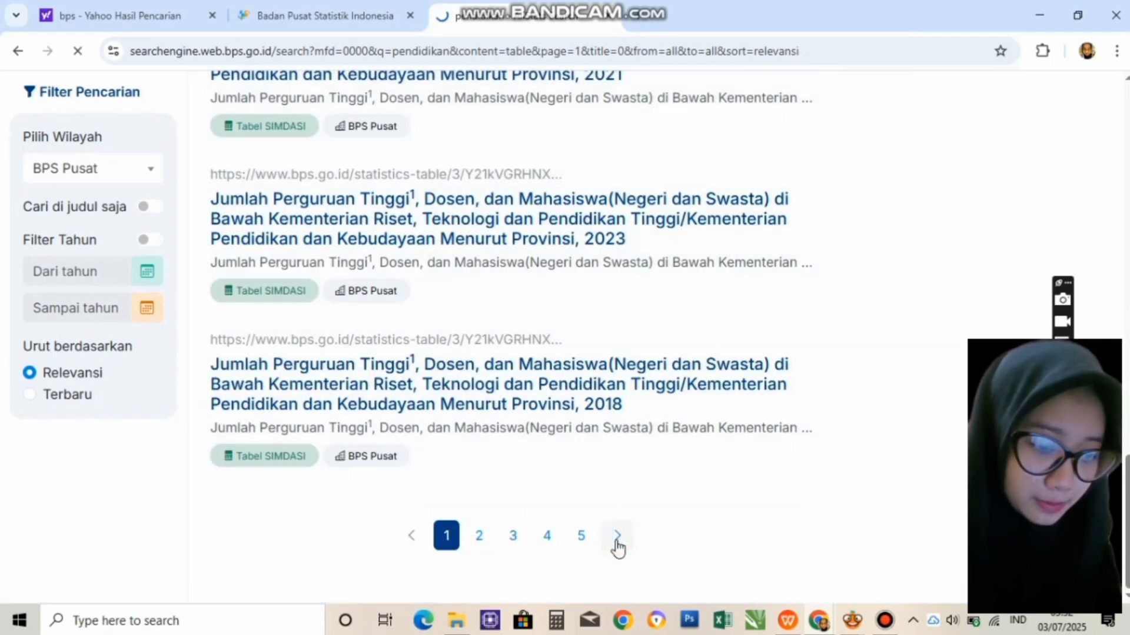
scroll(533, 456, down, 5)
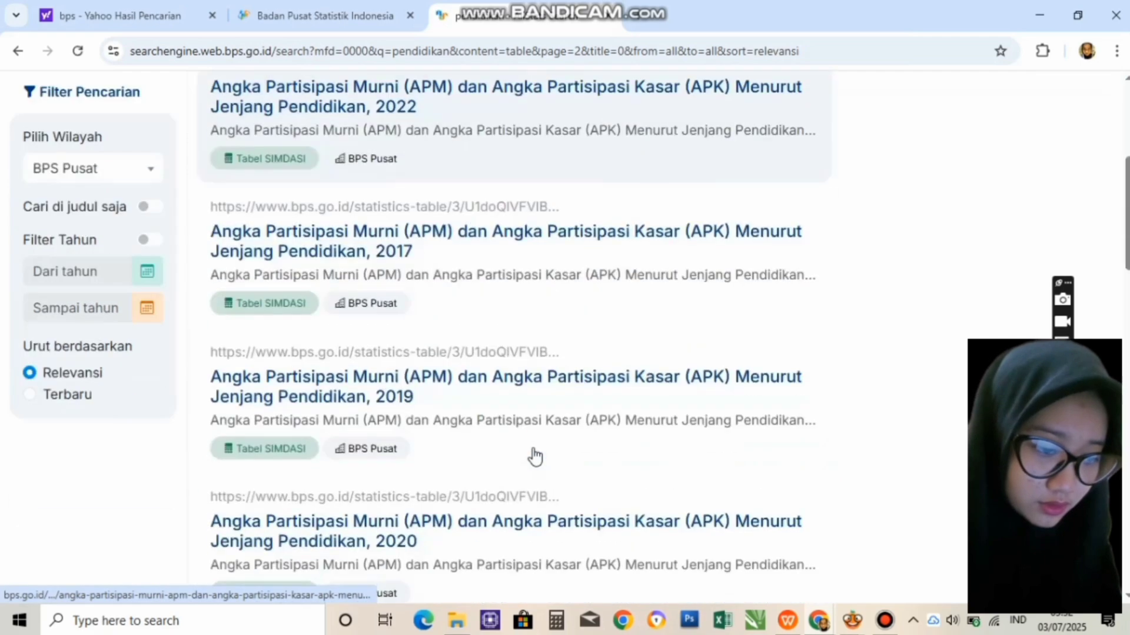
scroll(534, 456, down, 8)
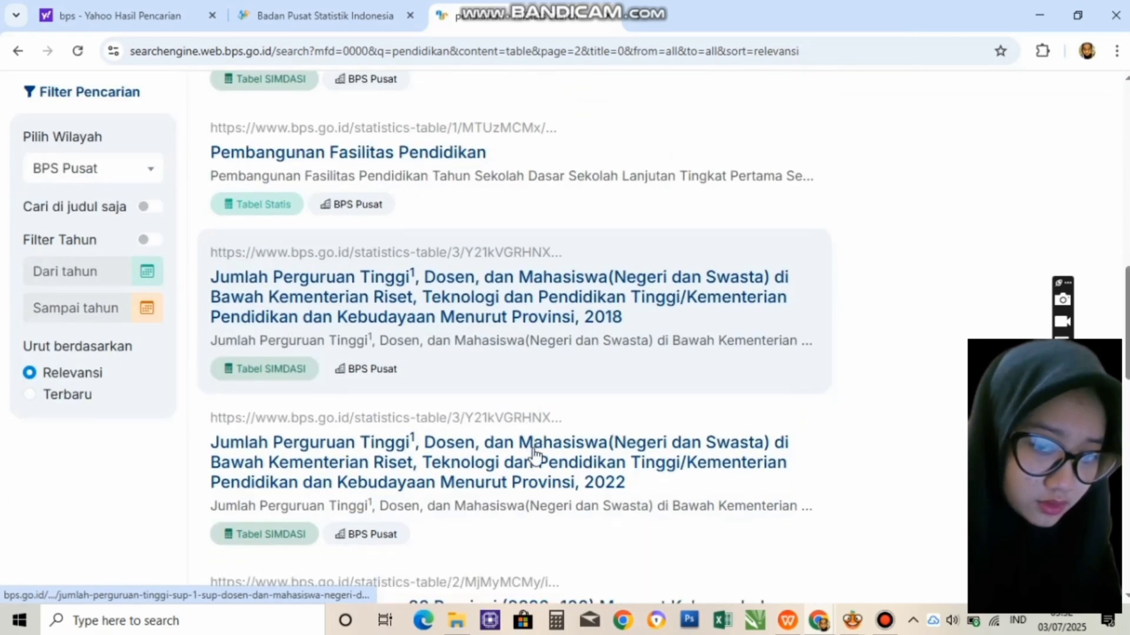
scroll(534, 457, down, 15)
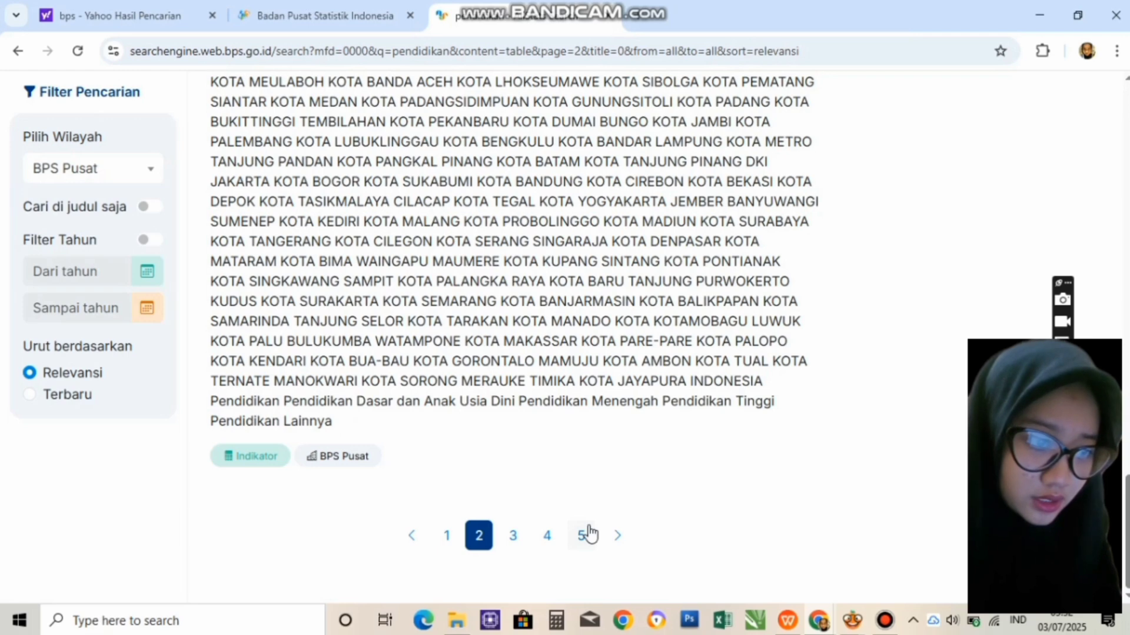
click(736, 369)
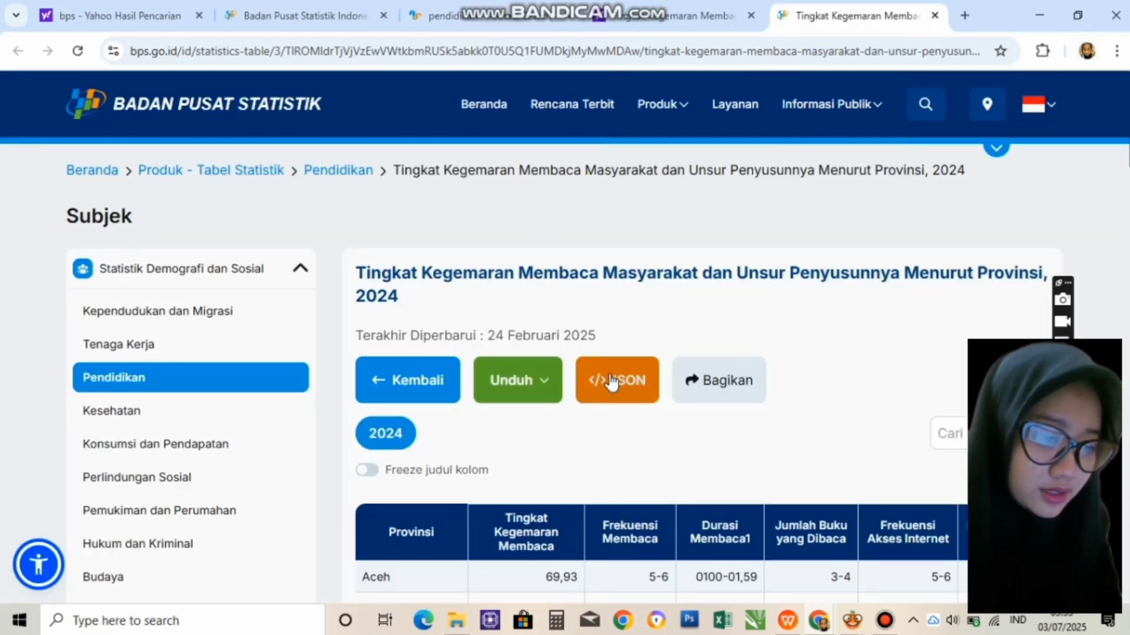
- Look through the 2024 reading-fondness table by province, download it as XLSX and check the file in the download history
scroll(612, 381, down, 7)
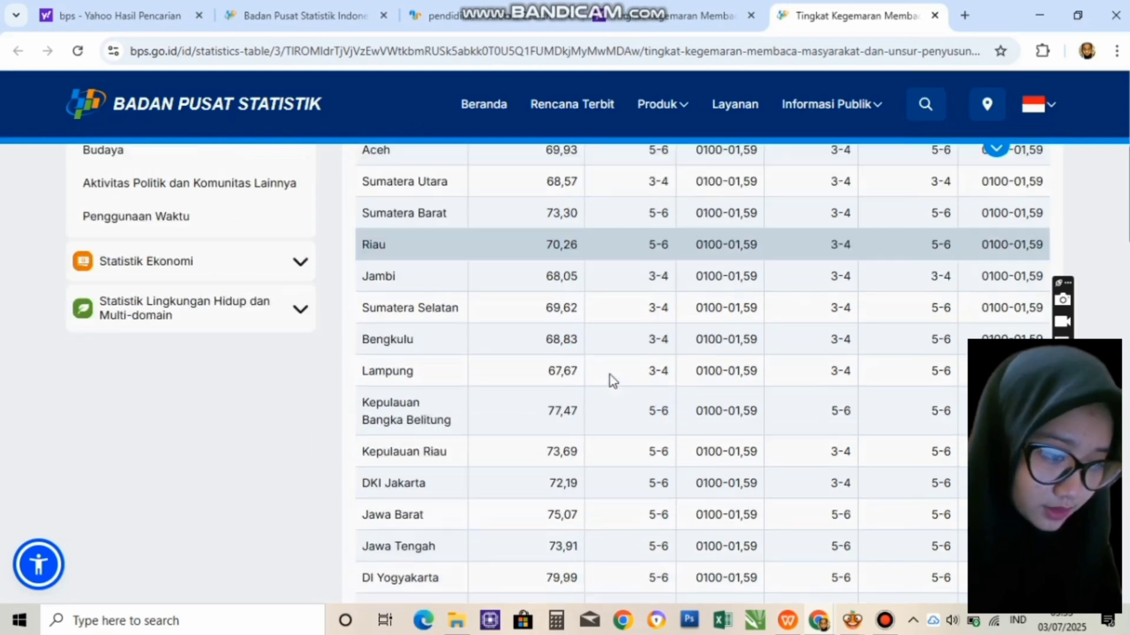
scroll(611, 380, down, 5)
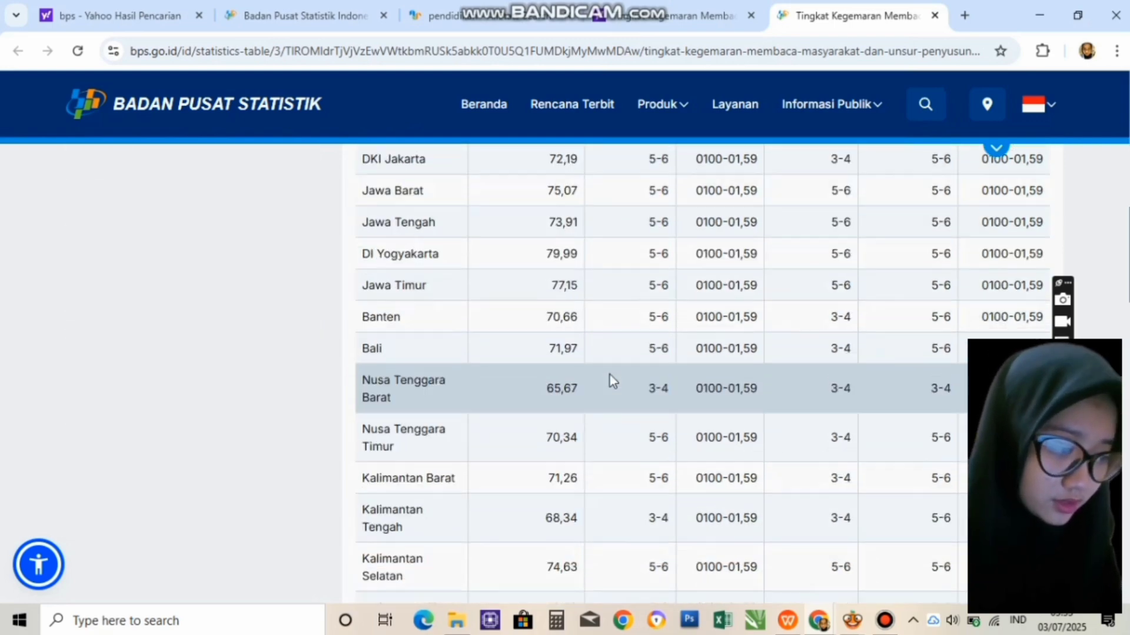
scroll(610, 380, down, 5)
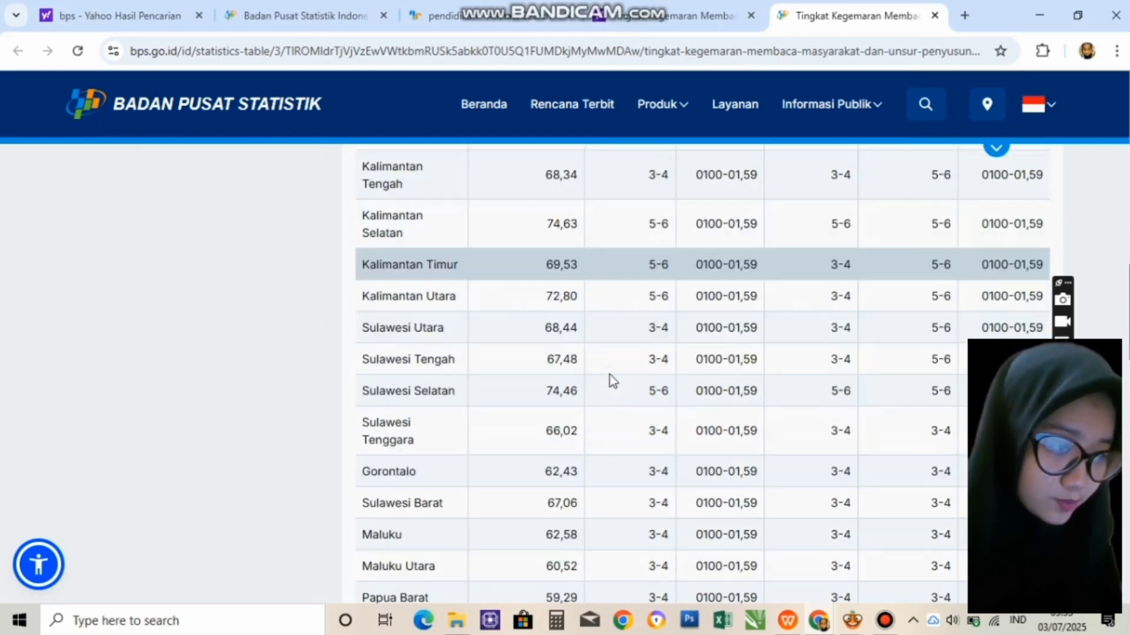
scroll(609, 380, down, 10)
scroll(610, 380, up, 3)
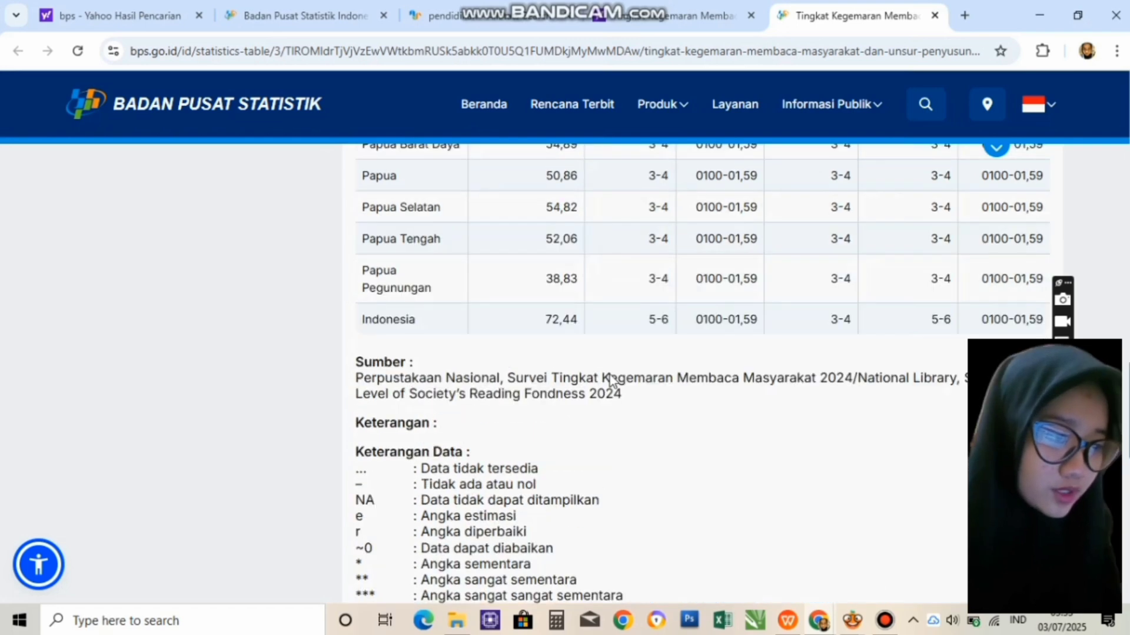
scroll(609, 376, up, 20)
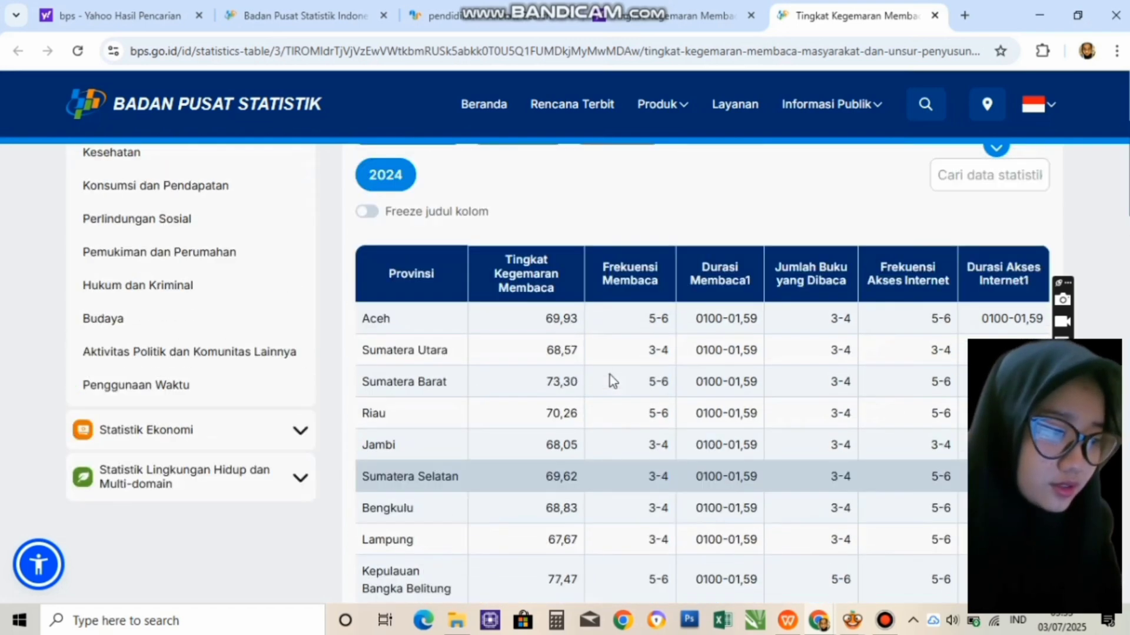
scroll(610, 375, up, 5)
click(510, 403)
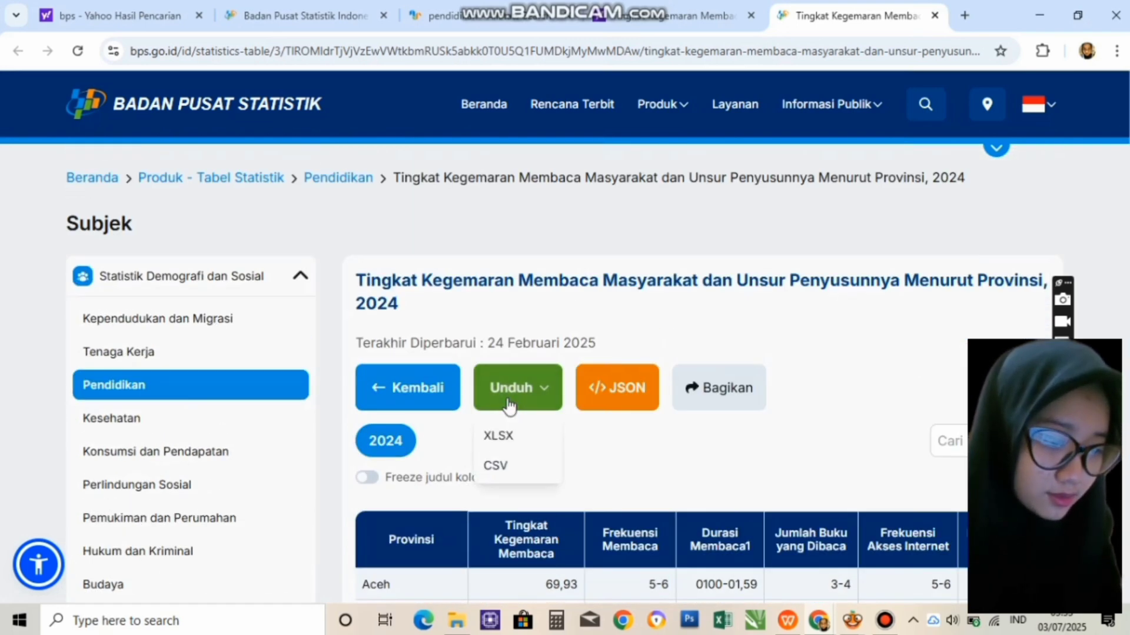
click(534, 439)
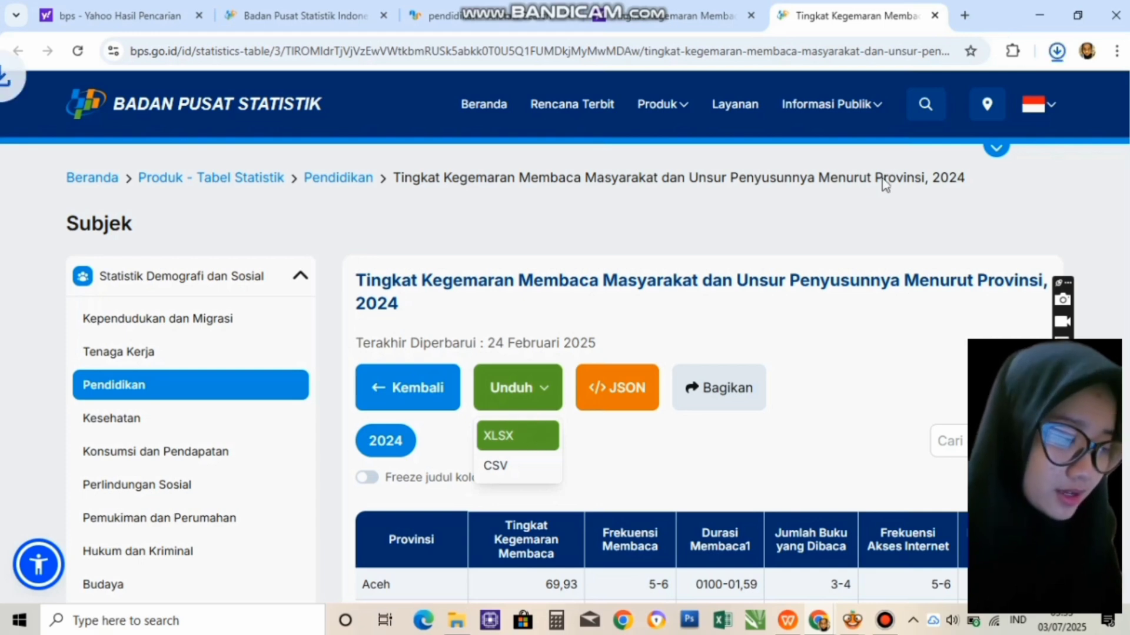
click(1057, 52)
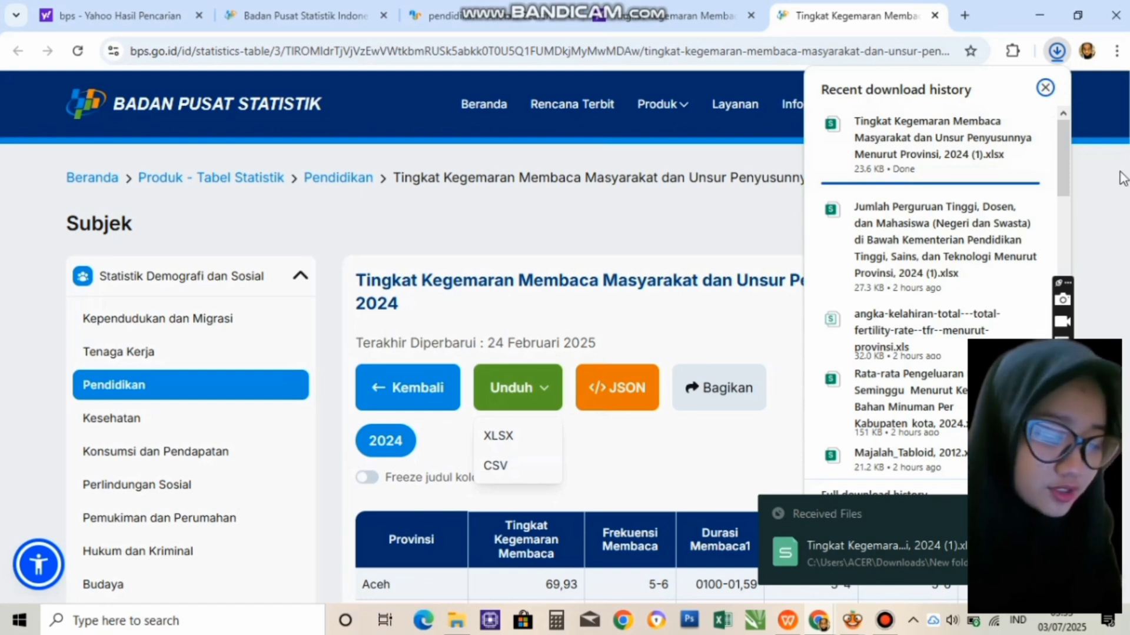
click(1029, 200)
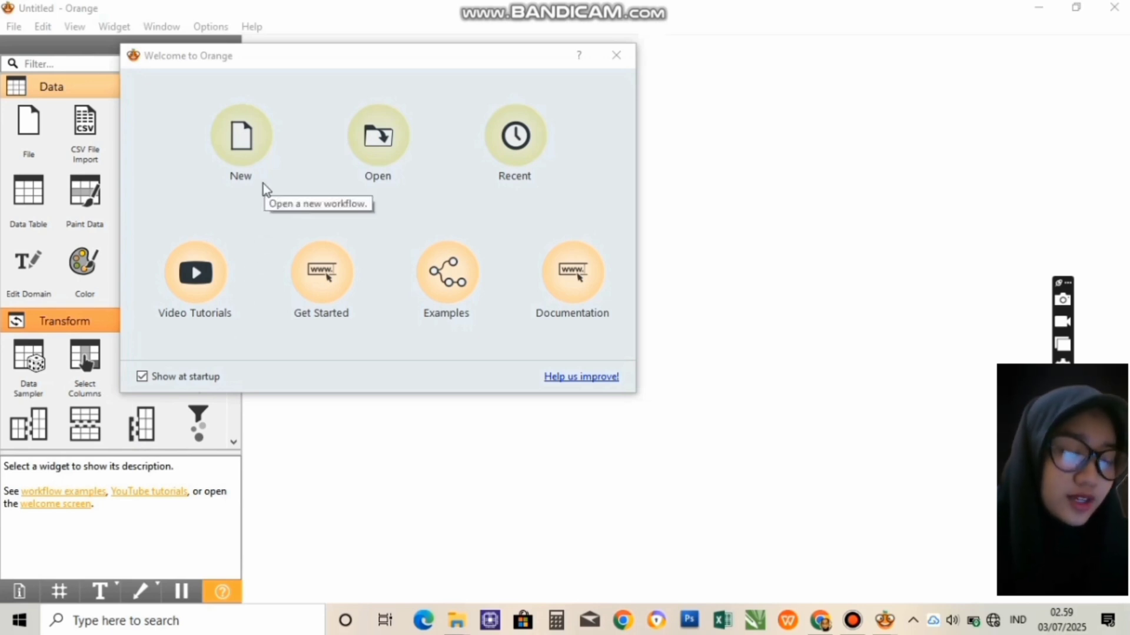
- Start a new workflow in Orange and add a File widget to the canvas
click(249, 151)
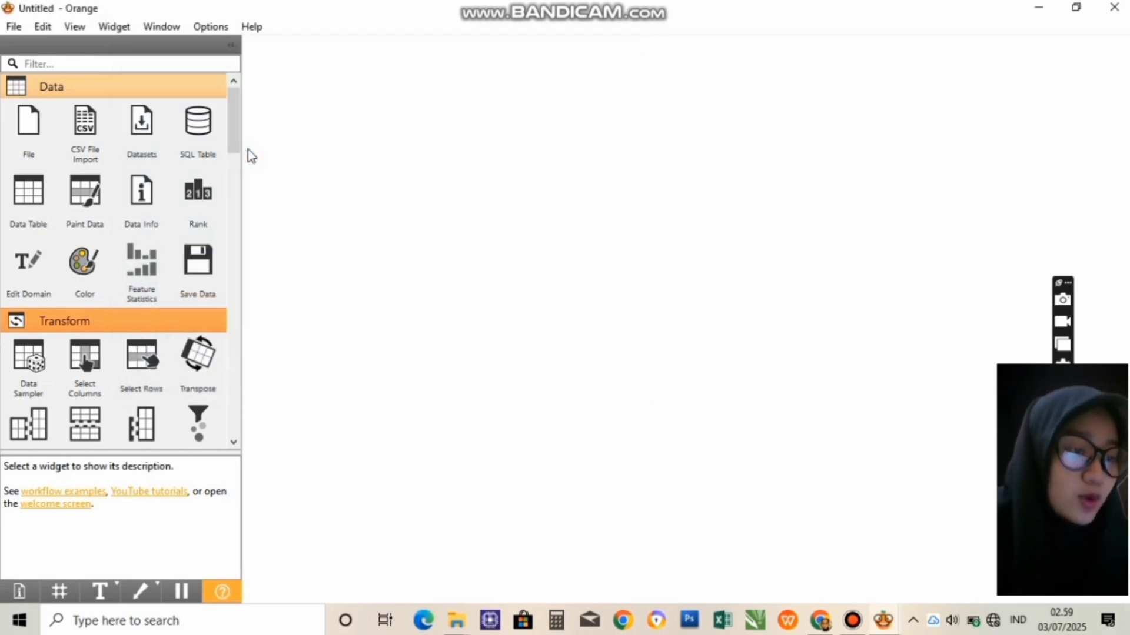
click(29, 122)
click(28, 122)
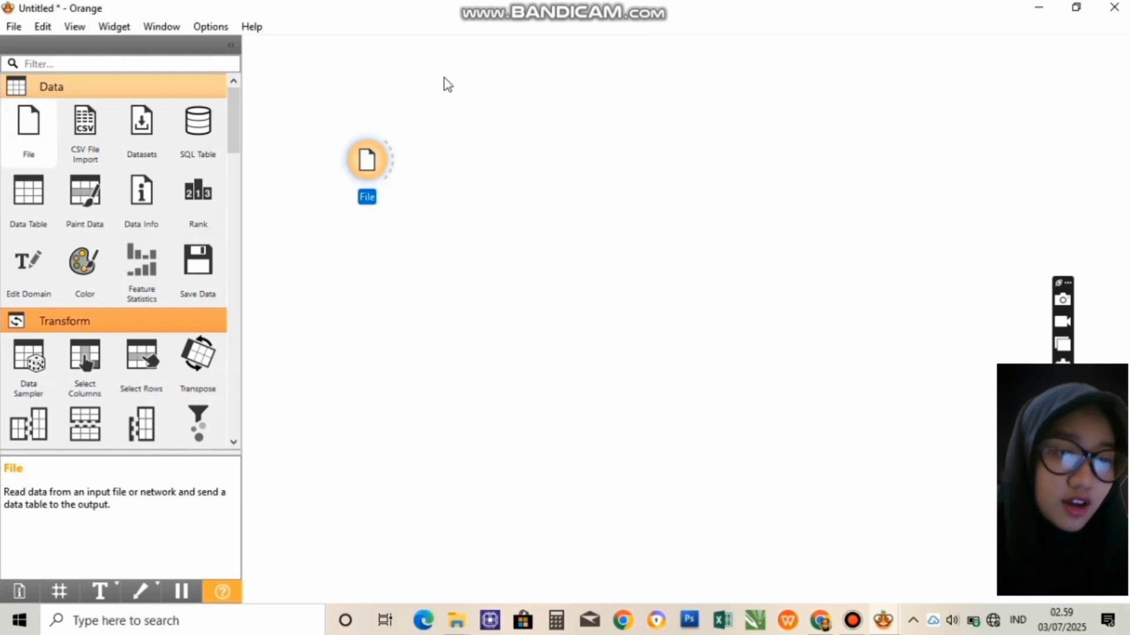
key(Delete)
- Load the "Tingkat Kegemaran Membaca Masyarakat" XLSX file from Downloads into the File widget
click(367, 160)
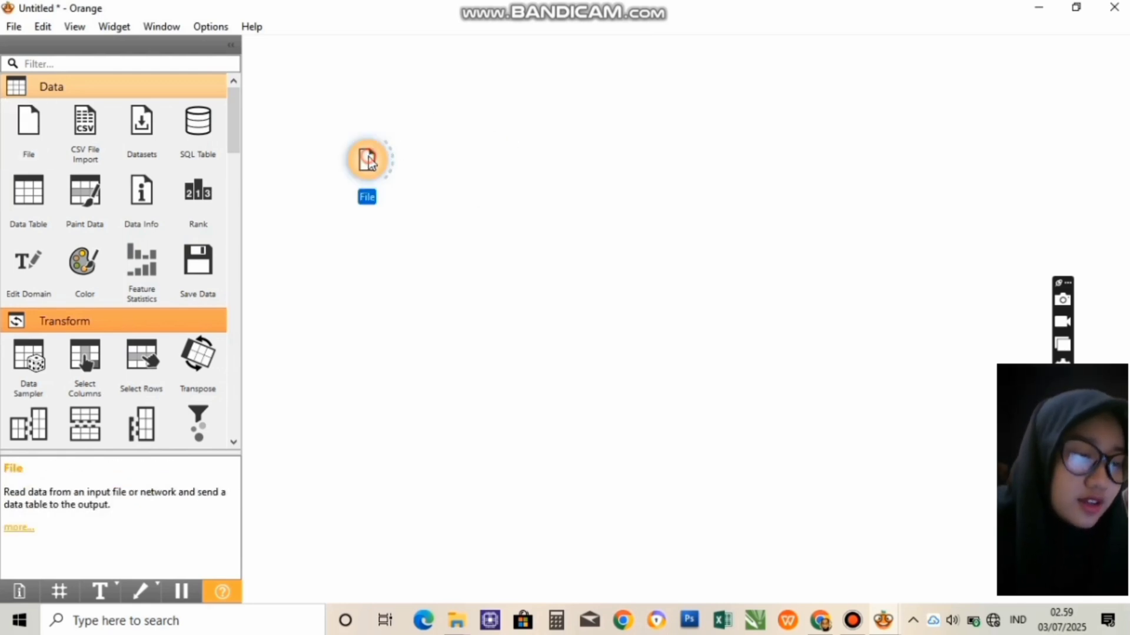
double_click(367, 160)
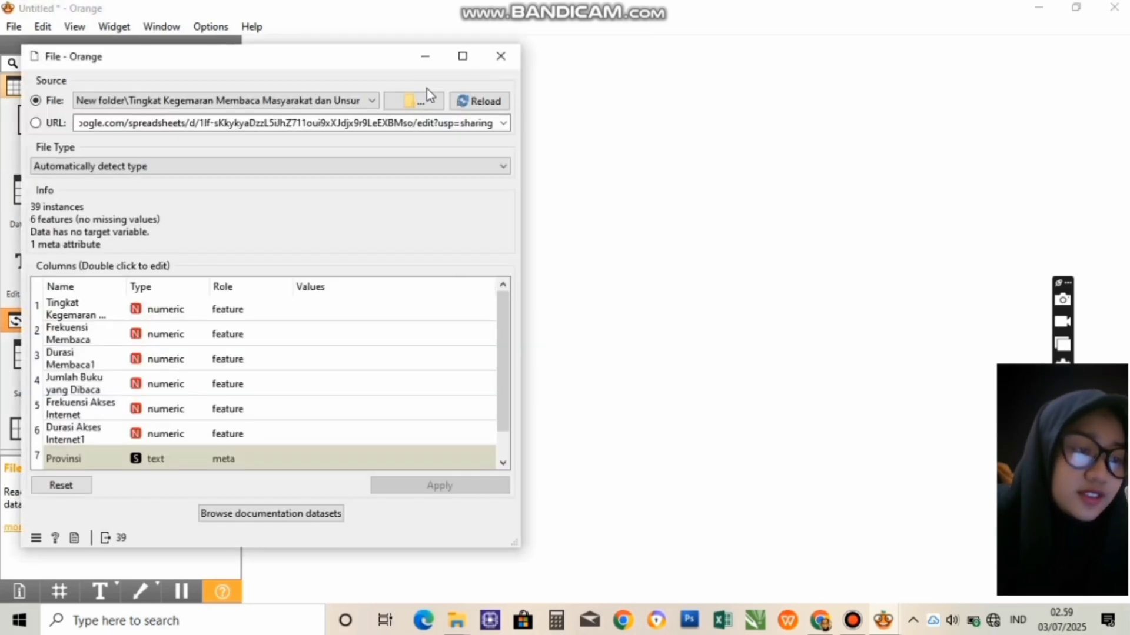
click(434, 103)
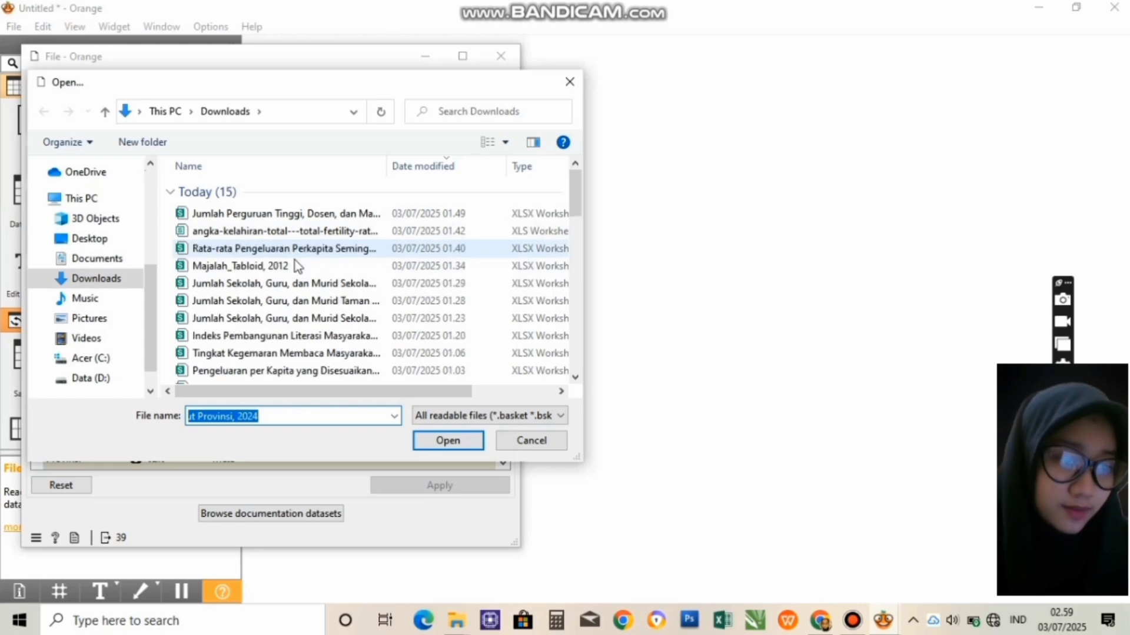
click(284, 353)
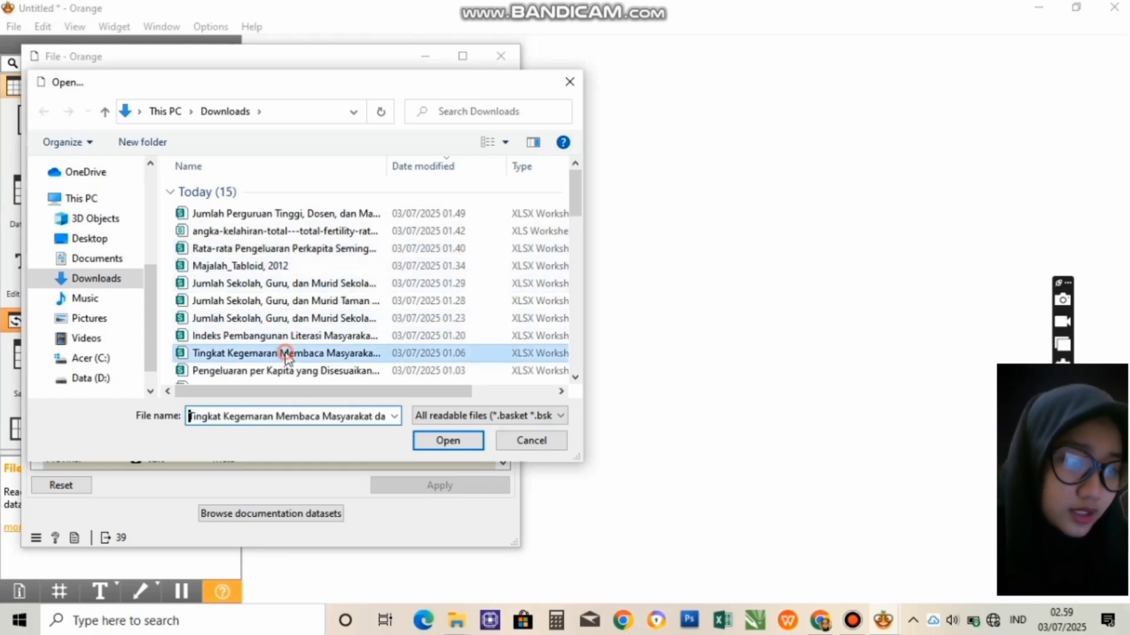
click(446, 440)
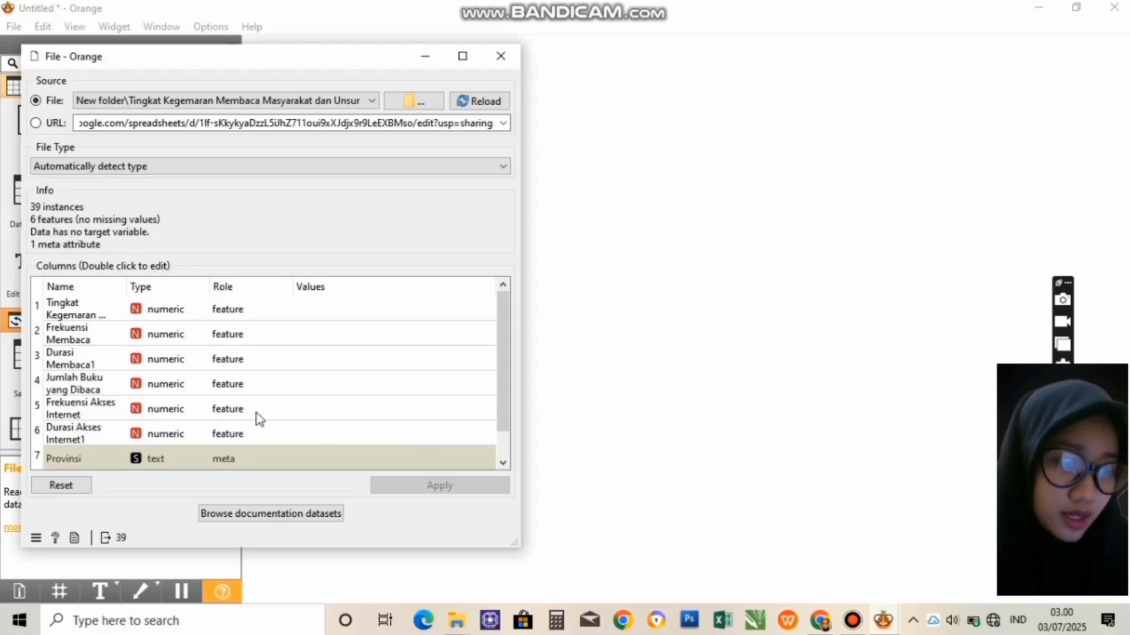
- Close the File widget's settings and add a Data Table widget linked to the File output
click(501, 56)
drag(397, 162, 475, 162)
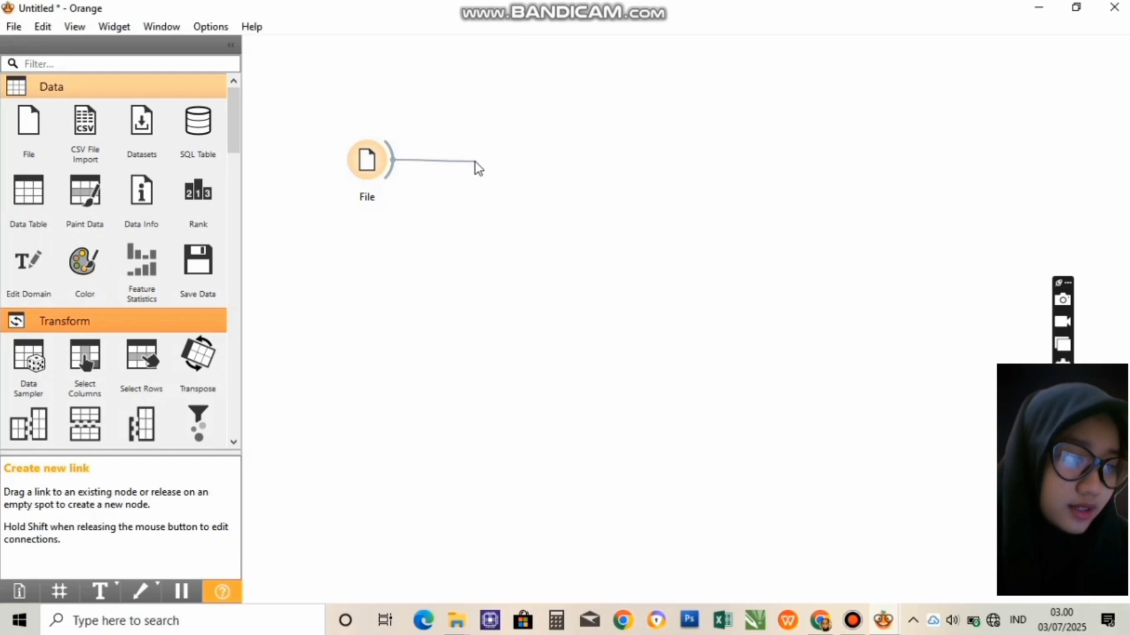
drag(499, 162, 499, 162)
click(506, 204)
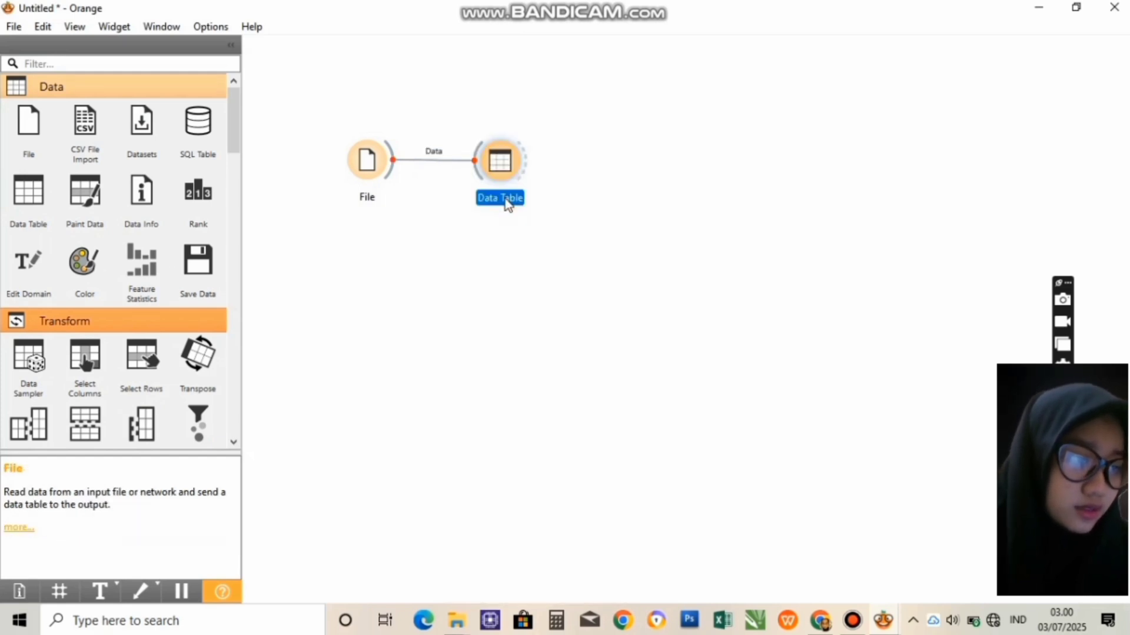
- Open the Data Table widget, look through the reading-fondness records for all provinces, and close it
double_click(501, 161)
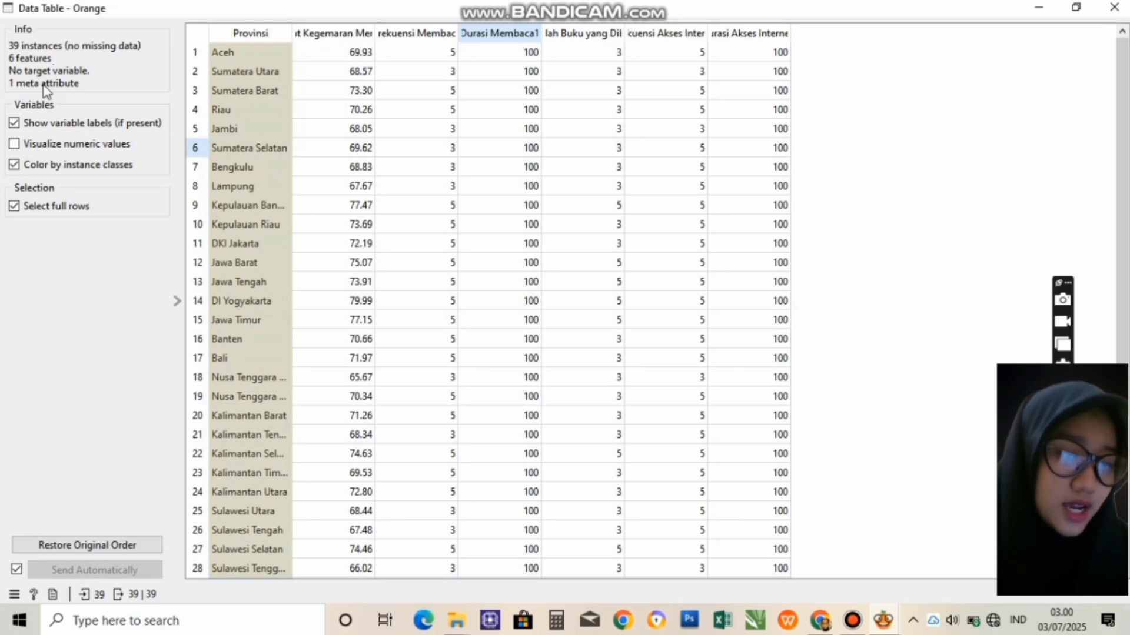
scroll(317, 219, down, 4)
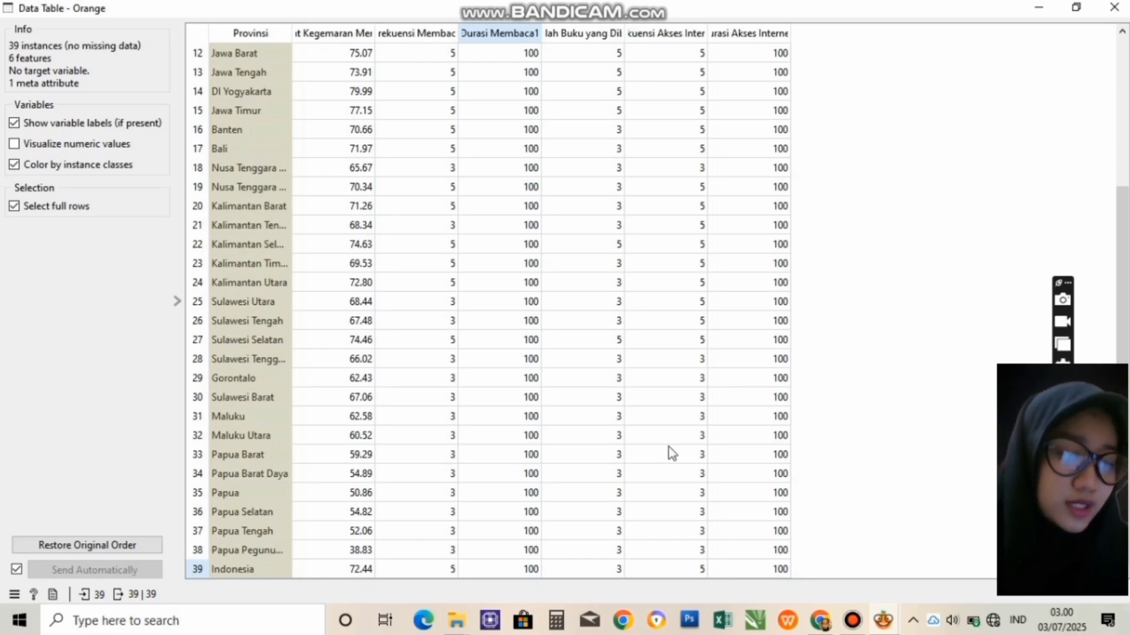
scroll(668, 453, up, 4)
scroll(845, 440, down, 4)
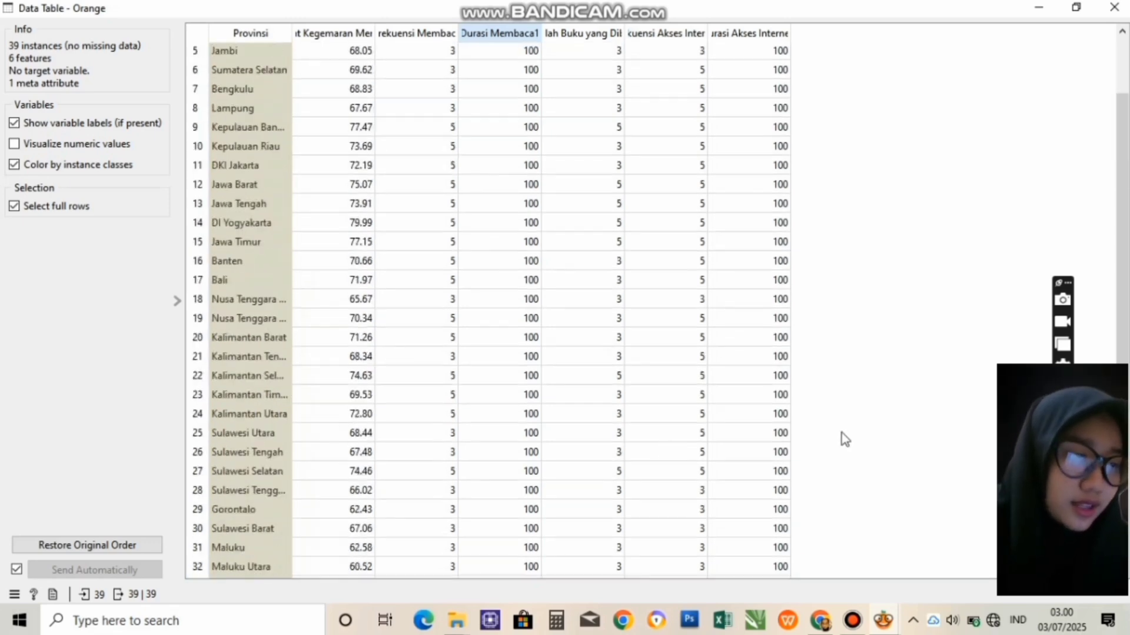
scroll(678, 368, up, 4)
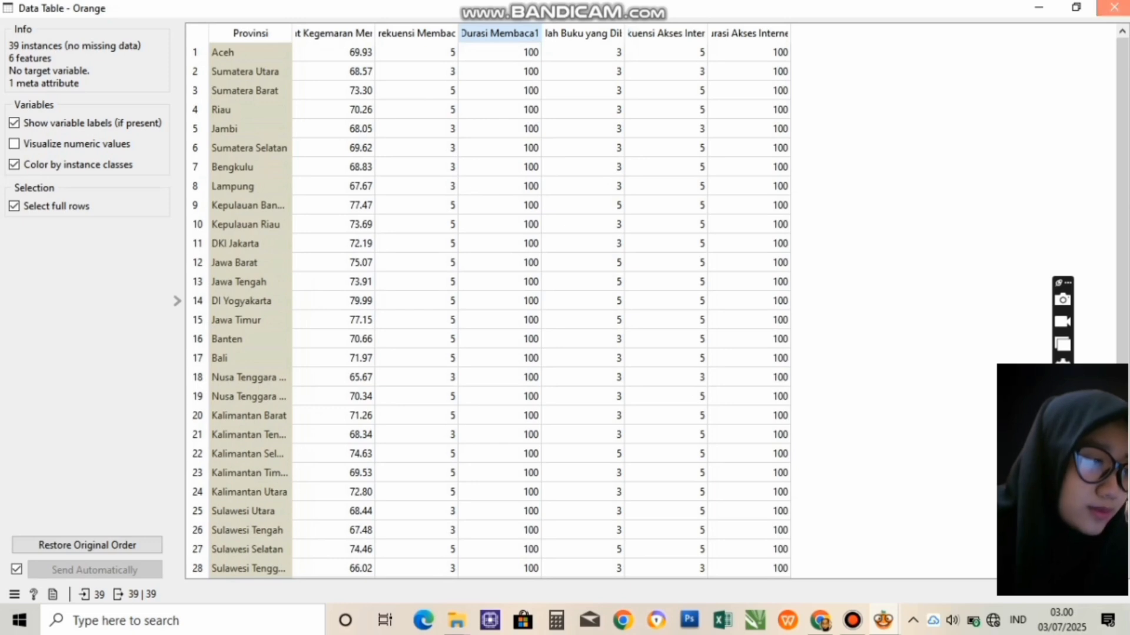
click(1114, 7)
- In the File widget, set "Jumlah Buku yang Dibaca" to categorical type with the target role and apply the change
double_click(377, 168)
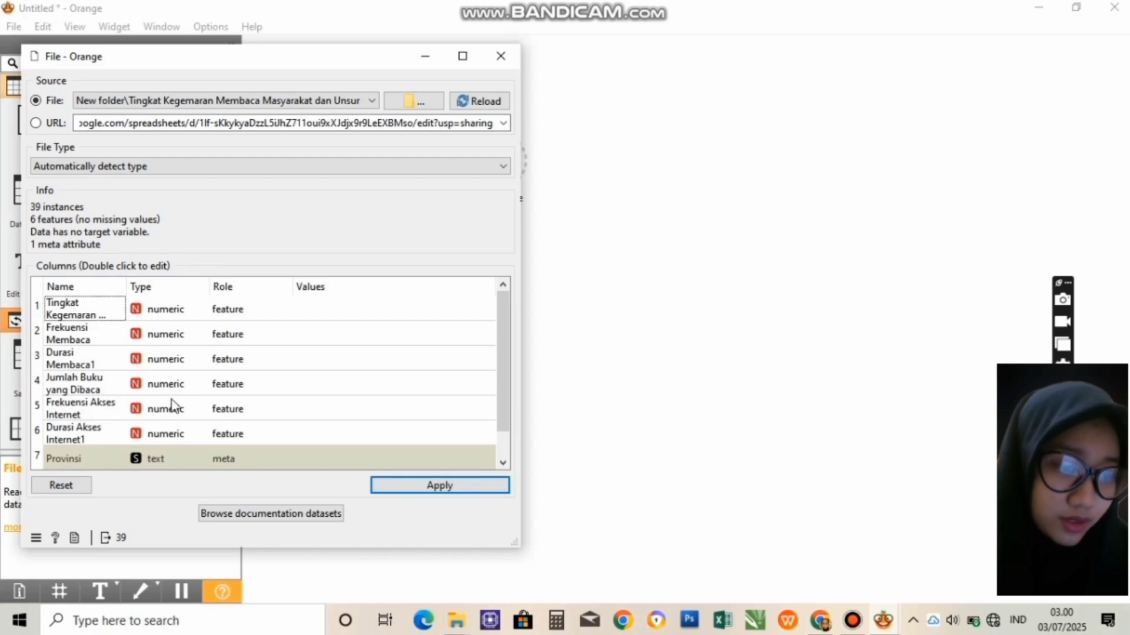
double_click(171, 386)
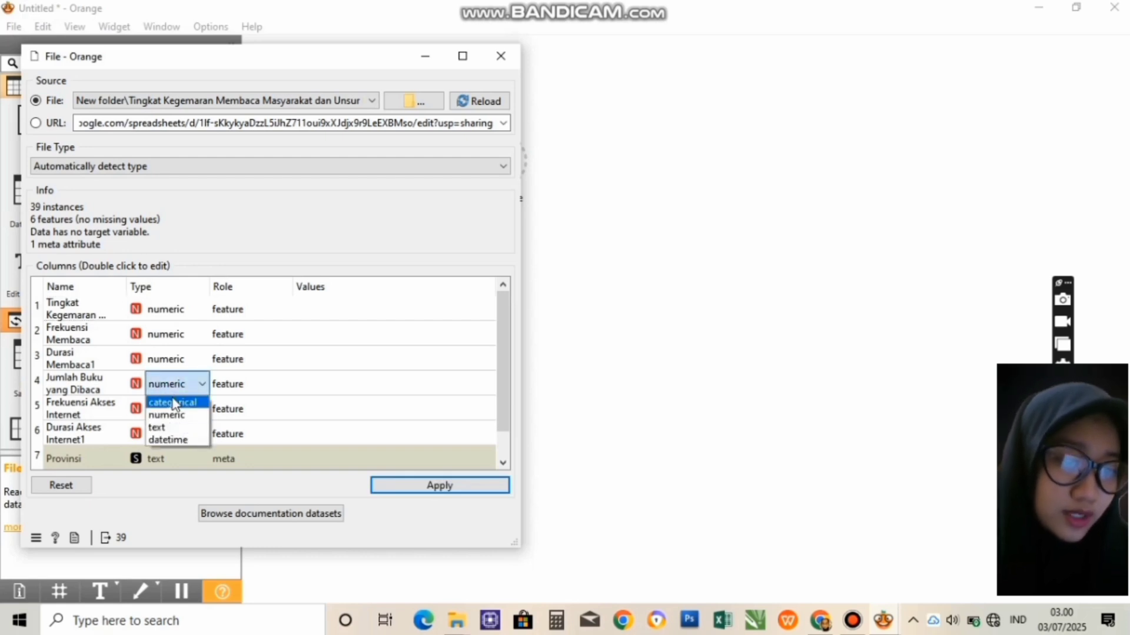
click(173, 402)
double_click(227, 384)
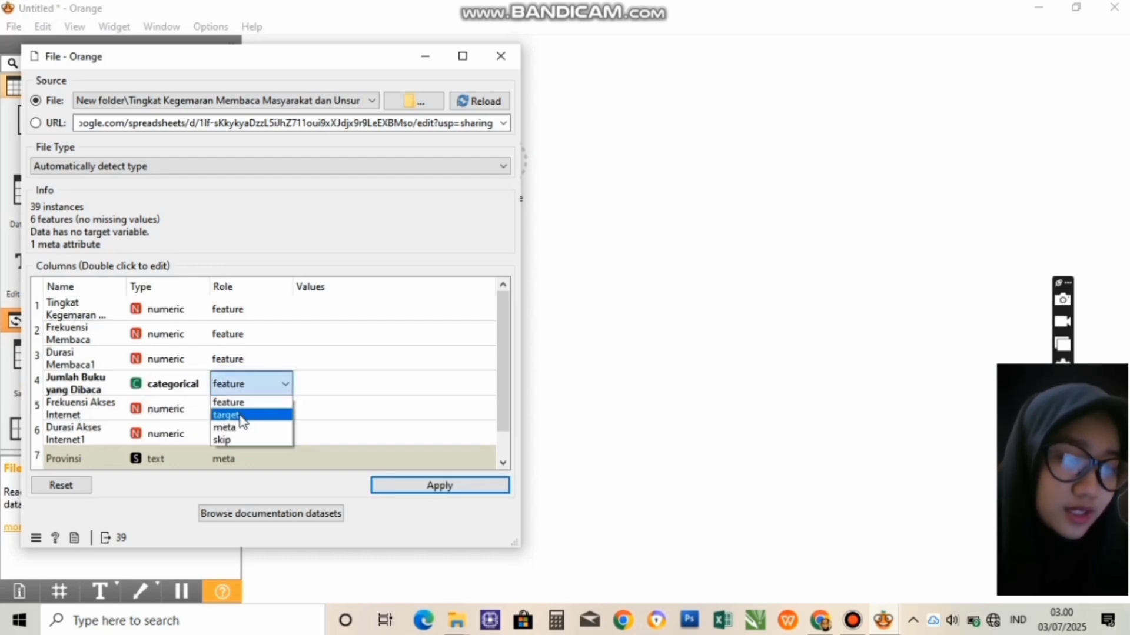
click(235, 415)
click(425, 487)
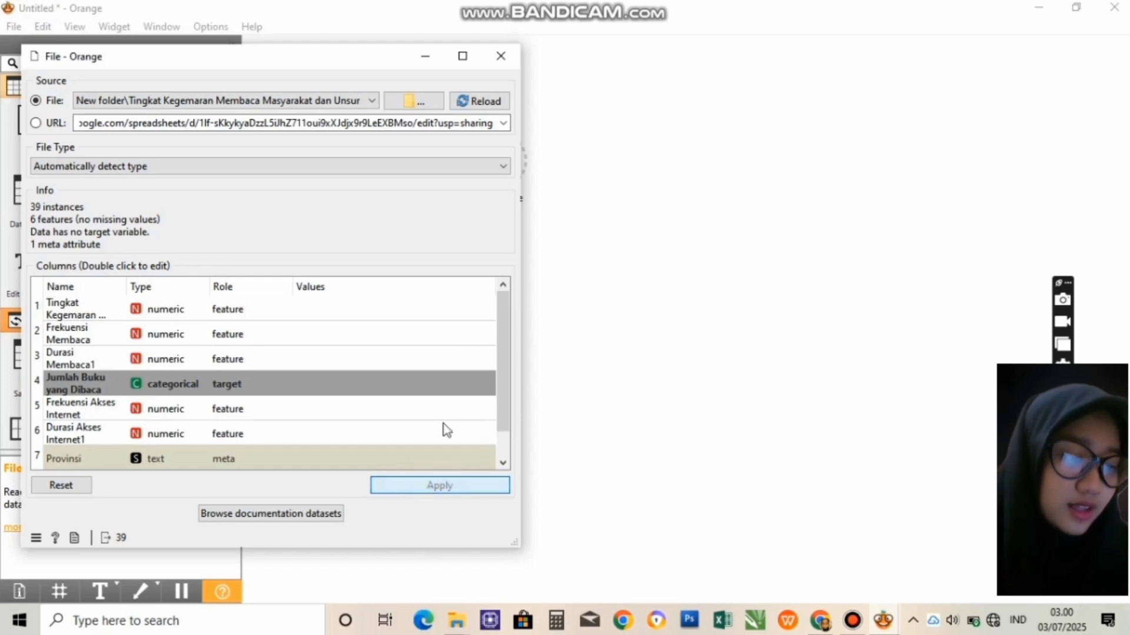
key(Escape)
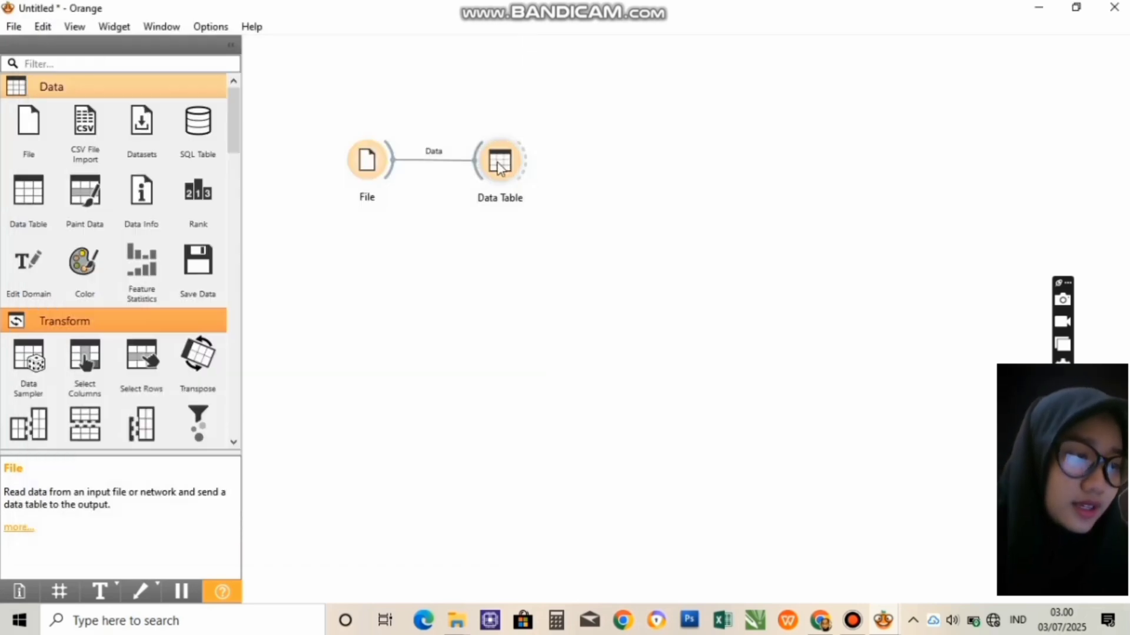
- Check the "Jumlah Buku yang Dibaca" target column in the Data Table widget, then close the table
double_click(499, 162)
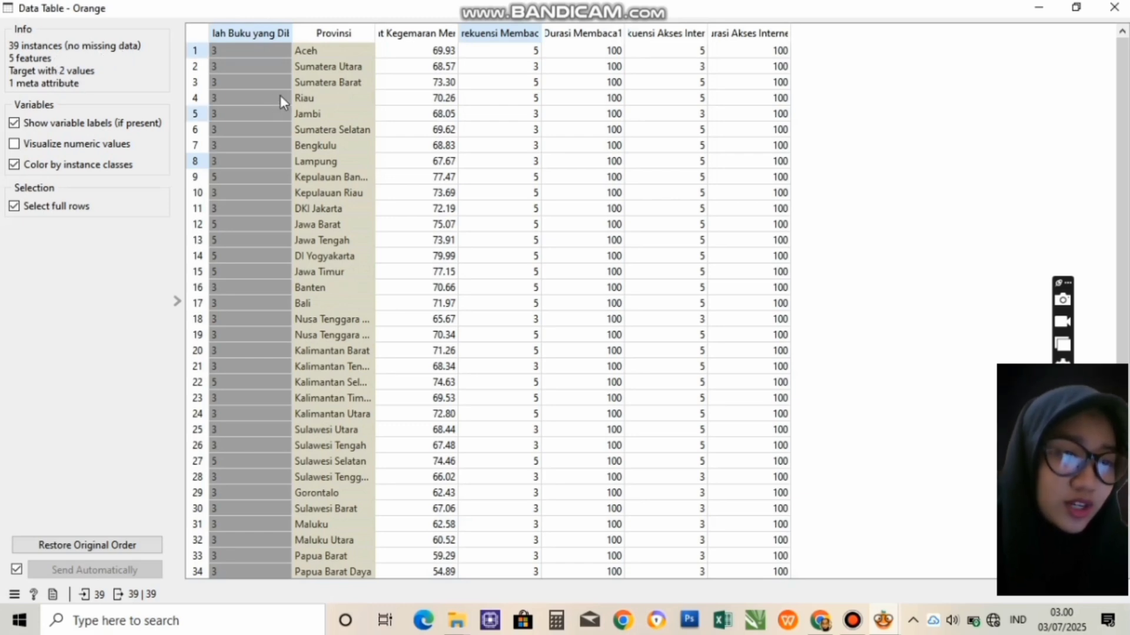
scroll(280, 100, down, 2)
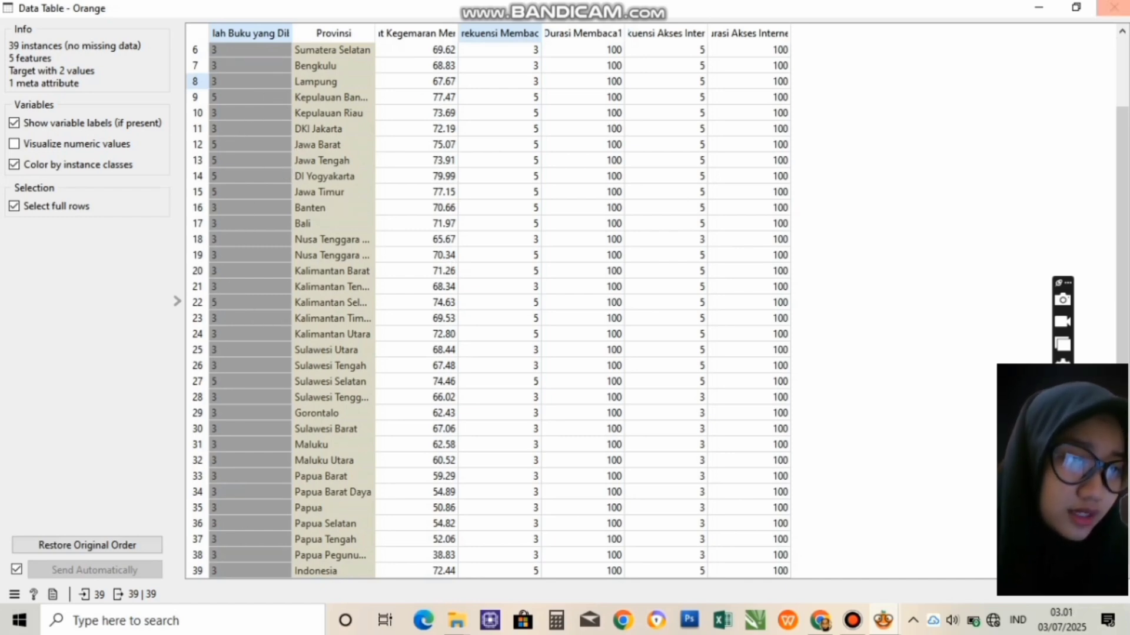
click(1114, 7)
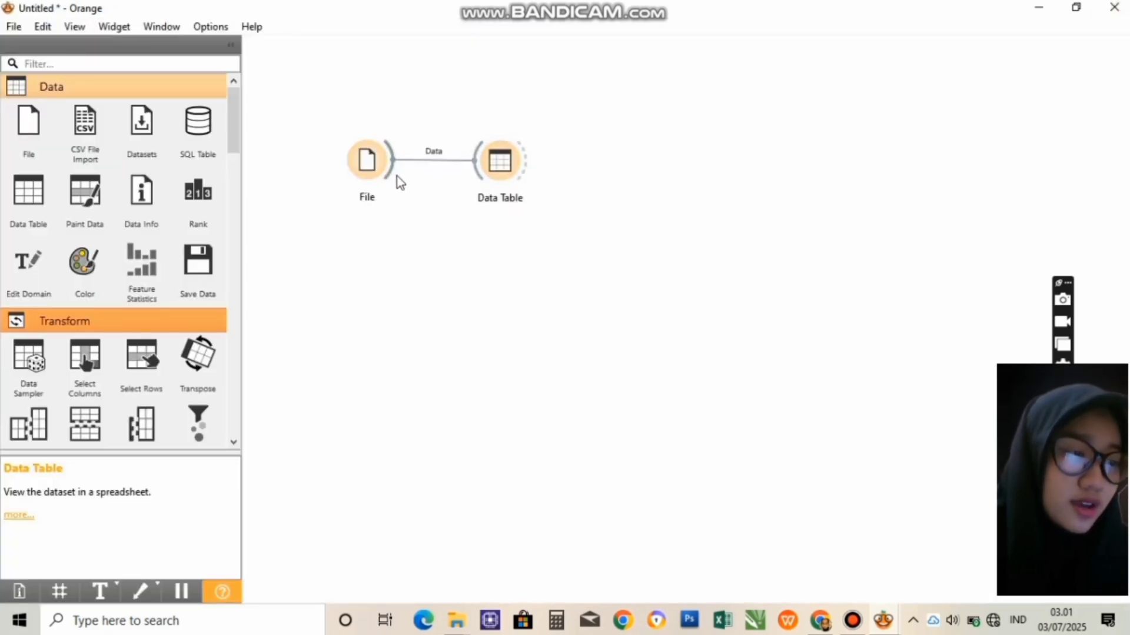
- Move the Data Table widget higher on the canvas and slightly farther from the File widget
drag(397, 175, 421, 263)
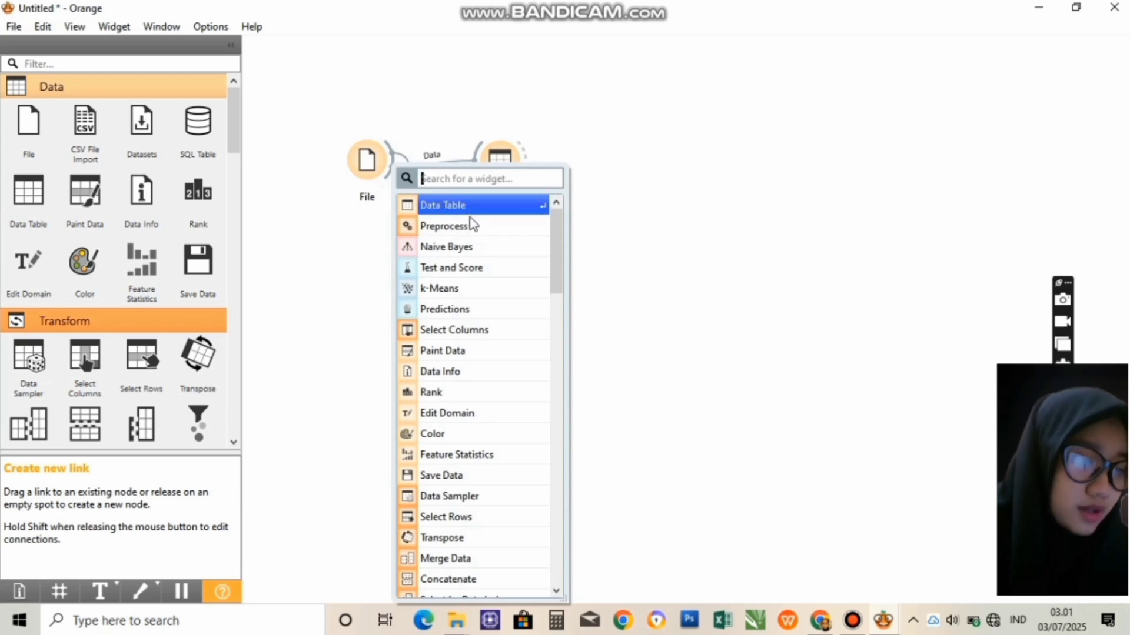
click(651, 209)
drag(513, 164, 538, 130)
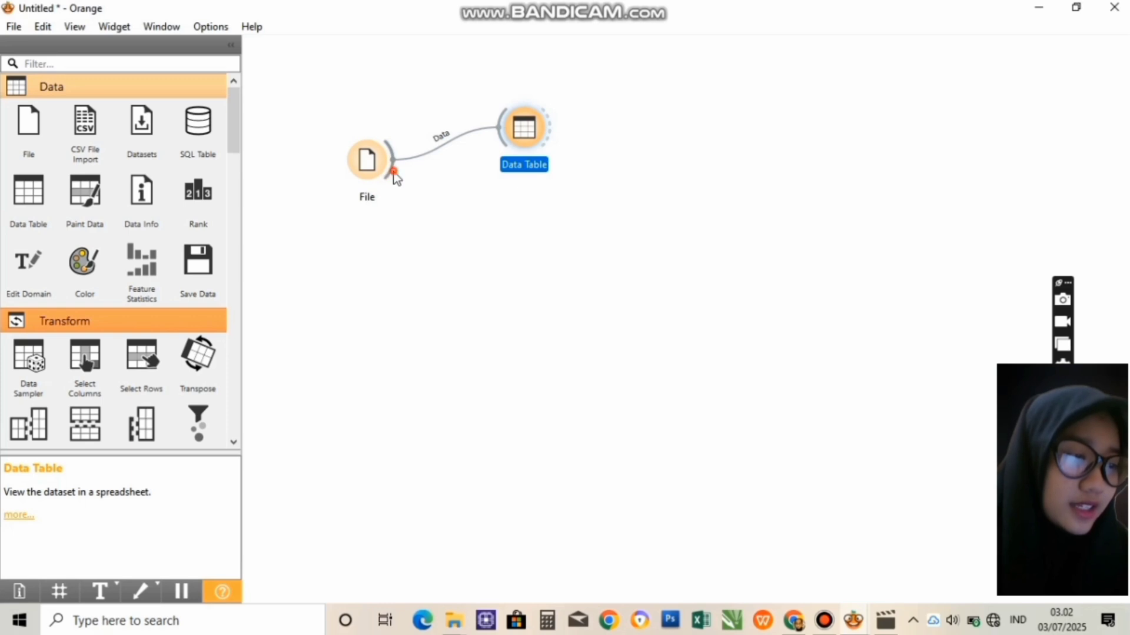
- Add a Naive Bayes widget below, linked to the File output, and view its settings without changing them
drag(390, 172, 433, 270)
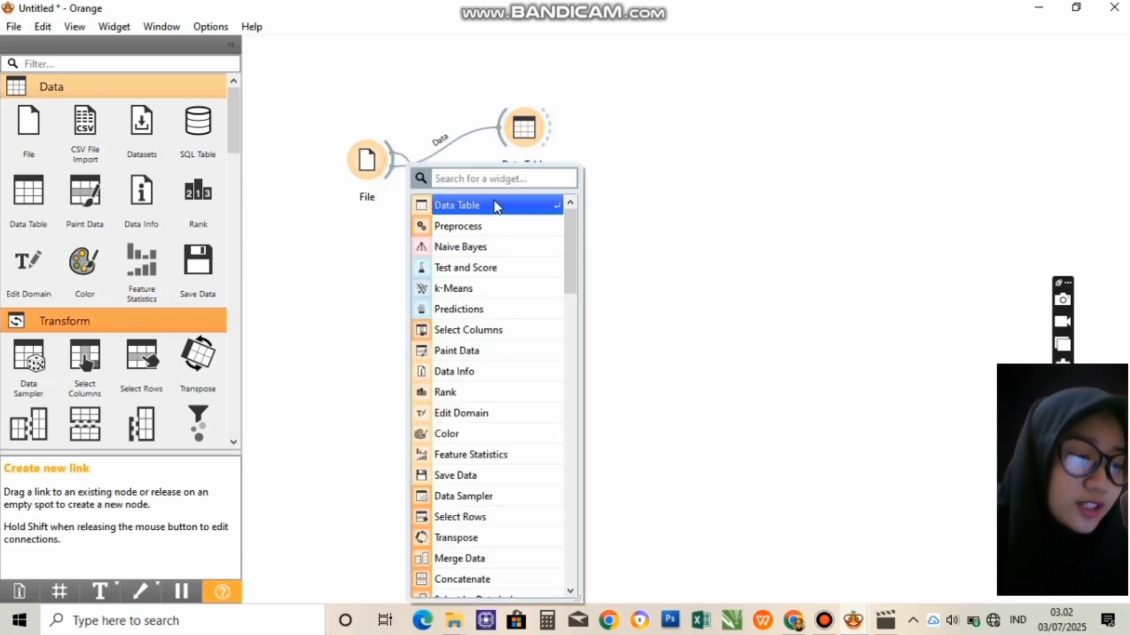
text(na)
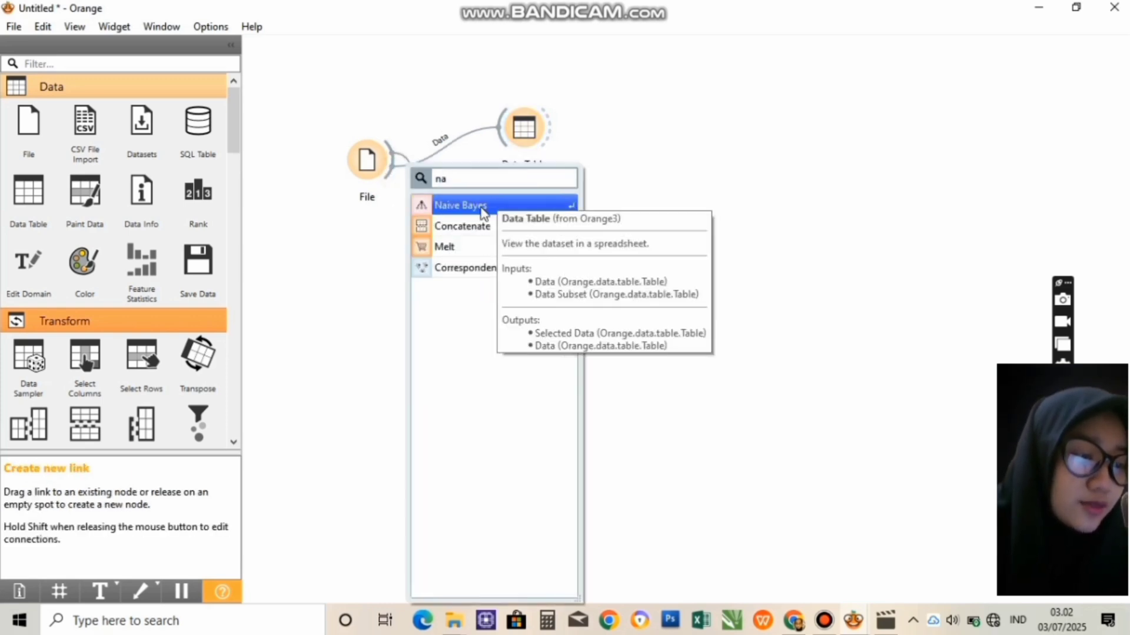
click(474, 208)
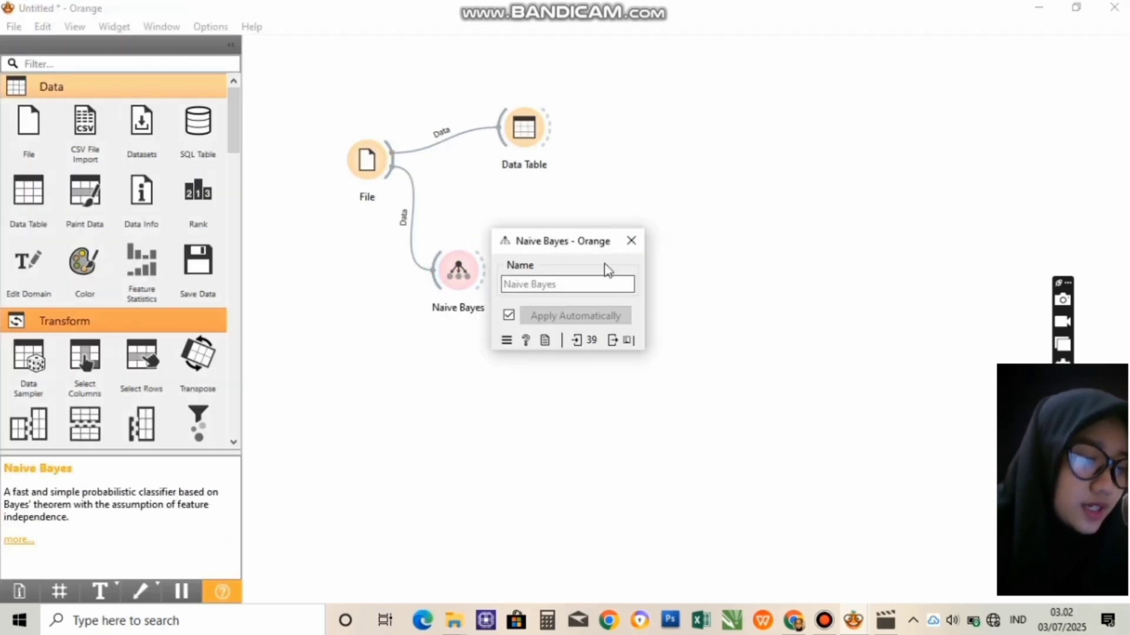
click(637, 237)
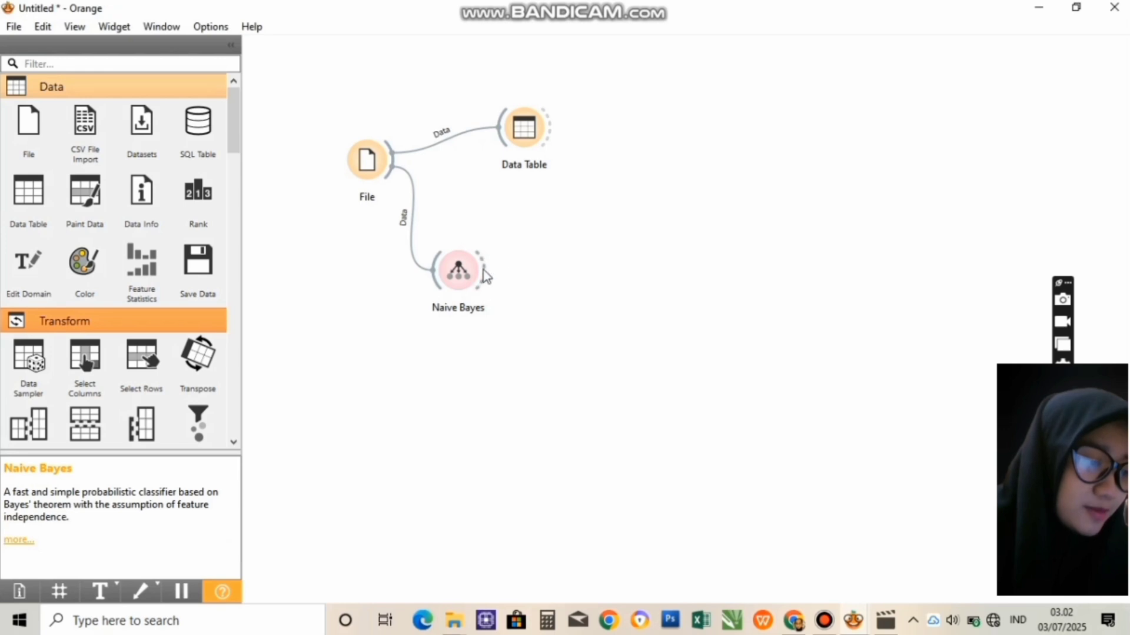
- Add a Predictions widget linked to Naive Bayes, shift it slightly upward, and connect the File data to it
drag(488, 273, 625, 228)
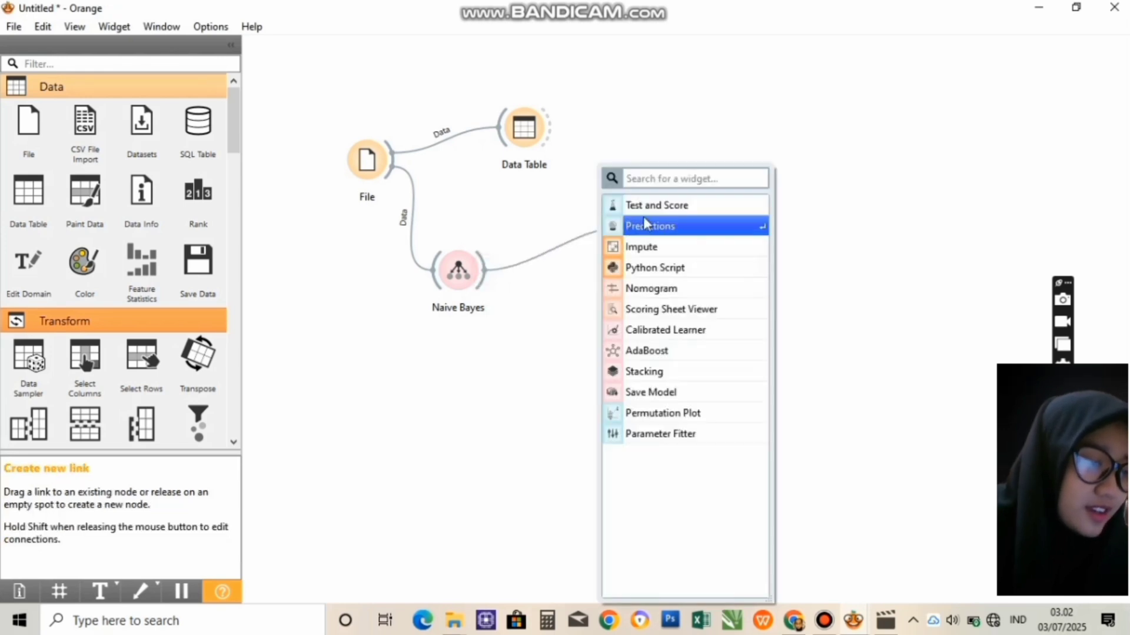
click(671, 228)
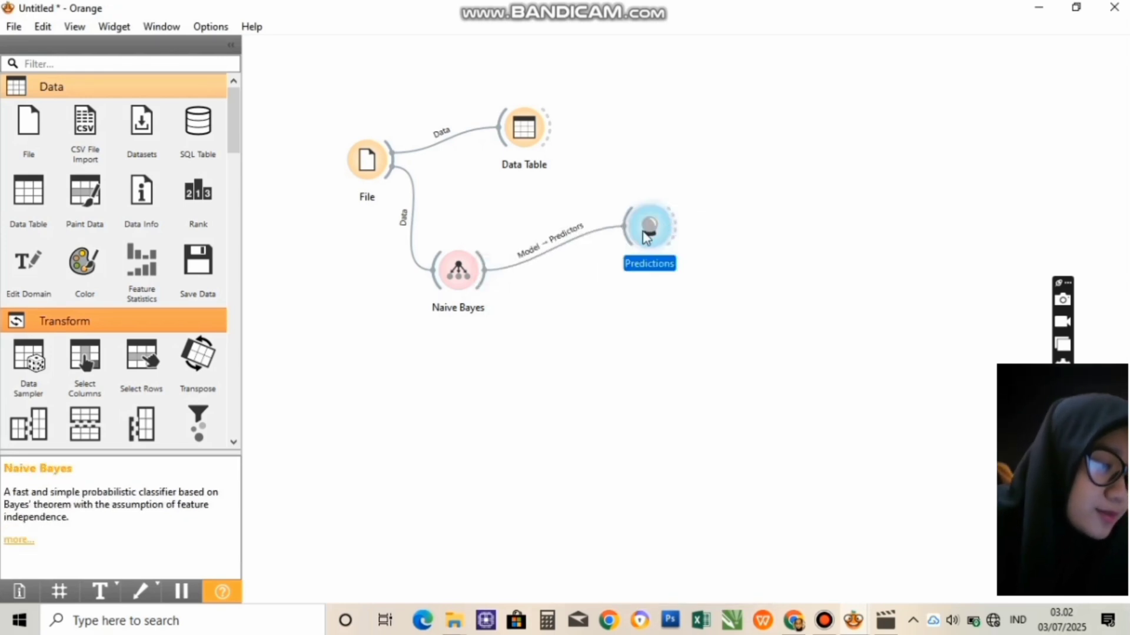
drag(648, 237, 671, 203)
double_click(670, 203)
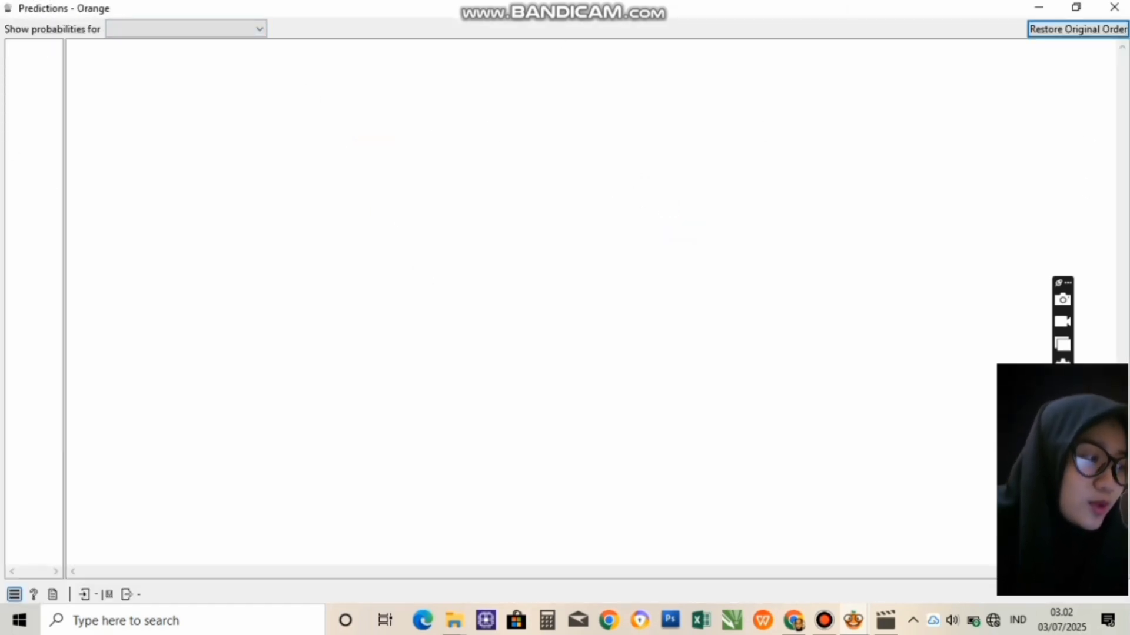
click(1113, 7)
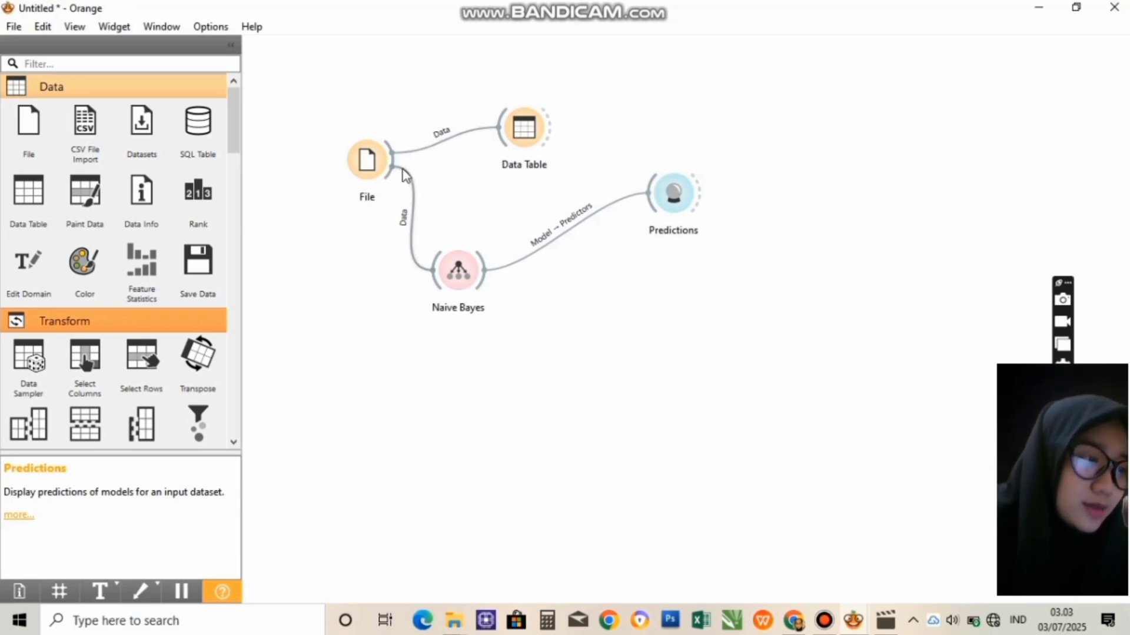
drag(390, 157, 653, 198)
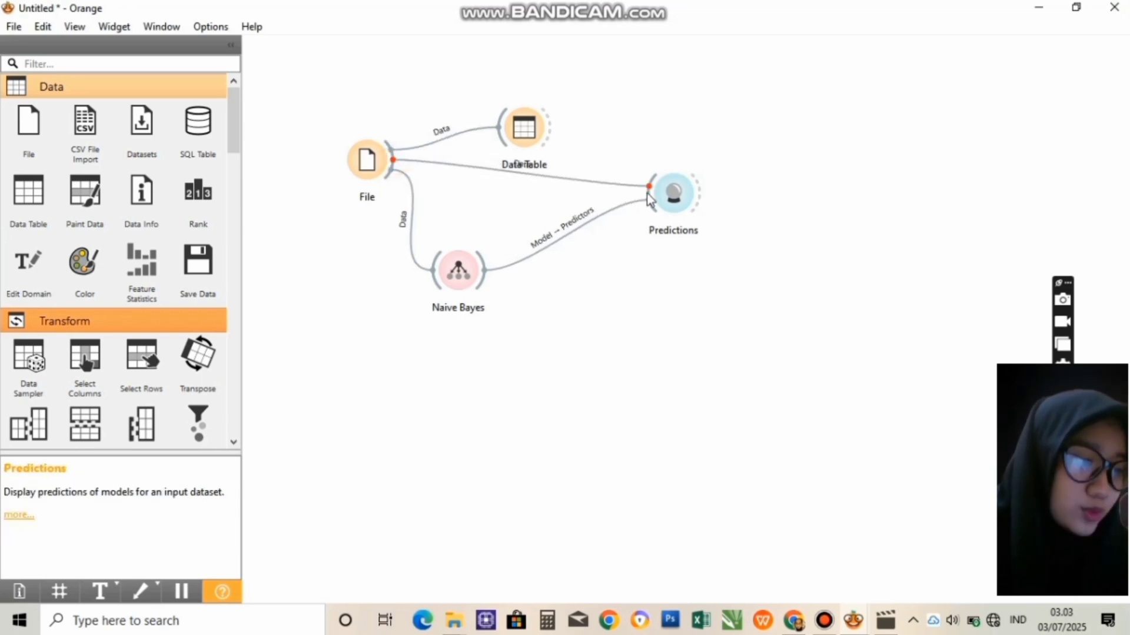
- Examine the Naive Bayes probabilities, errors and performance scores for the provinces in the Predictions widget, and close it
double_click(675, 196)
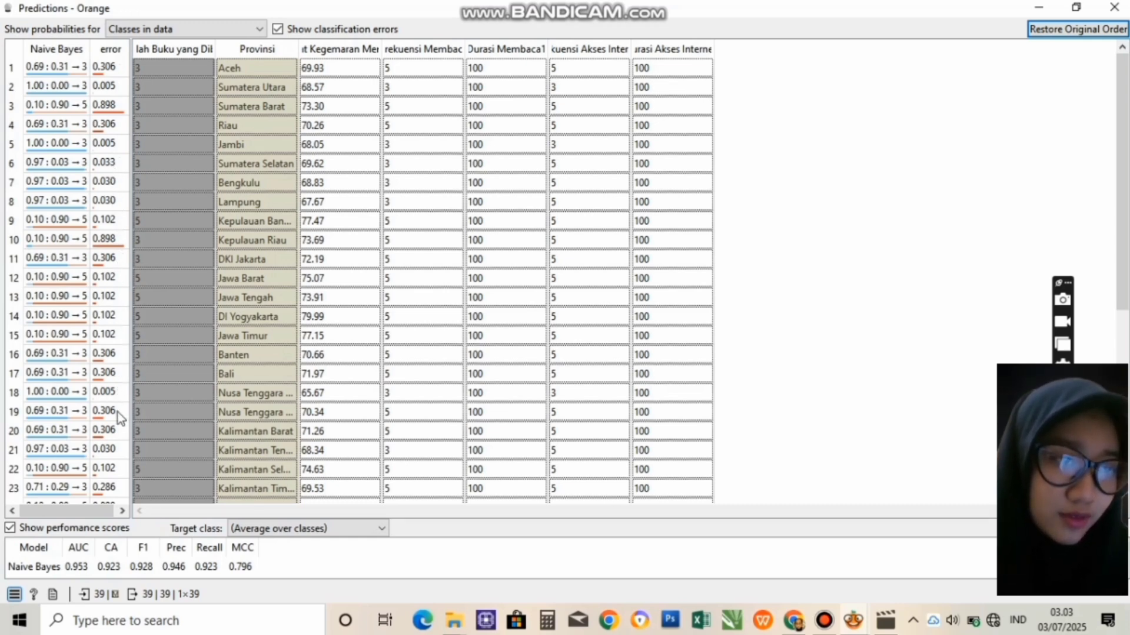
scroll(128, 470, down, 3)
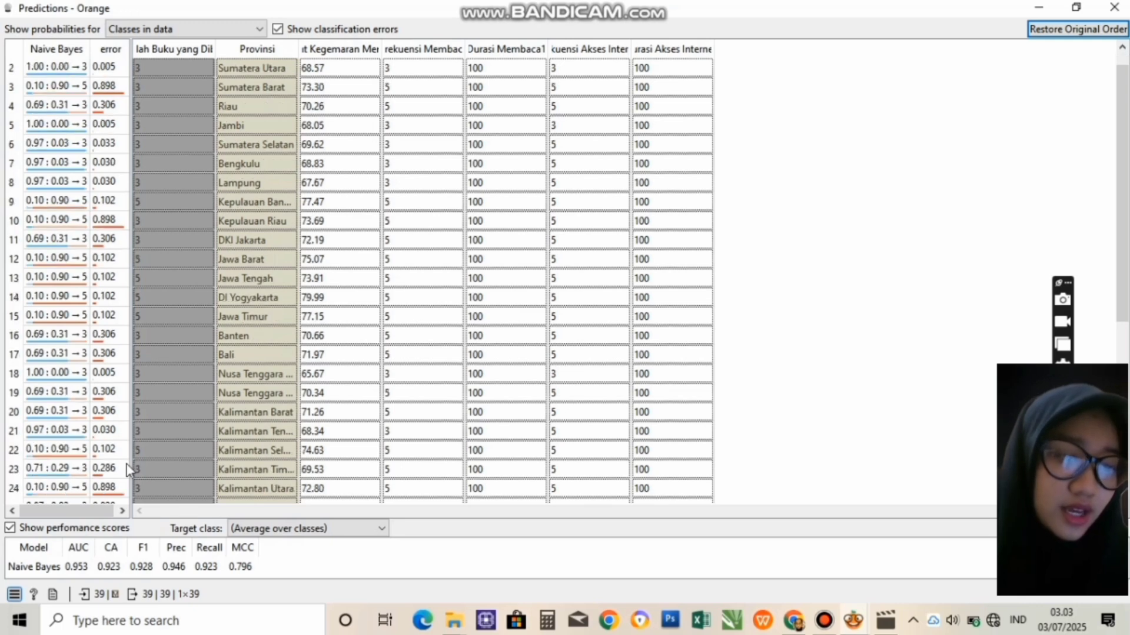
scroll(128, 470, down, 4)
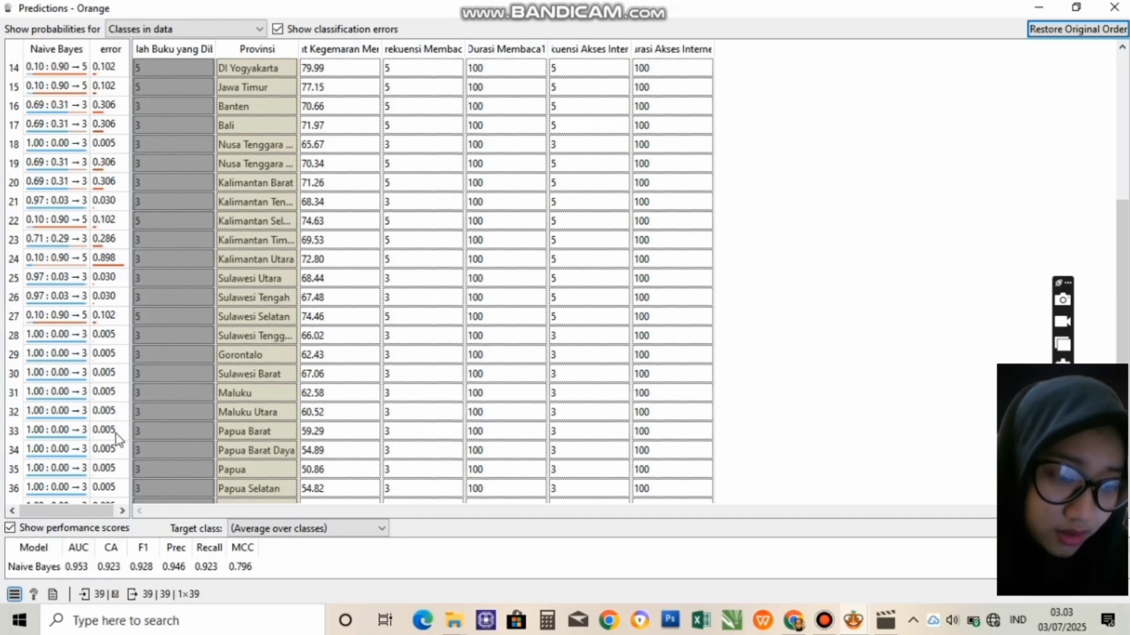
scroll(116, 433, down, 1)
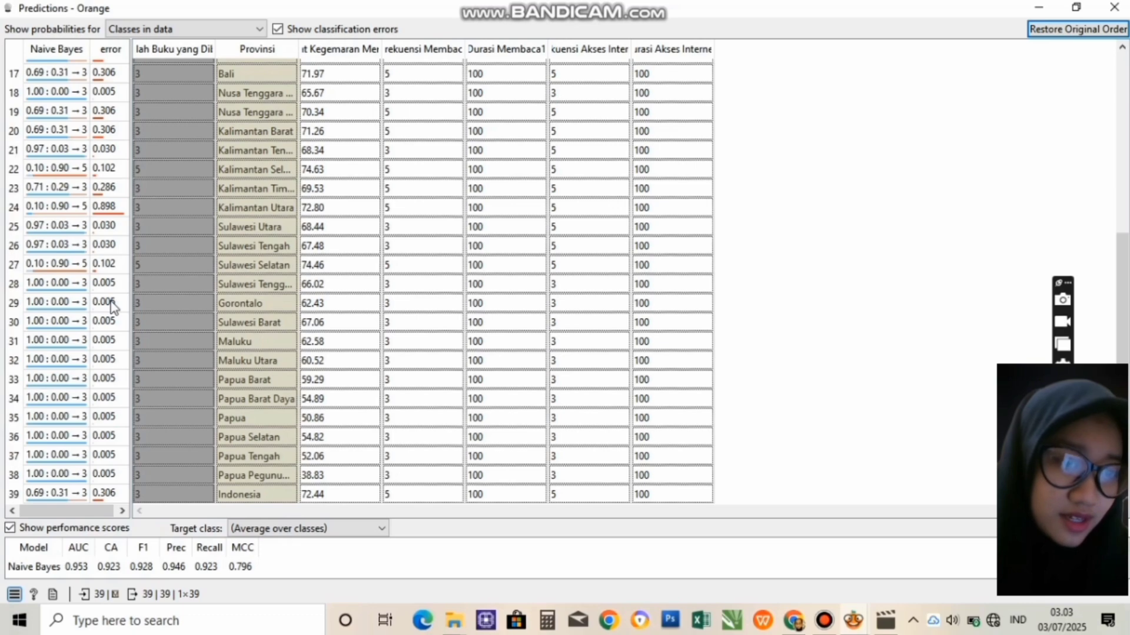
scroll(112, 306, up, 5)
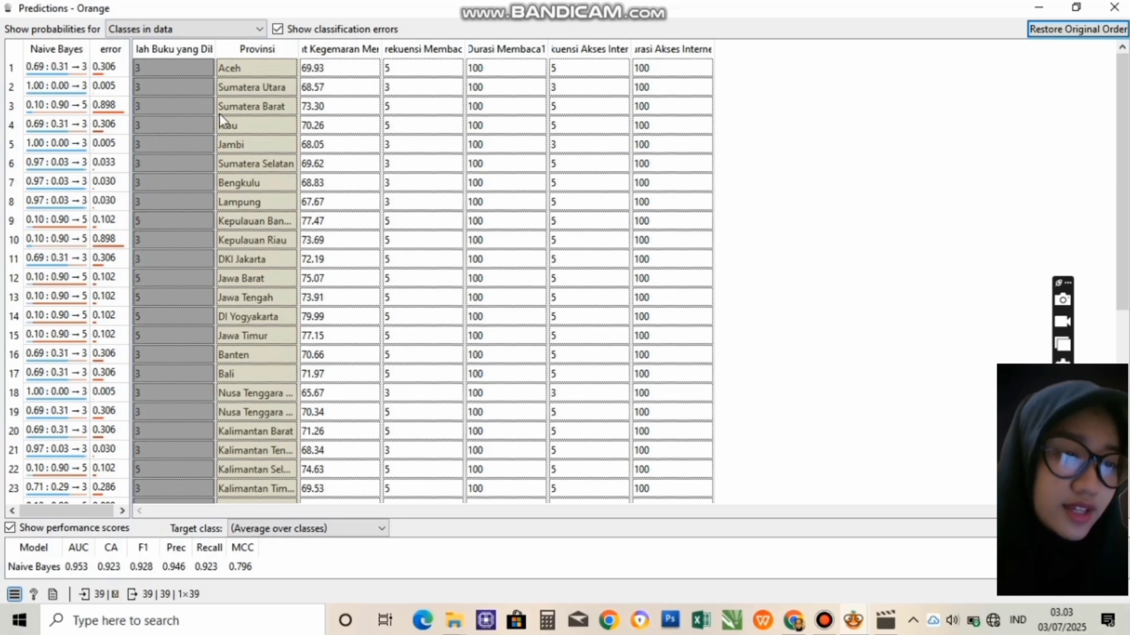
scroll(183, 390, down, 4)
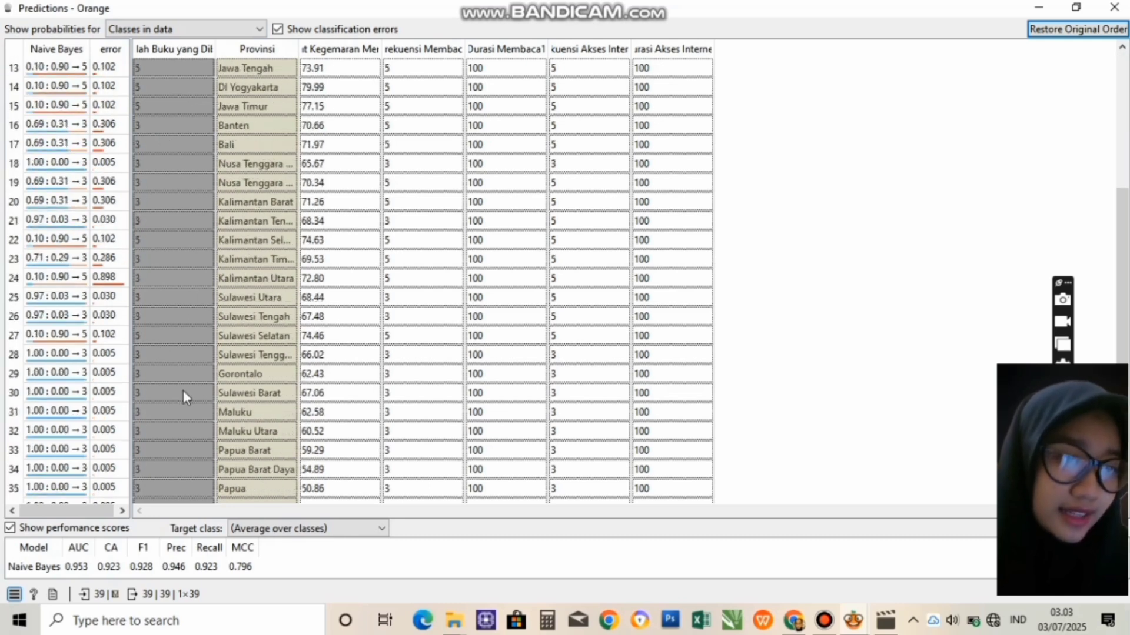
scroll(182, 390, down, 1)
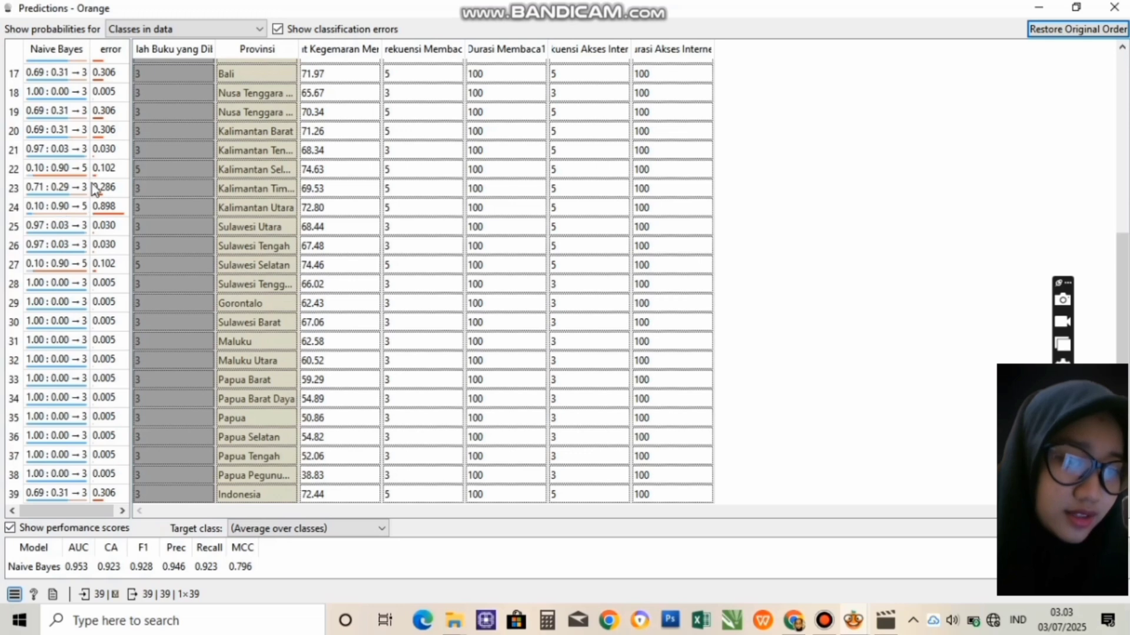
scroll(88, 183, up, 5)
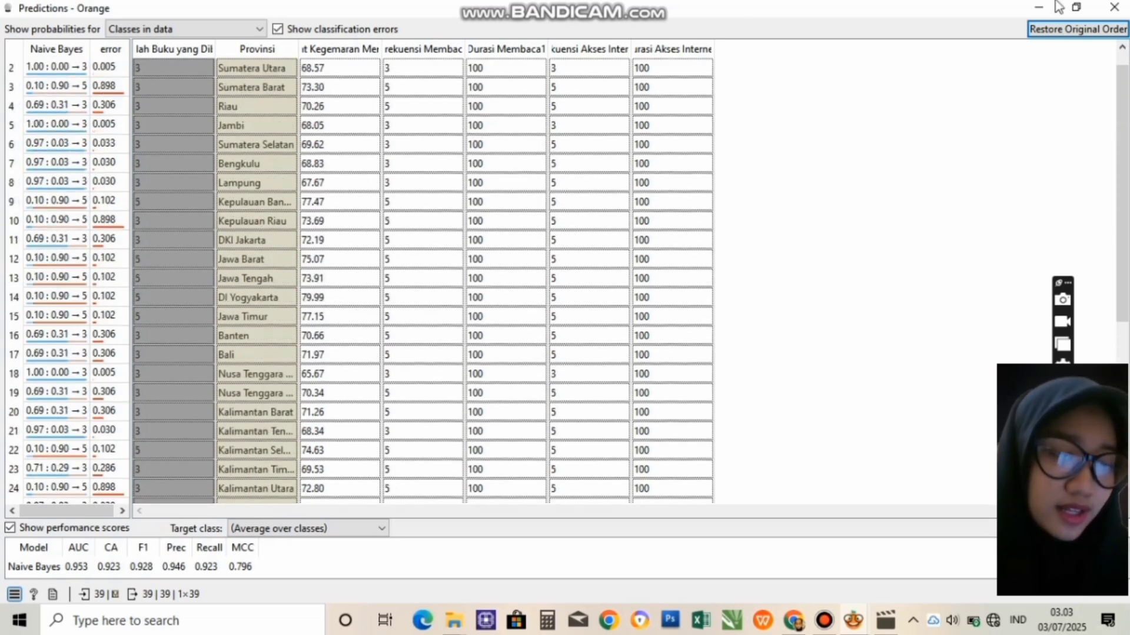
click(1114, 7)
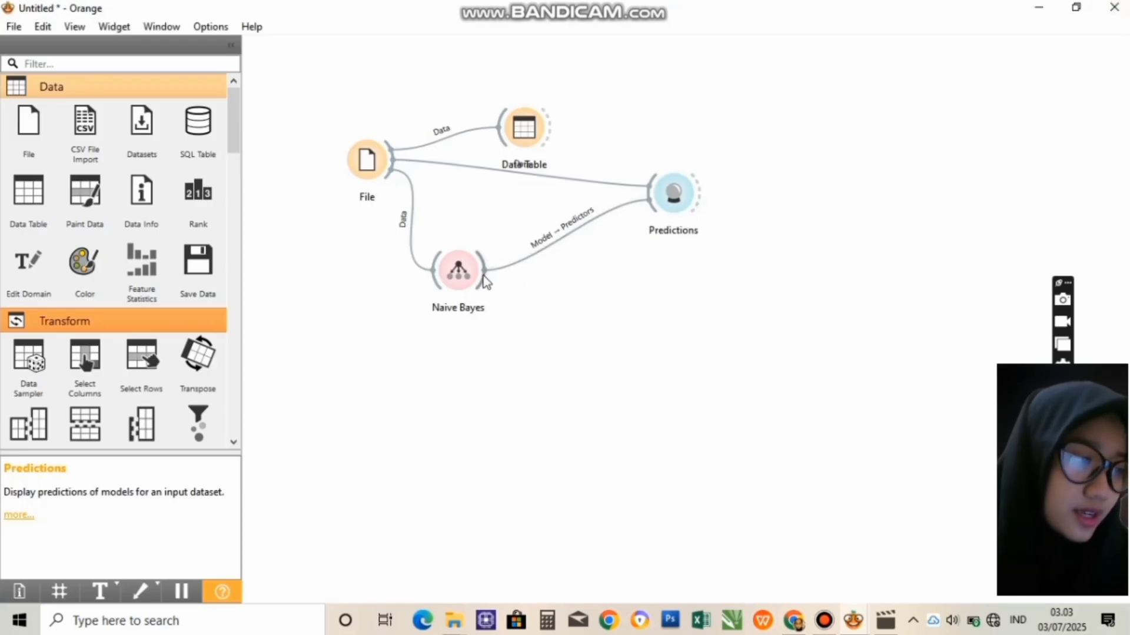
- Add a Test and Score widget linked to Naive Bayes, shift it slightly farther away, and connect the File data to it
drag(486, 274, 580, 326)
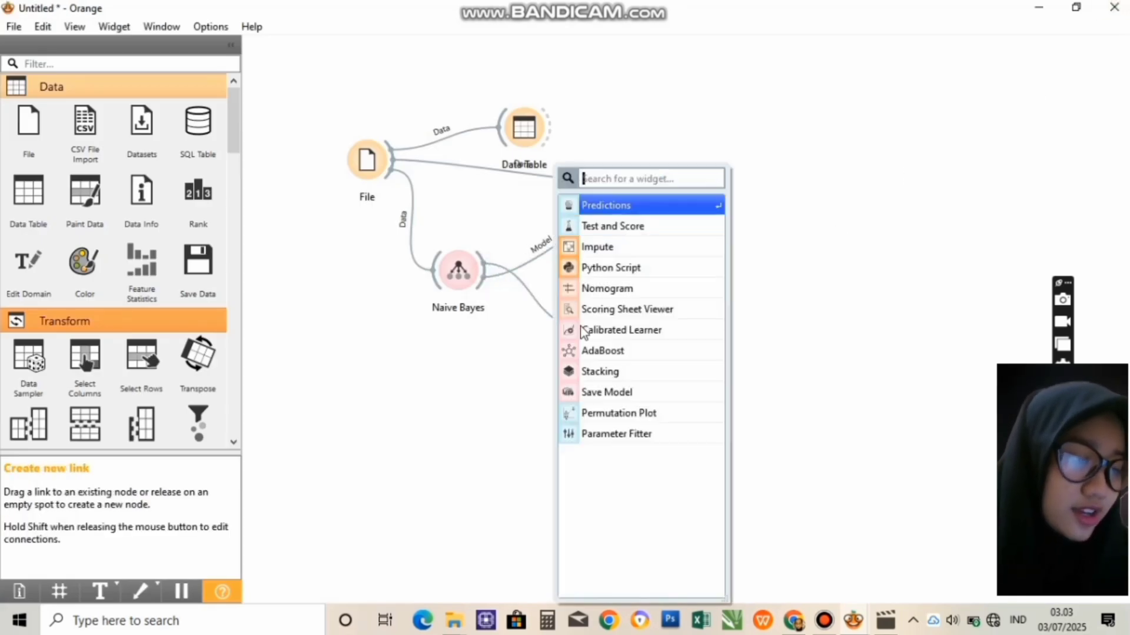
click(629, 229)
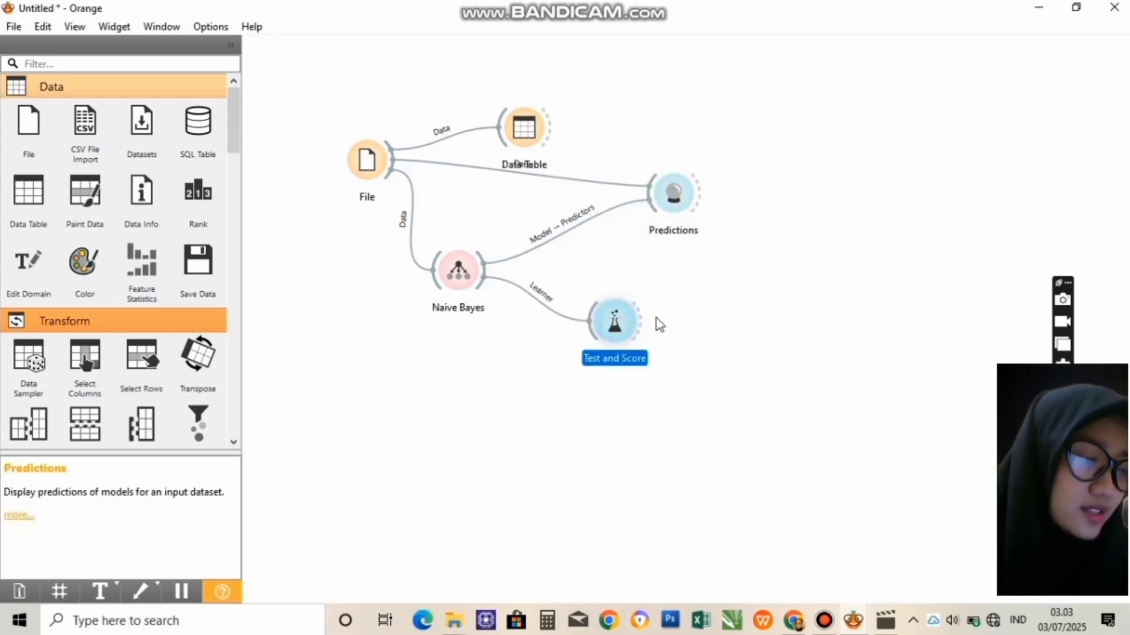
double_click(640, 304)
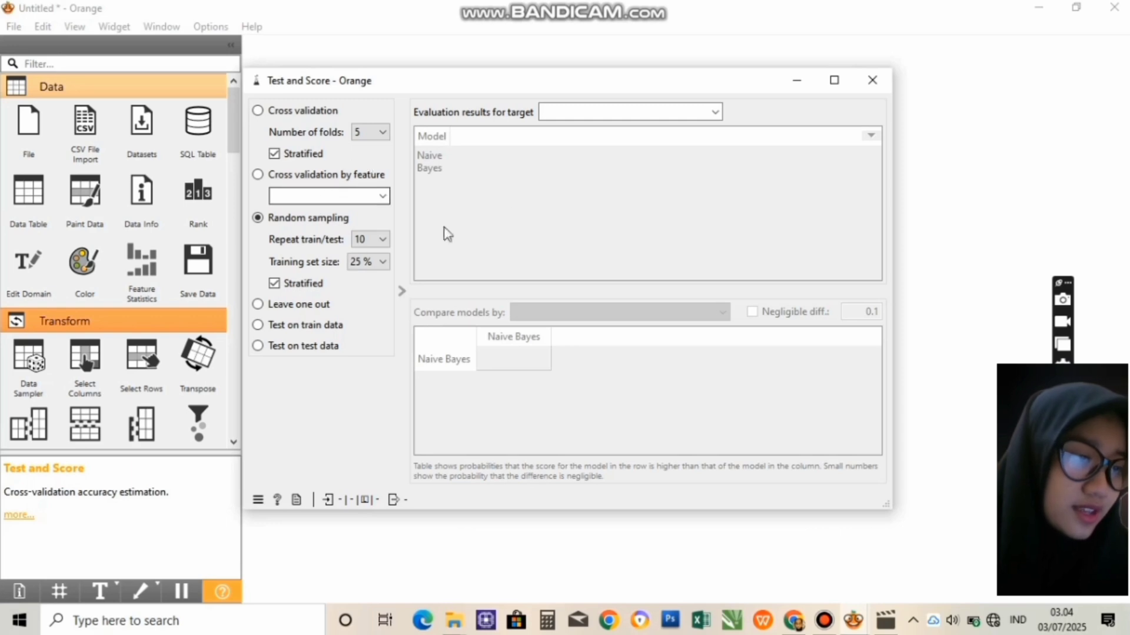
click(887, 78)
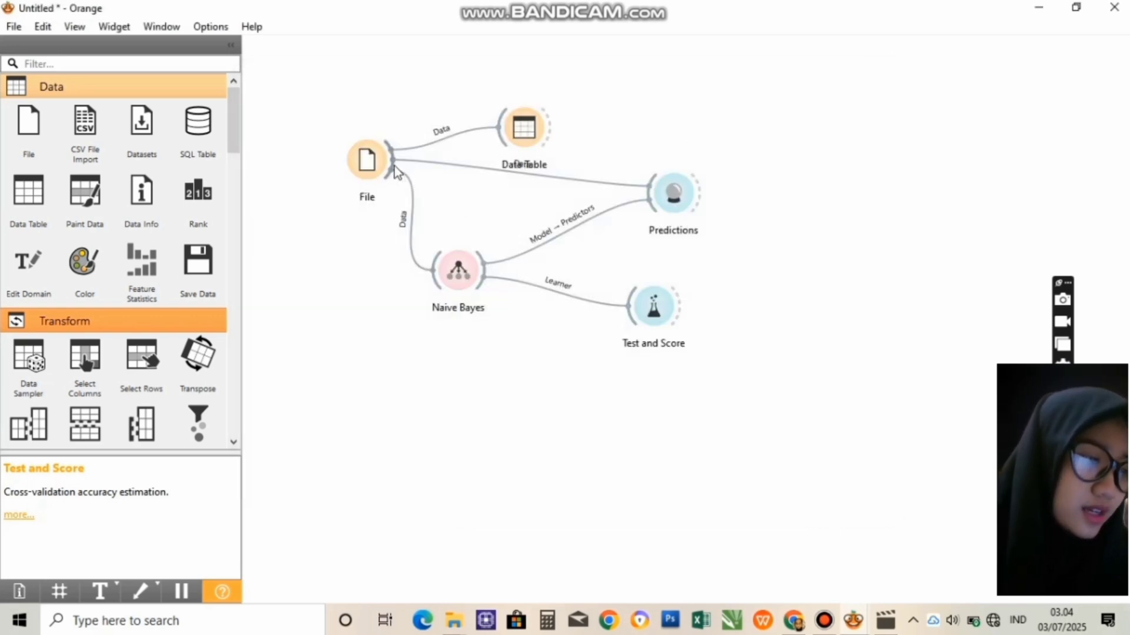
drag(501, 206, 654, 307)
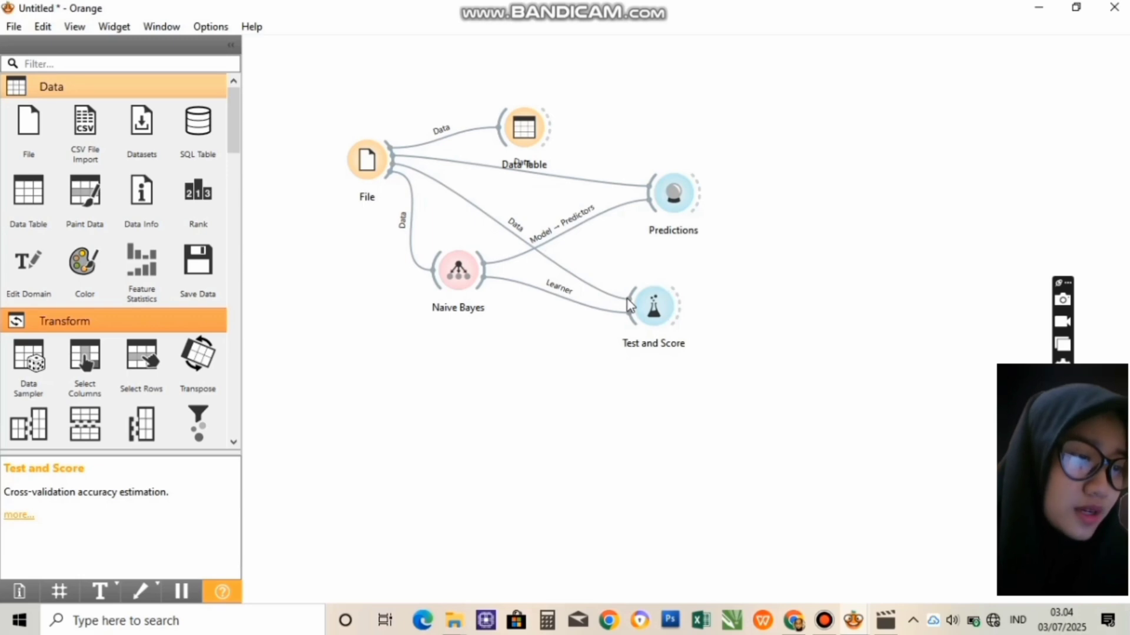
- Compare the Naive Bayes scores in Test and Score with random-sampling training set sizes of 30 %, 50 % and finally 70 %, and close it
double_click(655, 310)
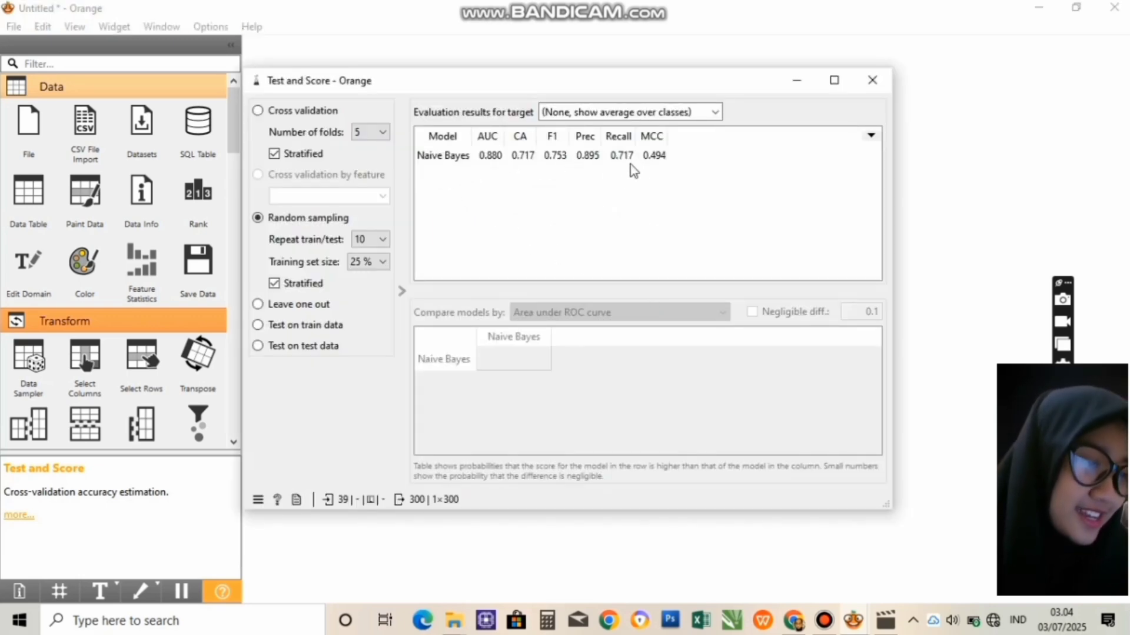
click(383, 263)
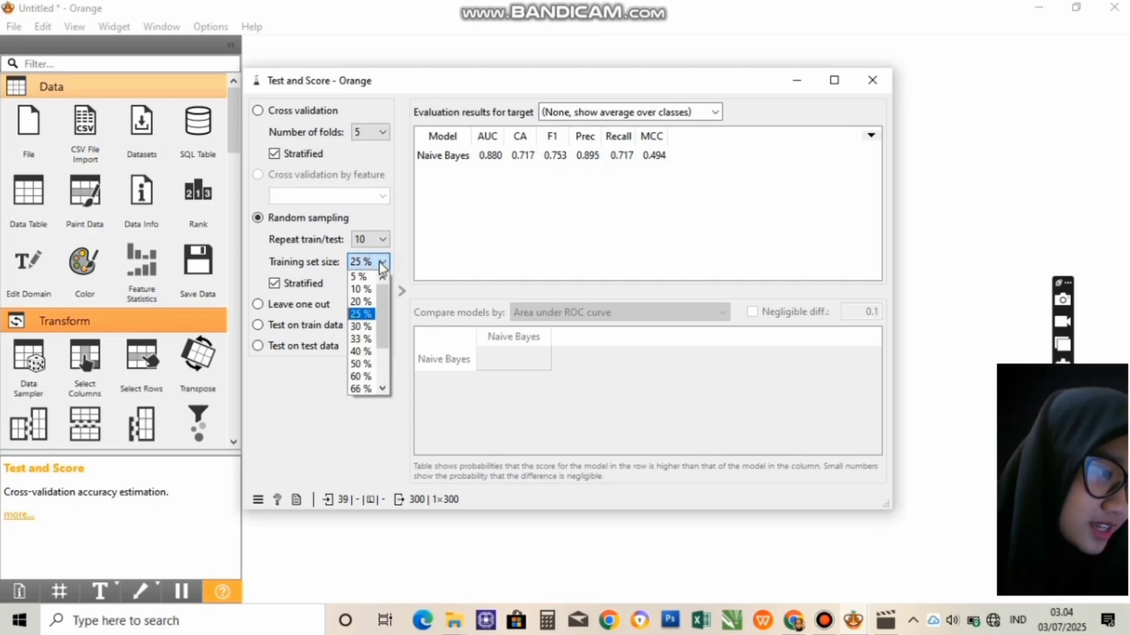
click(362, 326)
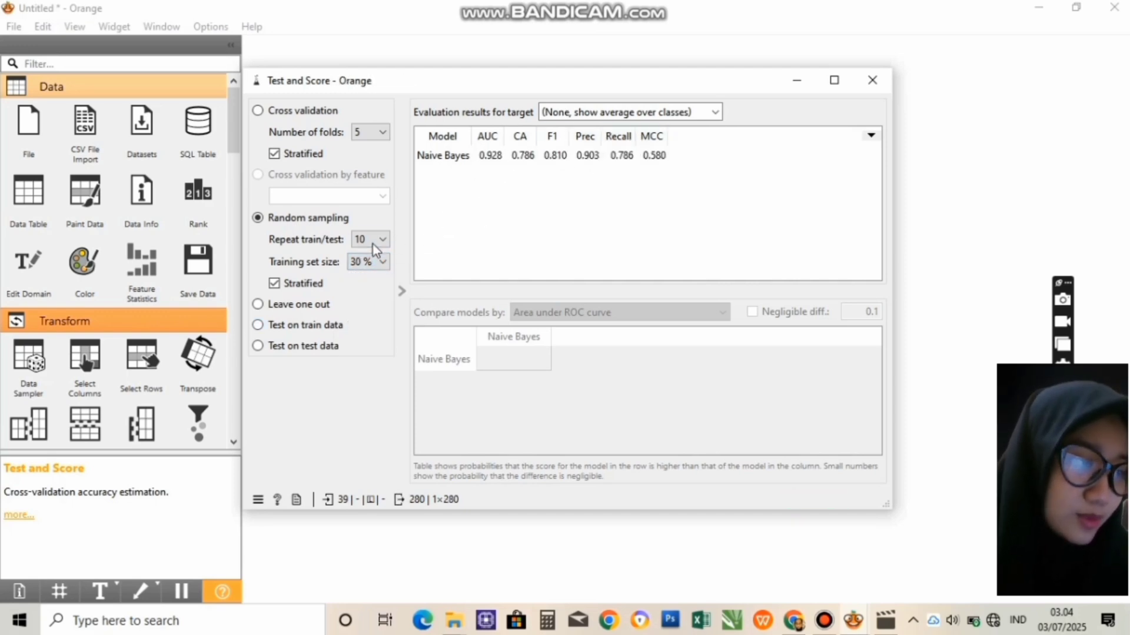
click(367, 263)
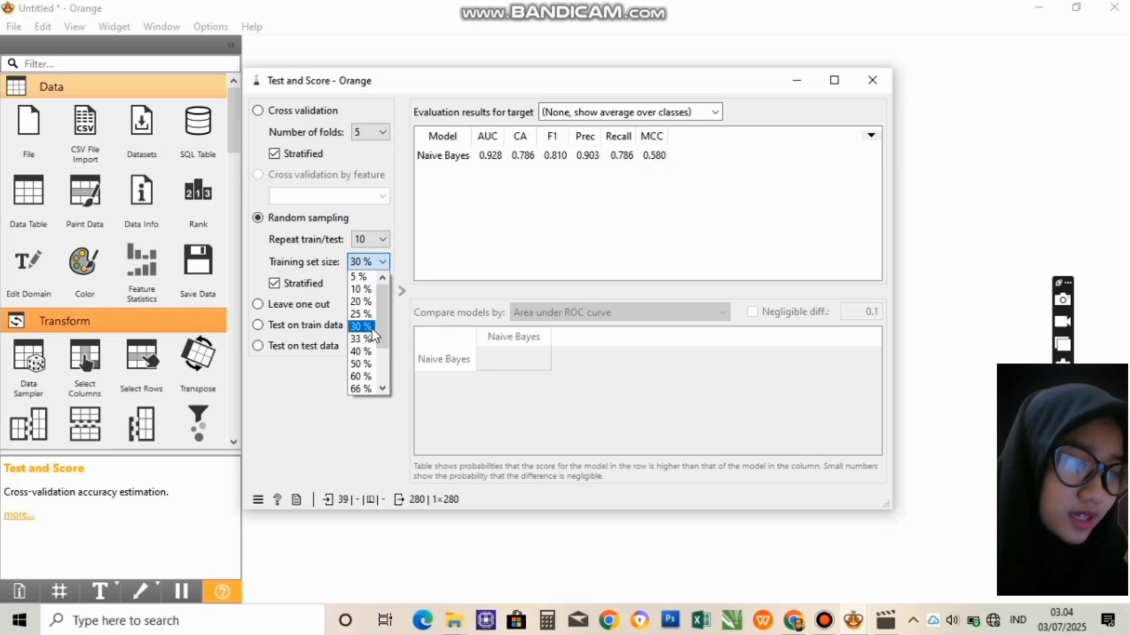
click(362, 365)
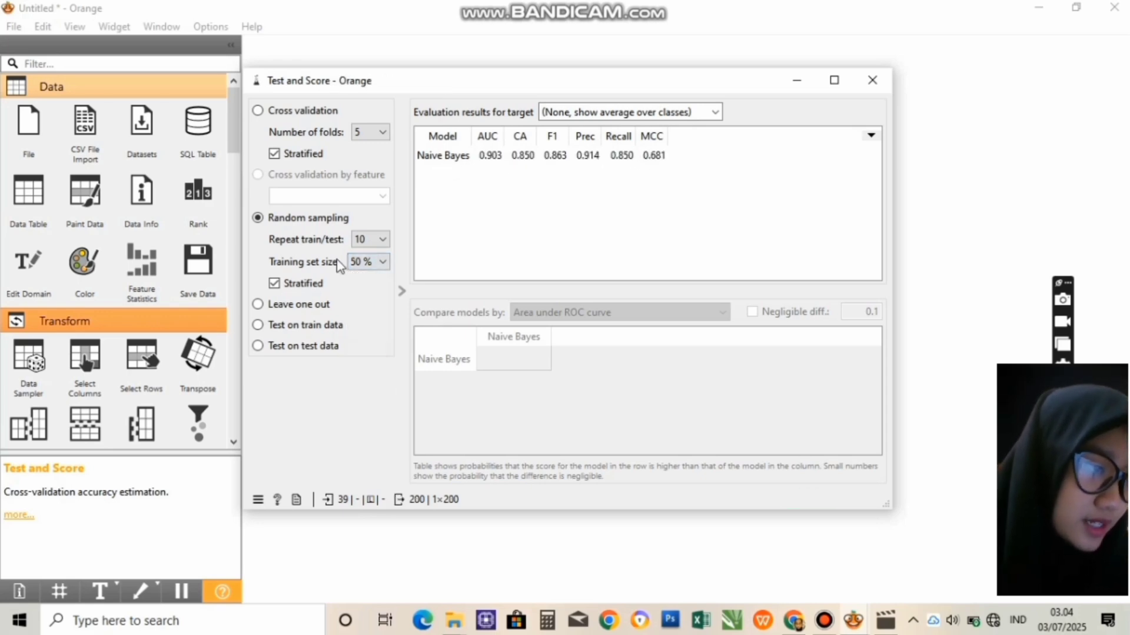
click(366, 263)
scroll(365, 306, down, 1)
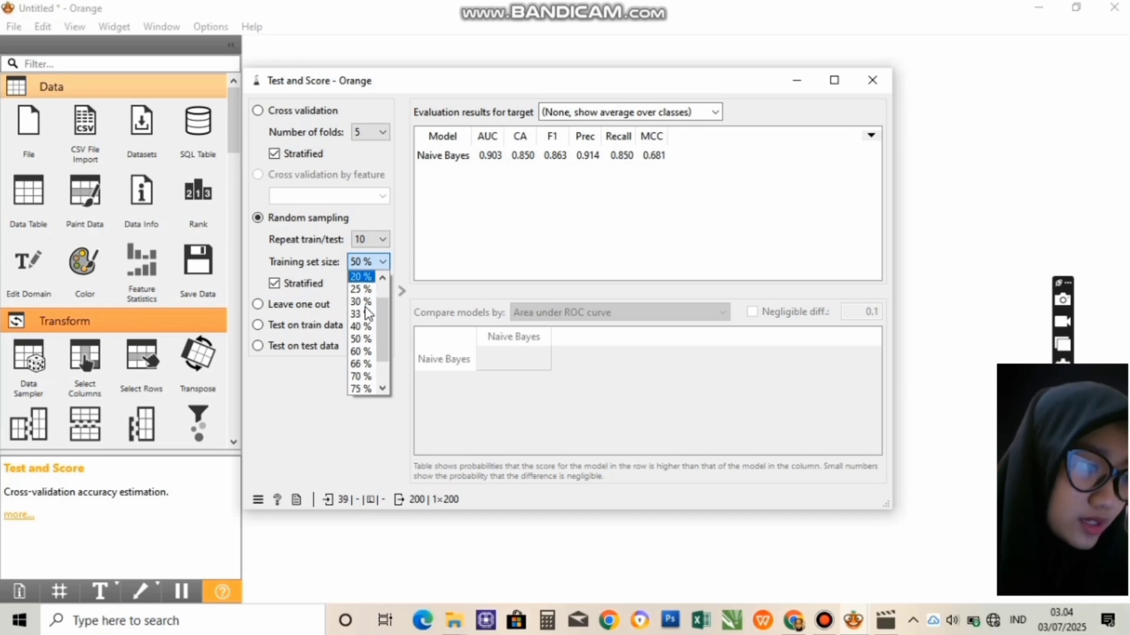
click(368, 377)
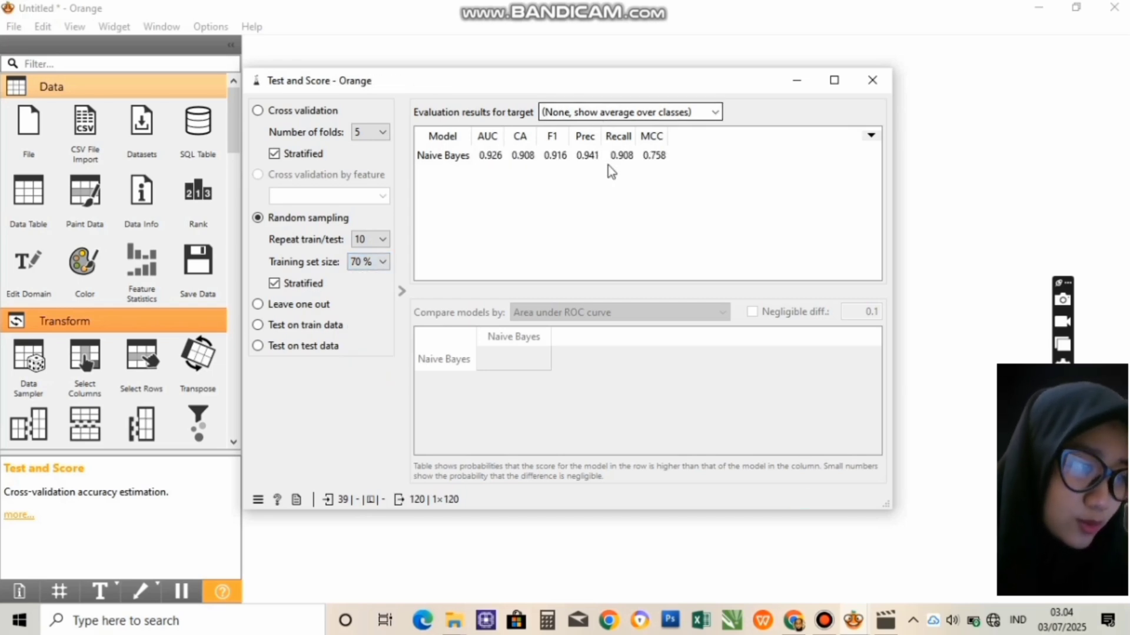
click(886, 84)
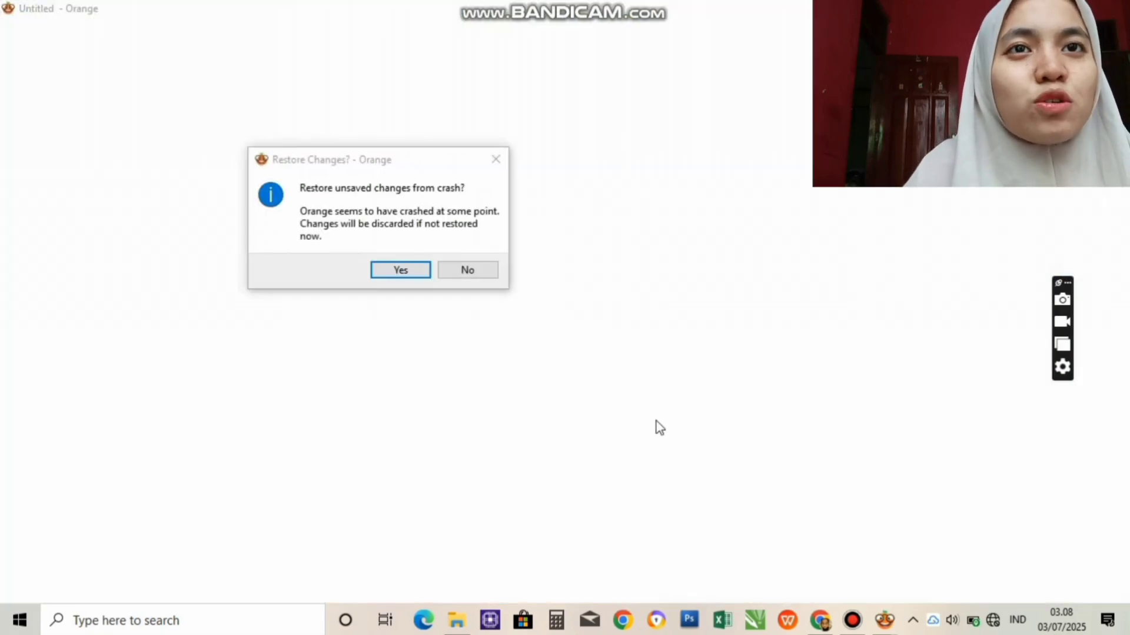
- Start a new empty workflow without restoring the unsaved changes, and place a File widget on the canvas
click(478, 277)
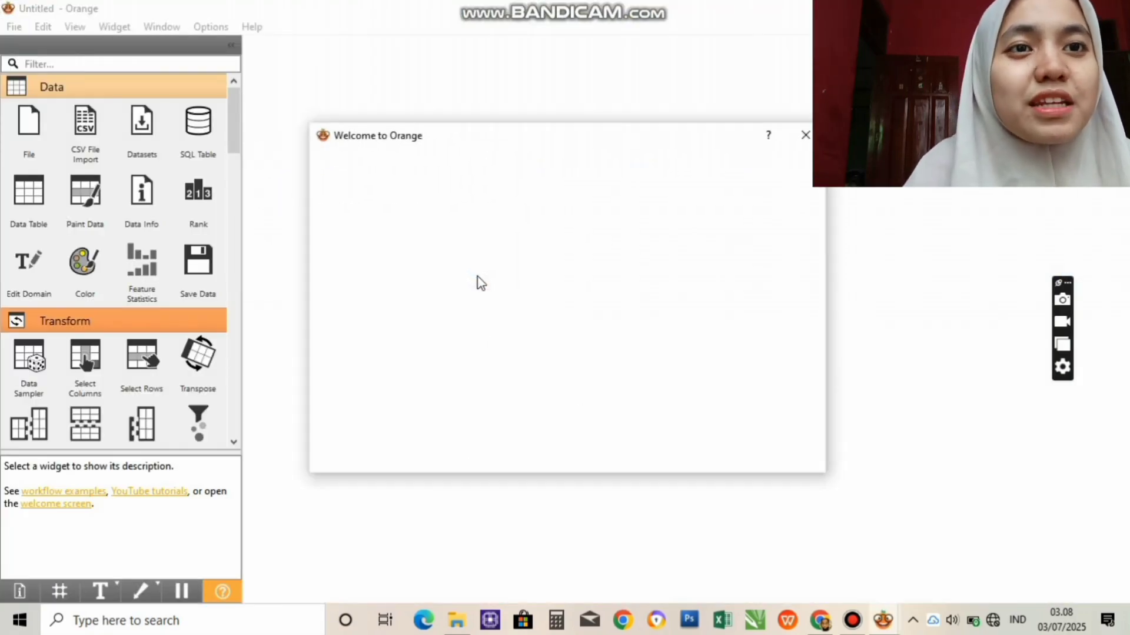
click(435, 218)
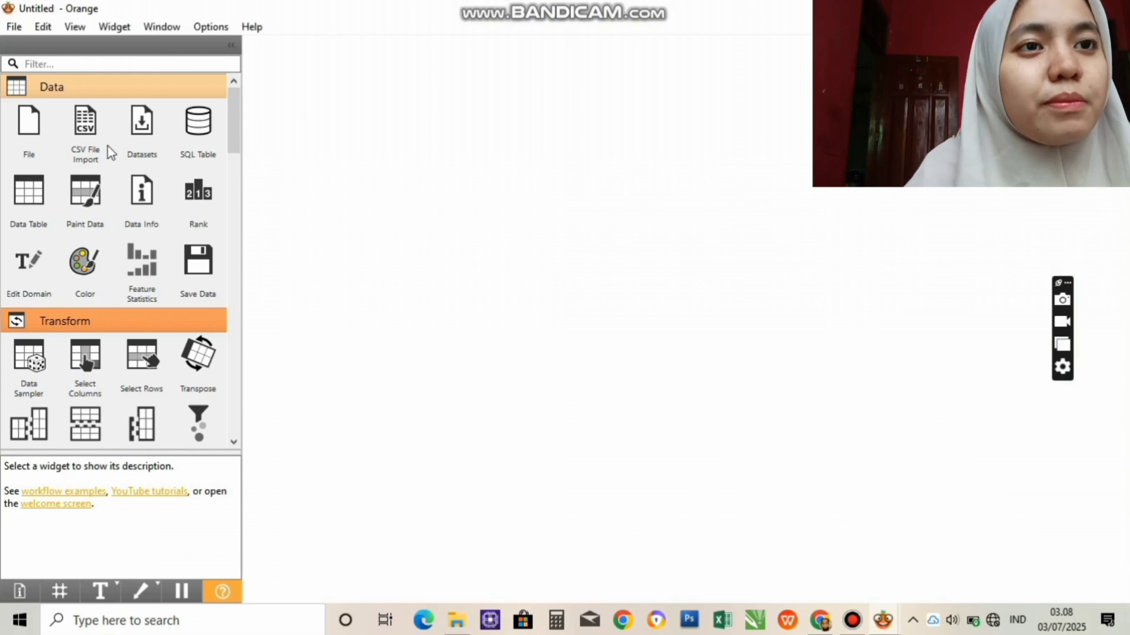
click(41, 141)
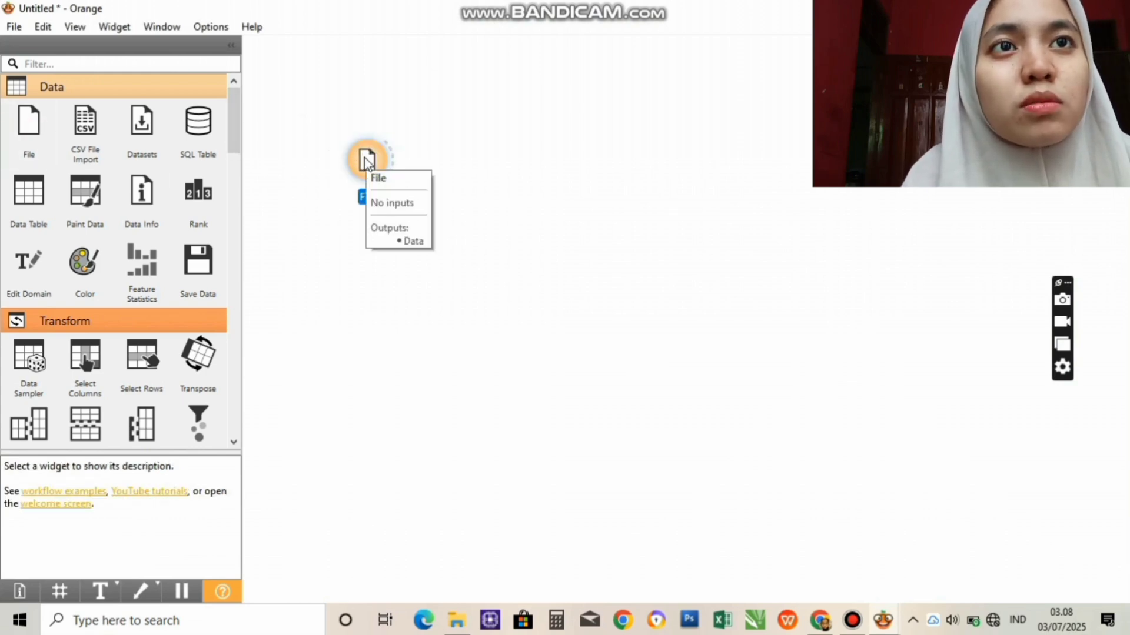
- Load the "Tingkat Kegemaran Membaca Masyarakat" workbook into the File widget and close its settings
double_click(366, 160)
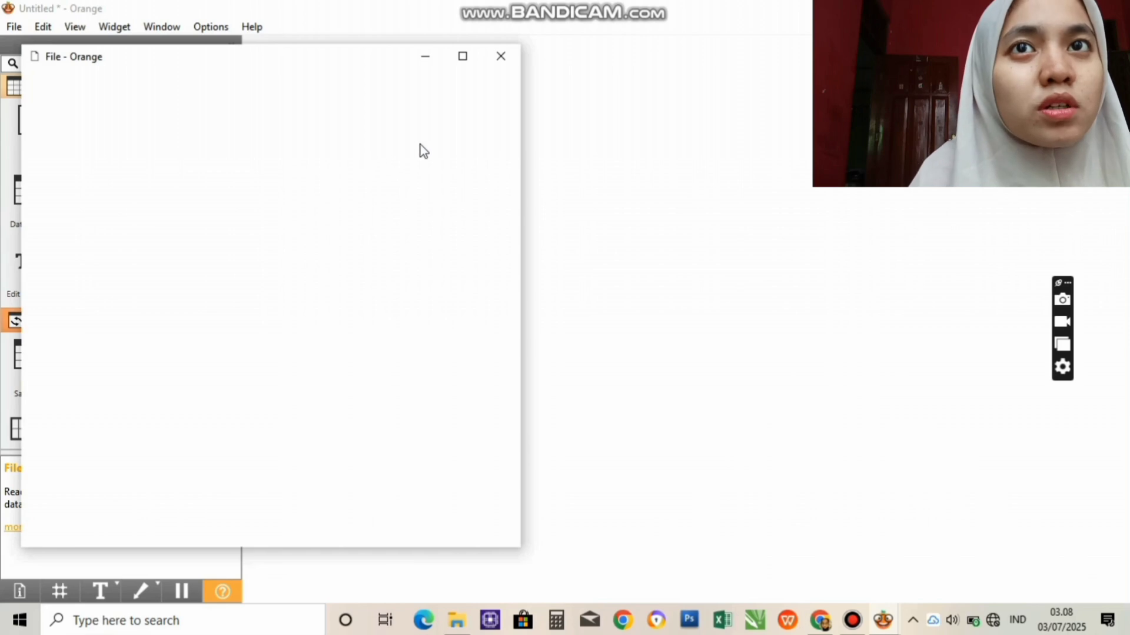
click(415, 104)
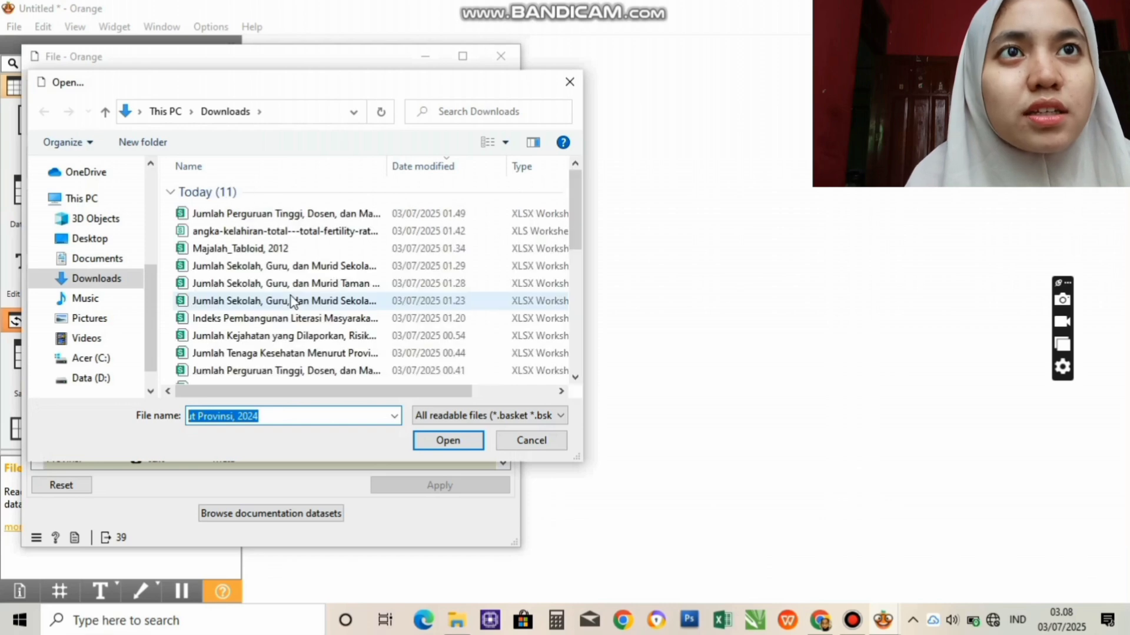
click(273, 356)
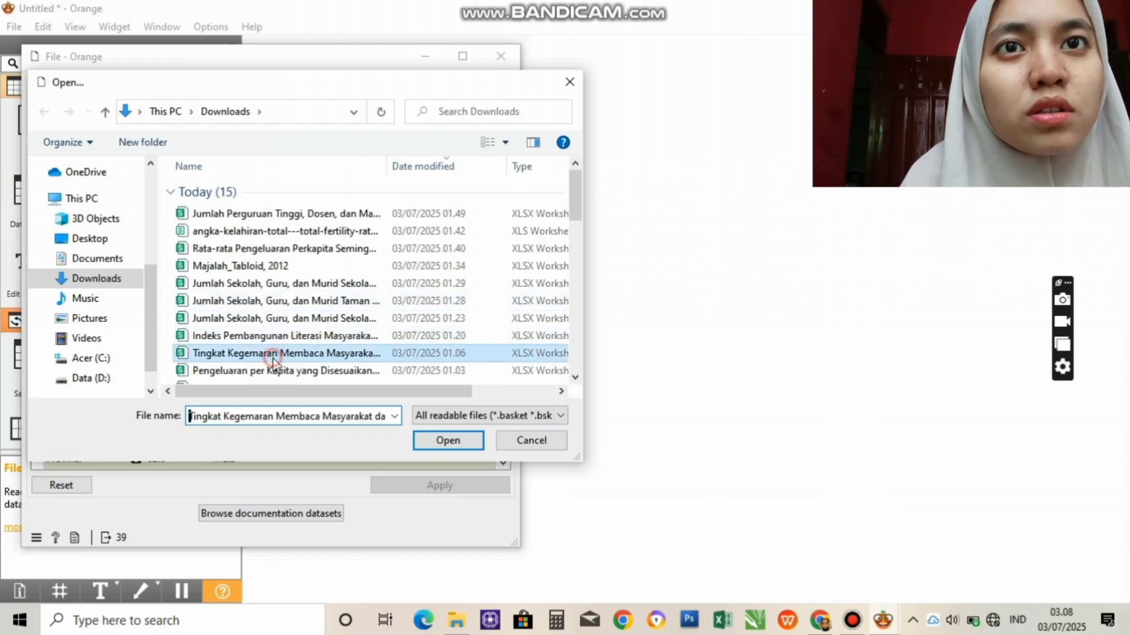
click(425, 443)
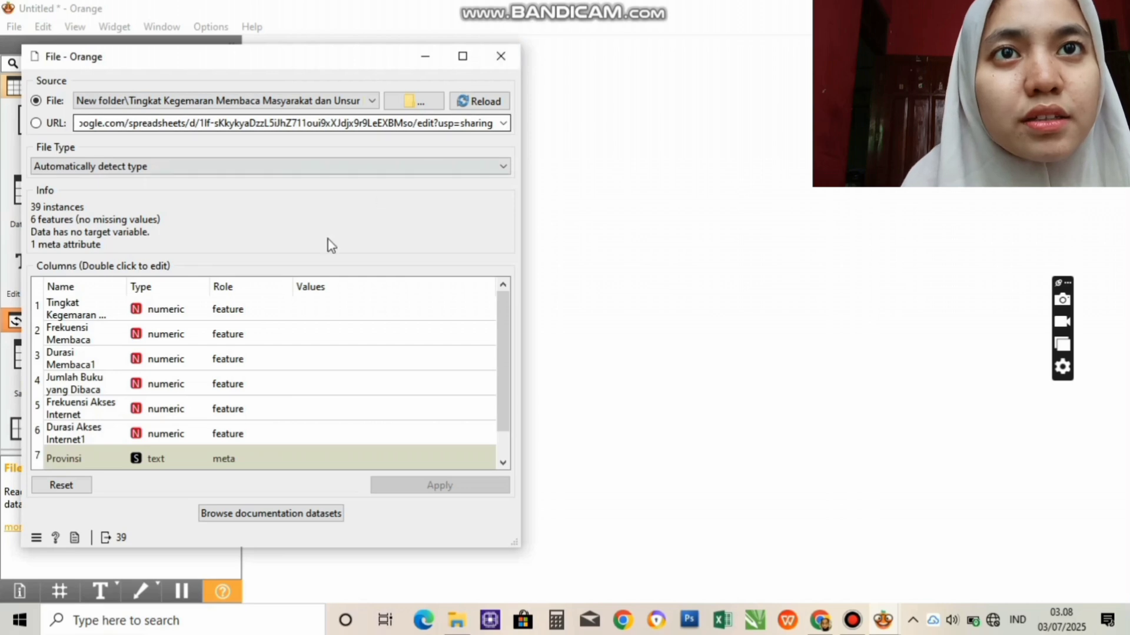
click(501, 56)
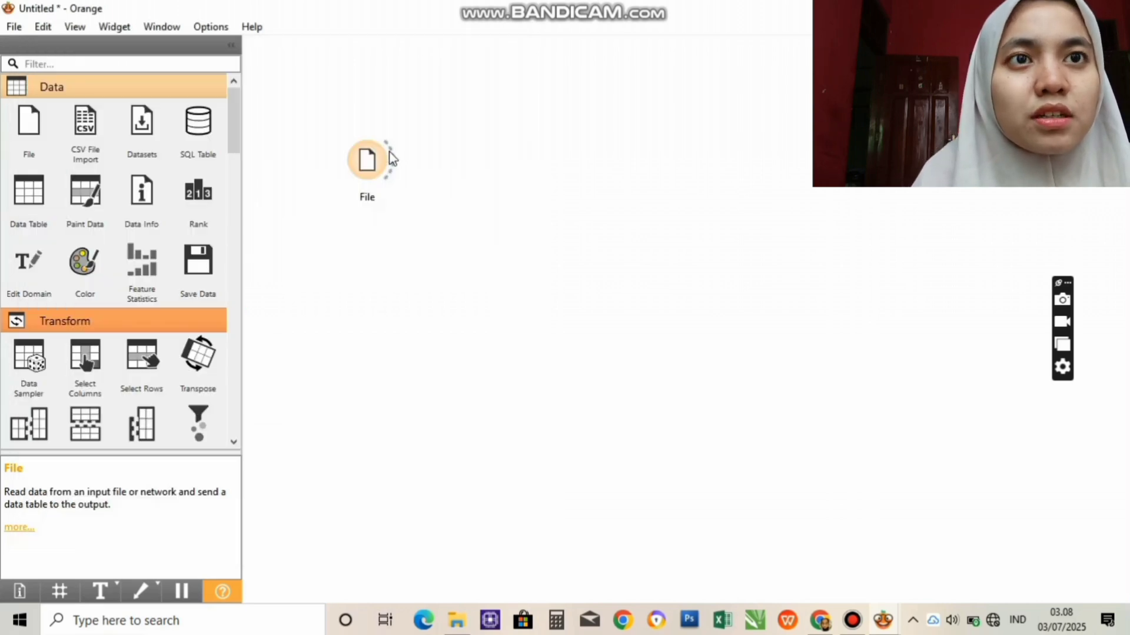
- Add a Data Table widget linked to File, look through all the province rows in it, and close the table
click(32, 197)
drag(390, 150, 474, 166)
double_click(479, 166)
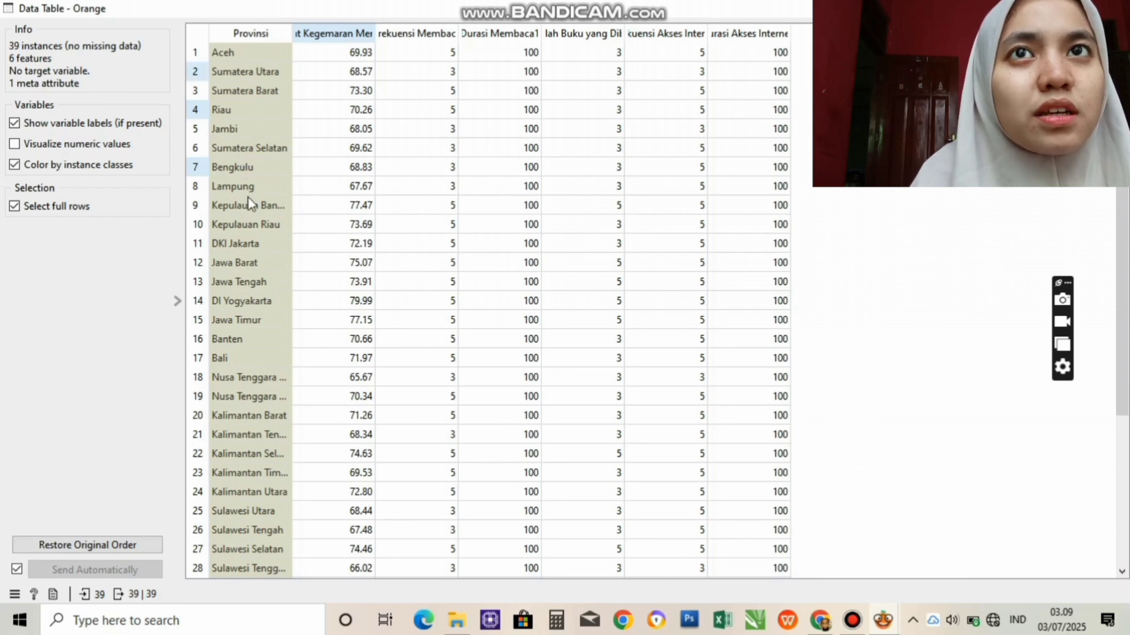
scroll(264, 412, down, 4)
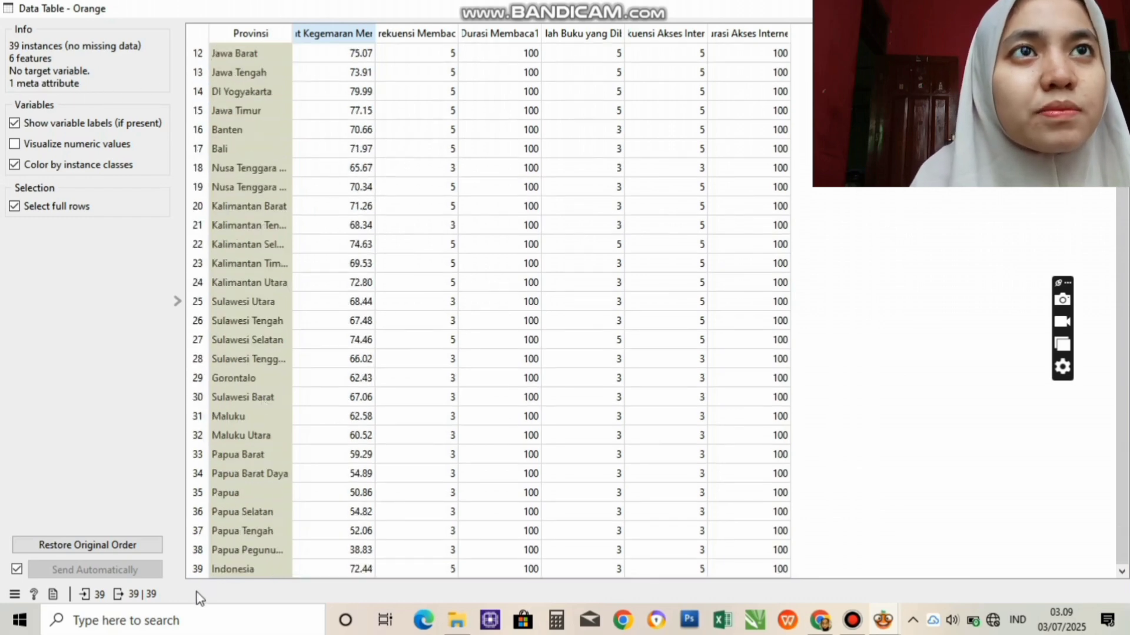
scroll(468, 525, up, 4)
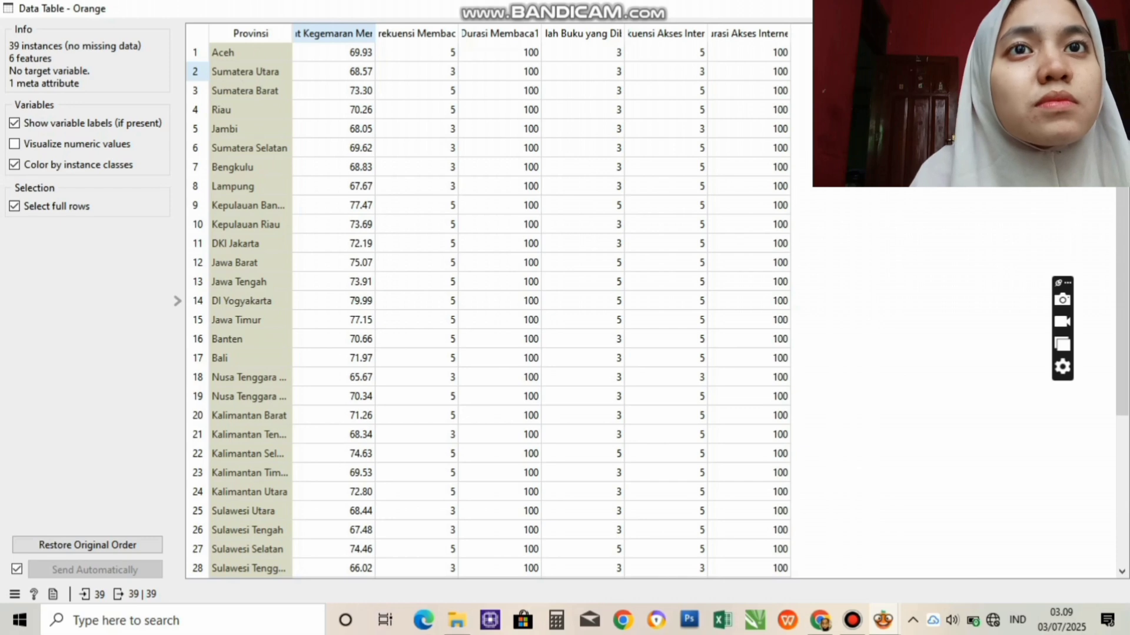
click(1118, 8)
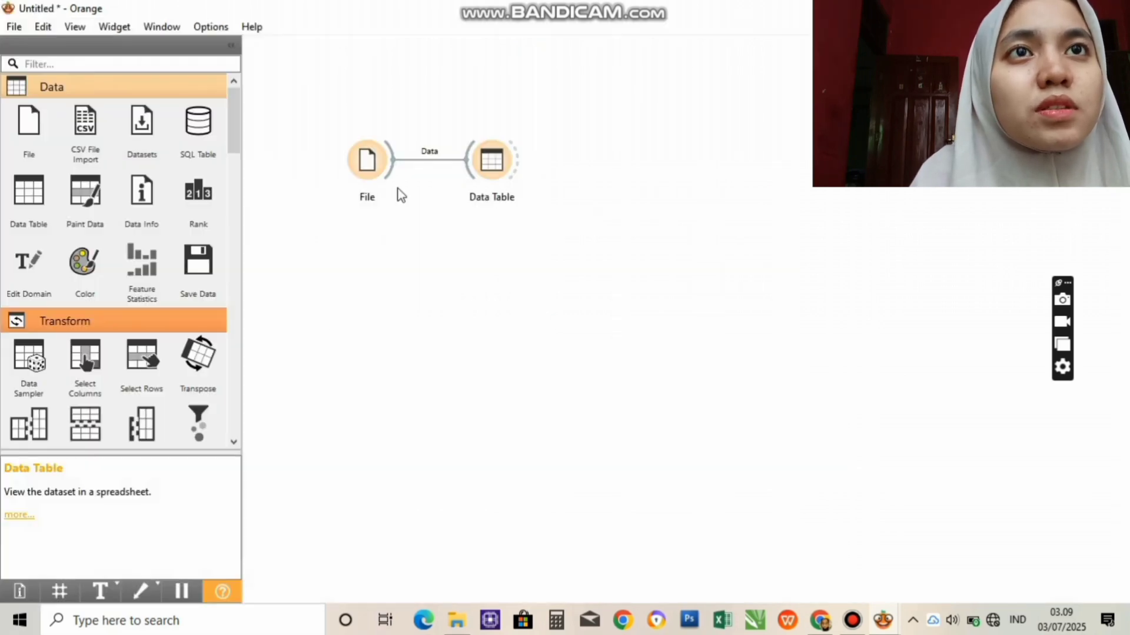
- Set the "Jumlah Buku yang Dibaca" column in the File widget to categorical type with the target role, and apply the change
double_click(368, 163)
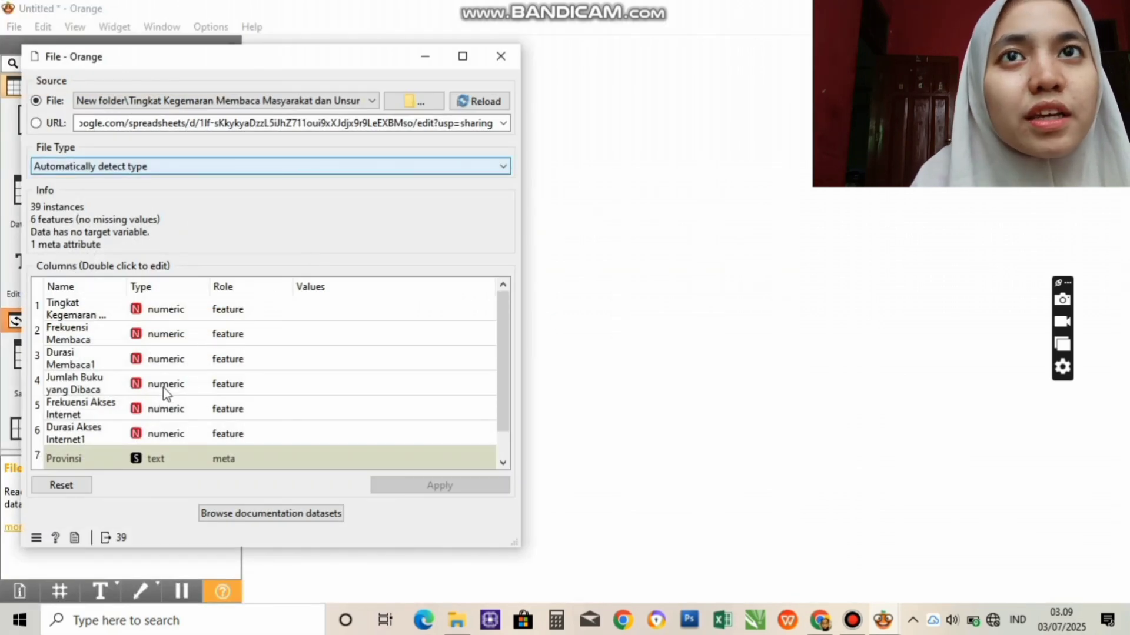
double_click(167, 386)
double_click(179, 388)
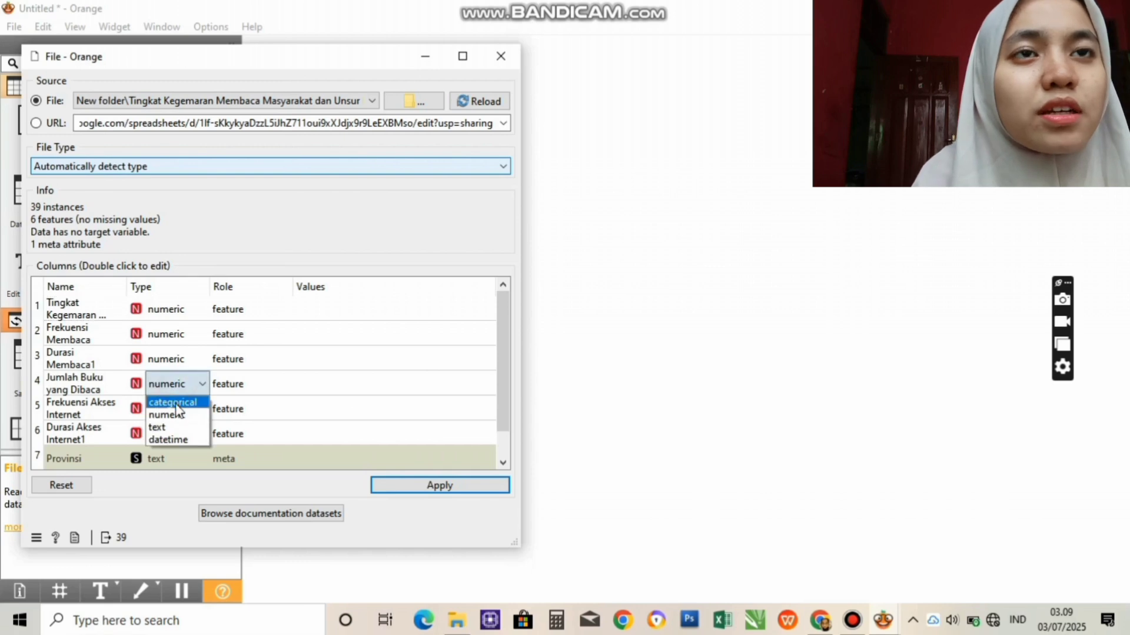
click(173, 402)
double_click(227, 387)
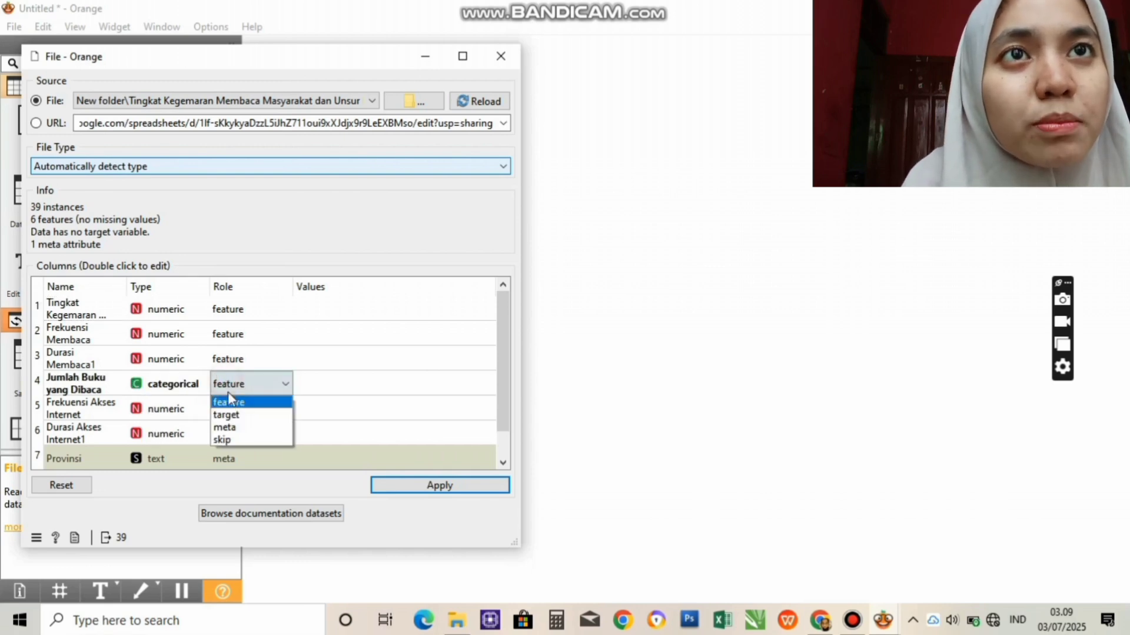
click(233, 411)
click(421, 494)
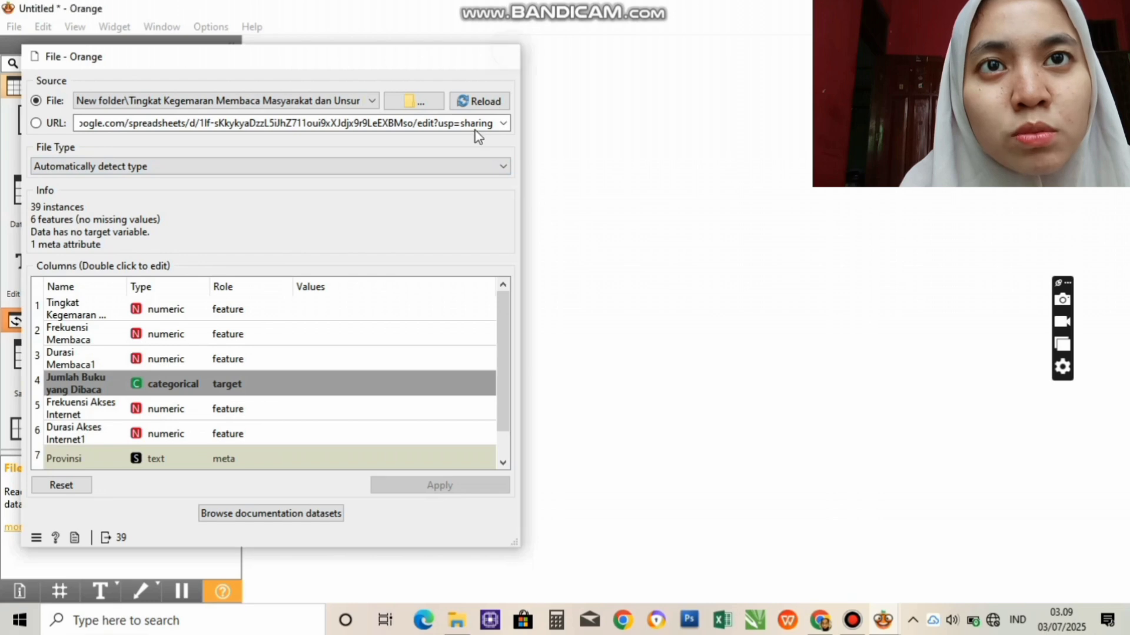
click(511, 50)
- Examine the "Jumlah Buku yang Dibaca" target column for all provinces in the Data Table, and close it
double_click(498, 165)
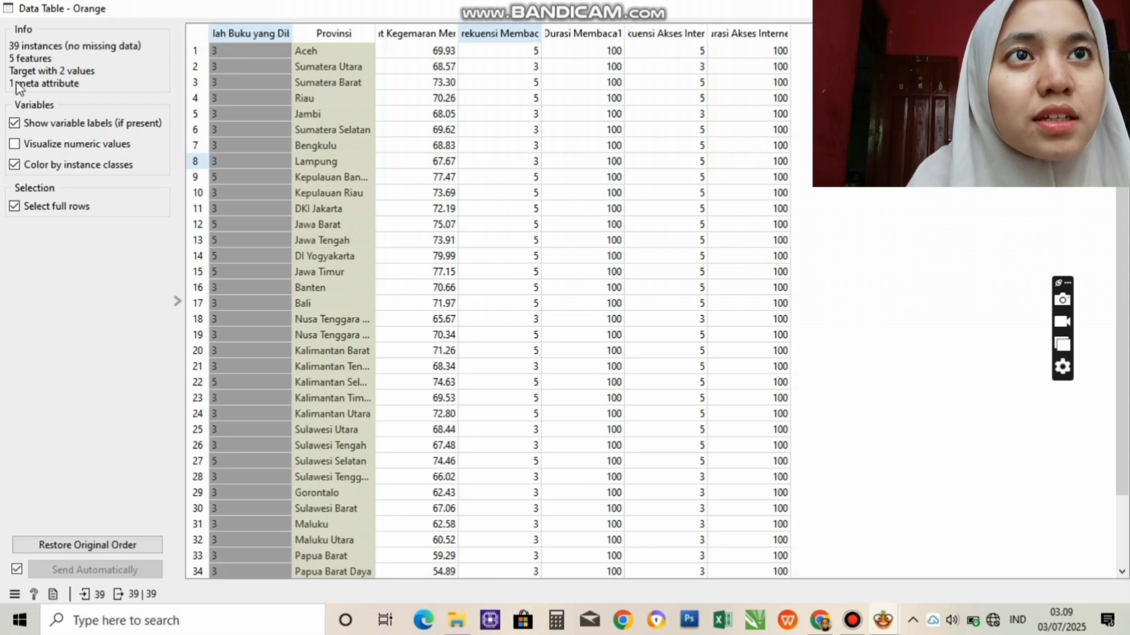
scroll(273, 94, down, 2)
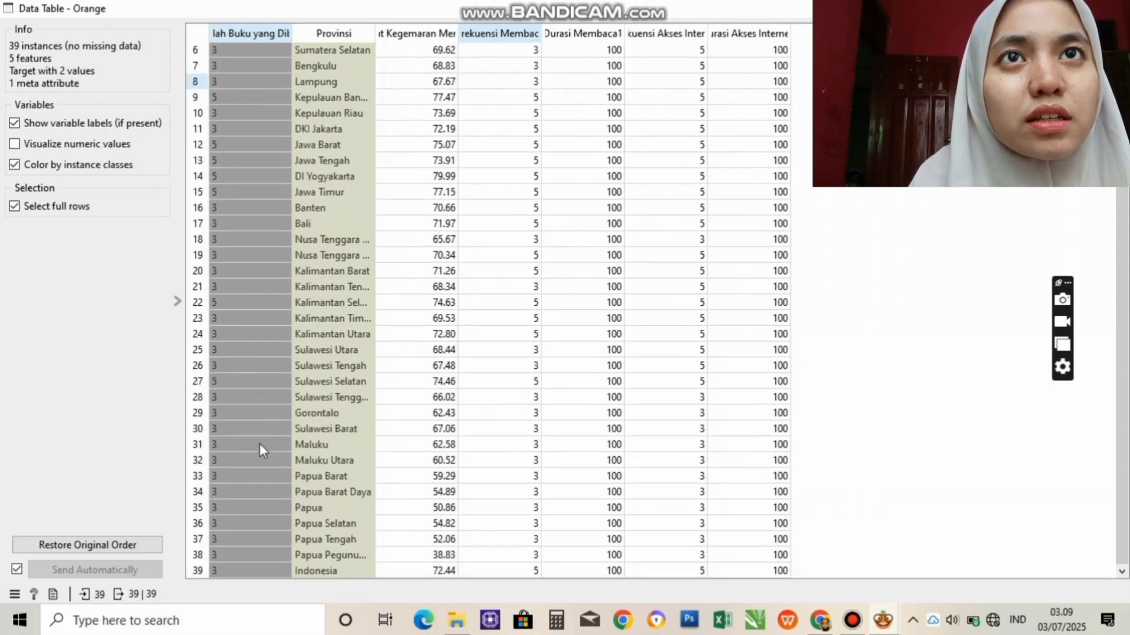
click(1115, 9)
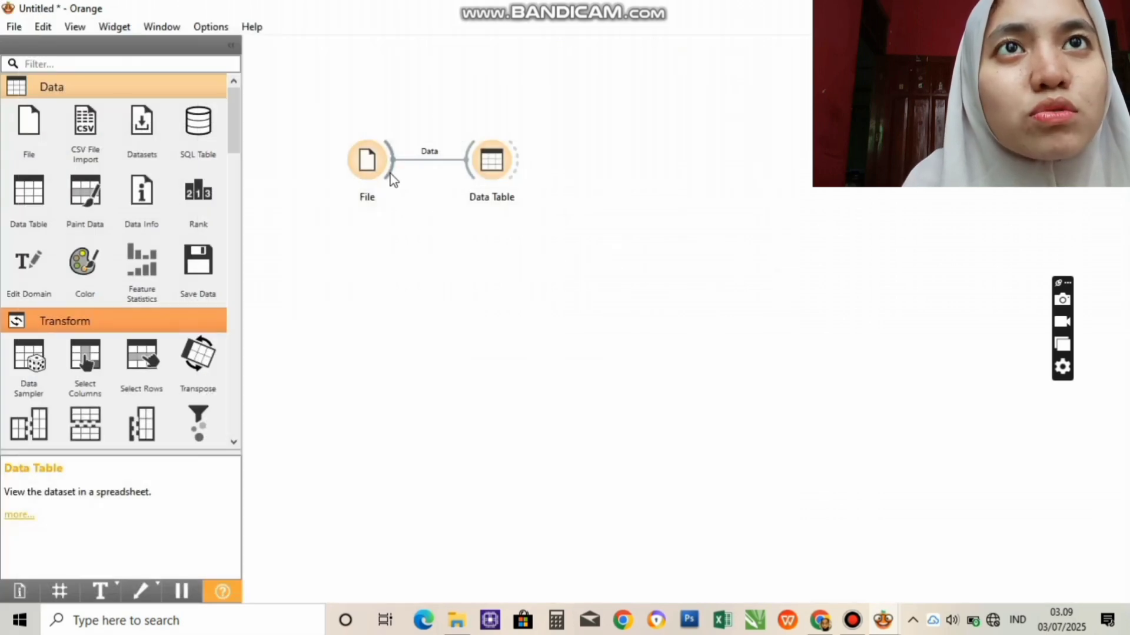
- Add a Preprocess widget below, linked to the File output, and open its settings
drag(390, 174, 408, 264)
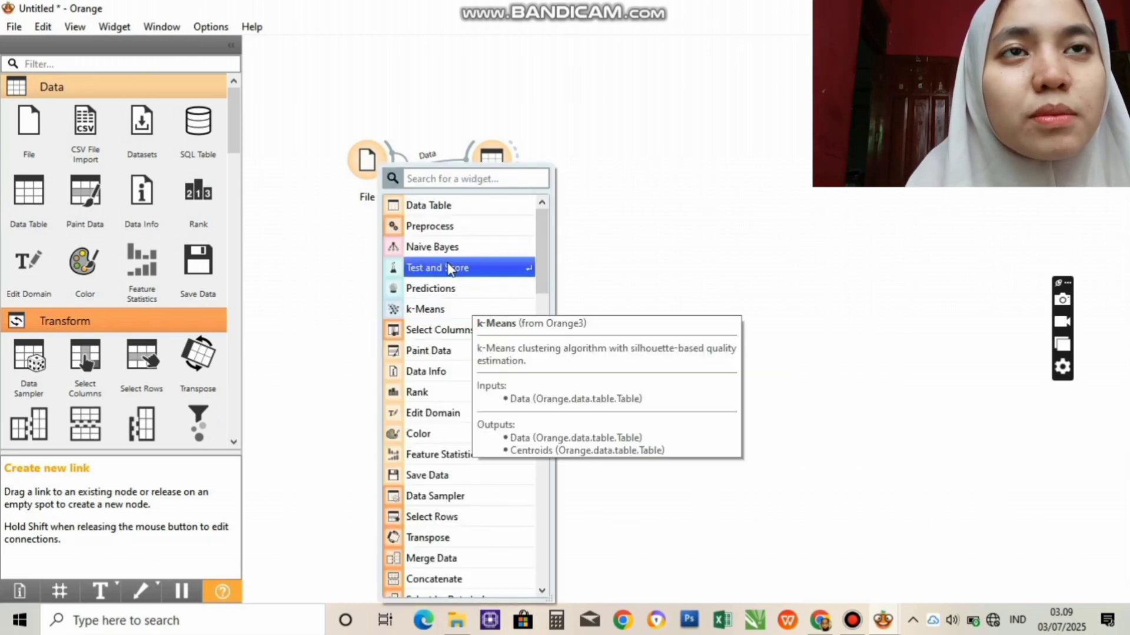
click(436, 226)
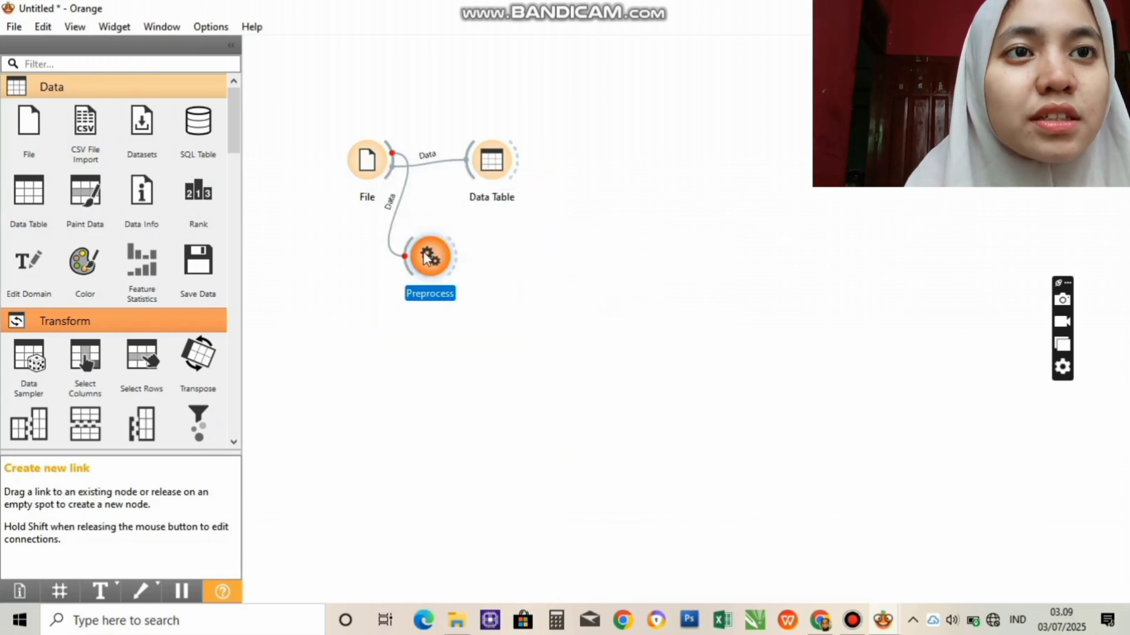
double_click(429, 258)
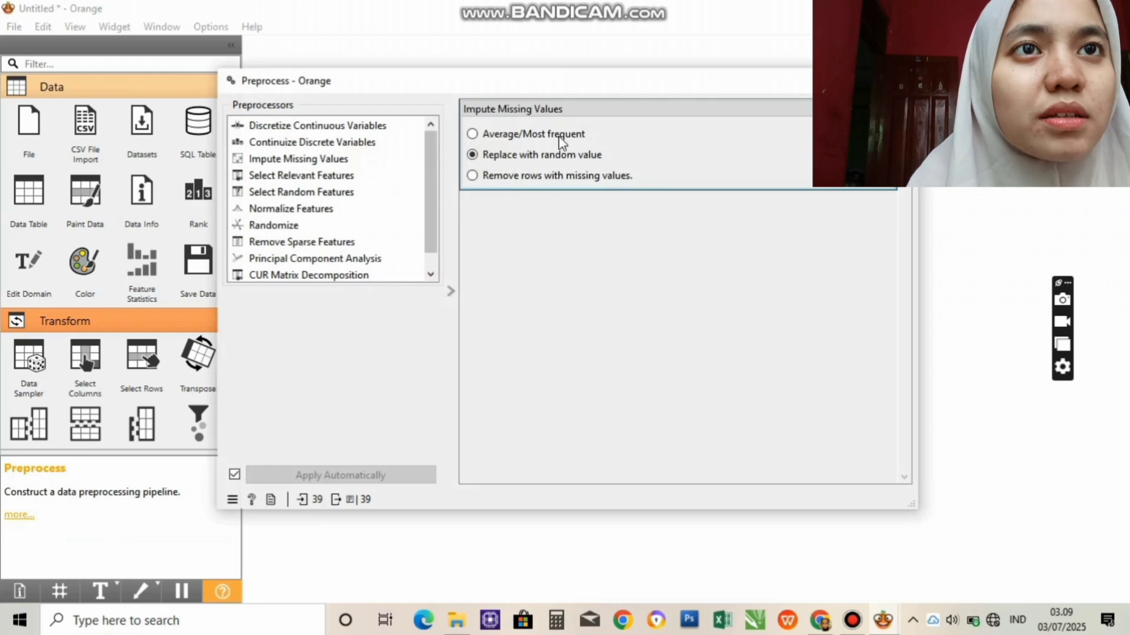
- Remove the existing imputation step, add Impute Missing Values again set to "Replace with random value", and close the Preprocess settings
click(890, 109)
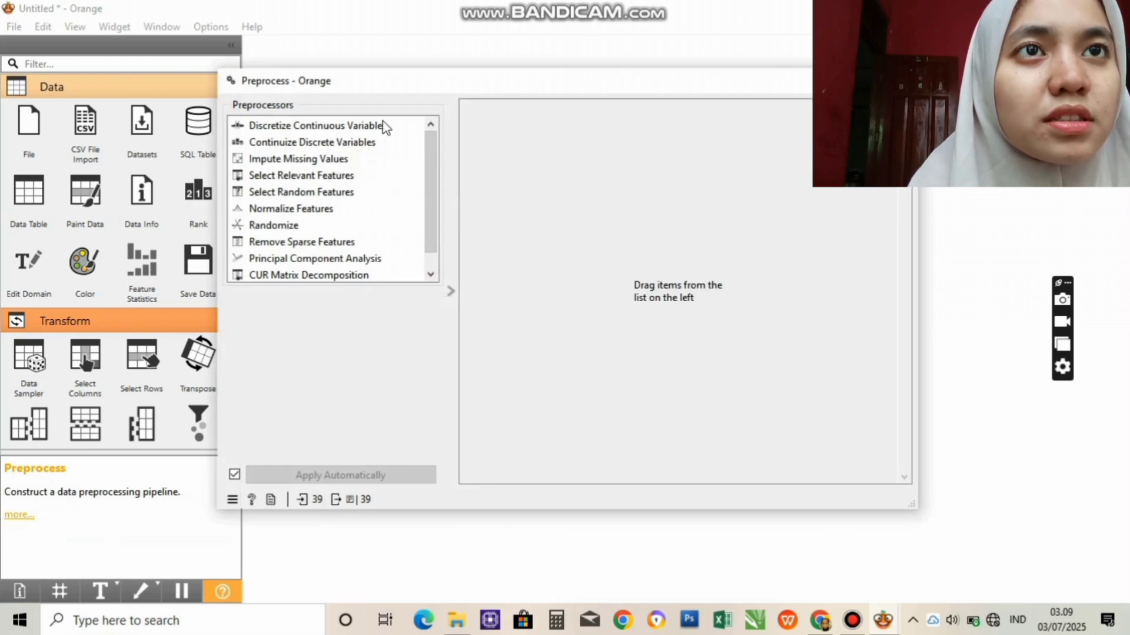
click(355, 160)
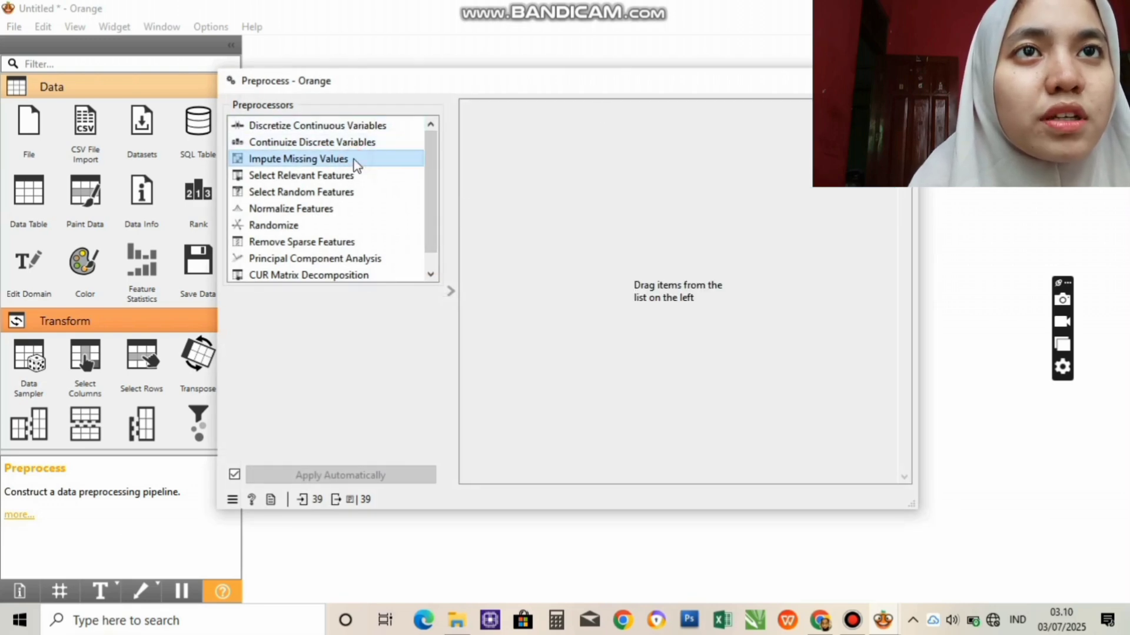
double_click(355, 159)
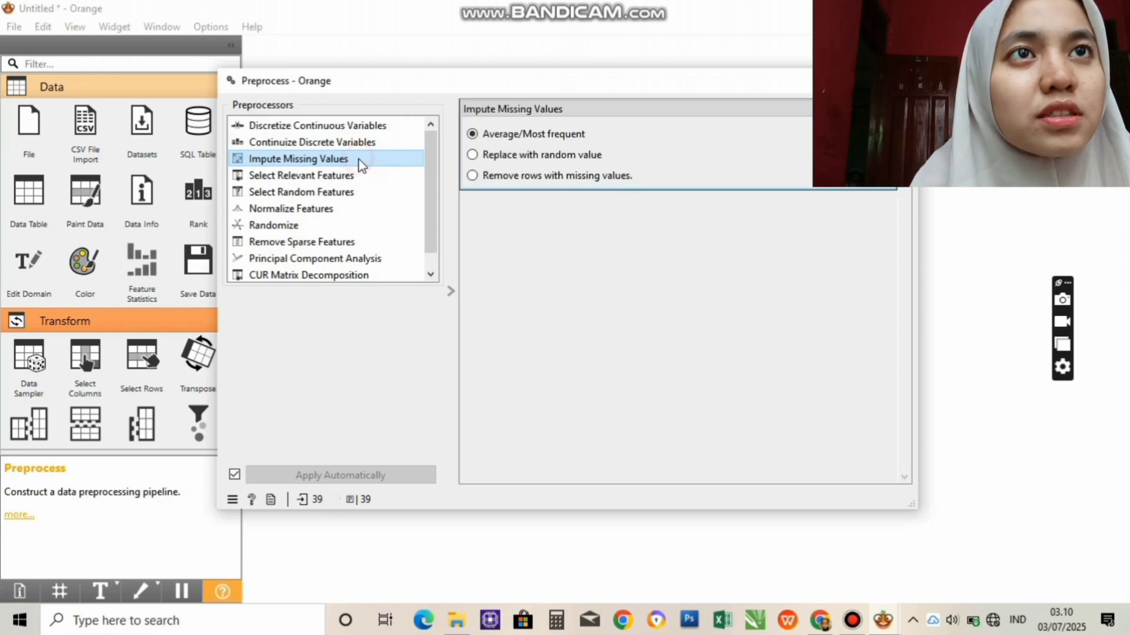
click(479, 157)
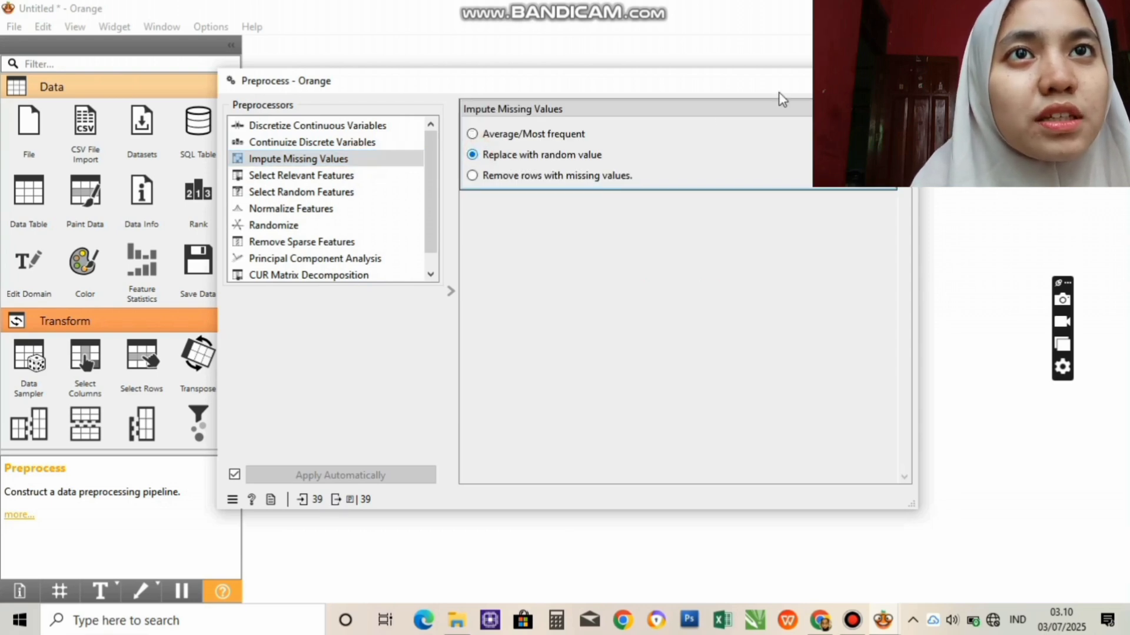
click(905, 81)
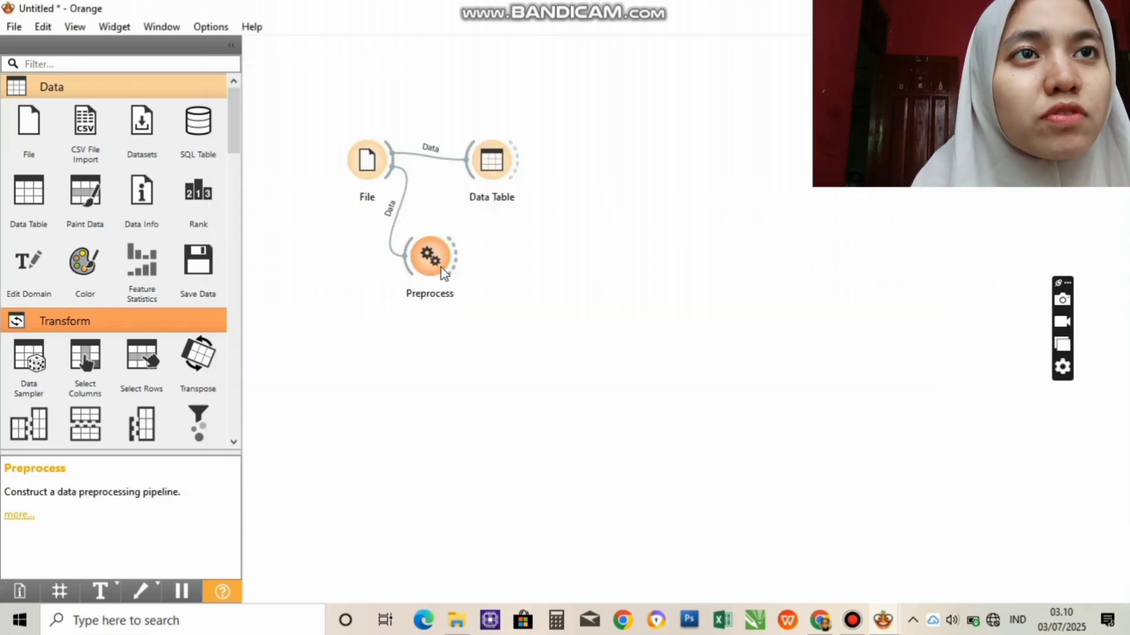
- Add a Tree widget after Preprocess, linking Preprocessed Data to its Data input instead of the preprocessor link, and check its parameters
click(425, 274)
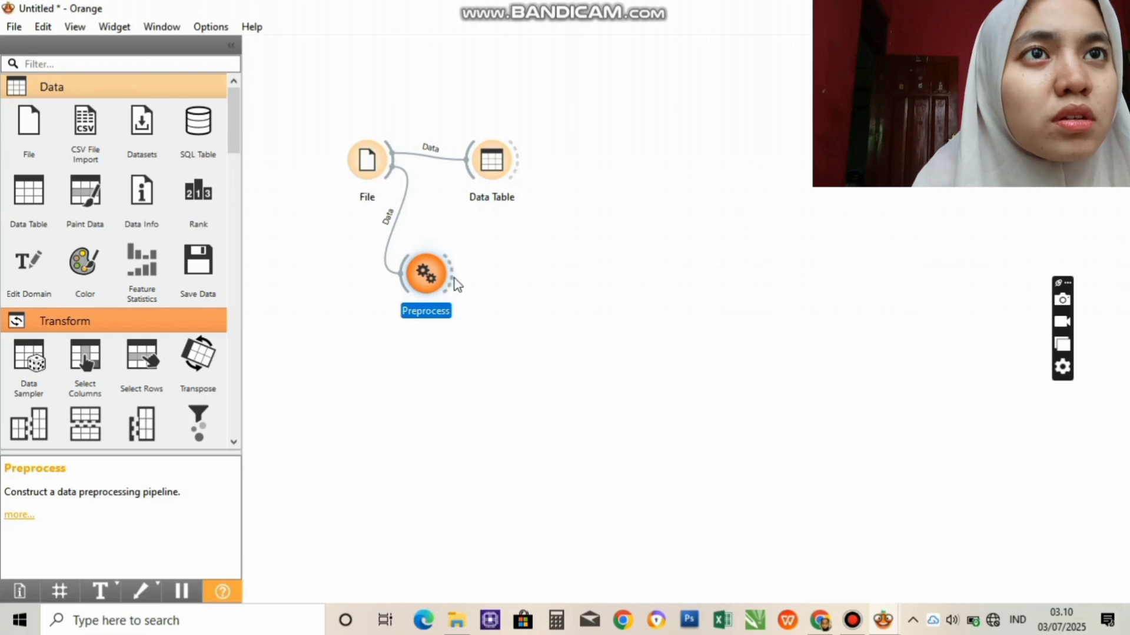
drag(454, 280, 555, 266)
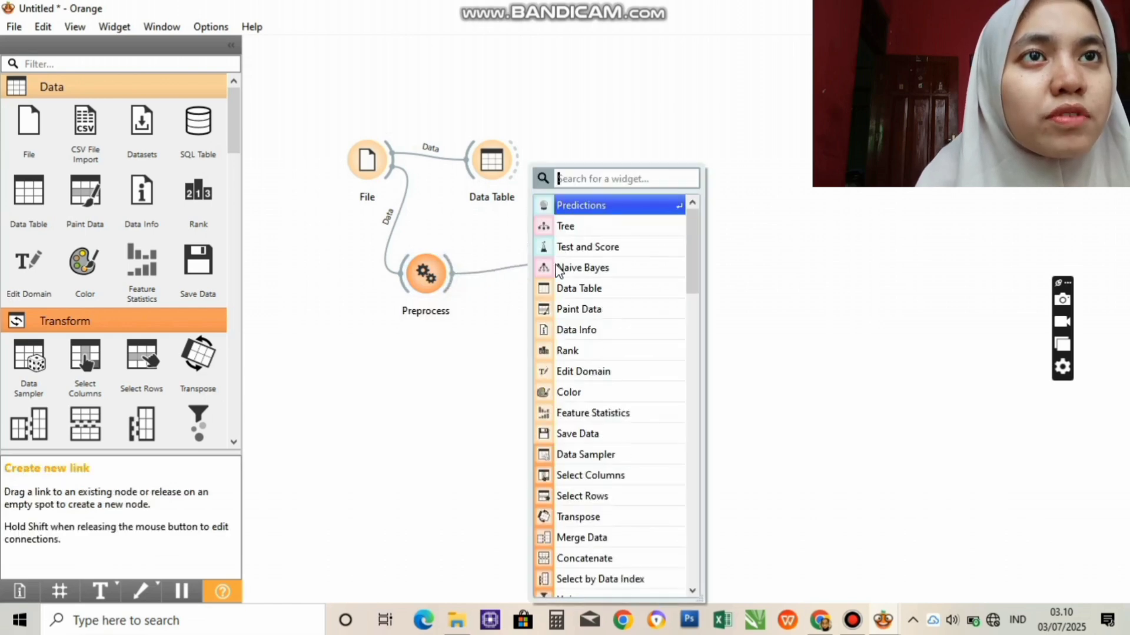
click(571, 232)
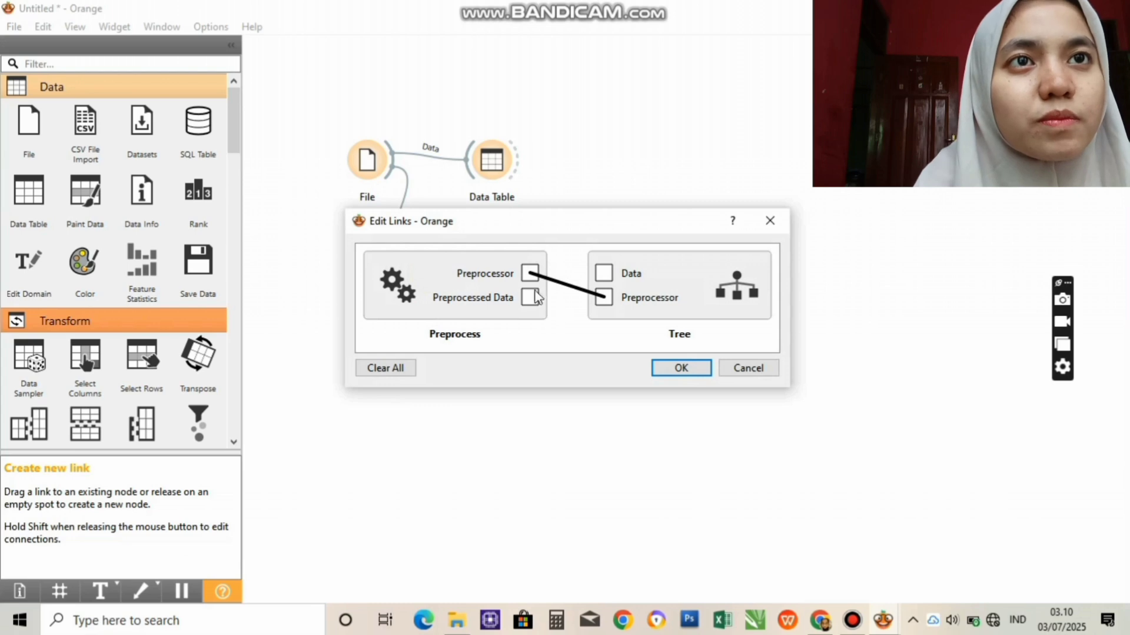
click(390, 368)
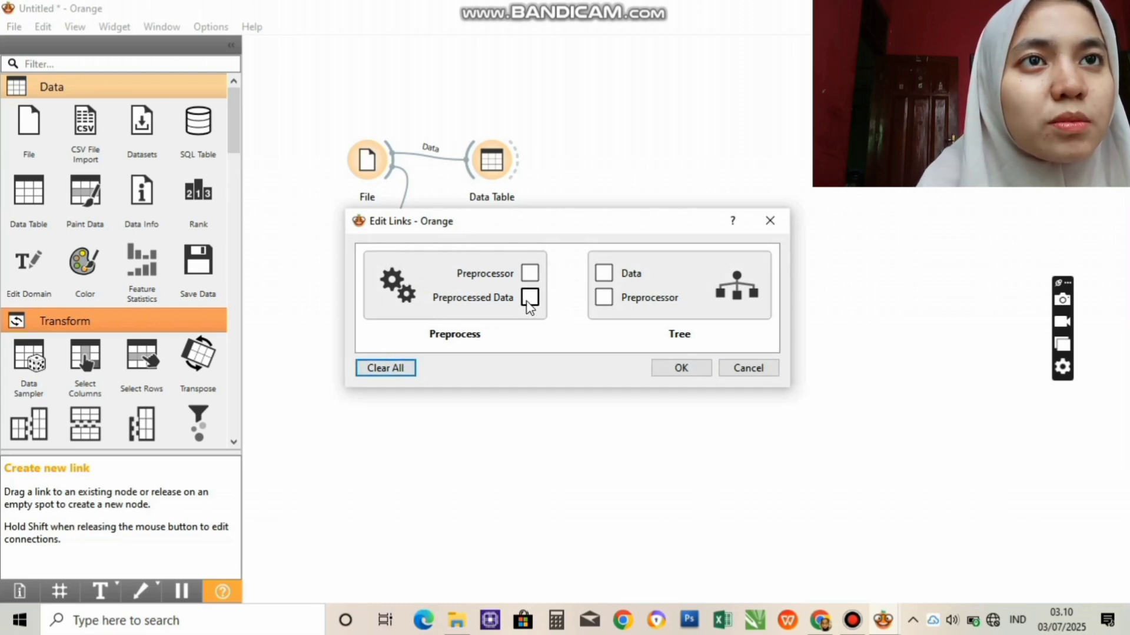
drag(533, 301, 603, 274)
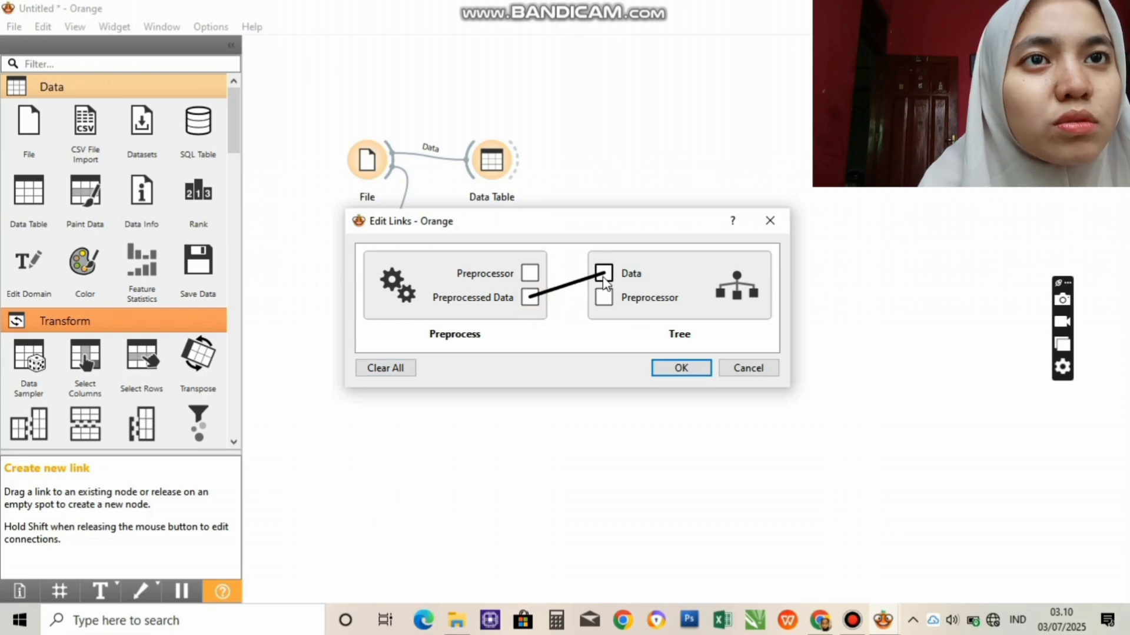
click(677, 366)
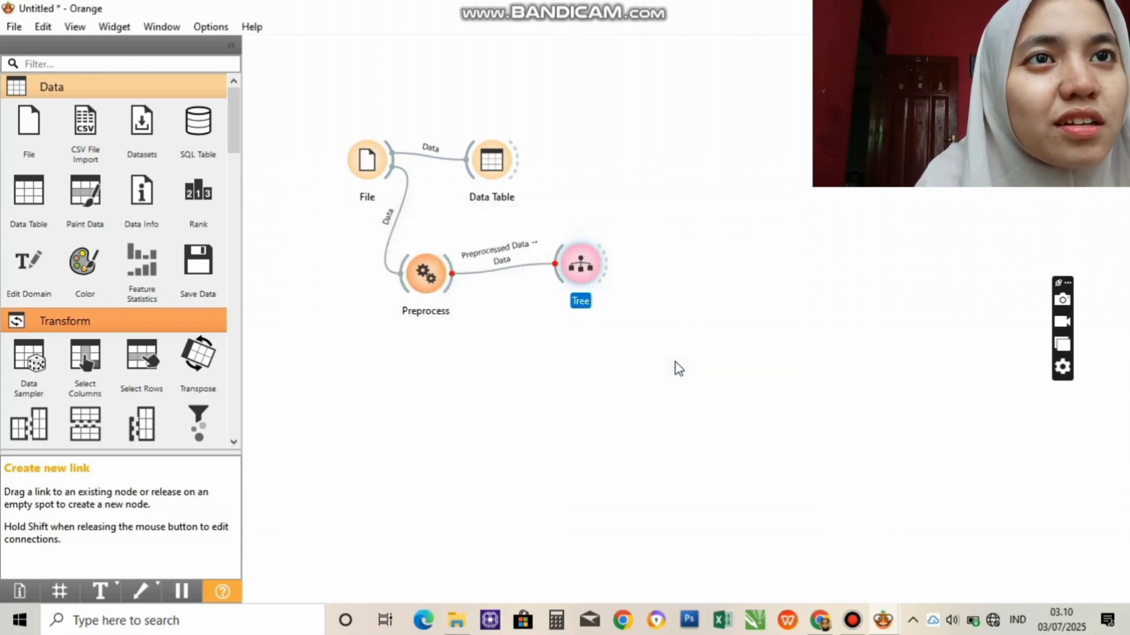
double_click(580, 263)
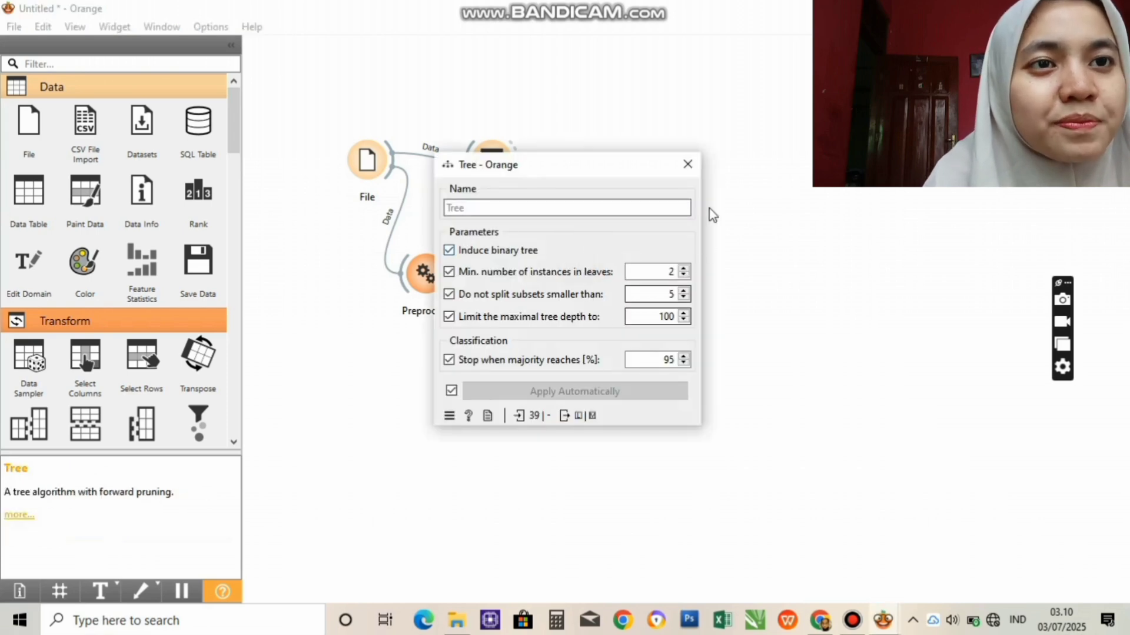
click(689, 166)
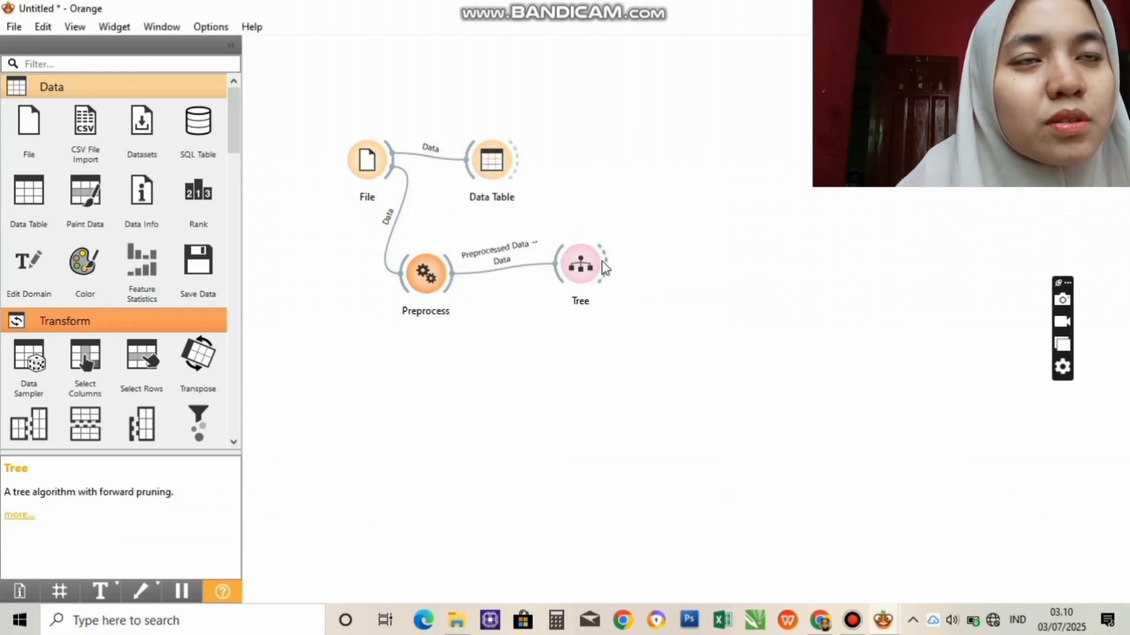
- Add a Tree Viewer linked to Tree, enlarge the tree's zoom and node width to read it fully, and close the viewer
drag(673, 240, 675, 241)
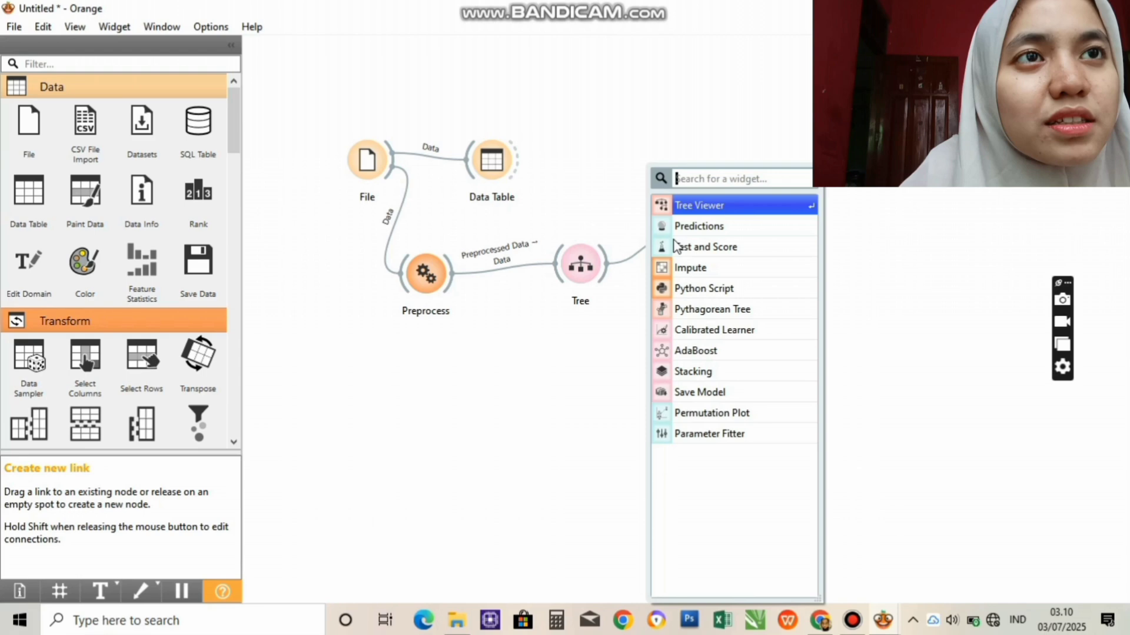
click(710, 212)
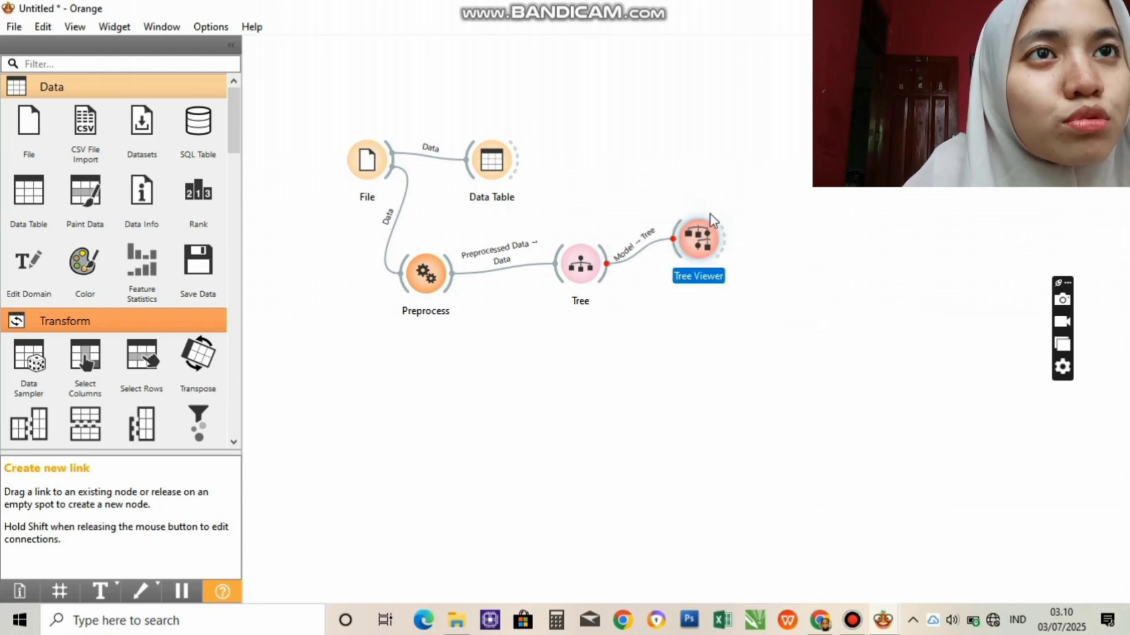
double_click(694, 259)
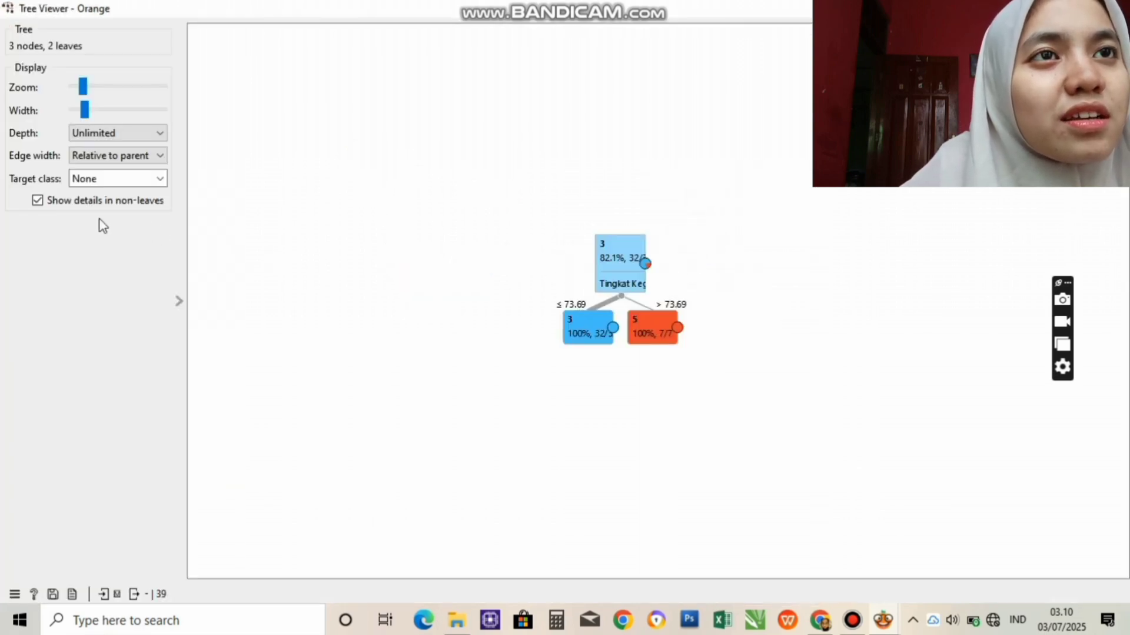
drag(83, 87, 157, 123)
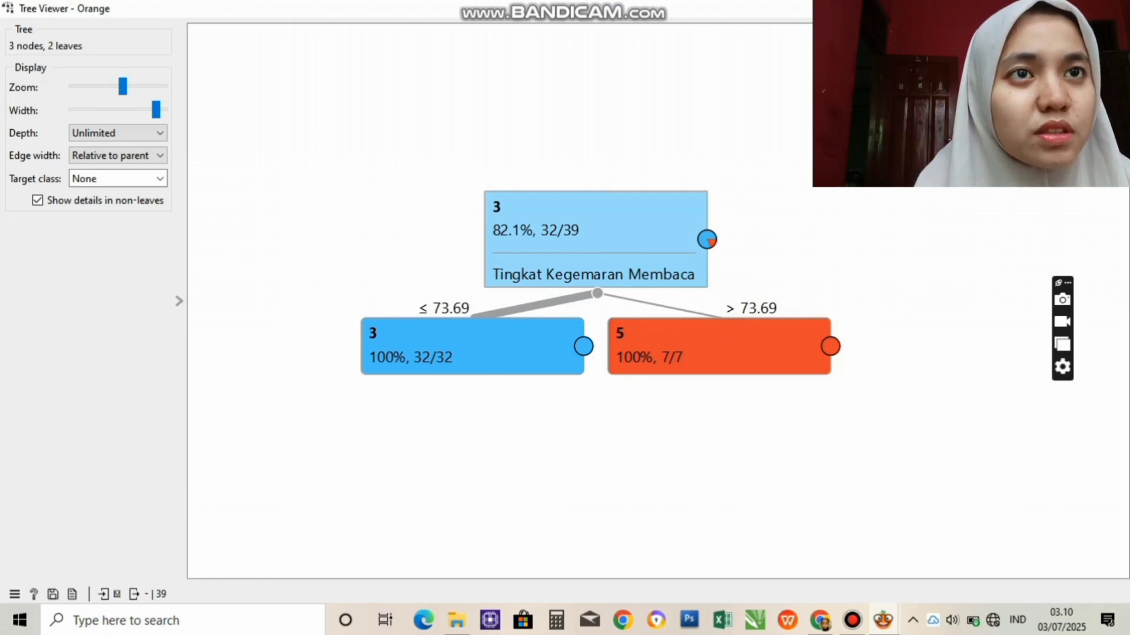
key(ctrl+w)
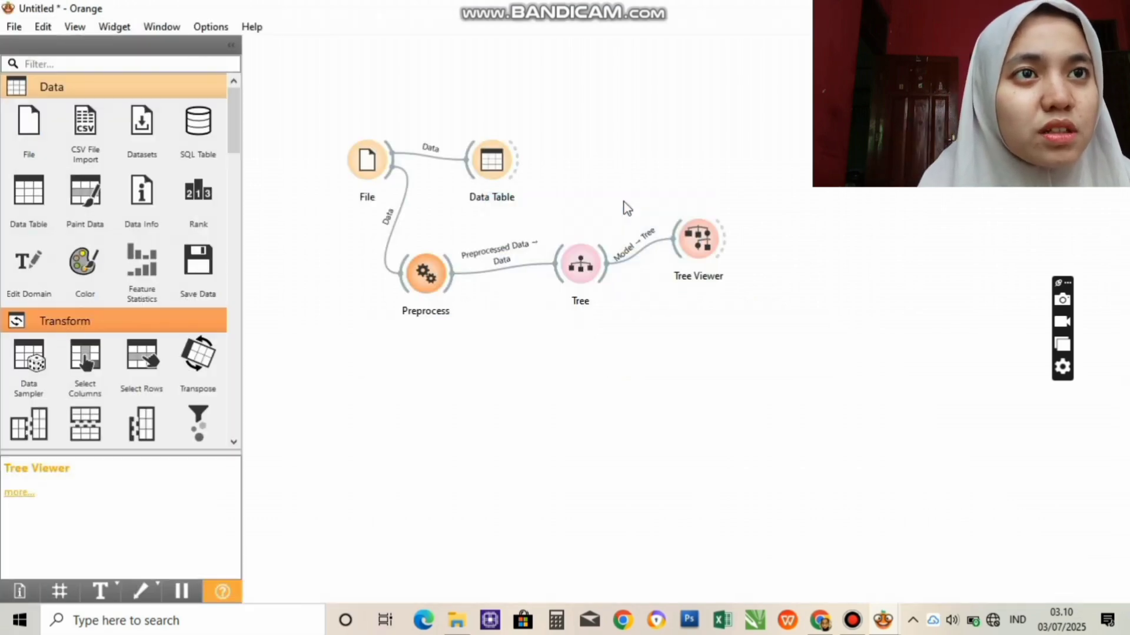
- Move the Tree and Tree Viewer widgets closer to Preprocess on the canvas
click(595, 260)
drag(595, 260, 565, 275)
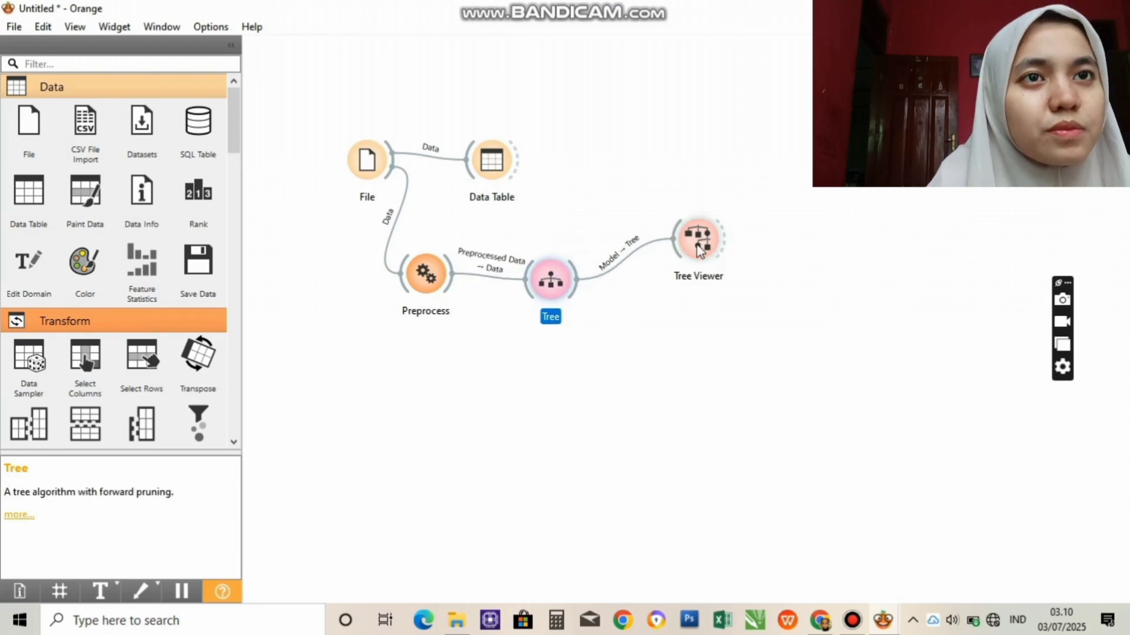
drag(699, 250, 660, 242)
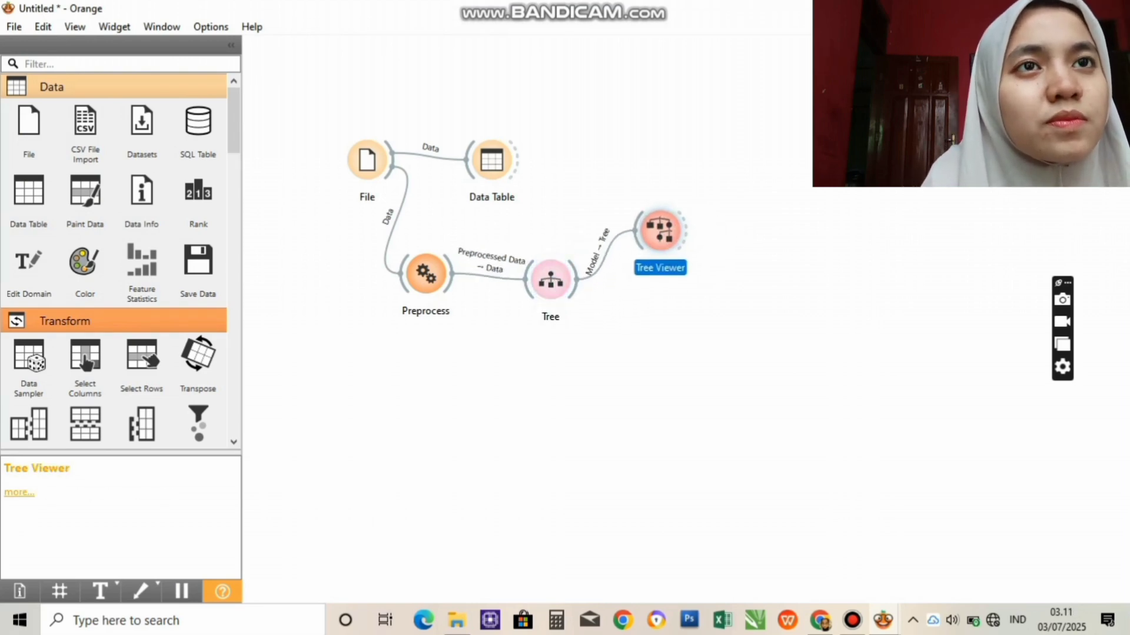
- Add a Predictions widget below Tree Viewer and link the Tree model to its Predictors input
double_click(665, 365)
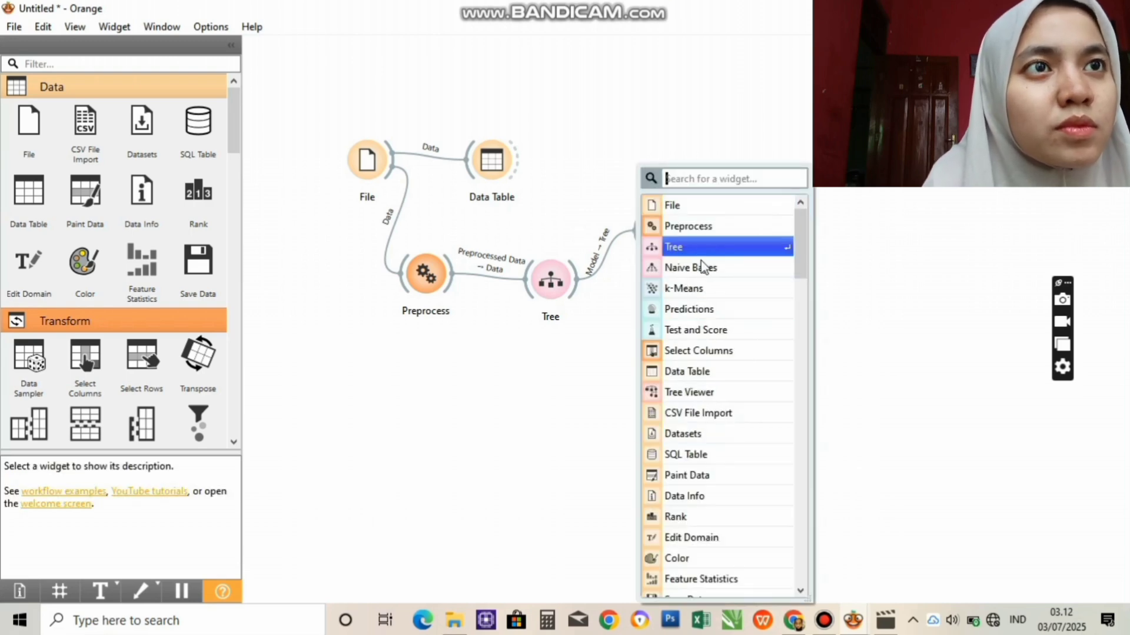
click(707, 311)
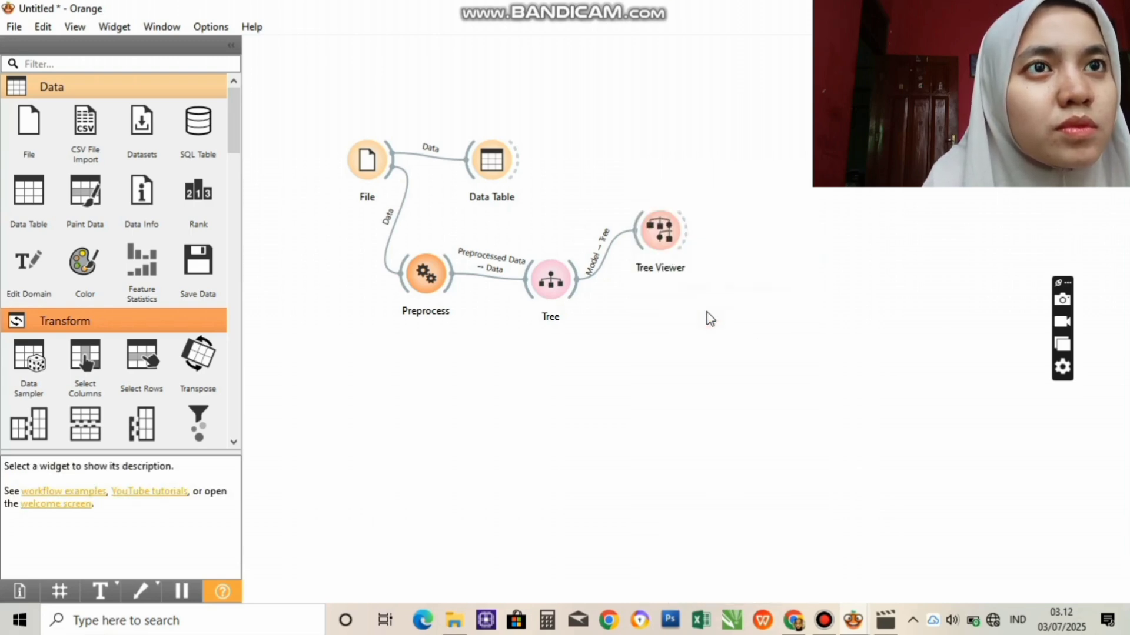
click(678, 366)
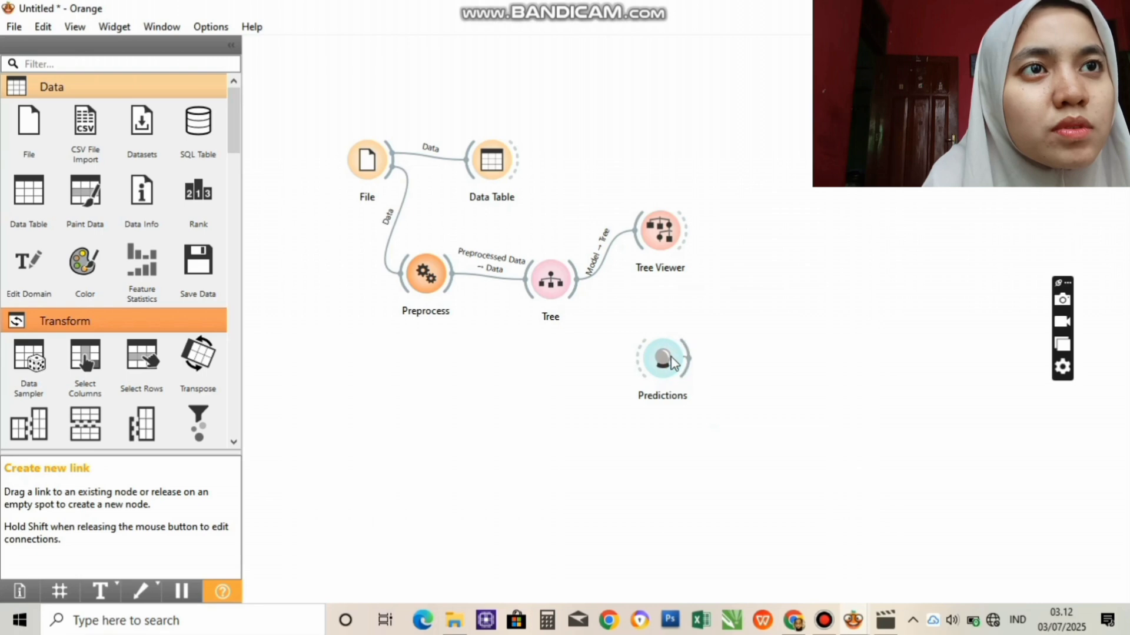
mouse_move(671, 363)
mouse_down()
mouse_move(656, 396)
mouse_move(674, 372)
mouse_up()
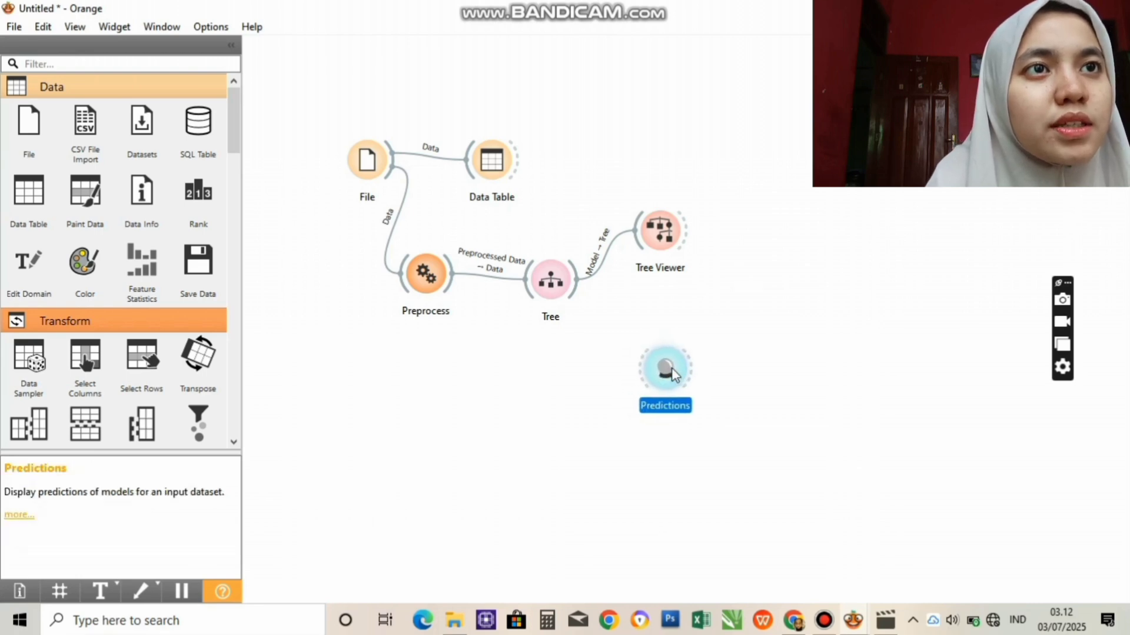
drag(576, 284, 638, 373)
- Check the Predictions window, close it, and link Preprocess's Preprocessed Data output to the Predictions Data input
double_click(664, 370)
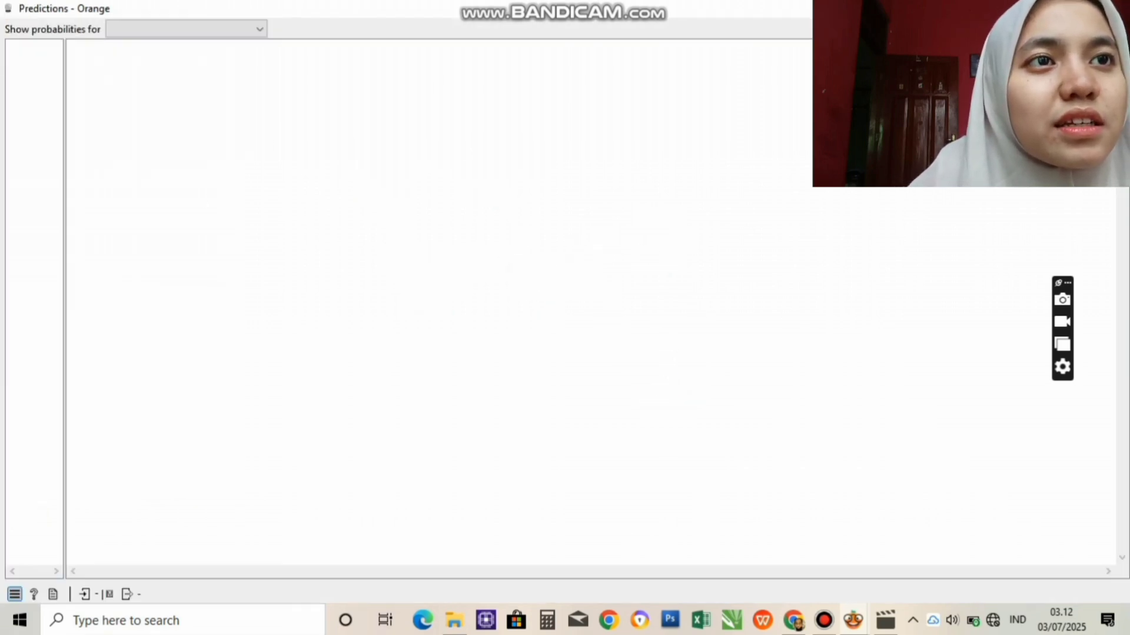
key(Escape)
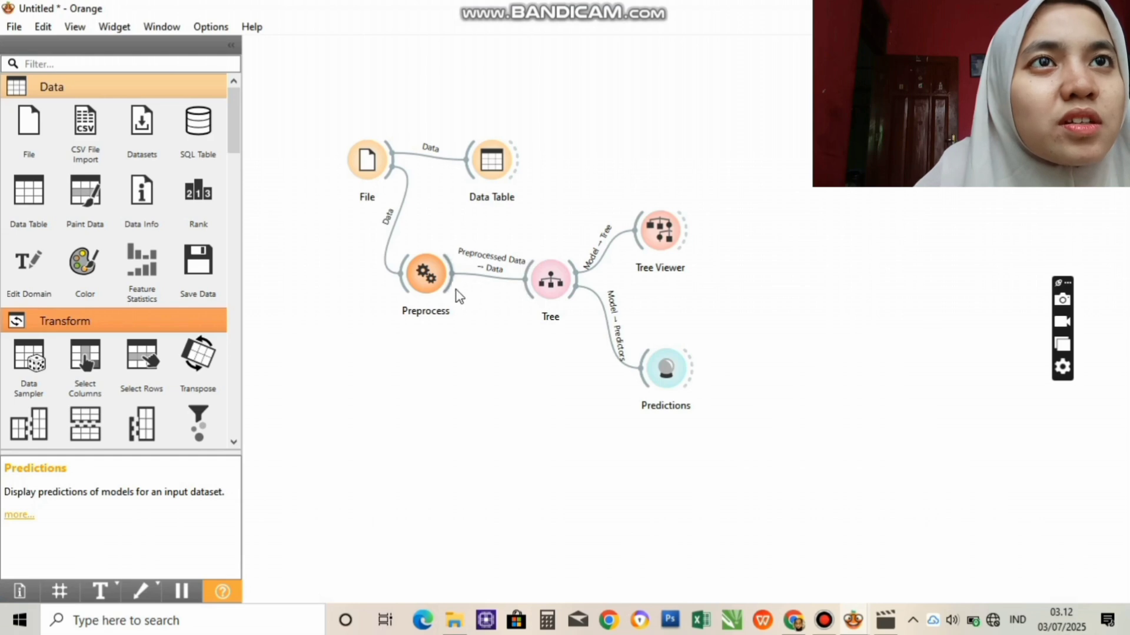
drag(454, 286, 641, 382)
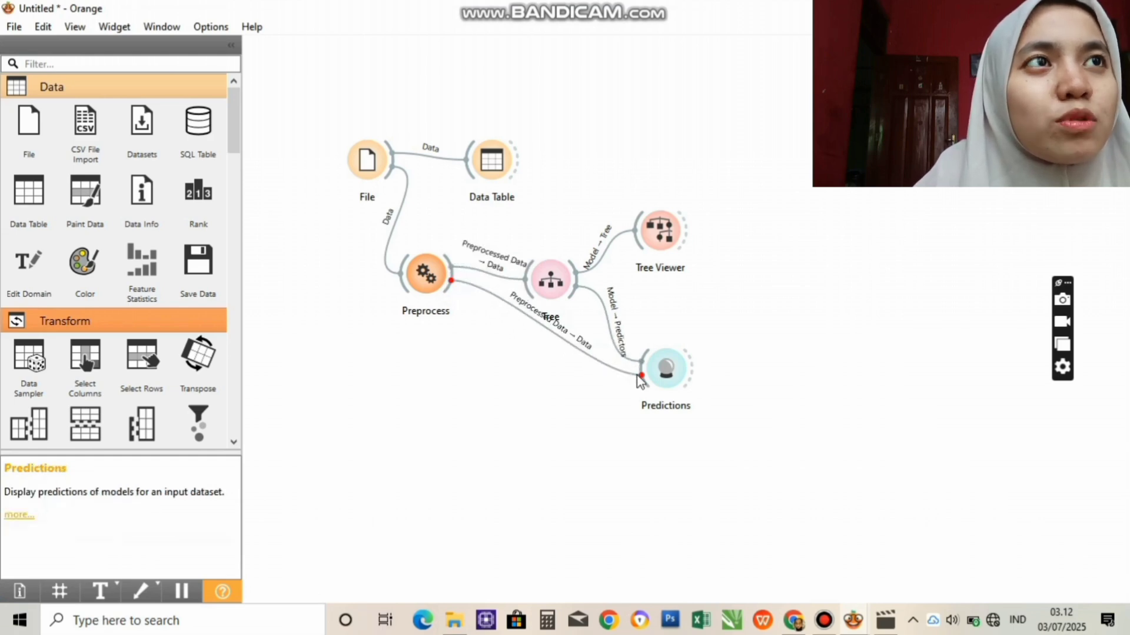
- Examine the Tree predictions, classification errors and performance scores for all provinces in the Predictions widget, and close it
double_click(674, 372)
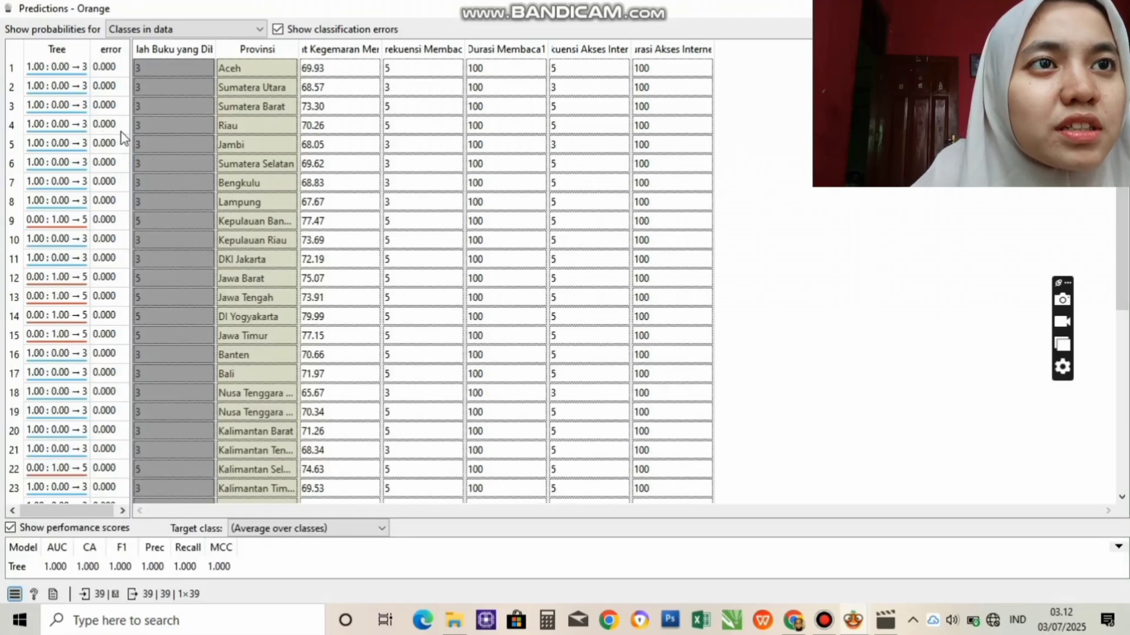
scroll(157, 142, down, 3)
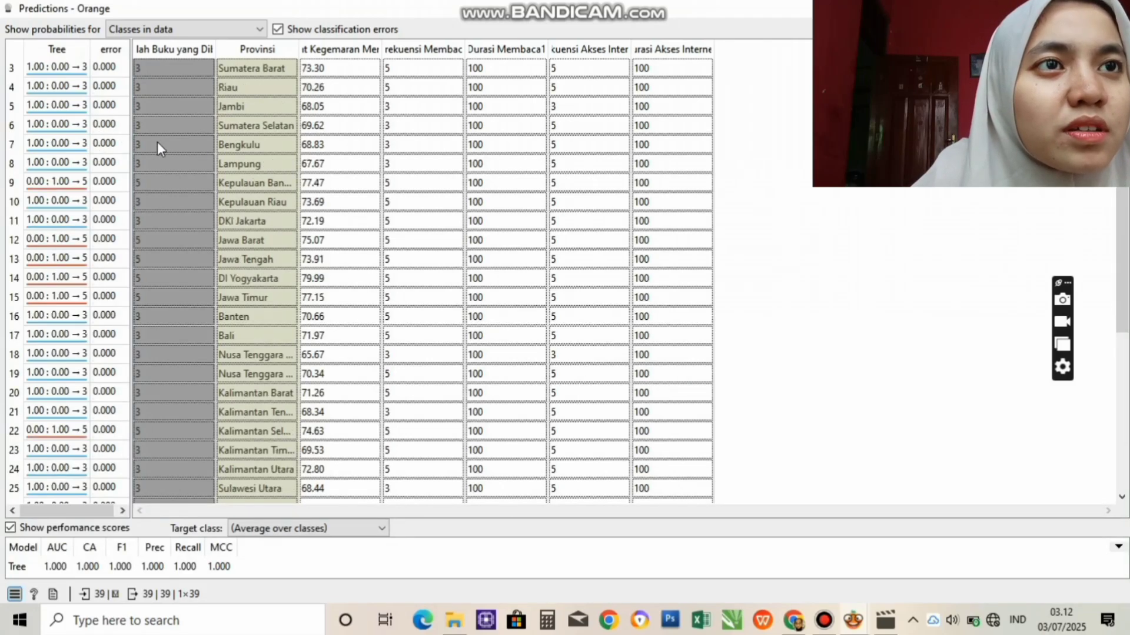
scroll(158, 142, down, 3)
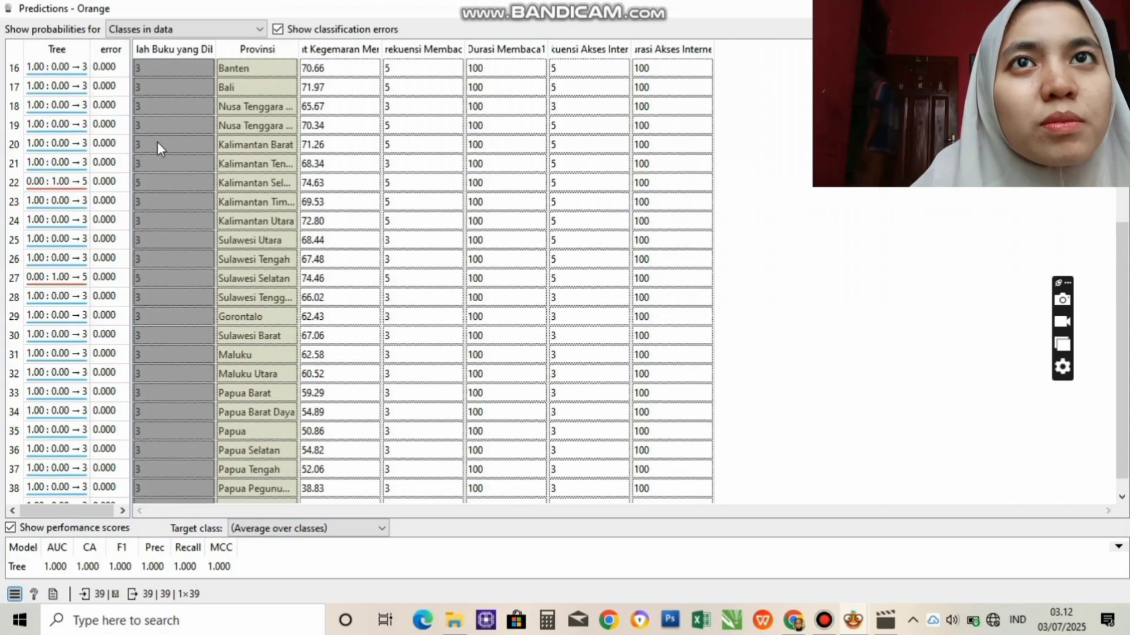
scroll(157, 143, up, 6)
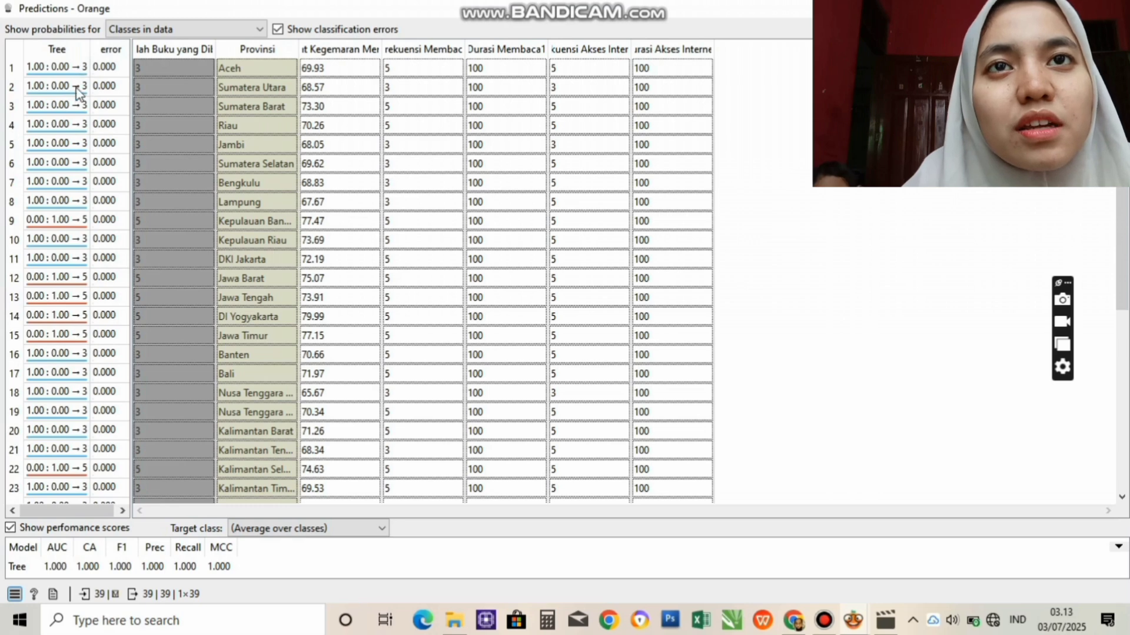
scroll(78, 292, down, 6)
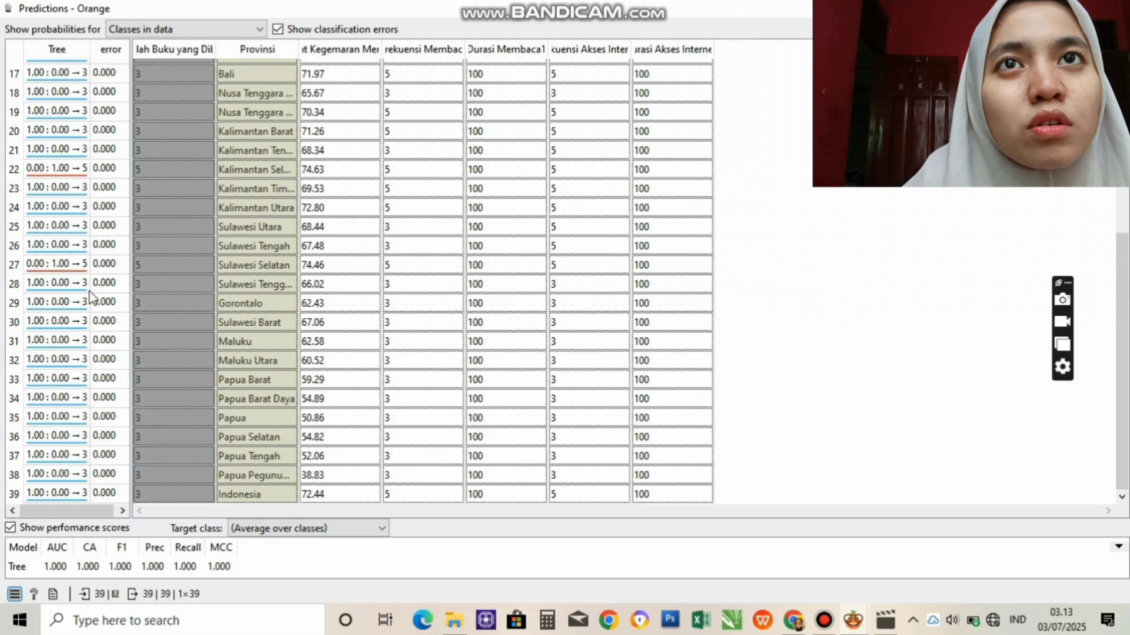
scroll(121, 362, up, 2)
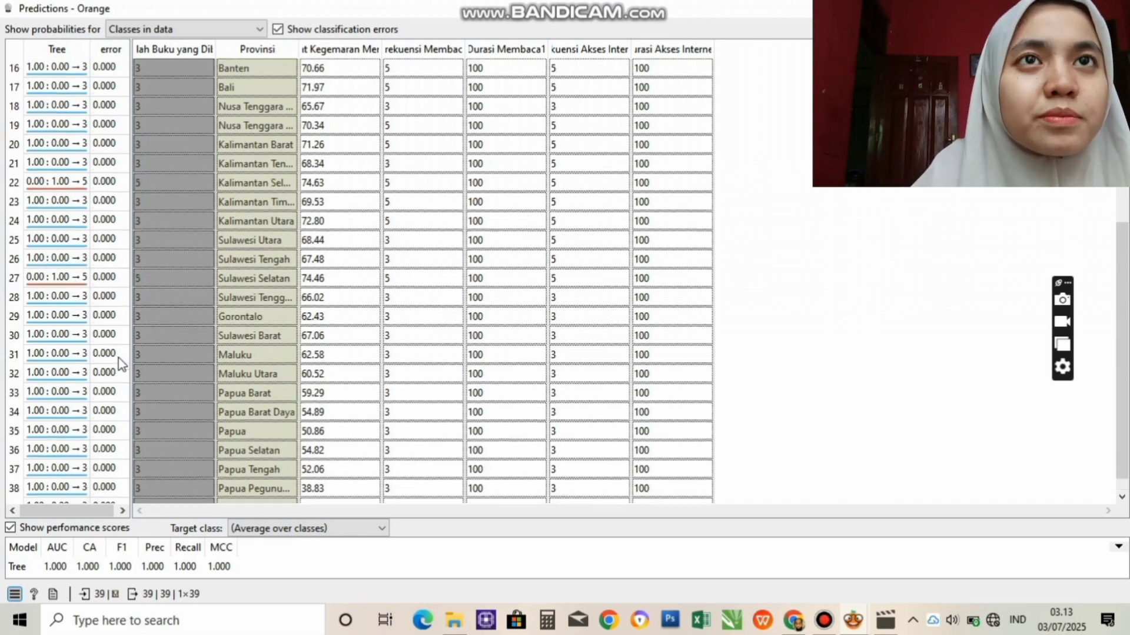
scroll(121, 362, up, 4)
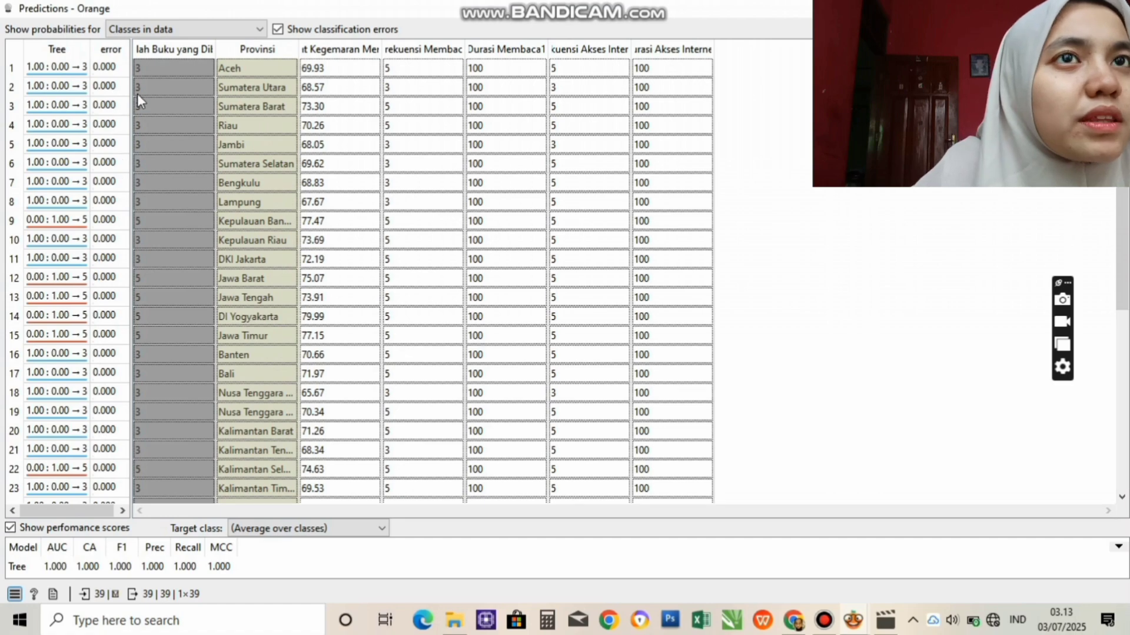
key(Escape)
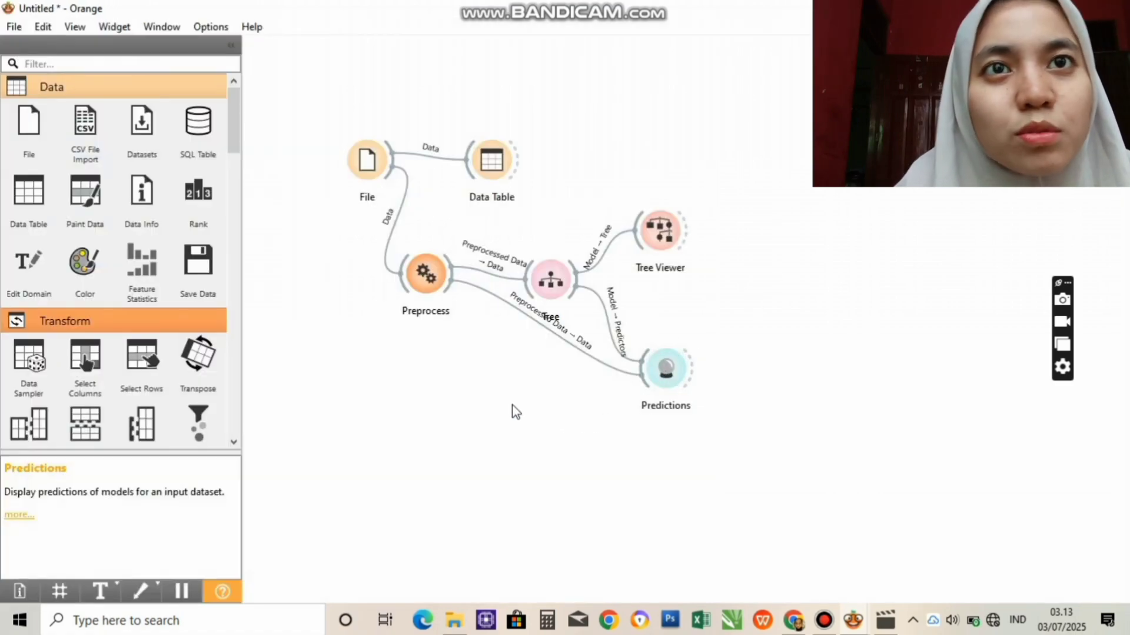
- Add a Naive Bayes widget to the canvas between Preprocess and Predictions, moving Predictions lower to make room
drag(660, 376, 680, 427)
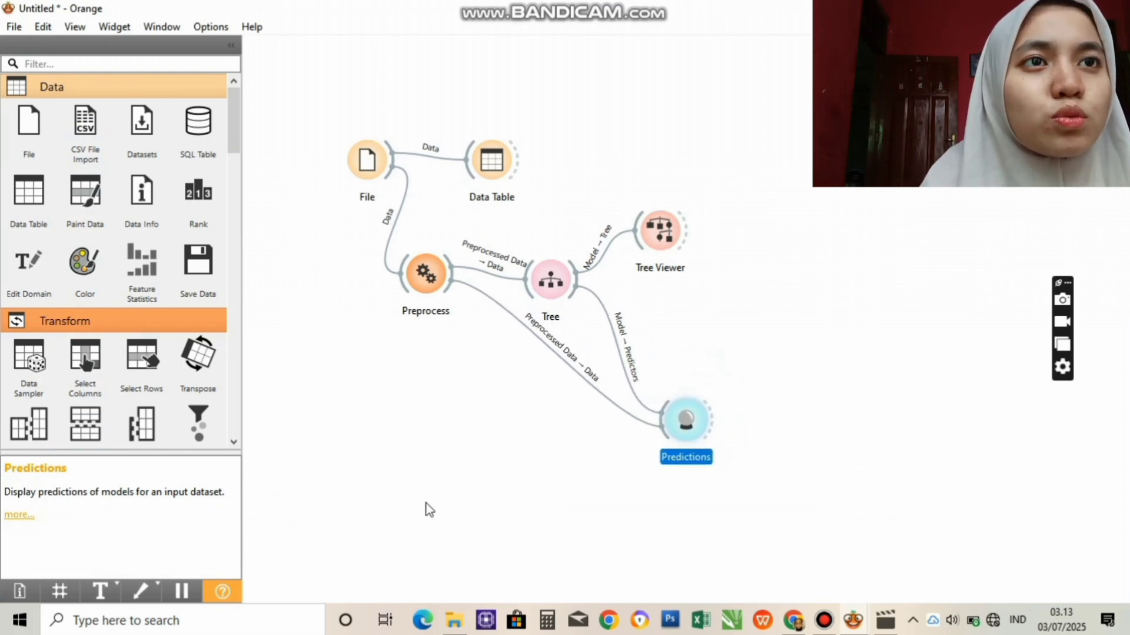
click(442, 474)
right_click(442, 474)
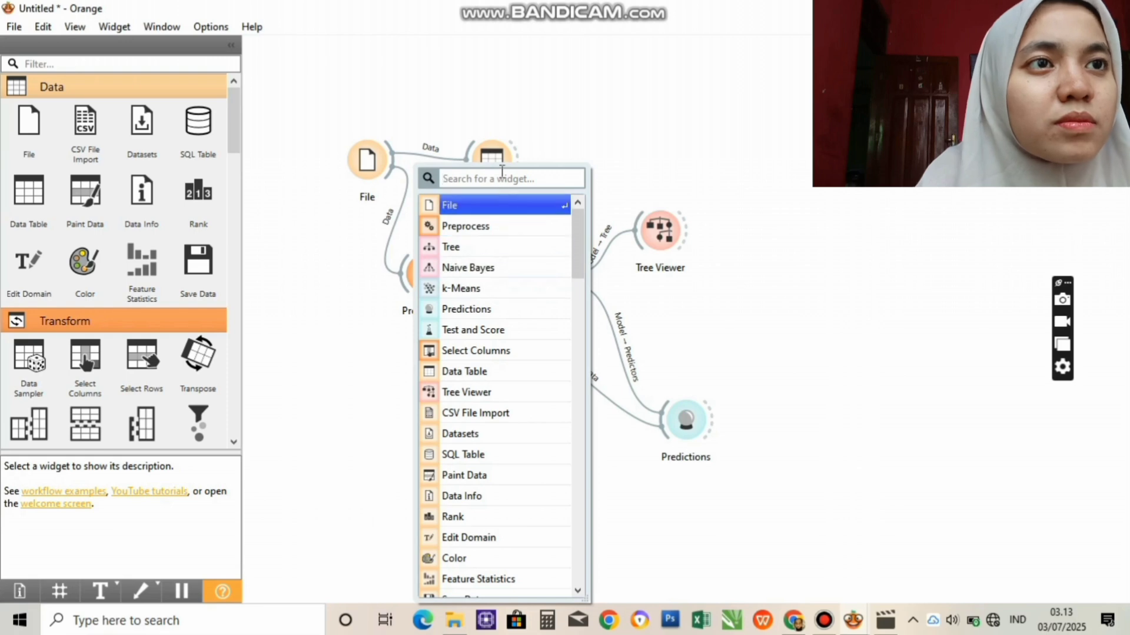
text(na)
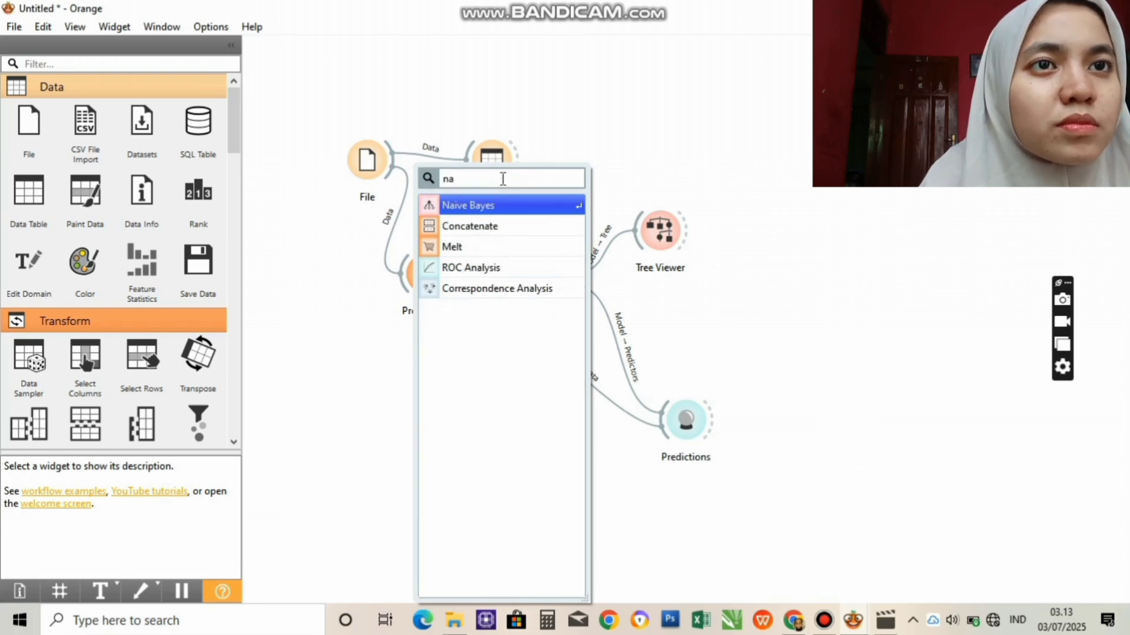
click(506, 213)
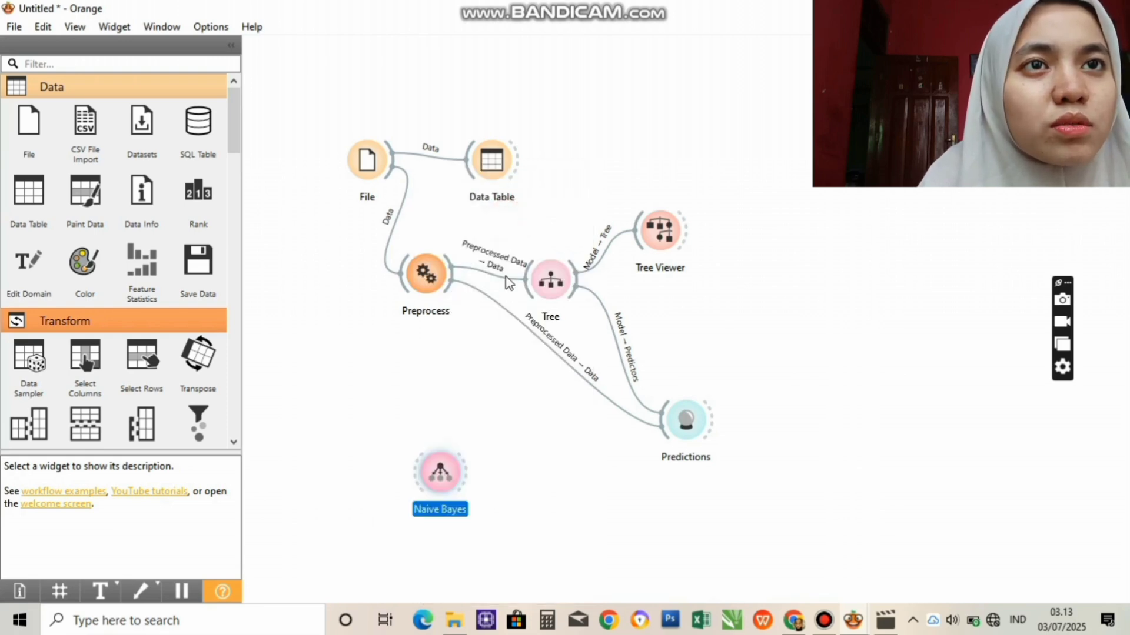
drag(445, 471, 523, 406)
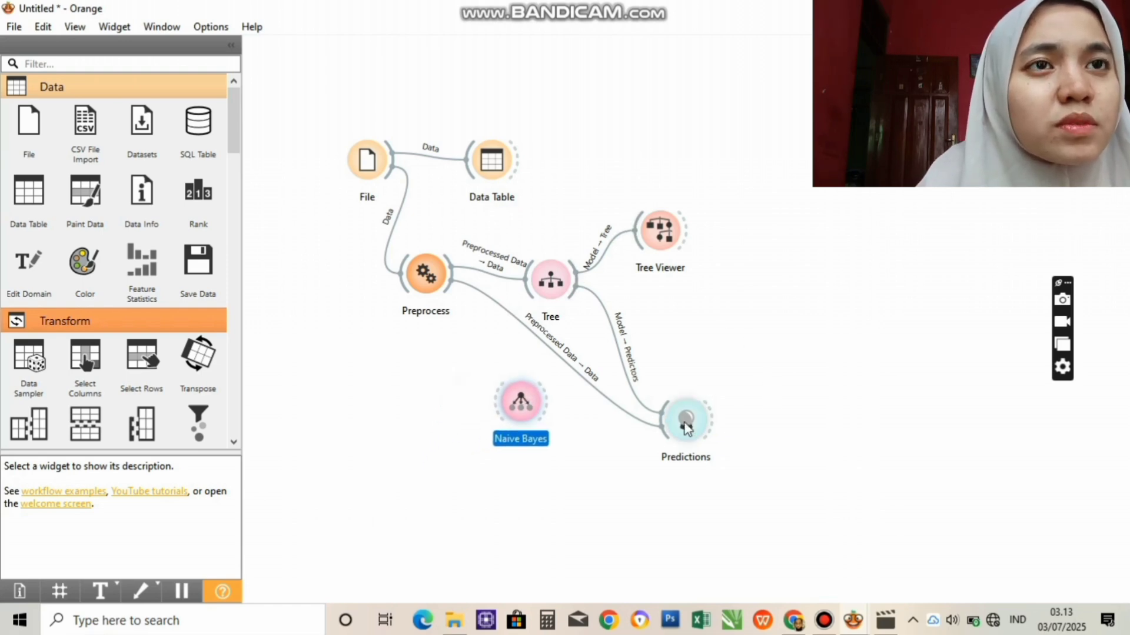
- Spread out the Predictions, Tree Viewer and Tree widgets and place Naive Bayes between Tree and Predictions
drag(686, 426, 789, 427)
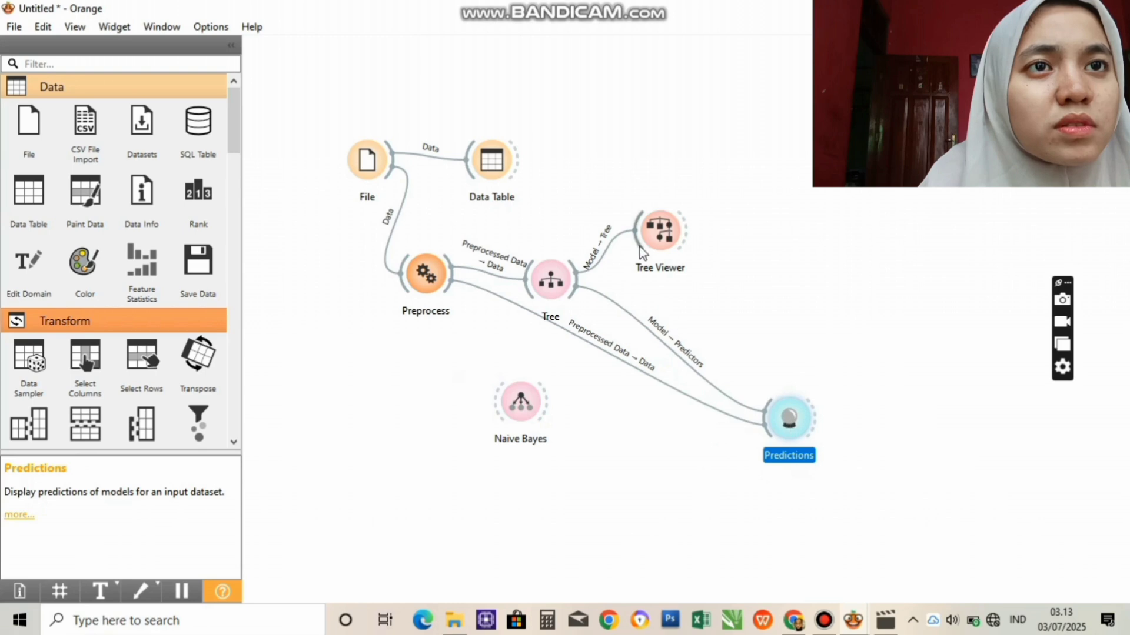
drag(650, 244, 682, 158)
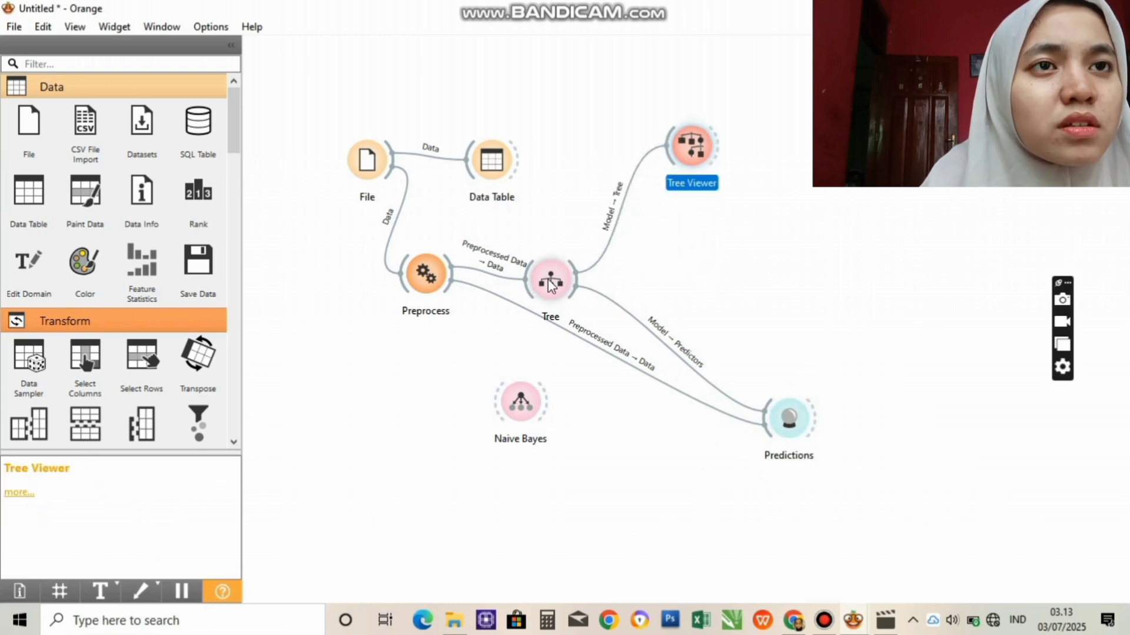
drag(550, 286, 546, 256)
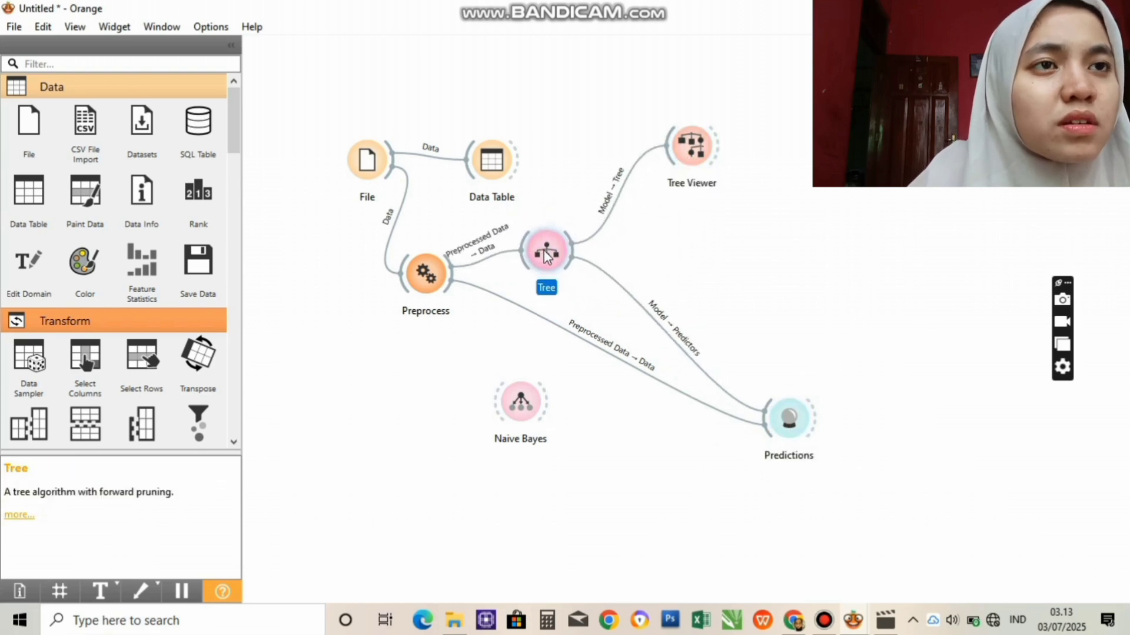
drag(772, 420, 753, 363)
drag(517, 410, 591, 379)
- Try to link the Tree widget to Naive Bayes, and delete the Naive Bayes widget from the canvas
drag(575, 252, 570, 374)
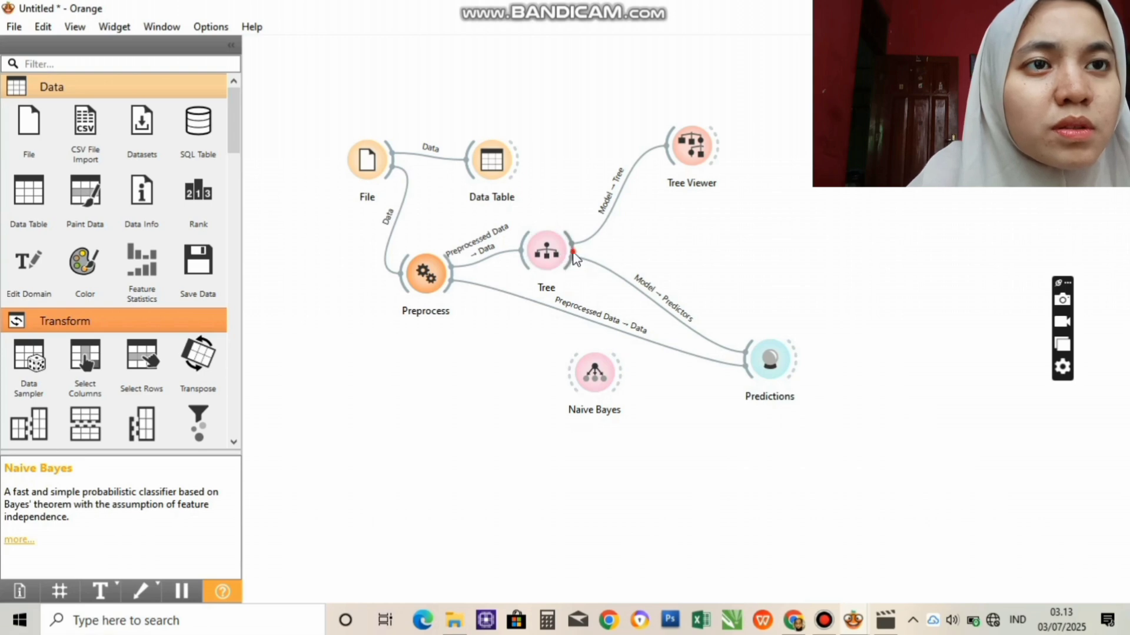
drag(567, 255, 573, 388)
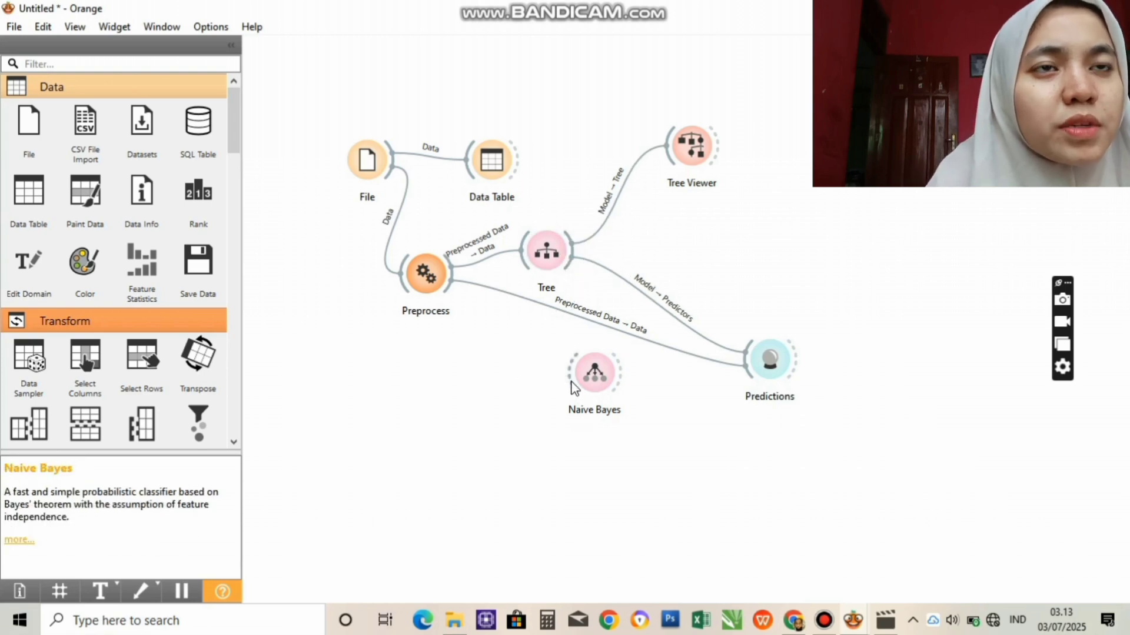
mouse_move(605, 385)
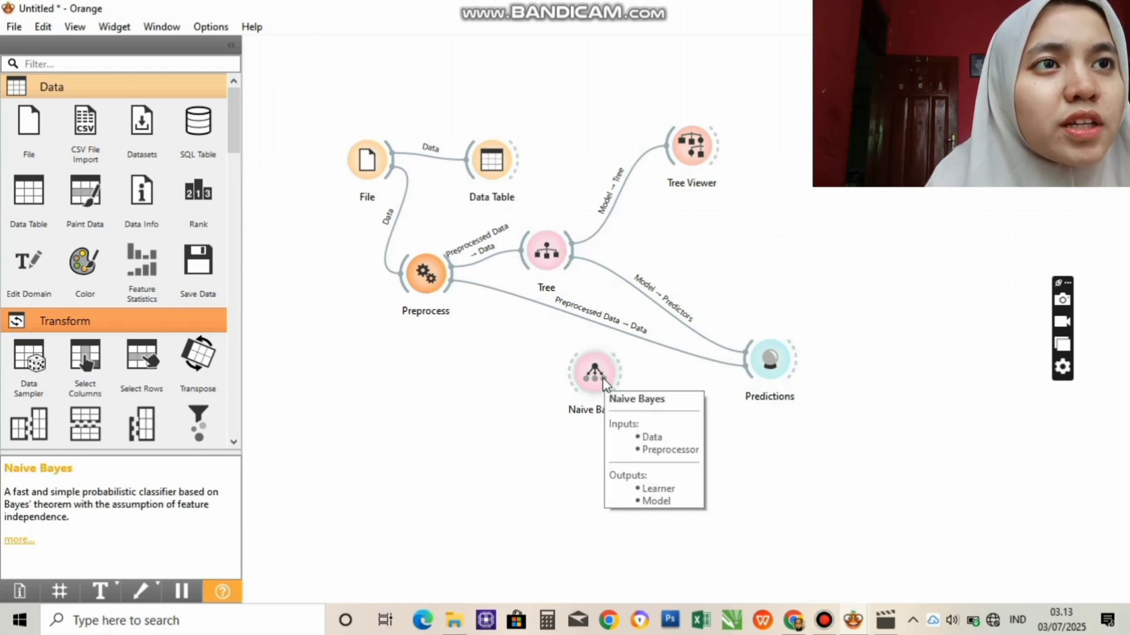
drag(606, 385, 568, 398)
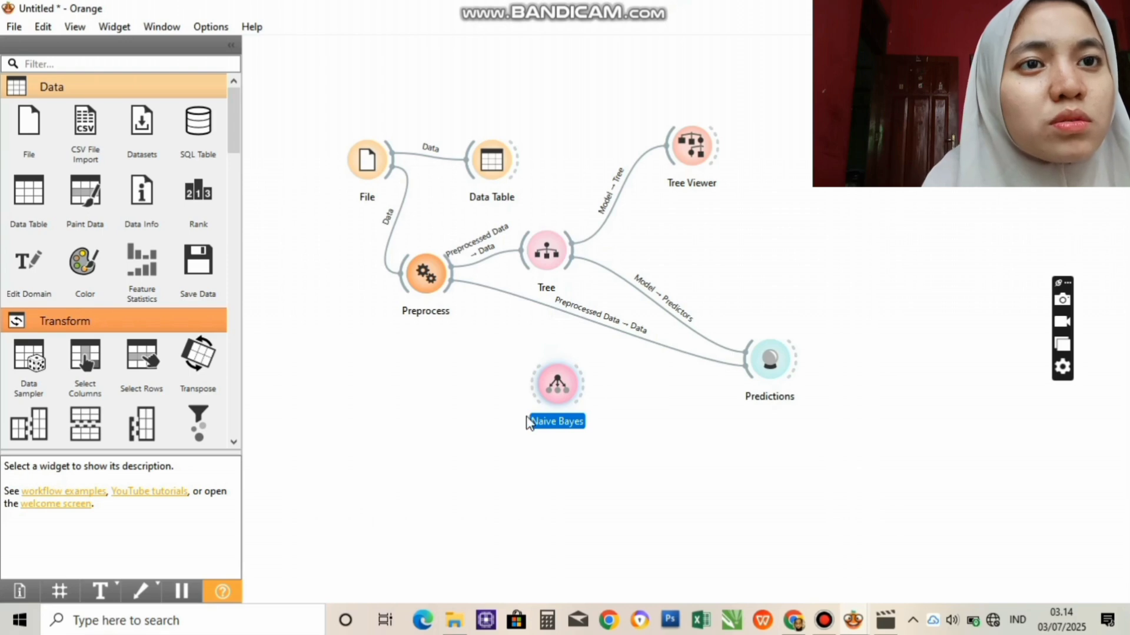
click(554, 388)
key(Delete)
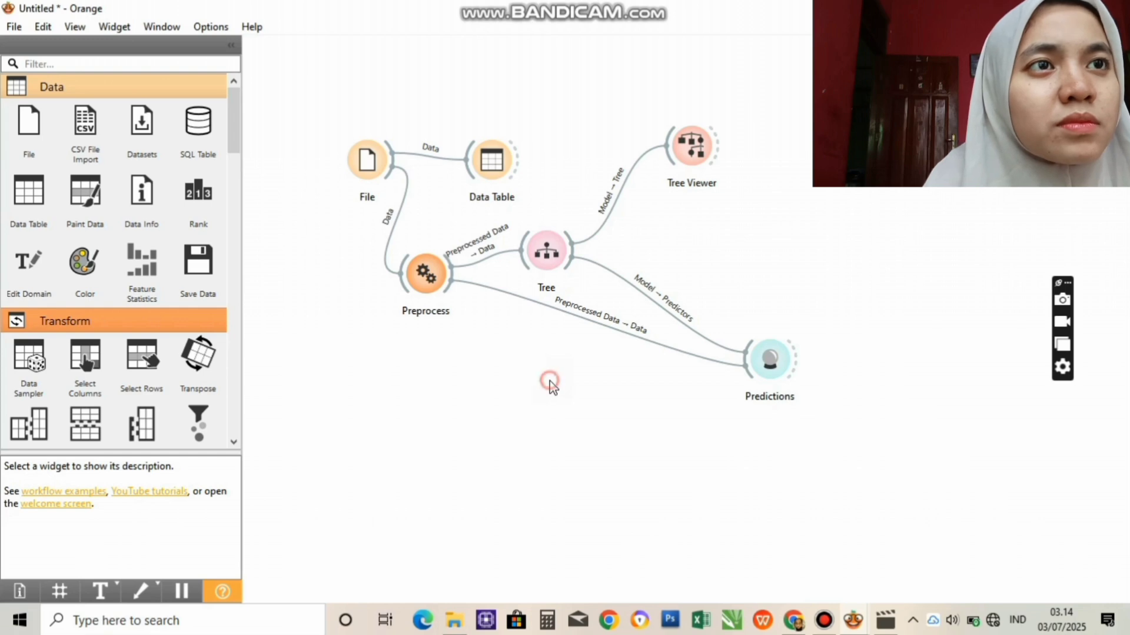
- Add a Test and Score widget below Tree and arrange it beside the Predictions widget
right_click(550, 381)
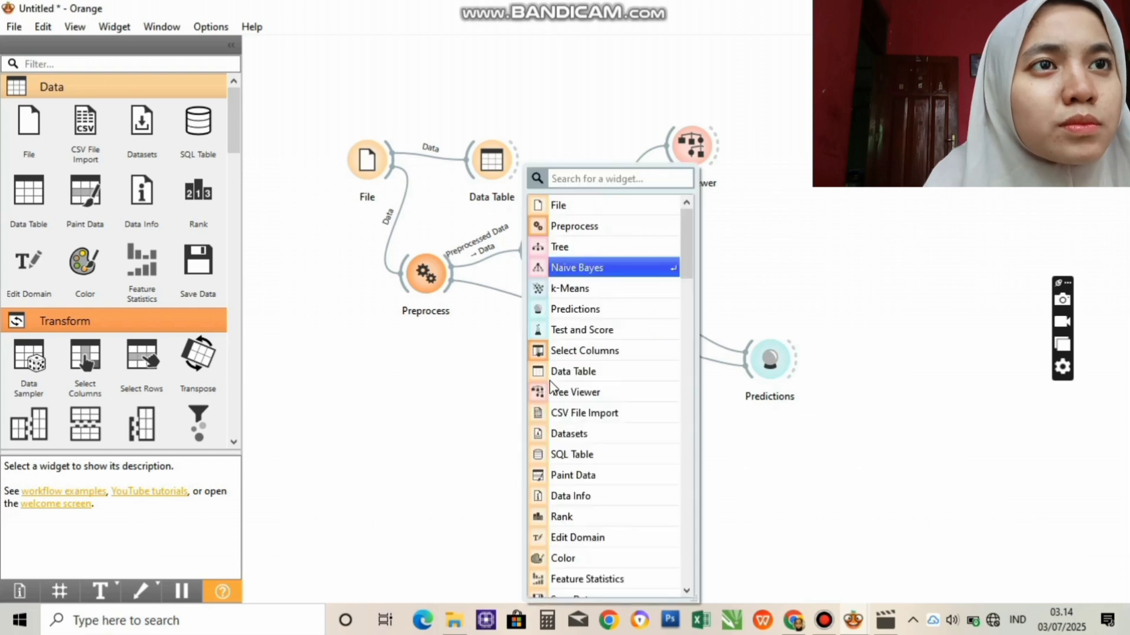
click(595, 330)
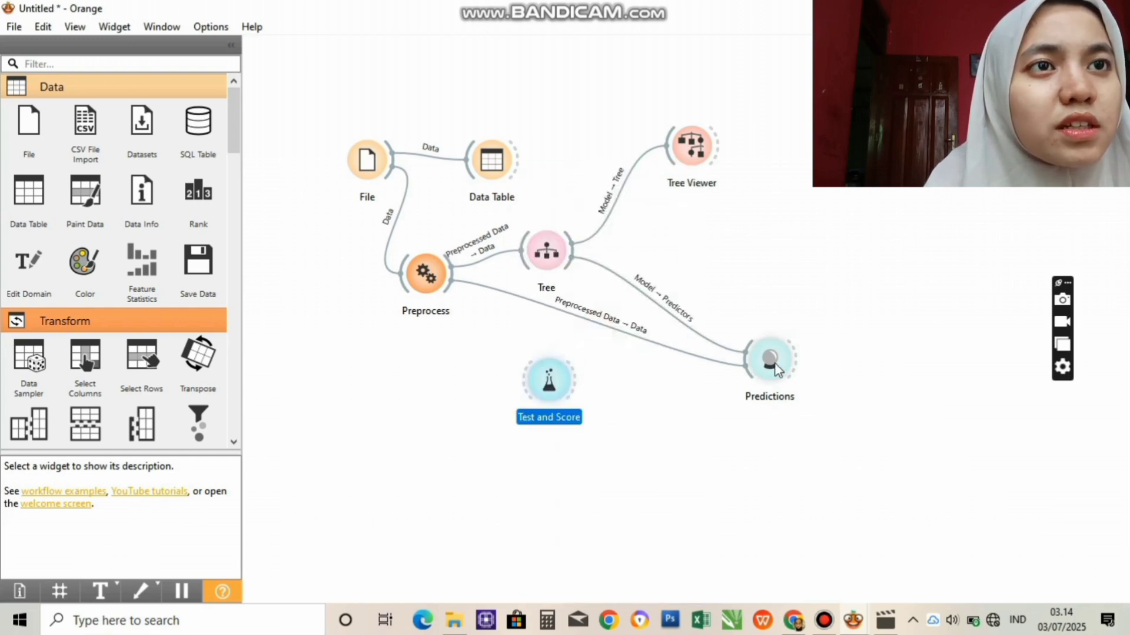
drag(774, 361, 678, 350)
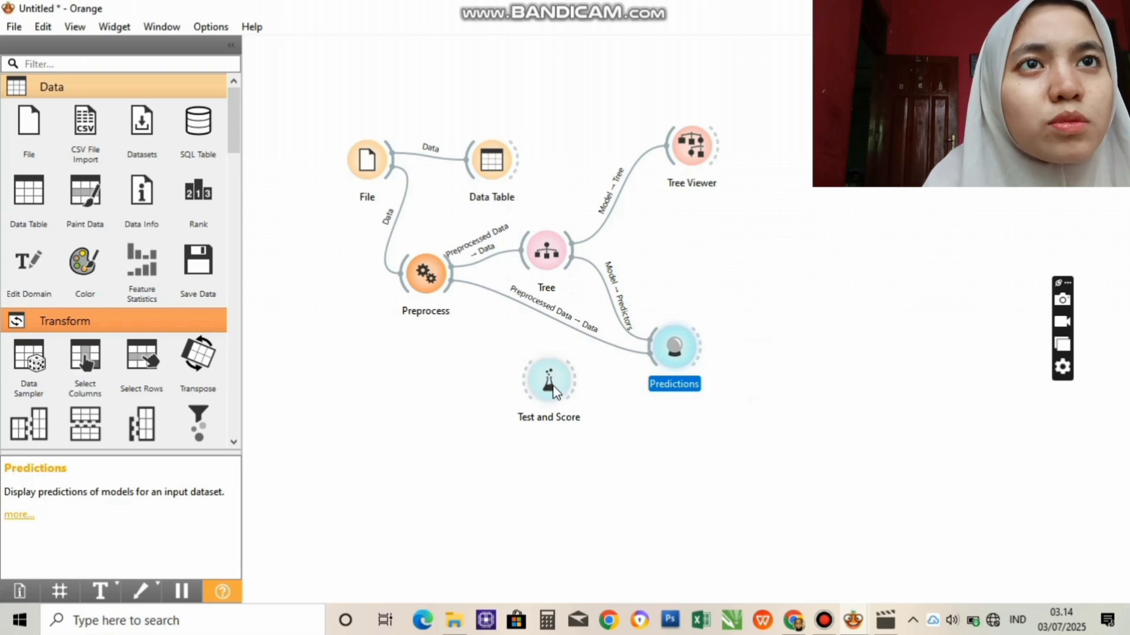
drag(547, 377, 587, 408)
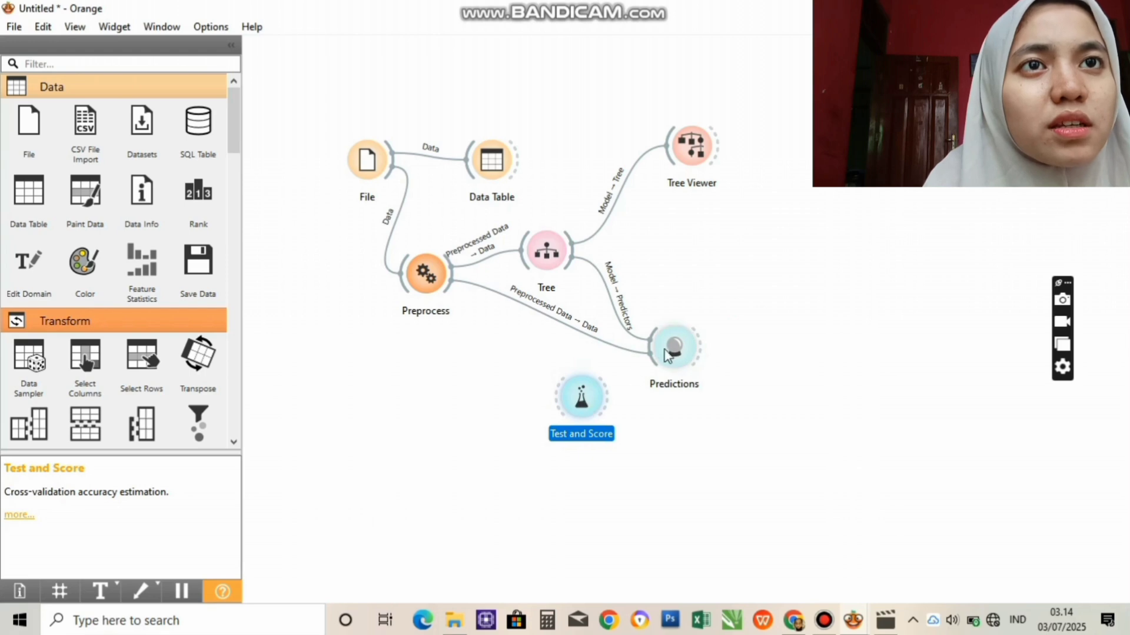
drag(675, 347, 737, 340)
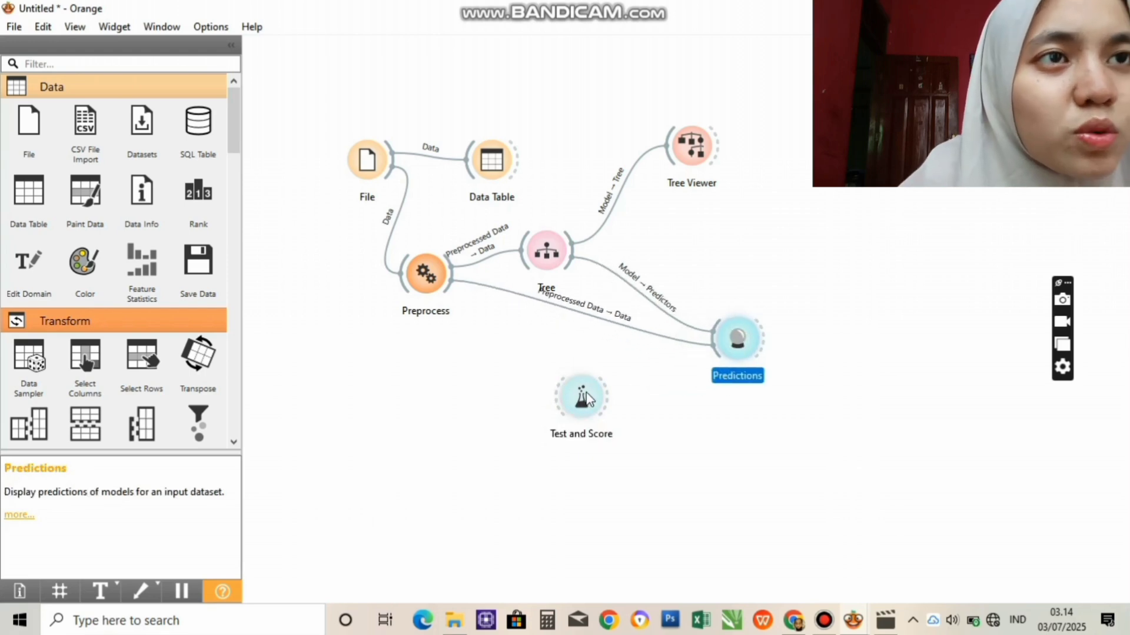
drag(560, 396, 595, 380)
drag(743, 345, 740, 370)
- Link Tree's Learner output and Preprocess's Preprocessed Data output to the Test and Score widget
drag(572, 257, 608, 385)
double_click(609, 386)
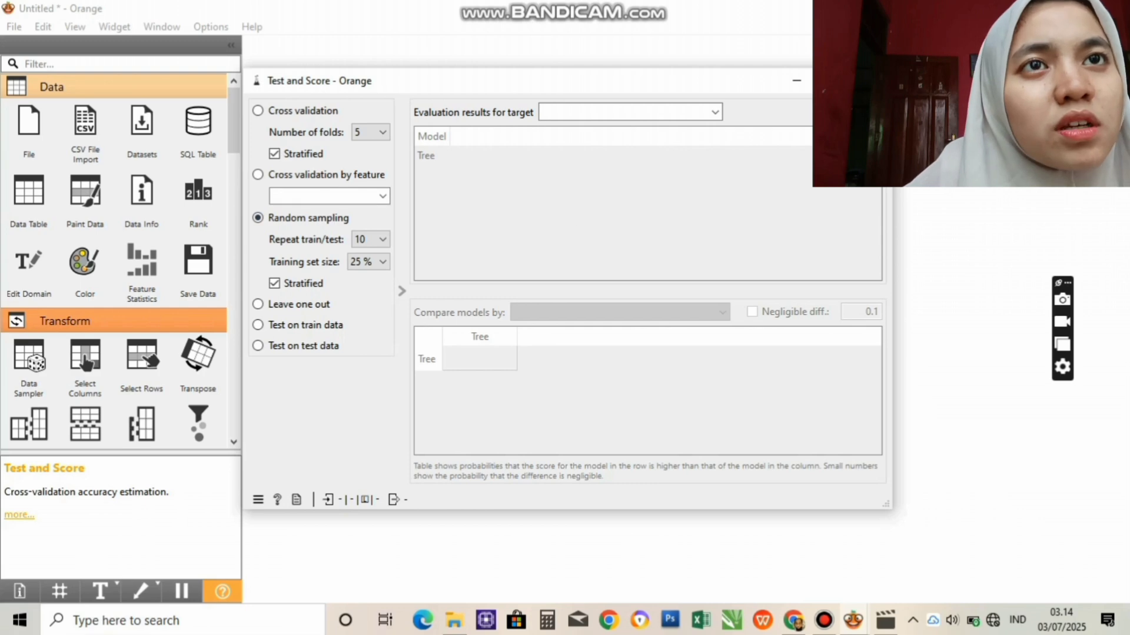
click(878, 81)
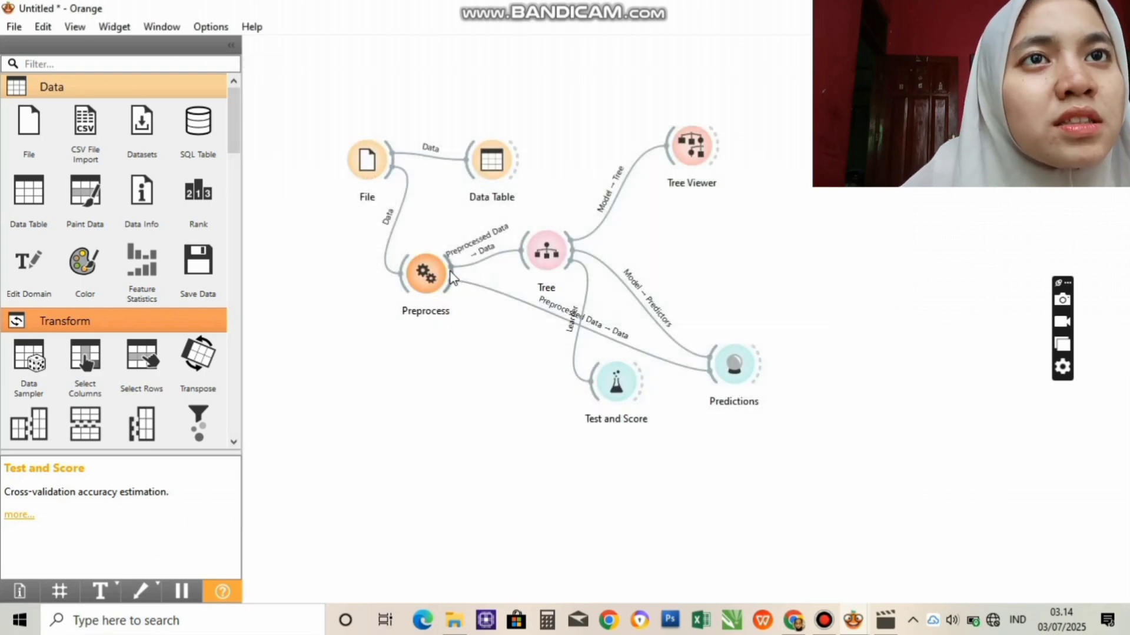
drag(451, 272, 595, 385)
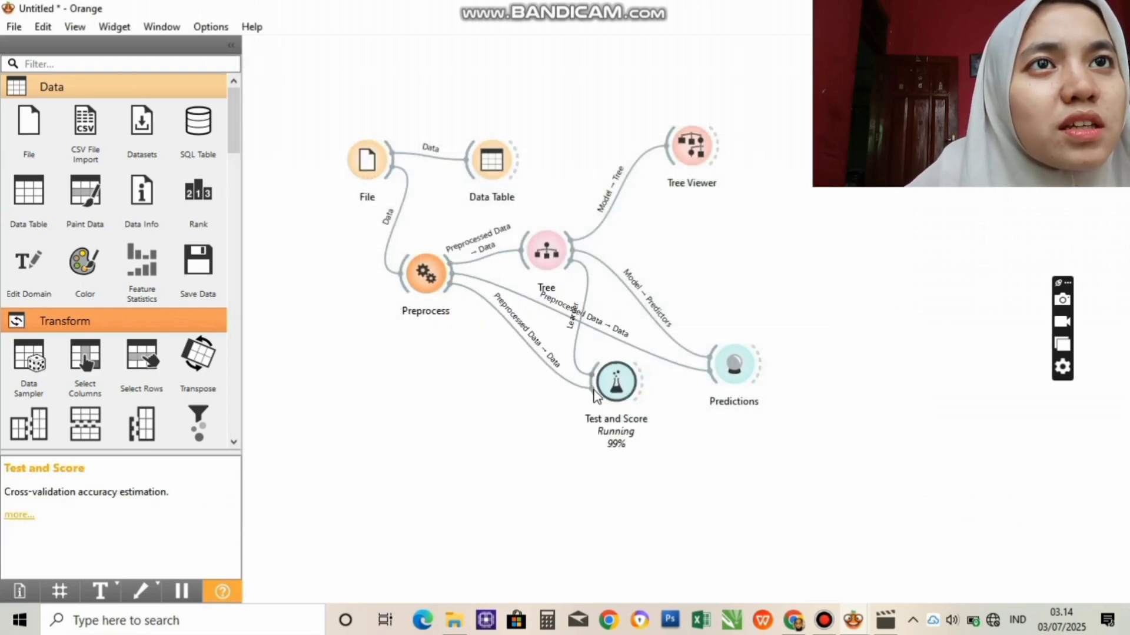
- Compare the Tree's random sampling scores in Test and Score at training set sizes of 33 %, 60 % and 70 %, keeping 70 %
double_click(615, 382)
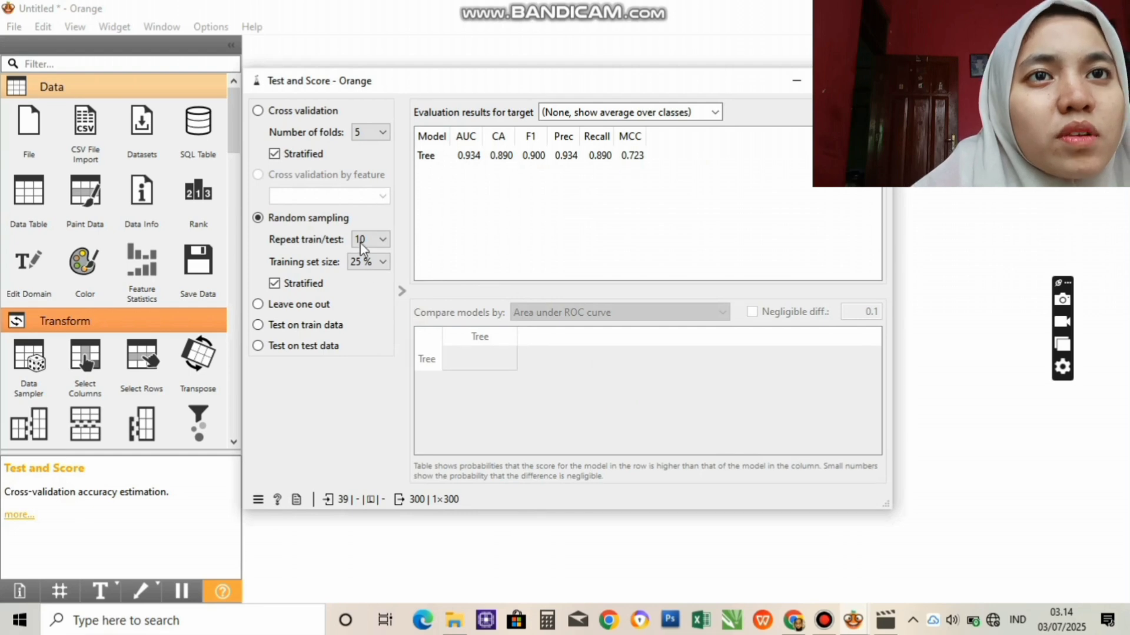
click(375, 263)
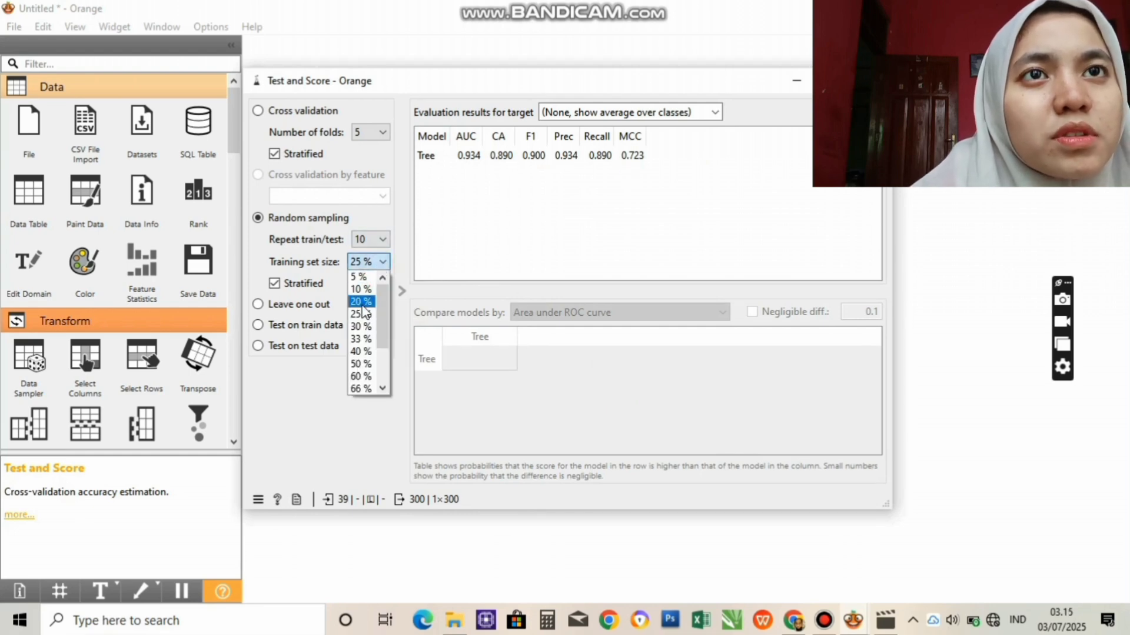
click(361, 338)
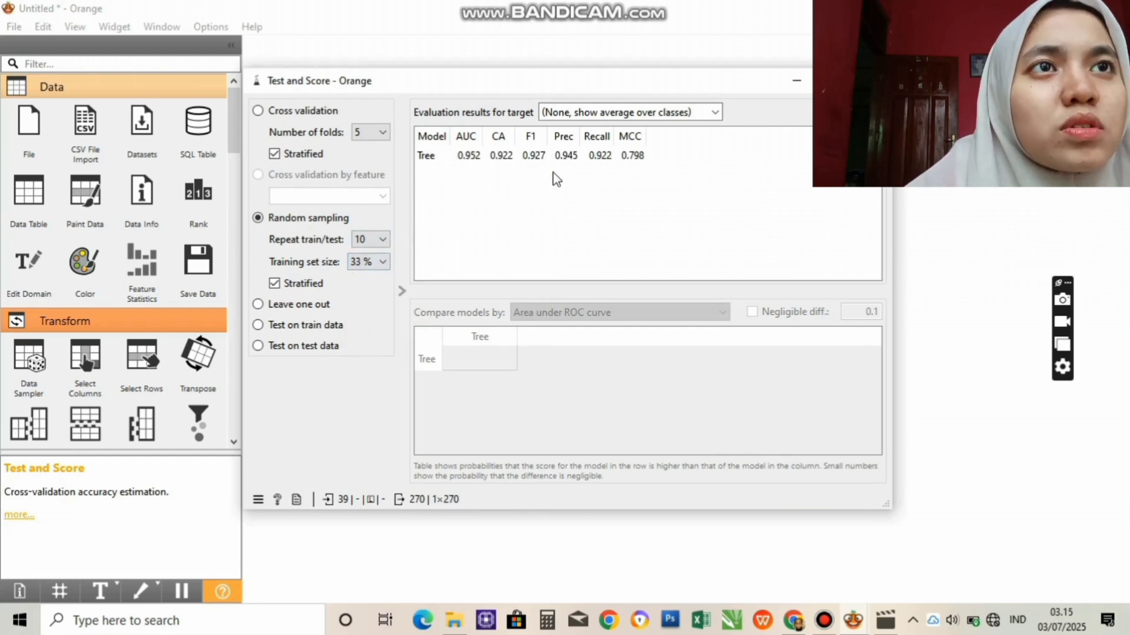
click(381, 262)
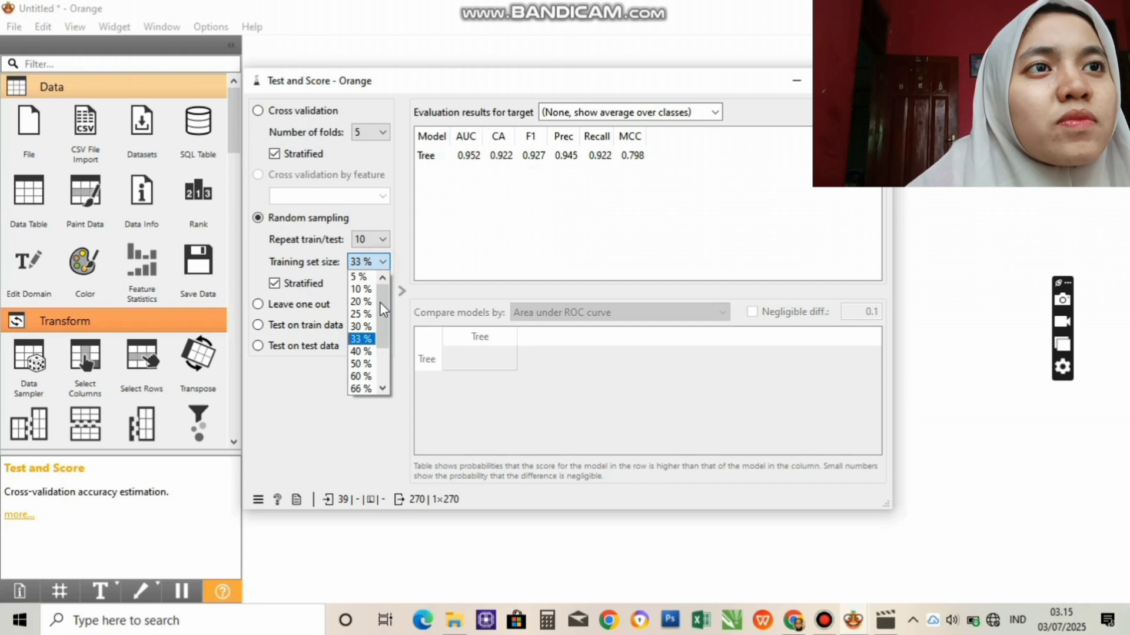
click(361, 377)
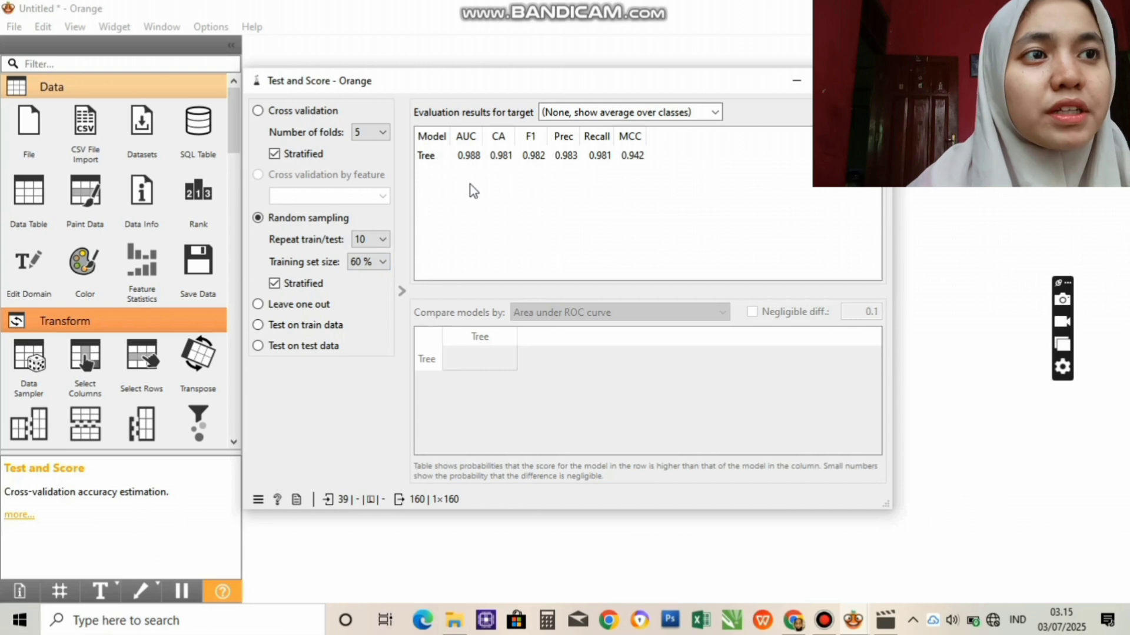
click(375, 264)
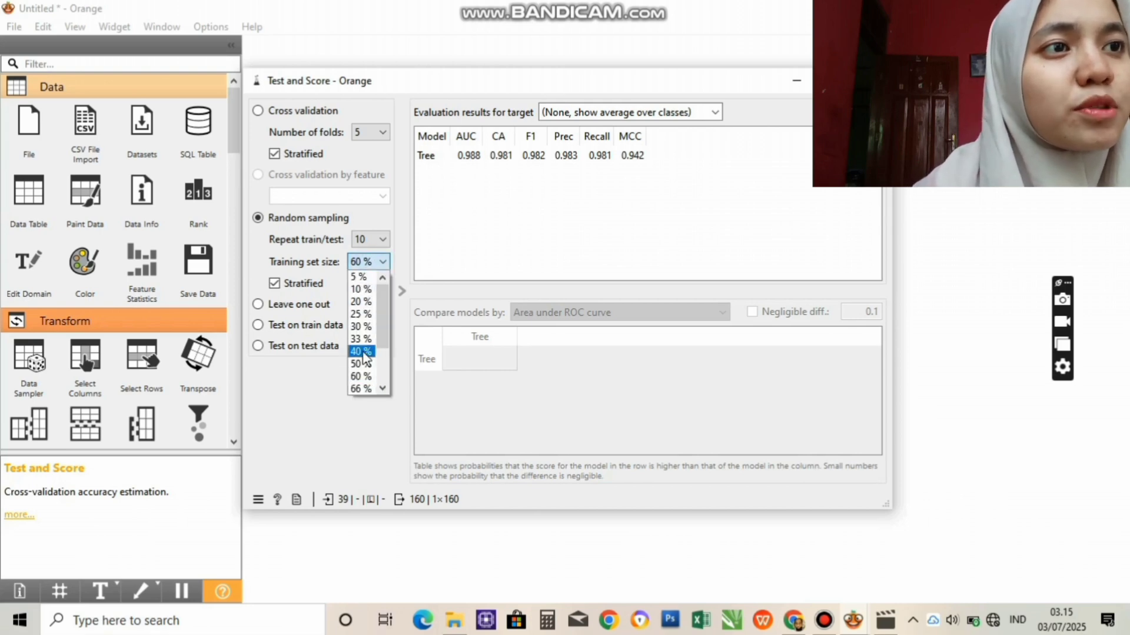
click(357, 378)
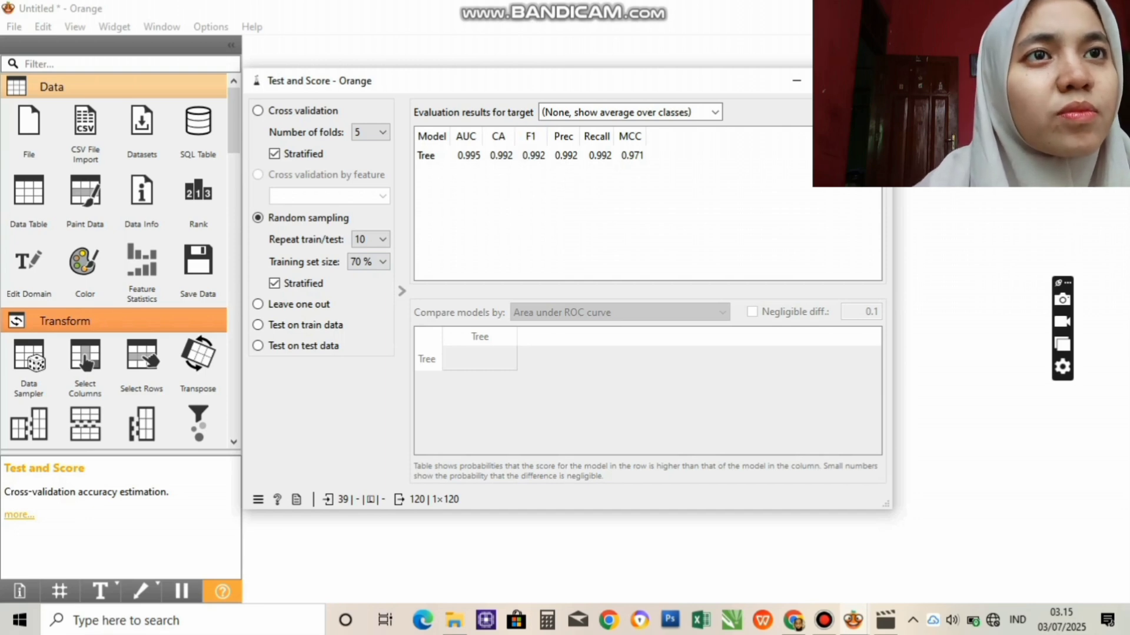
click(880, 81)
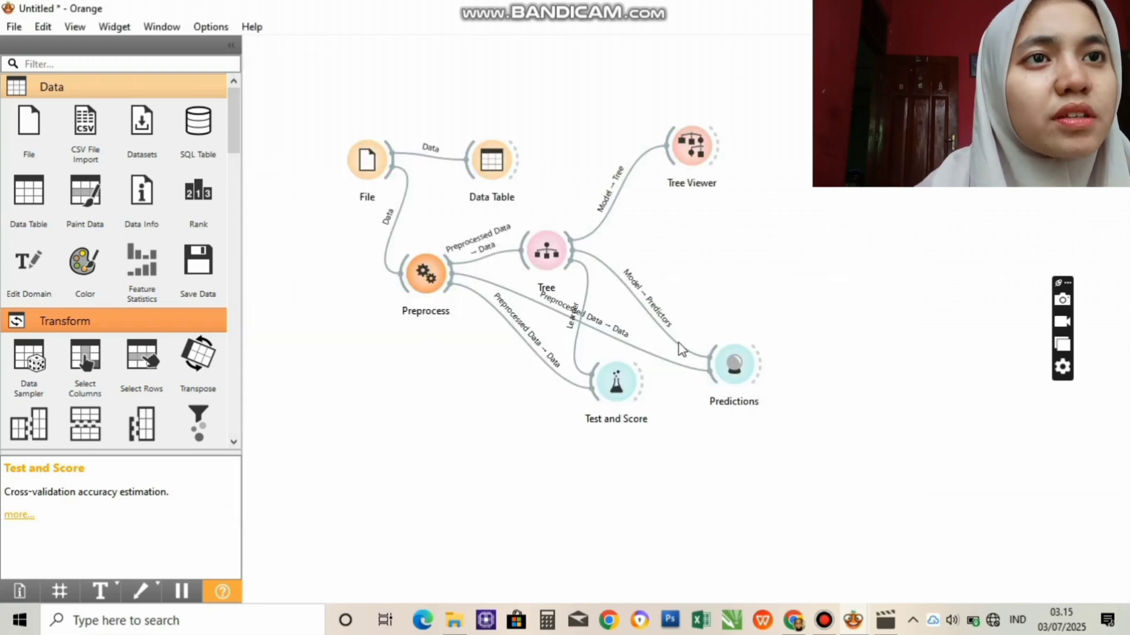
- Add a Naive Bayes widget below Preprocess, beside a slightly lowered Test and Score widget
drag(614, 398, 606, 419)
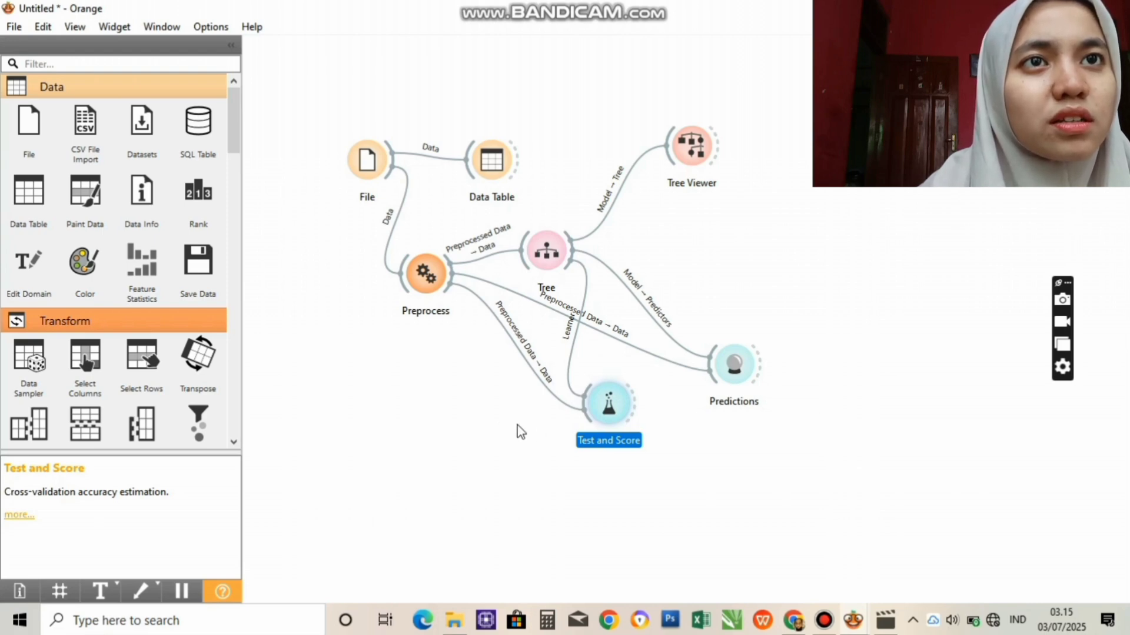
click(472, 424)
right_click(472, 424)
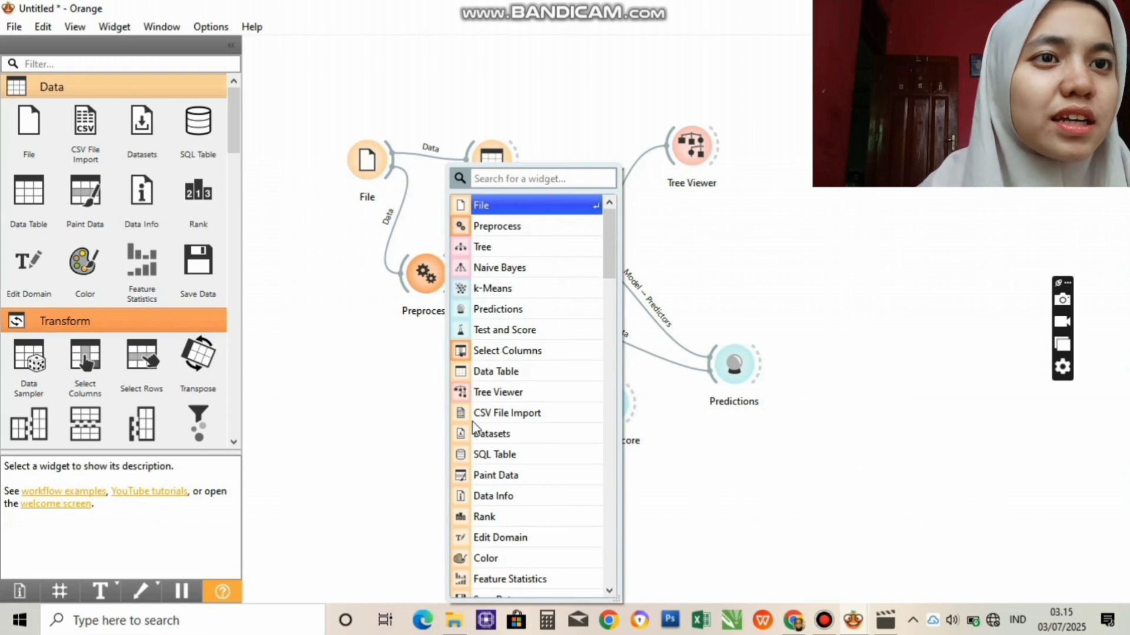
click(499, 273)
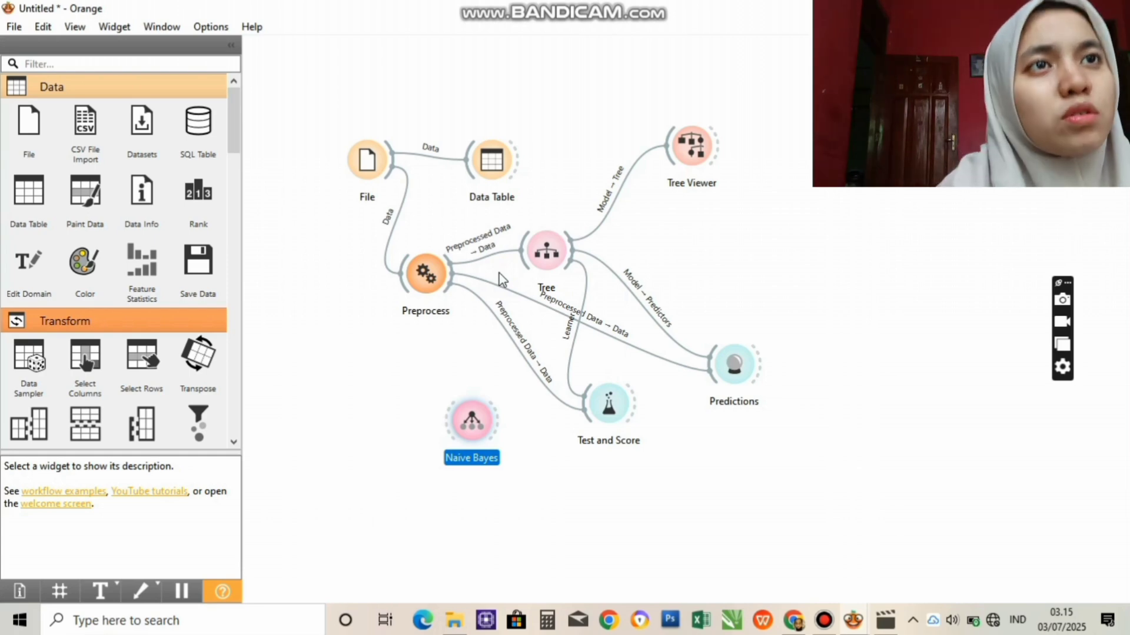
mouse_move(469, 423)
mouse_down()
mouse_move(462, 374)
mouse_move(473, 412)
mouse_up()
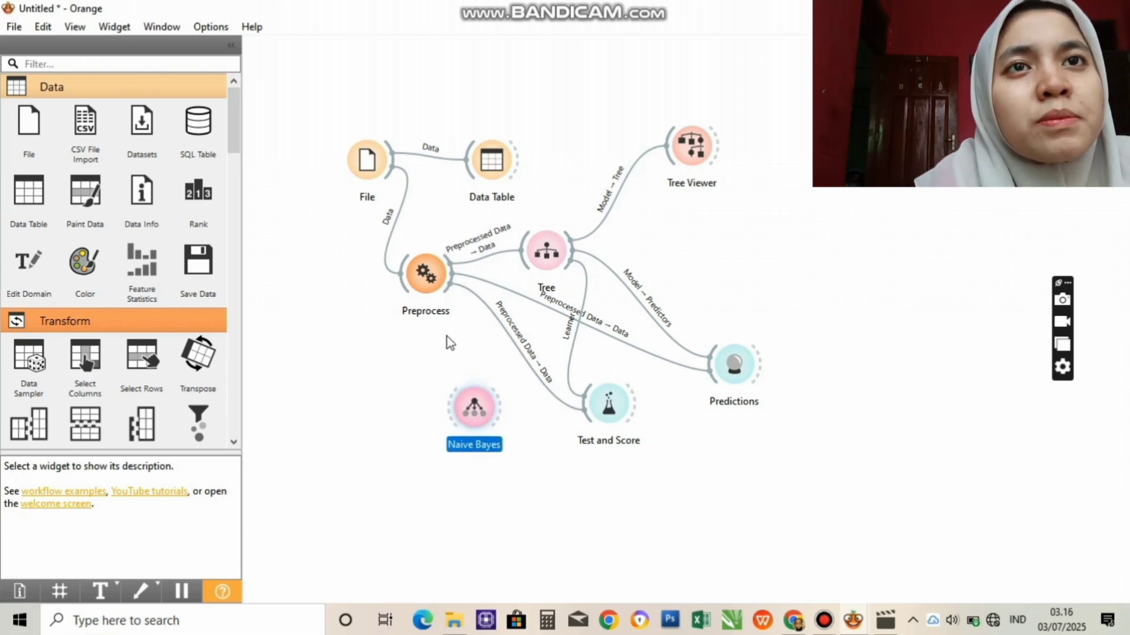
- Link Preprocess's Preprocessed Data output to Naive Bayes's Data input, and connect Naive Bayes to Test and Score
drag(452, 290, 458, 415)
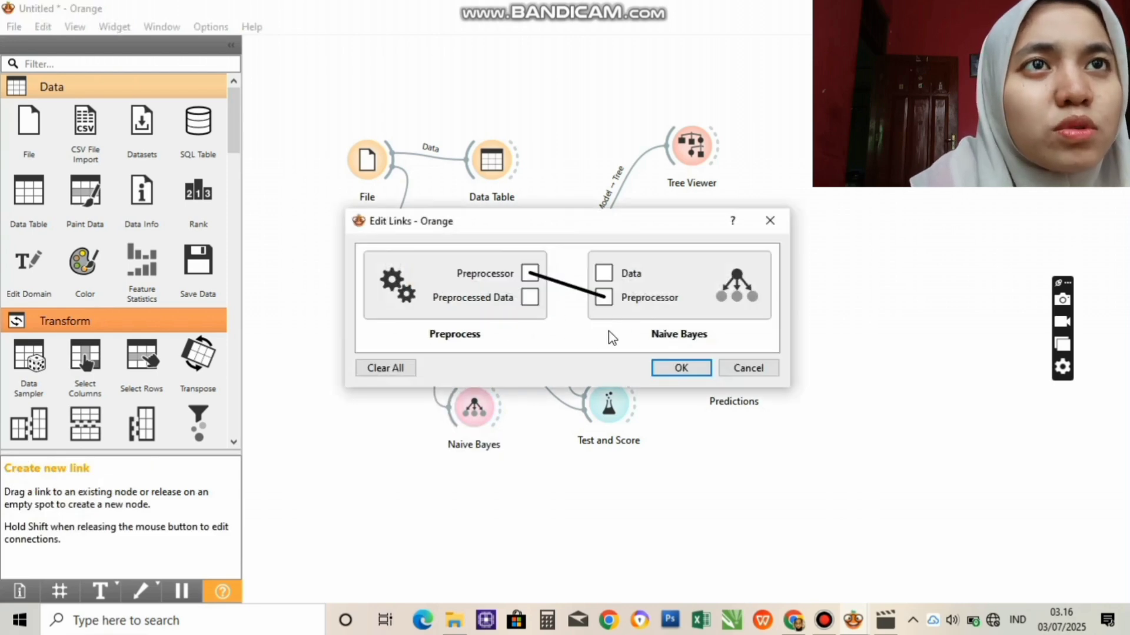
click(395, 370)
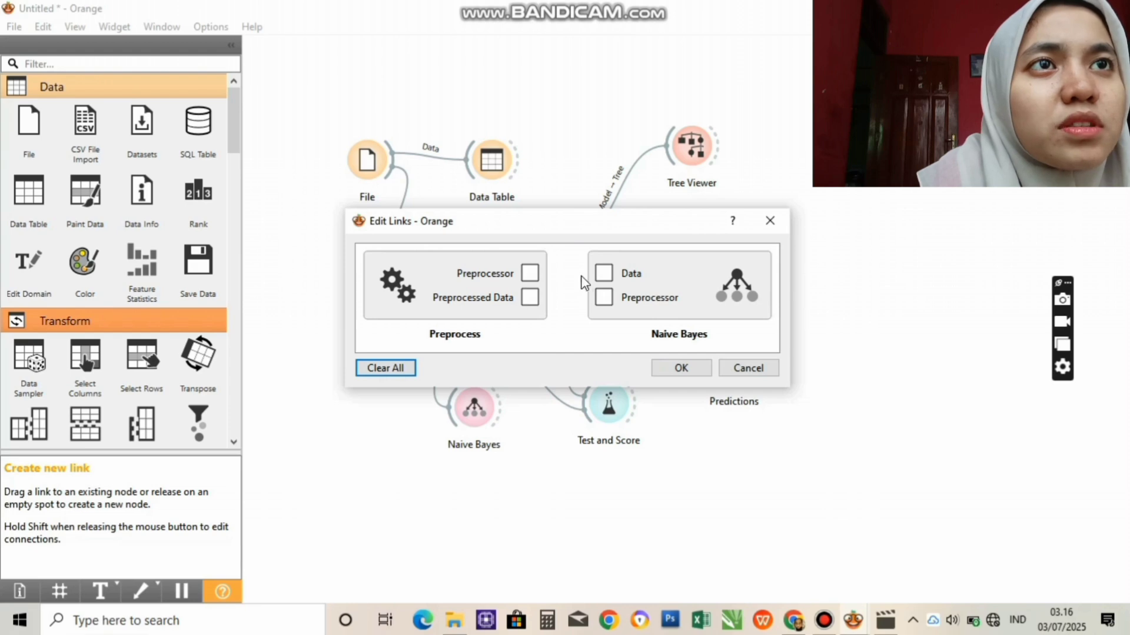
click(530, 299)
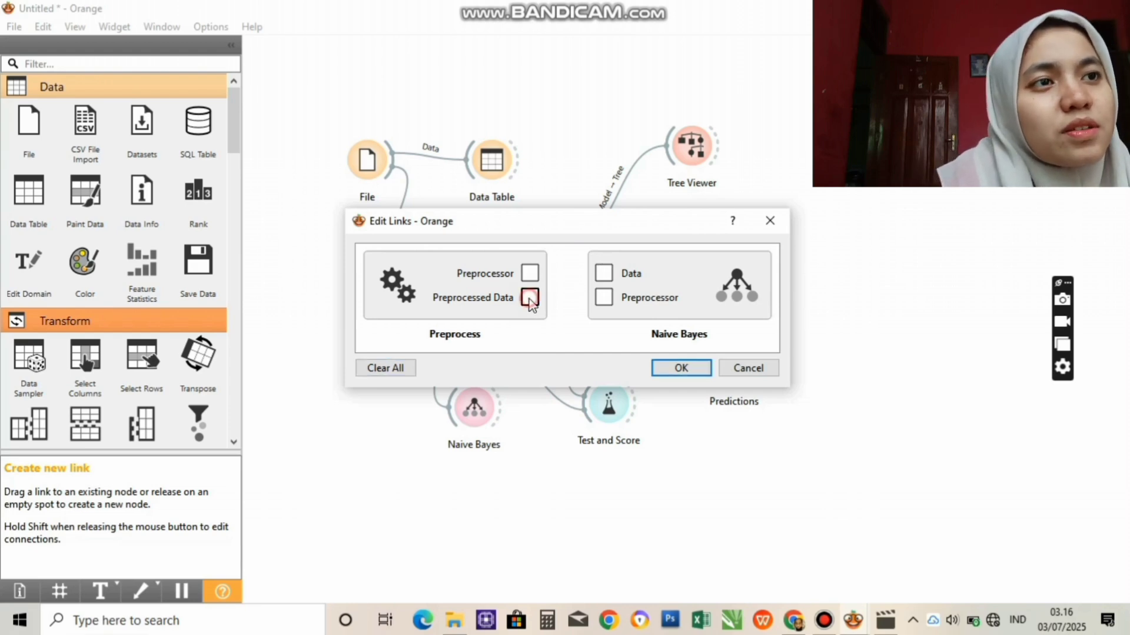
drag(530, 299, 604, 274)
click(686, 368)
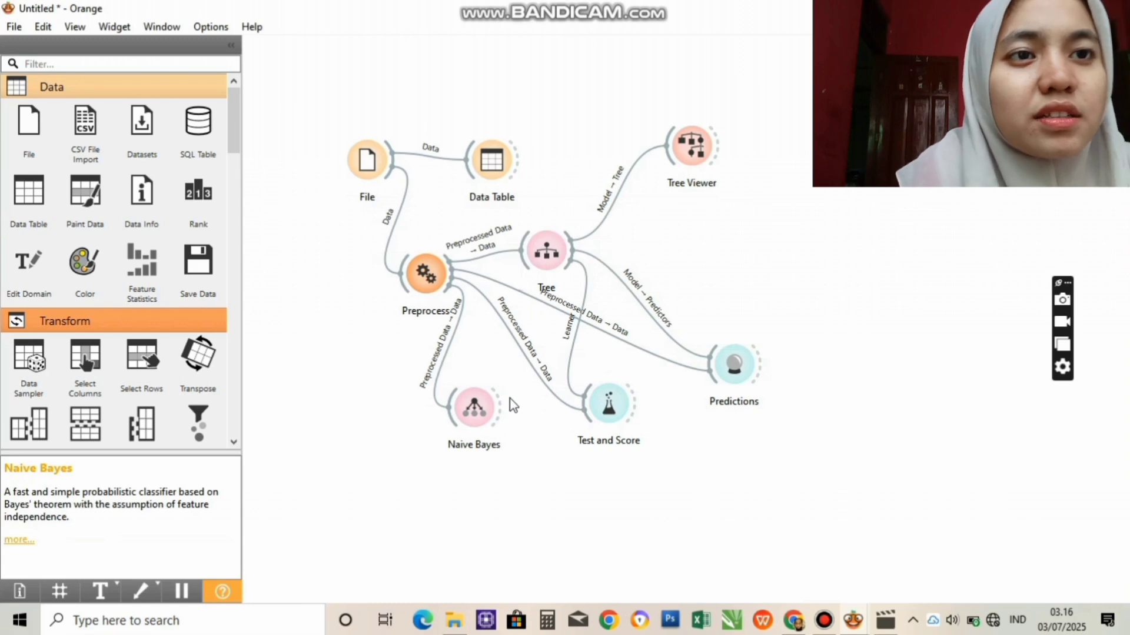
drag(499, 407, 652, 440)
double_click(639, 427)
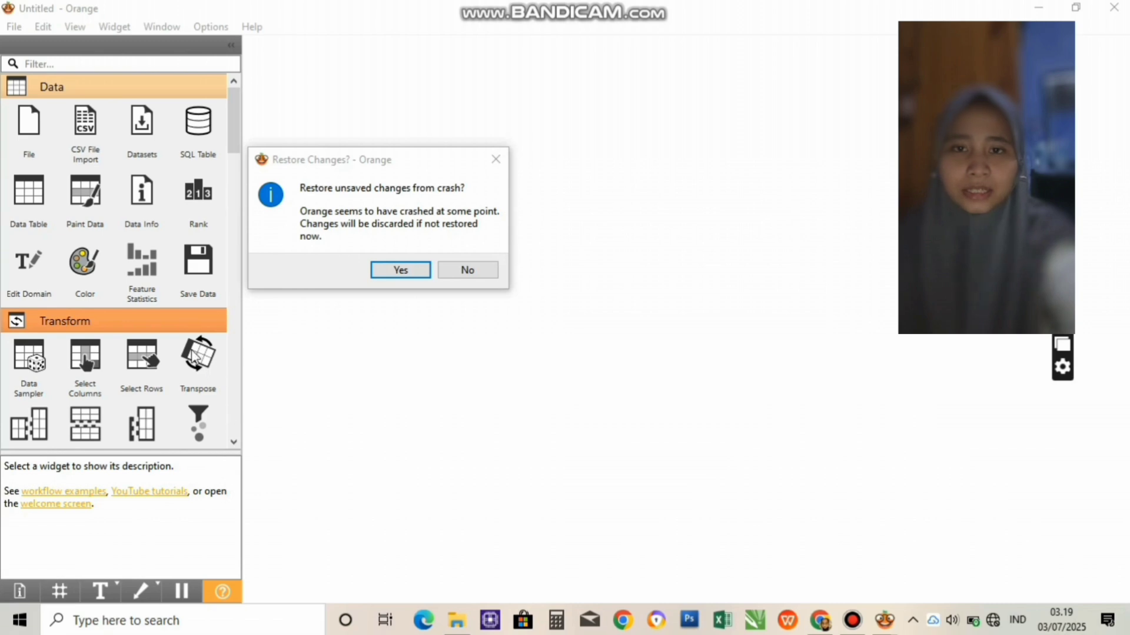
- Discard the unsaved changes from the crashed session and start a new empty workflow
click(465, 274)
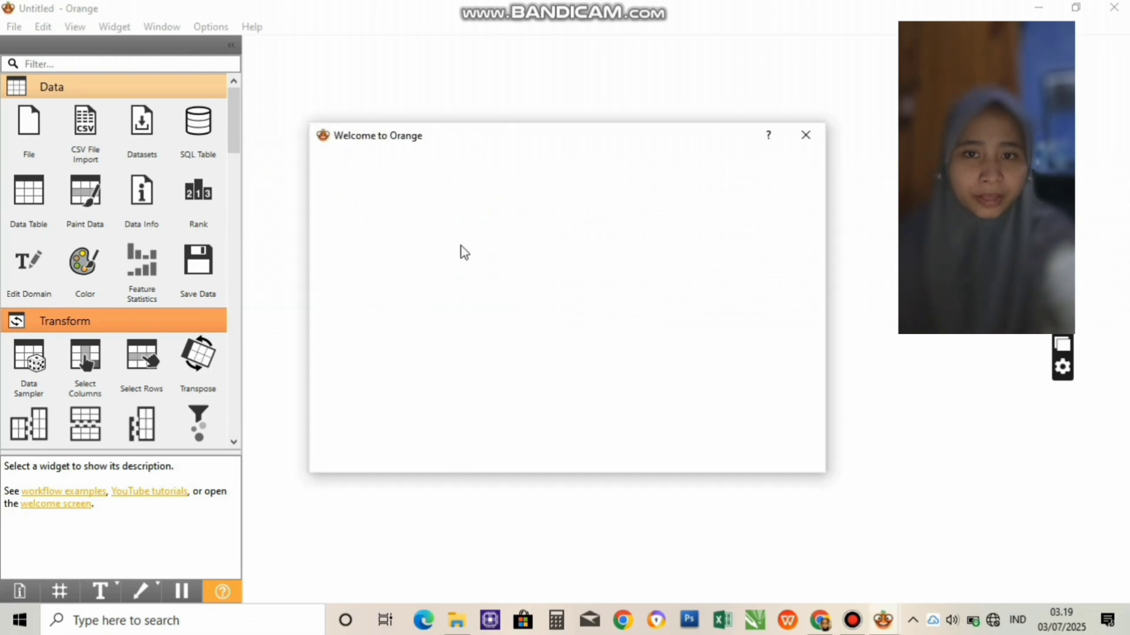
click(436, 235)
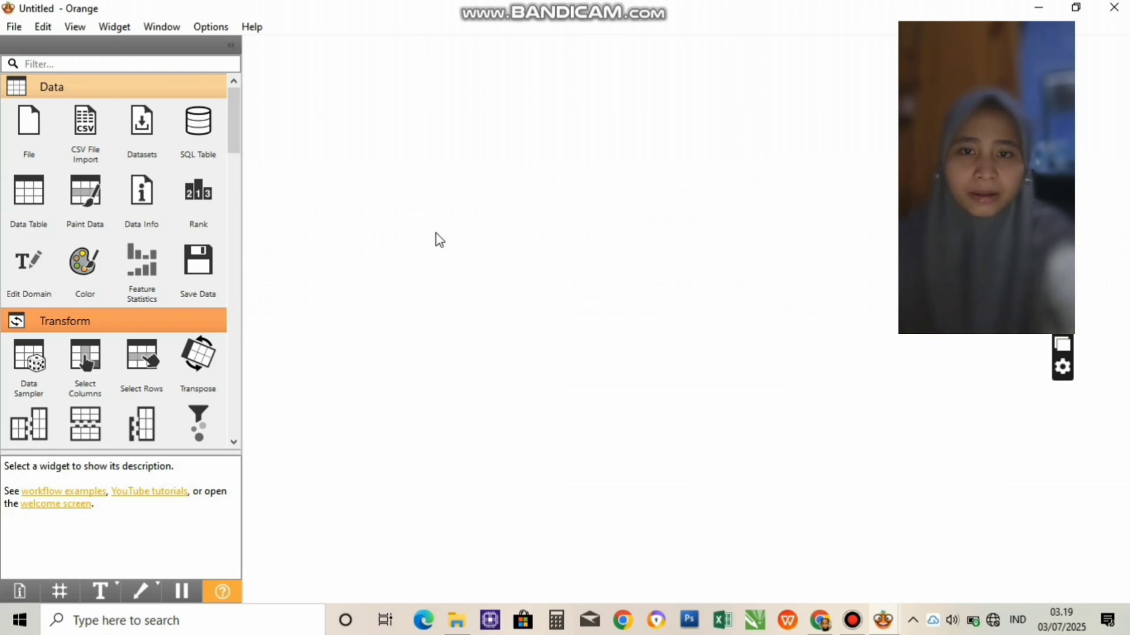
- Add a File widget and load the "Tingkat Kegemaran Membaca Masyarakat dan Unsur" workbook into it
click(35, 147)
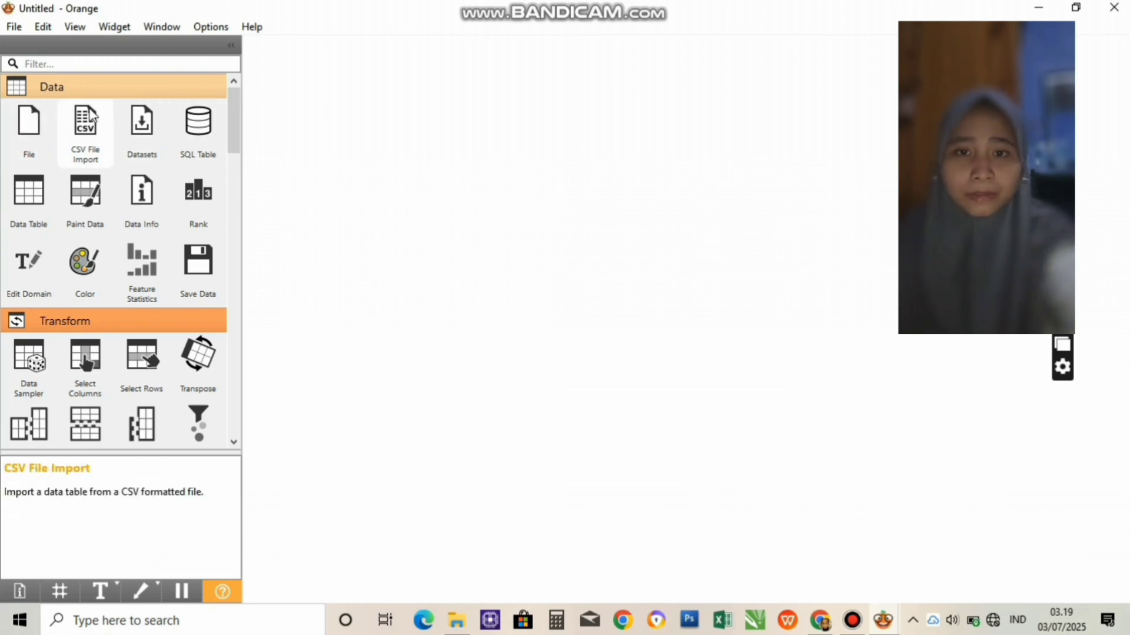
click(34, 146)
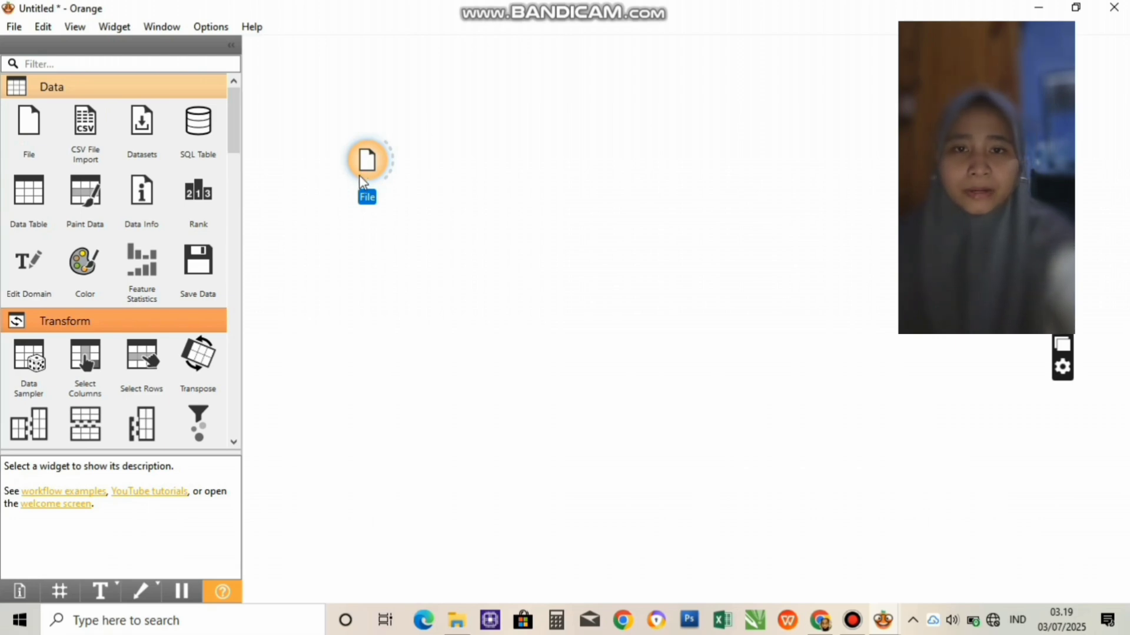
double_click(366, 160)
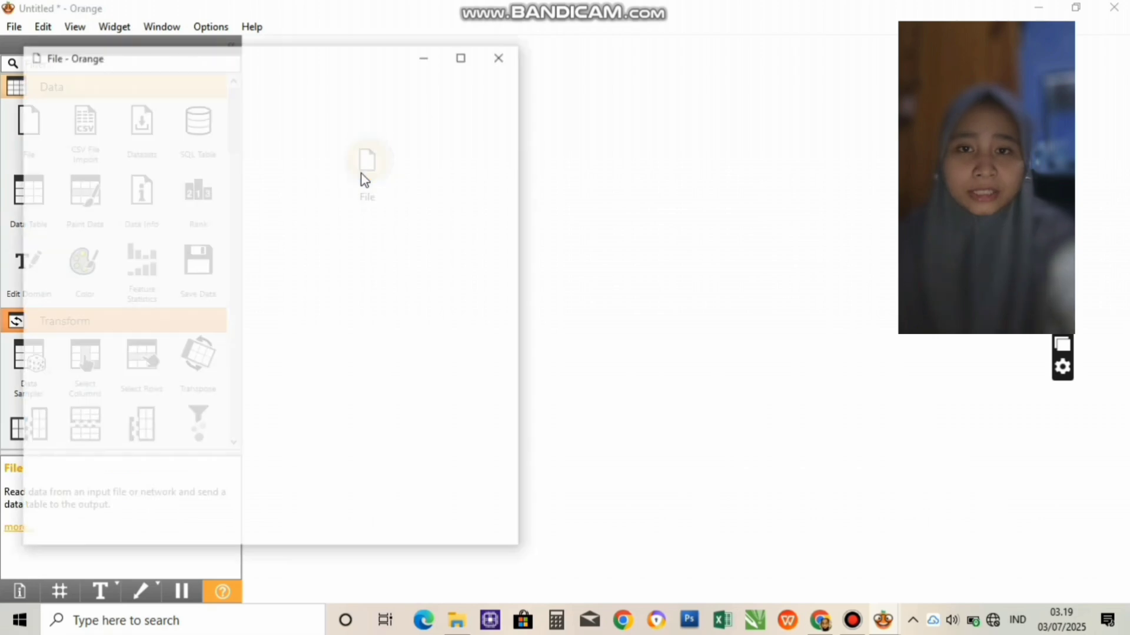
double_click(366, 160)
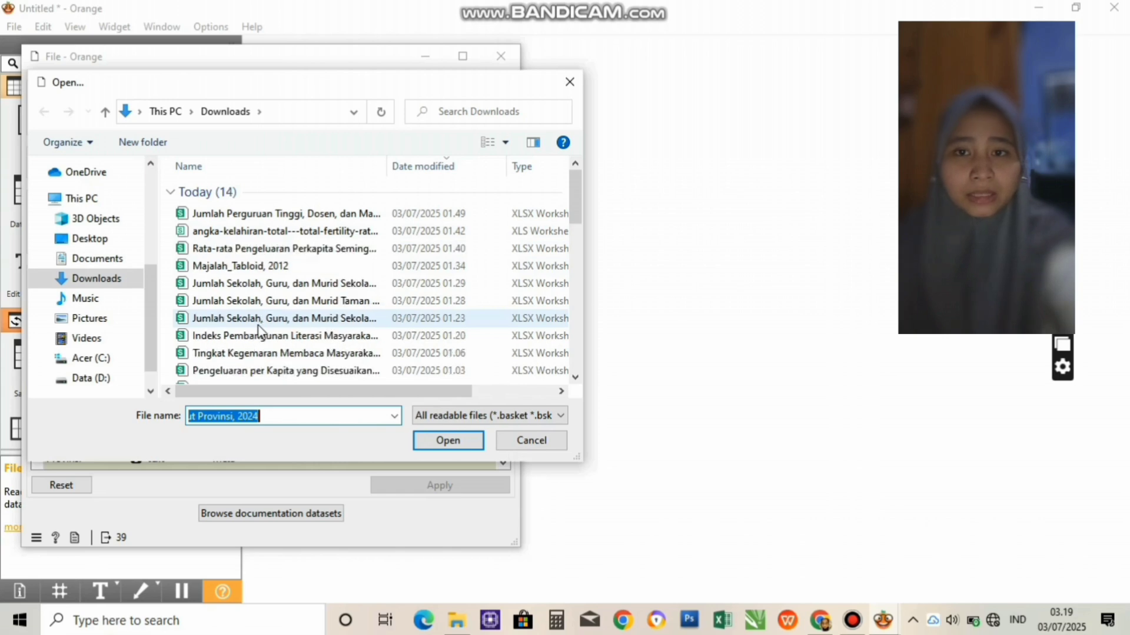
click(229, 353)
click(448, 440)
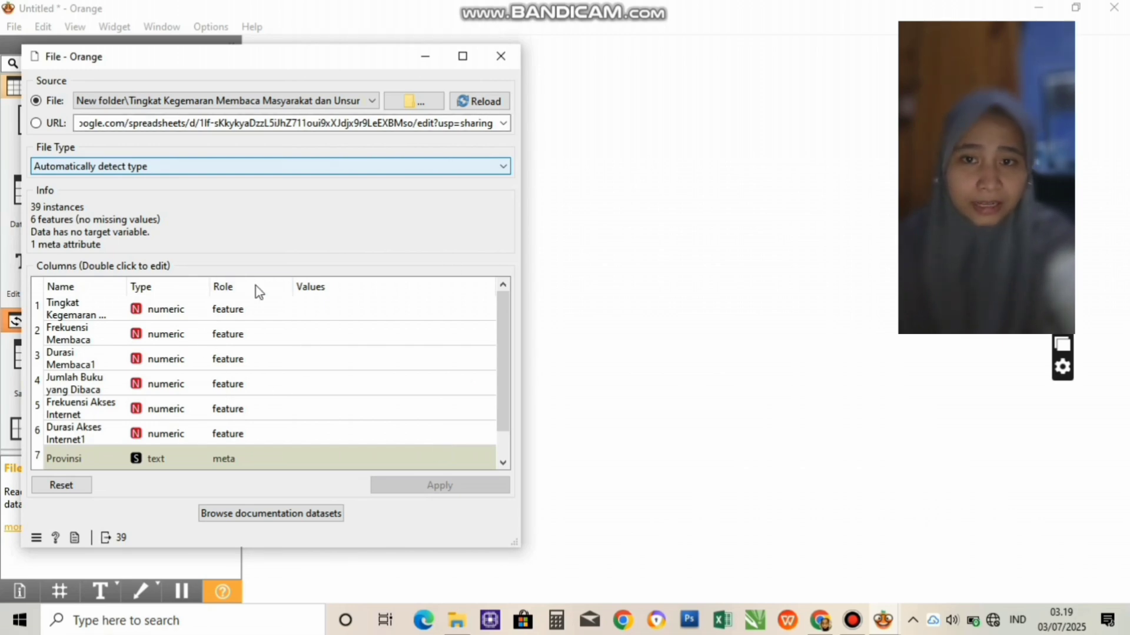
click(503, 58)
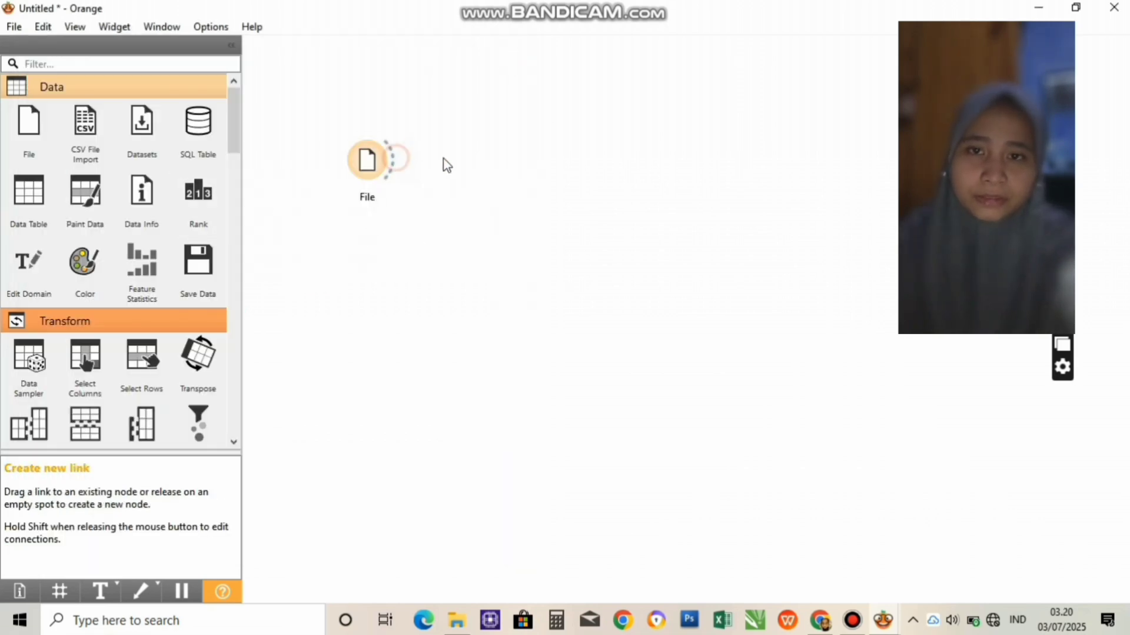
drag(474, 159, 515, 173)
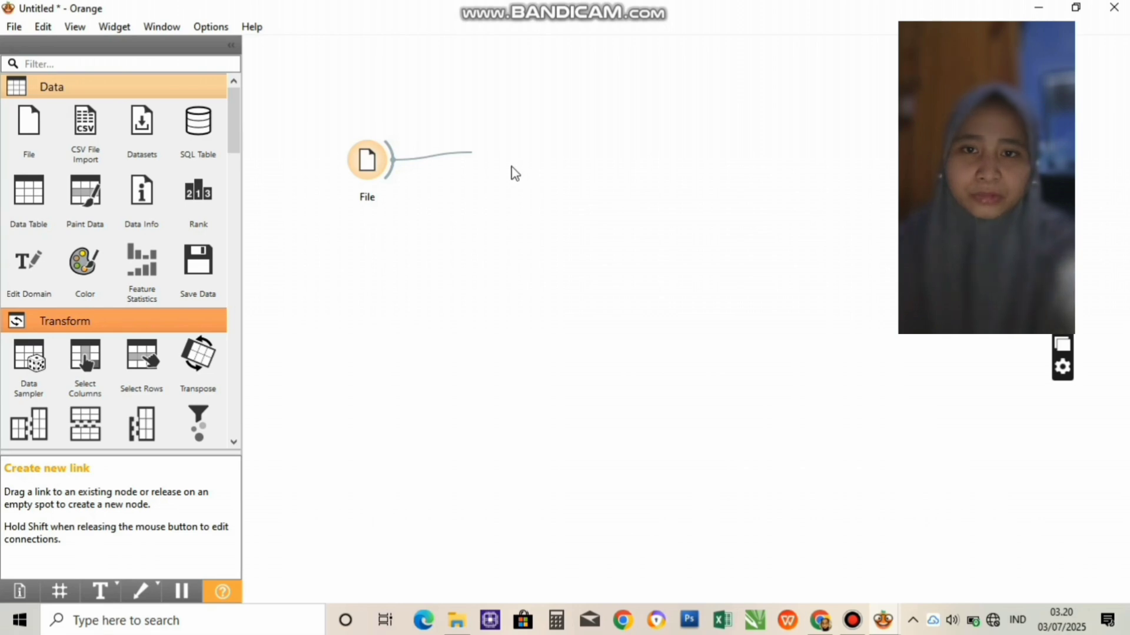
key(Escape)
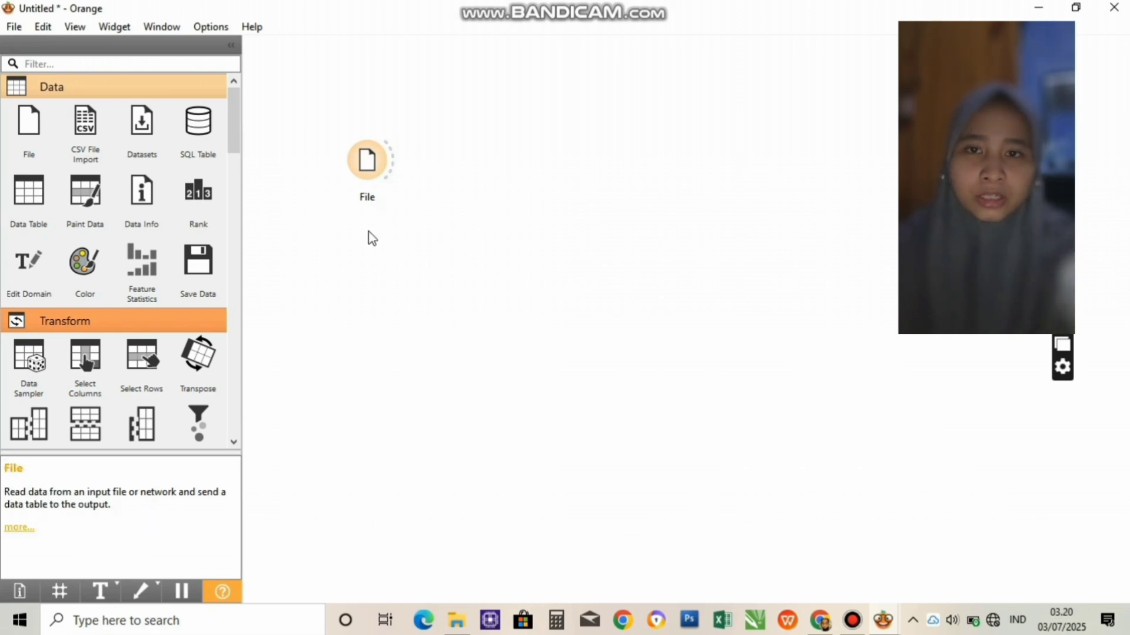
drag(405, 163, 521, 176)
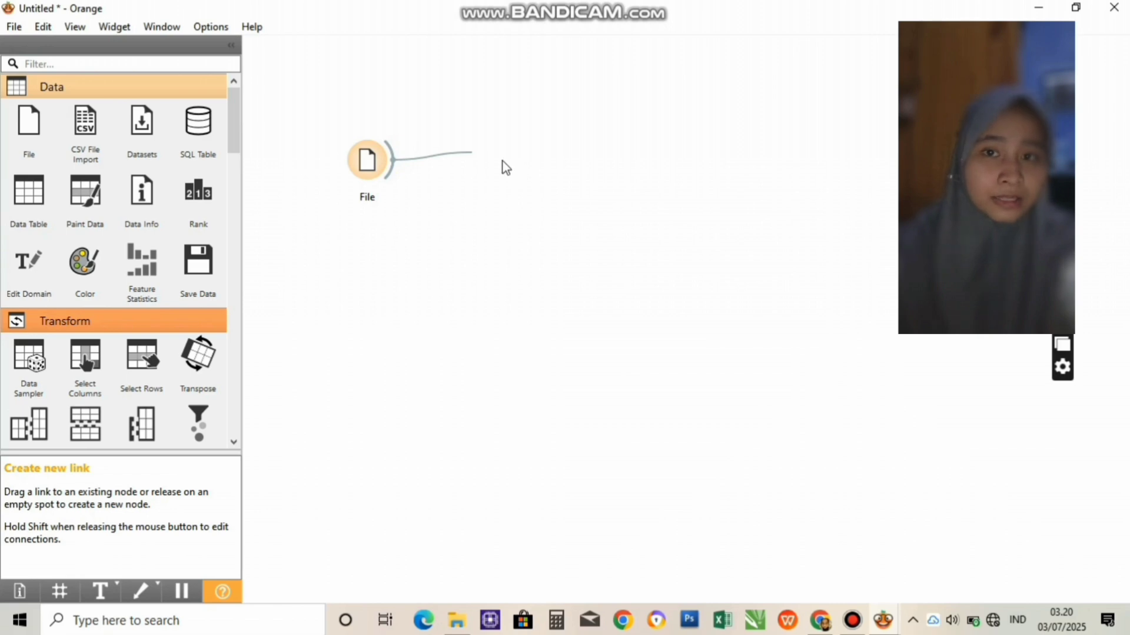
key(Escape)
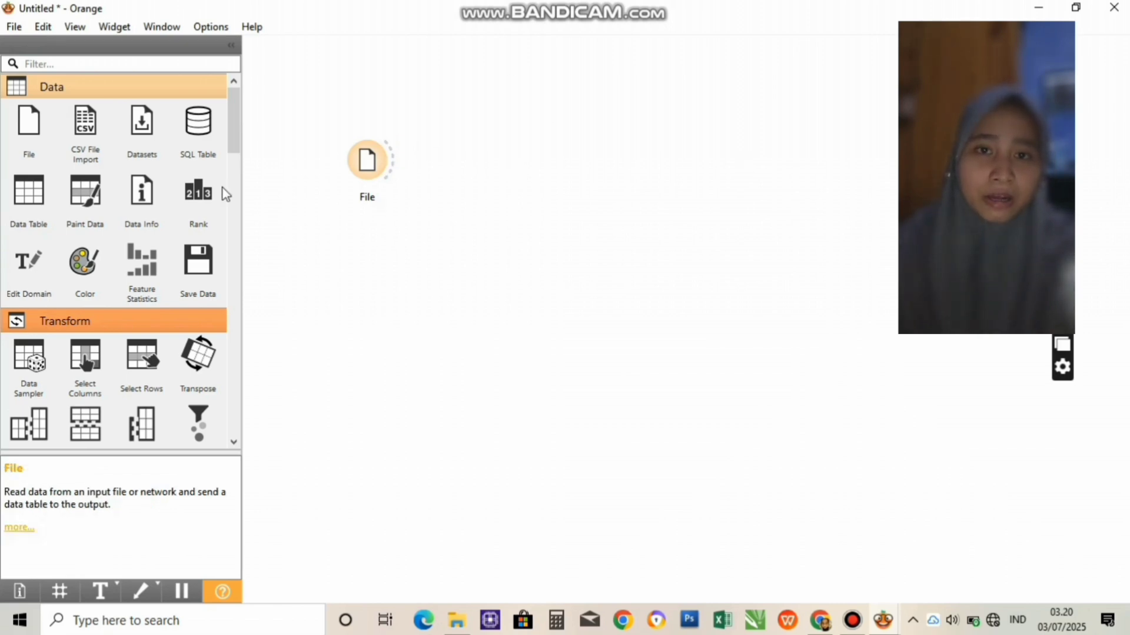
drag(396, 158, 471, 152)
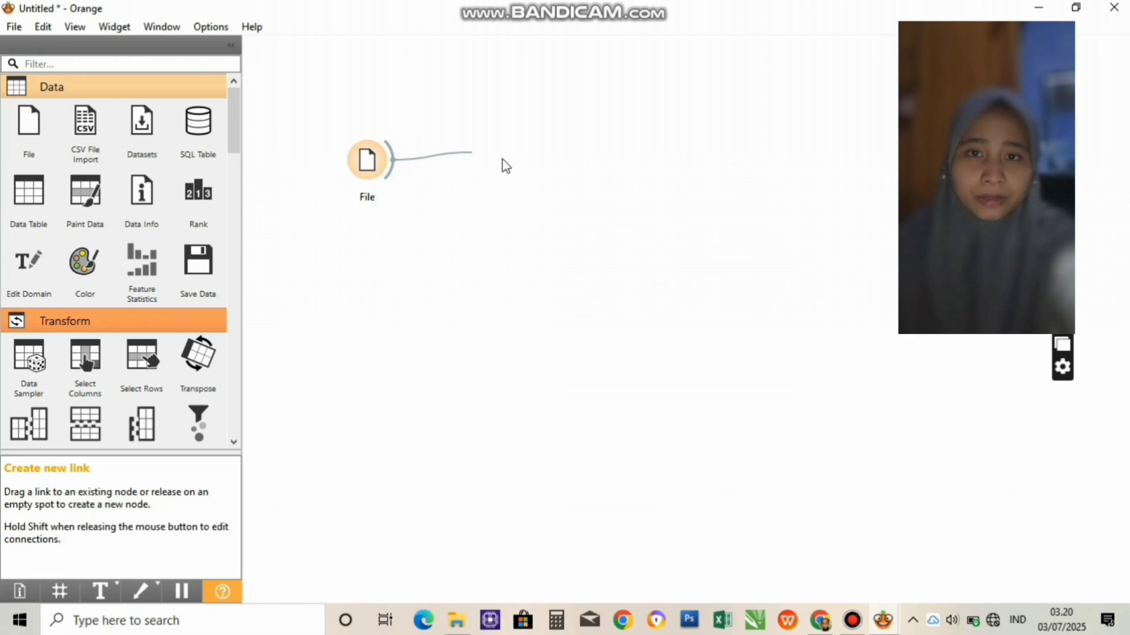
key(Escape)
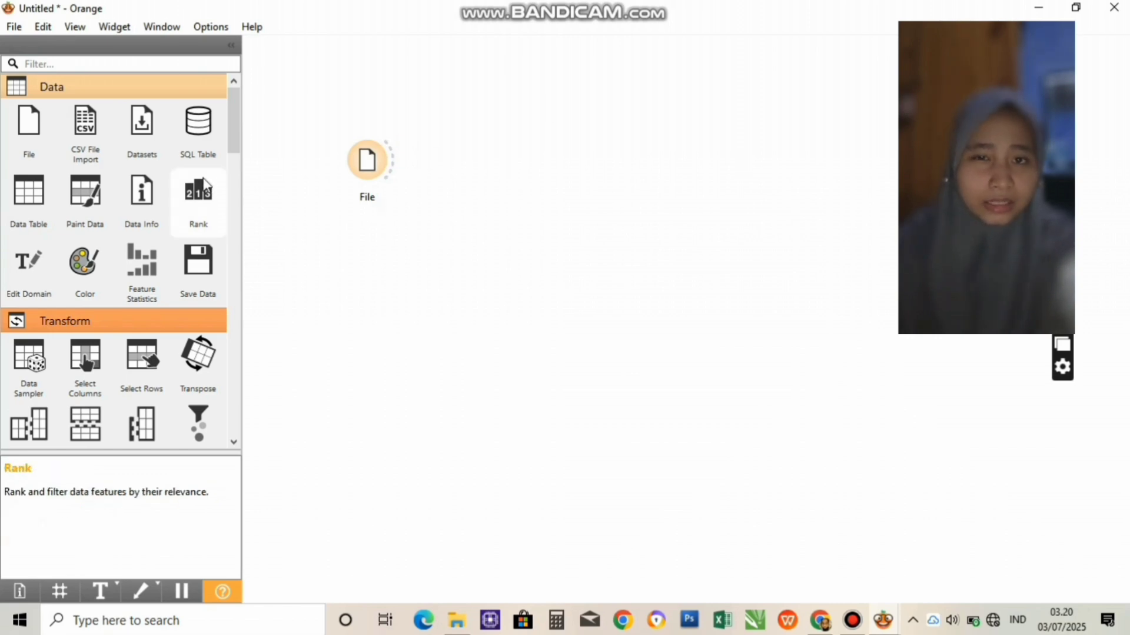
drag(397, 158, 502, 163)
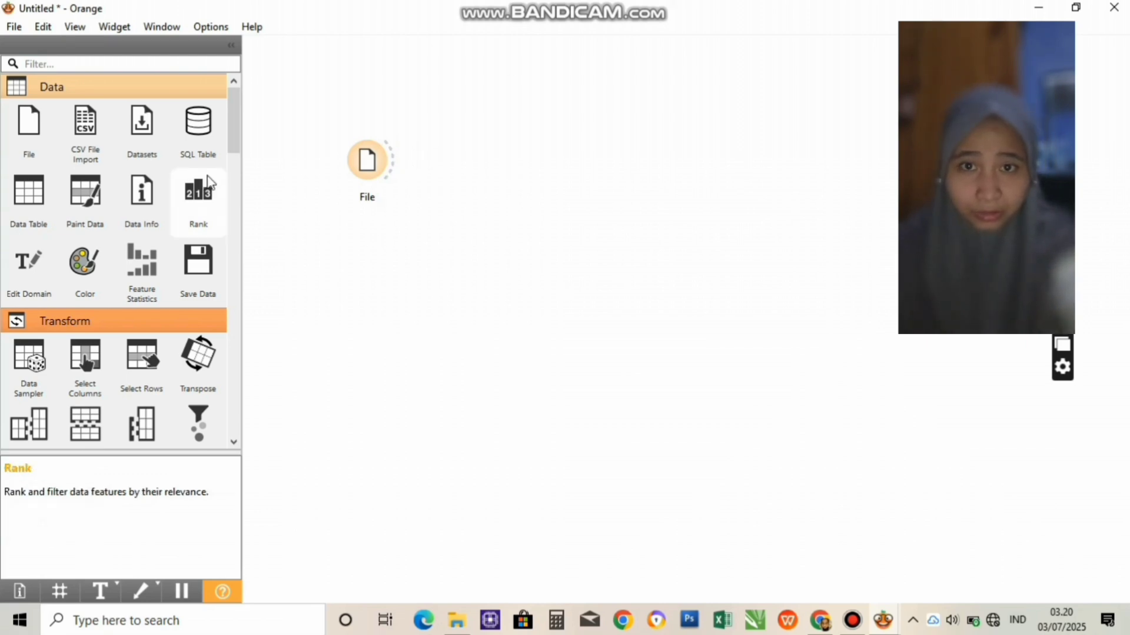
- Add a k-Means widget fed by the File widget's data output
drag(399, 165, 474, 159)
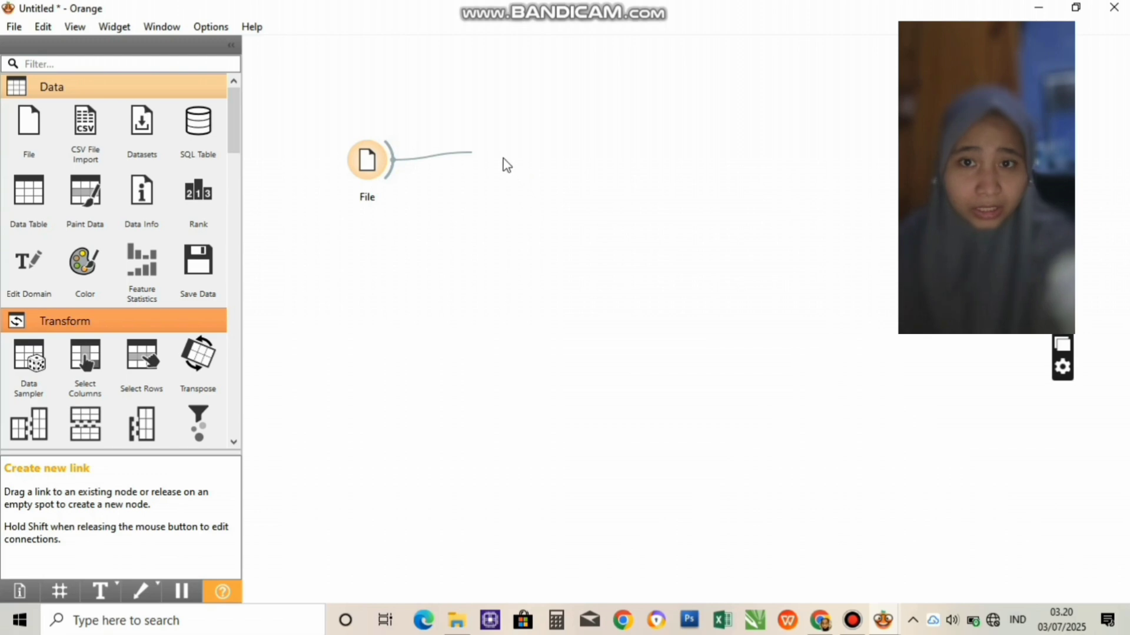
drag(490, 162, 488, 163)
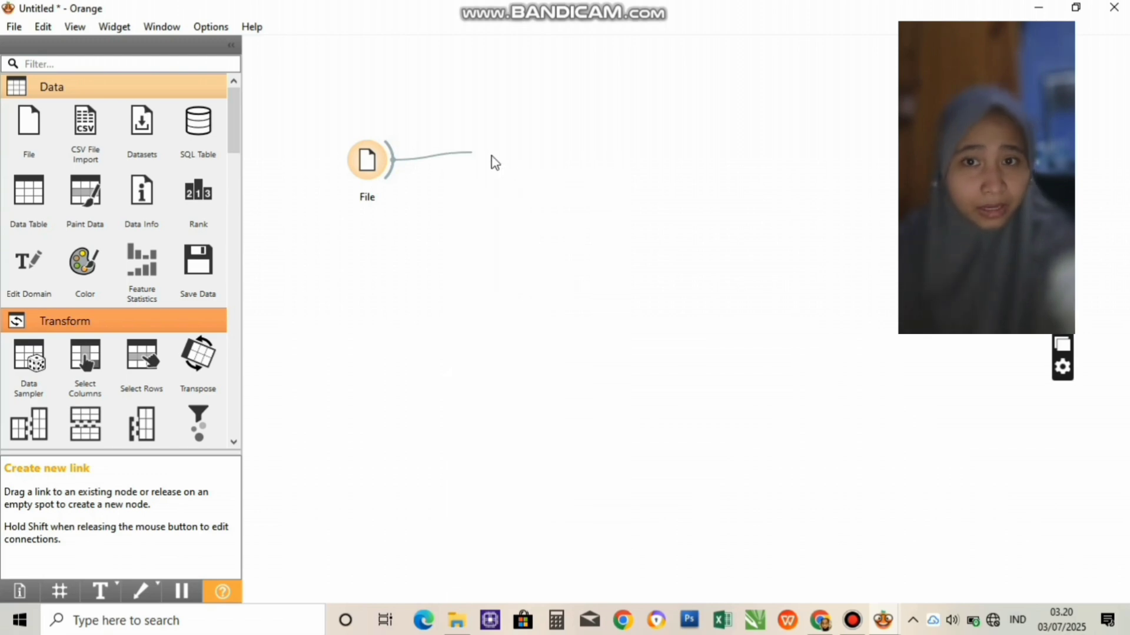
drag(491, 163, 488, 163)
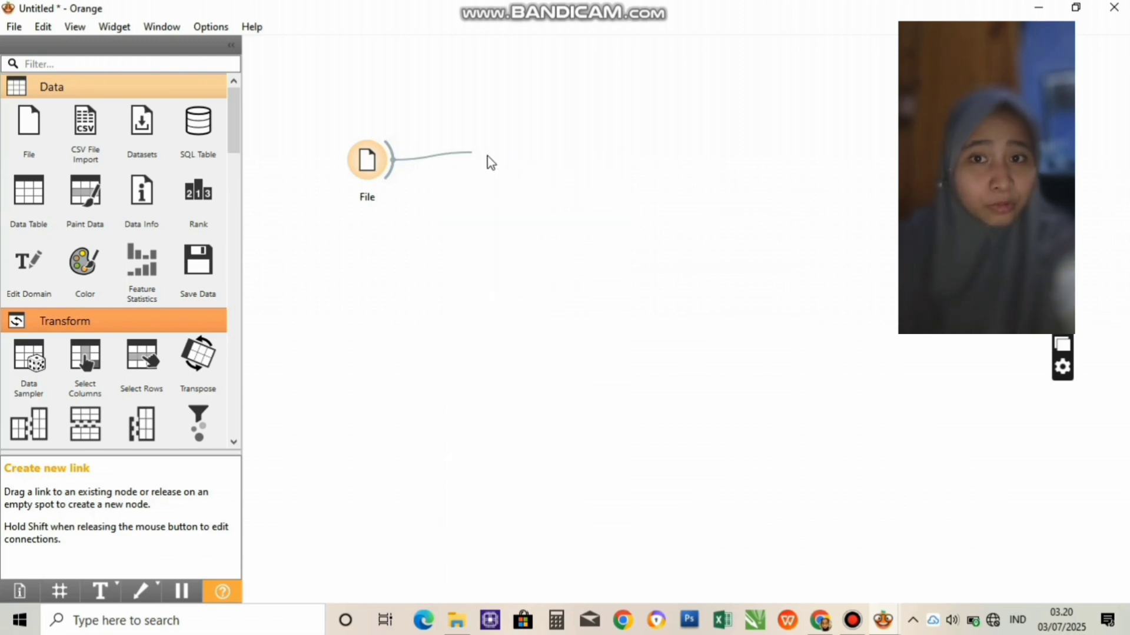
drag(487, 156, 487, 158)
text(k)
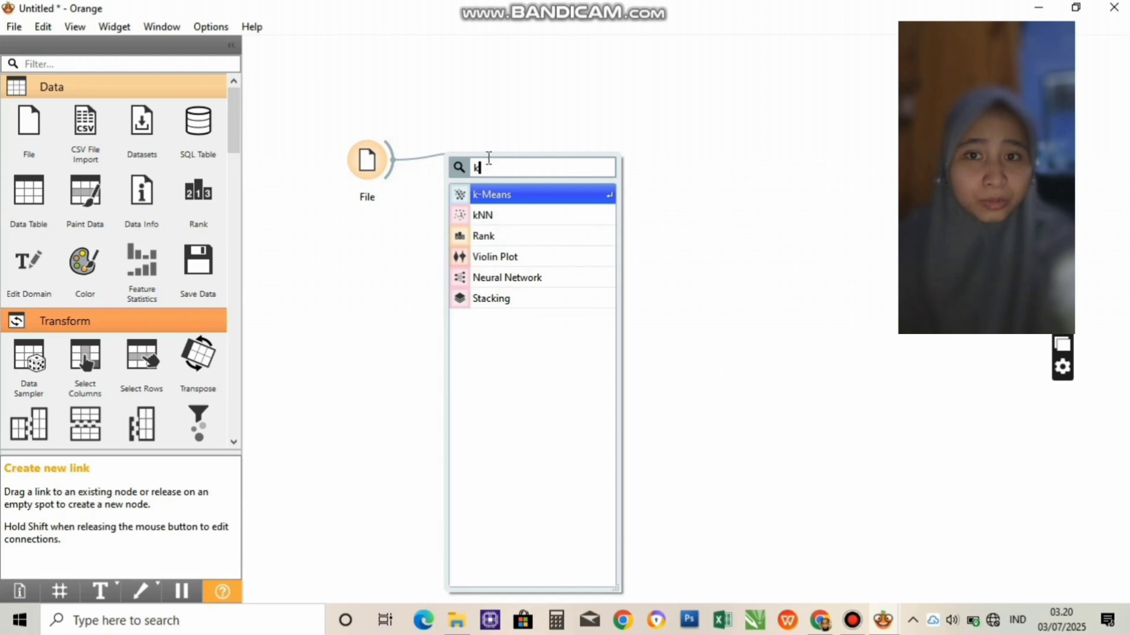
click(502, 204)
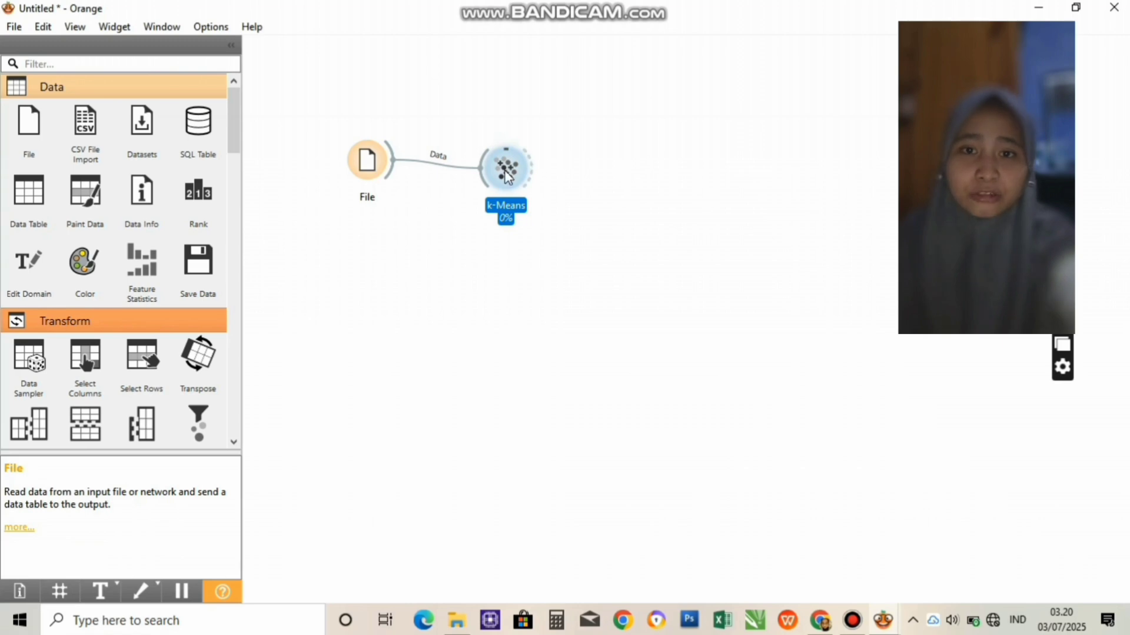
- Open the k-Means settings and examine the number of clusters, column normalization, initialization, re-runs and maximum iterations
double_click(506, 175)
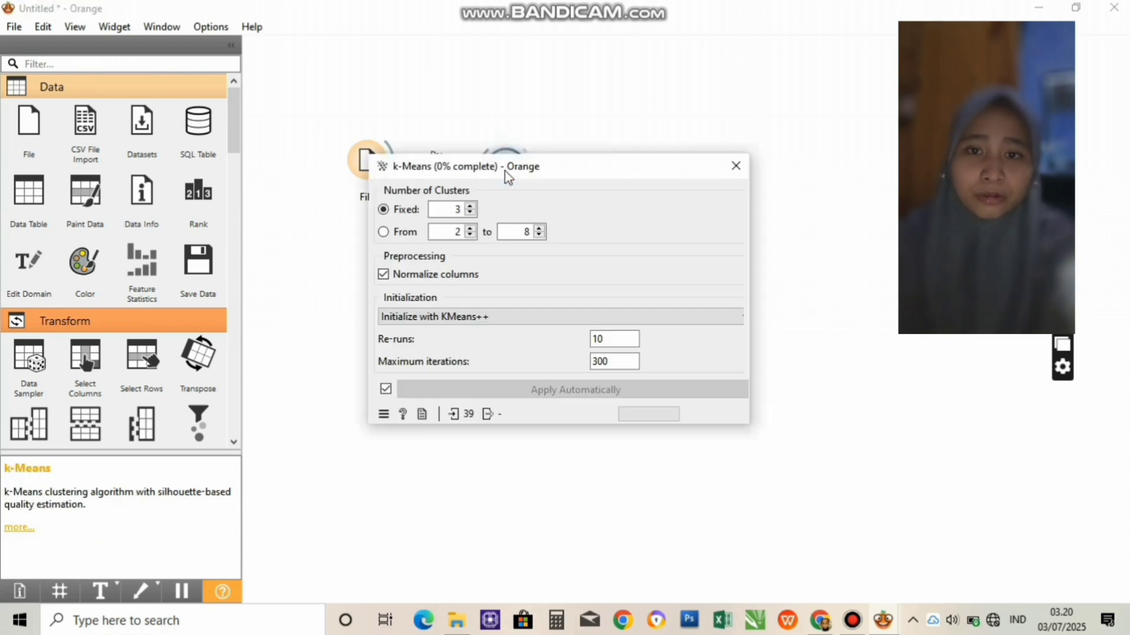
click(734, 167)
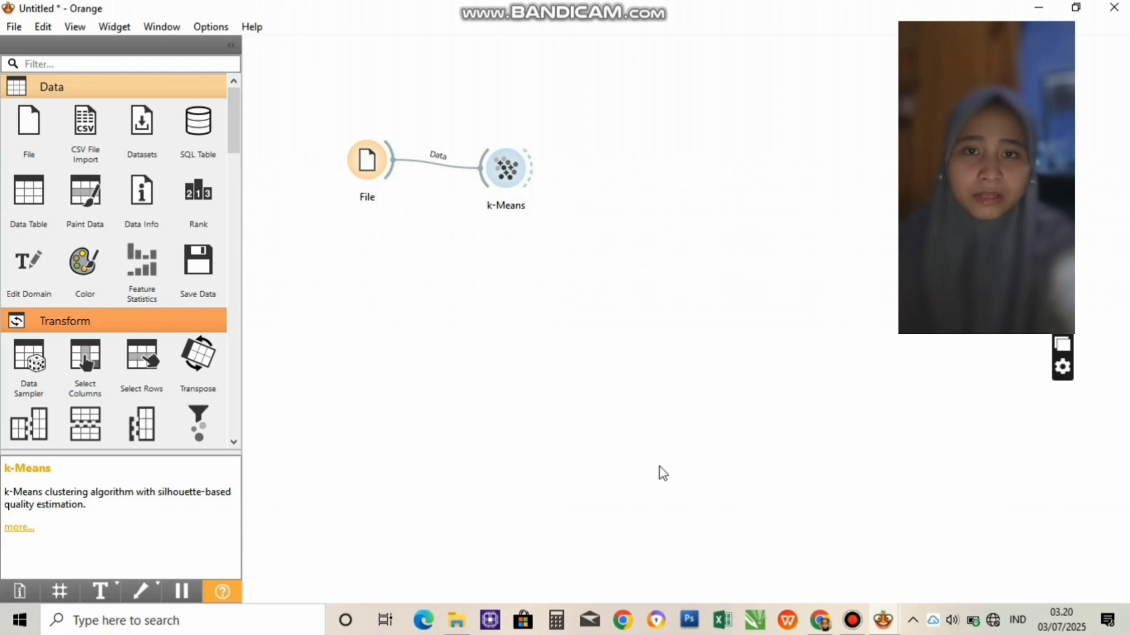
double_click(505, 171)
key(Escape)
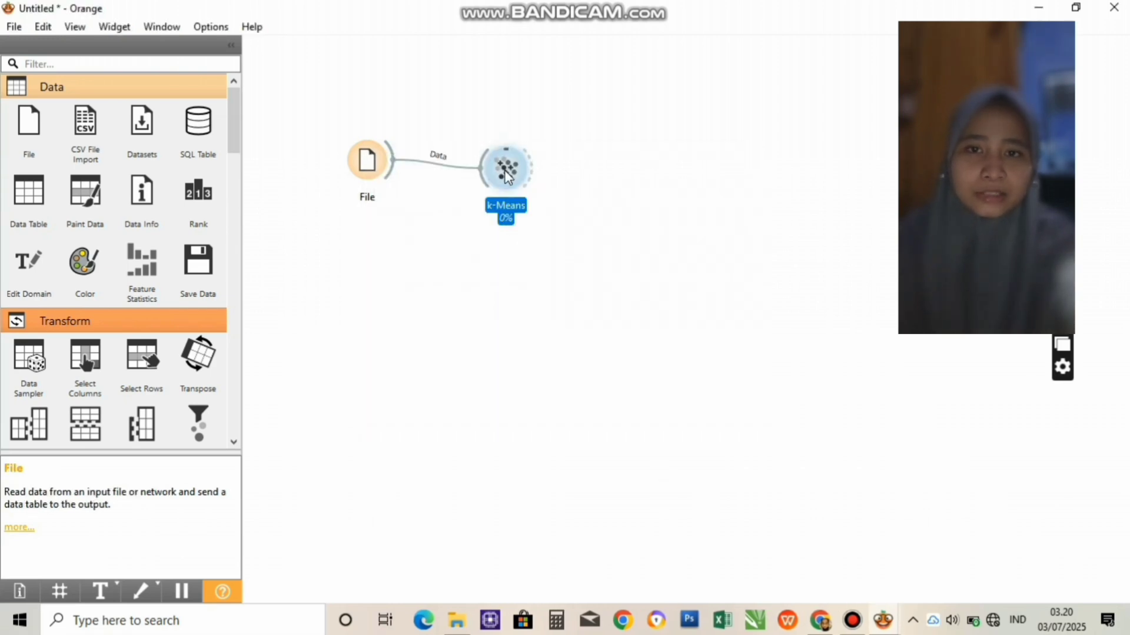
double_click(506, 172)
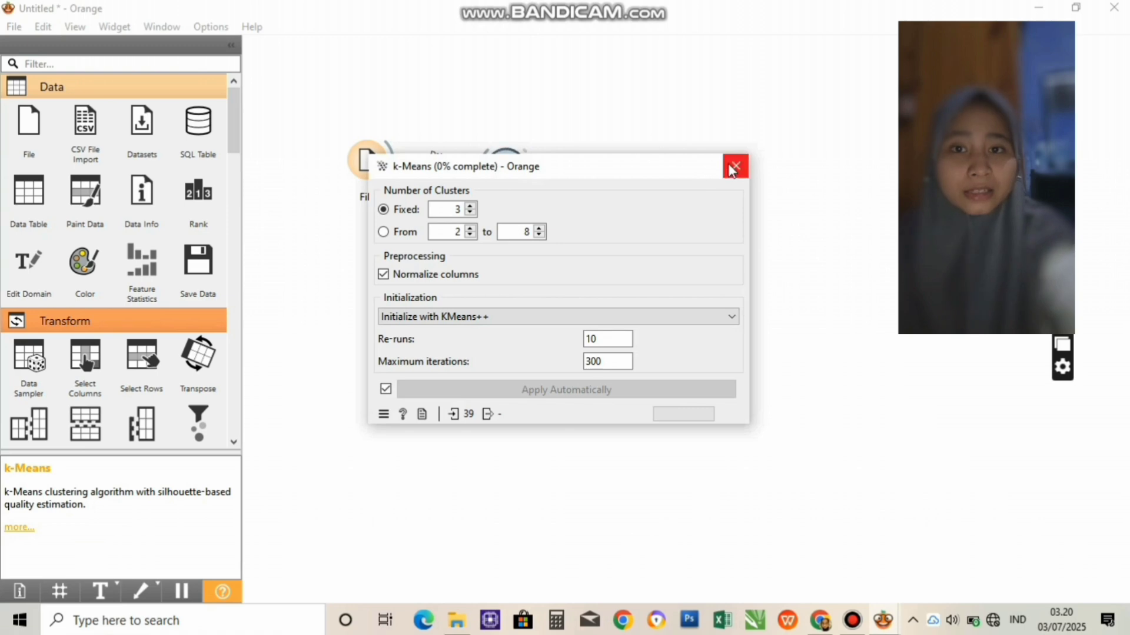
click(733, 167)
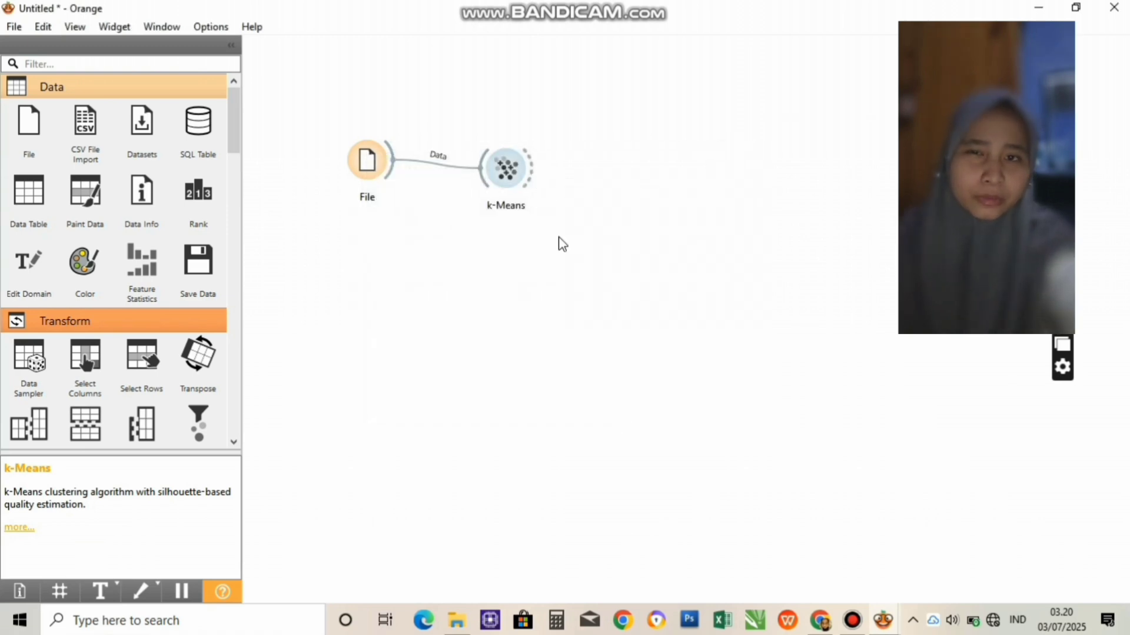
double_click(505, 174)
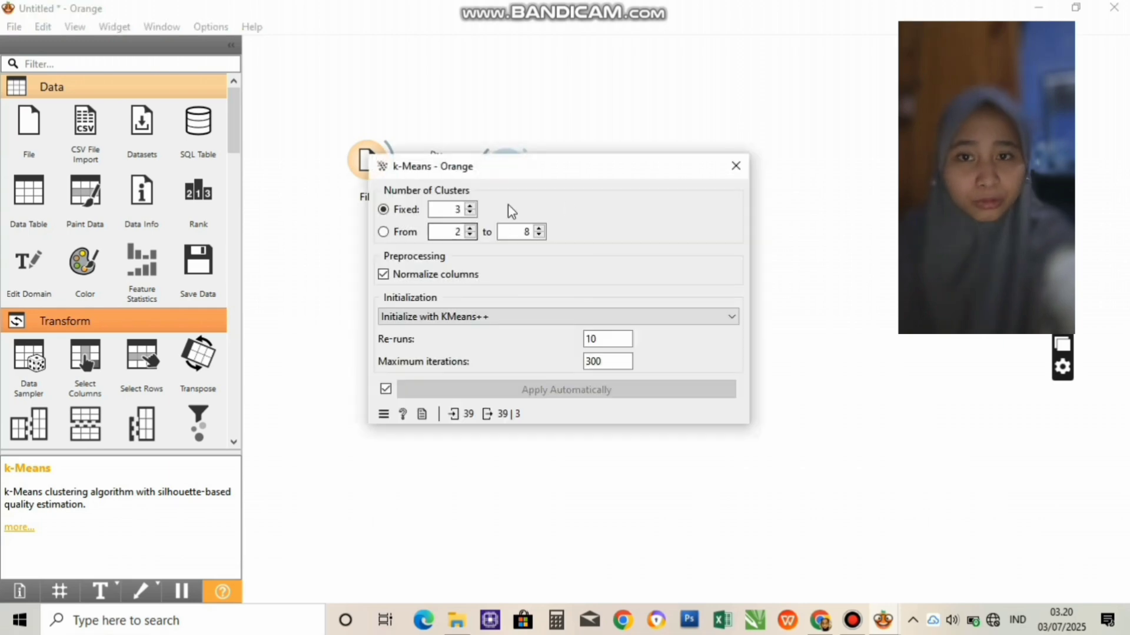
click(736, 166)
double_click(505, 171)
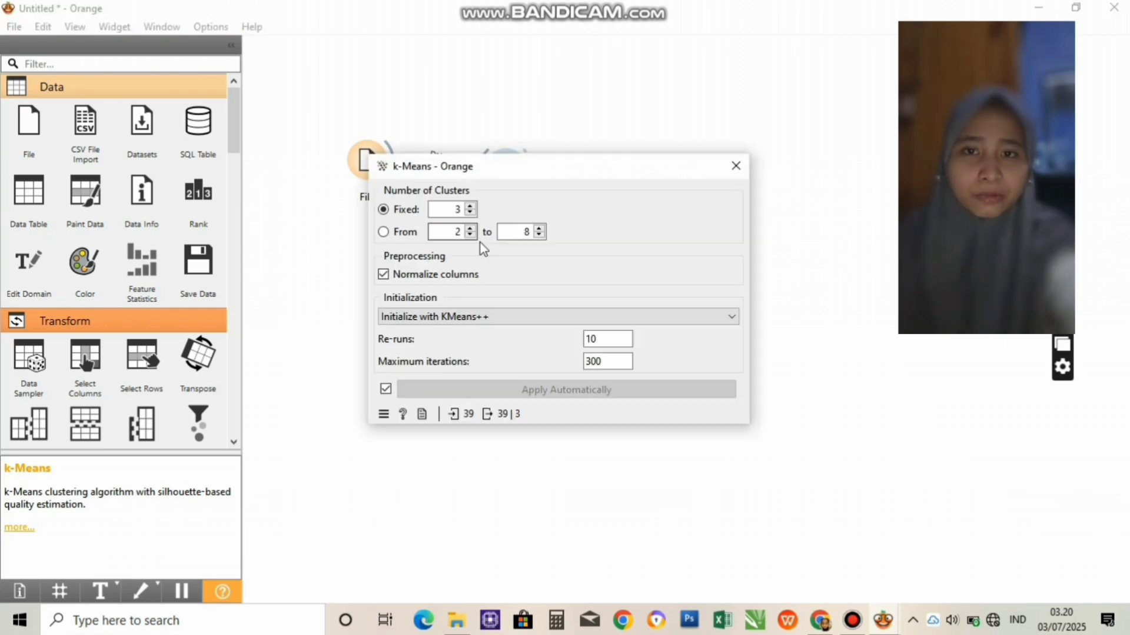
click(735, 166)
double_click(505, 170)
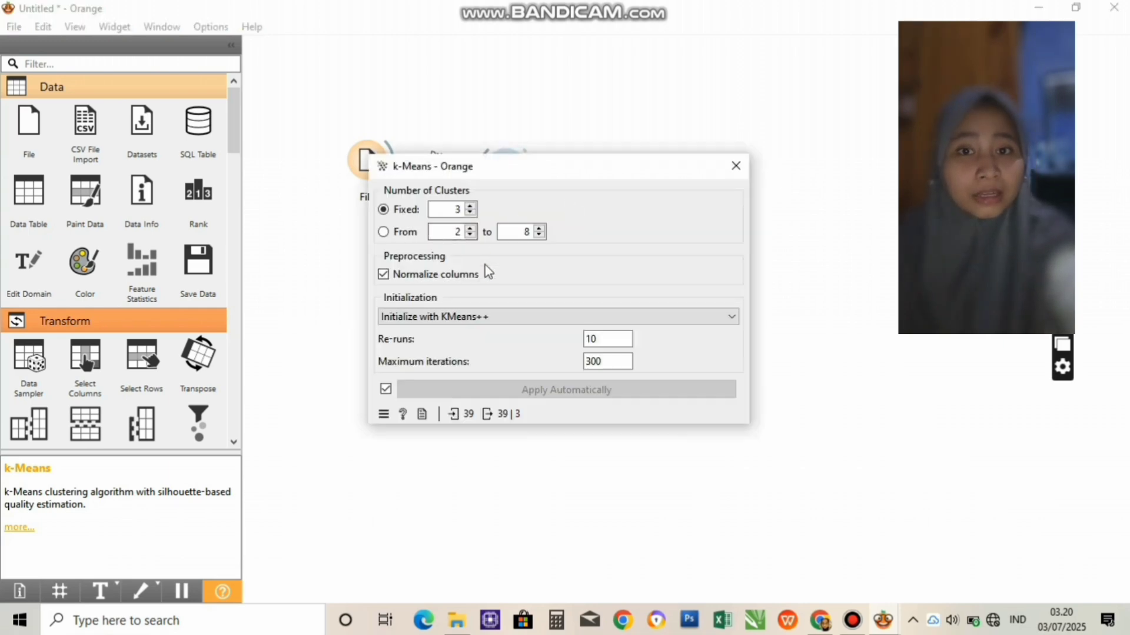
click(735, 166)
key(Return)
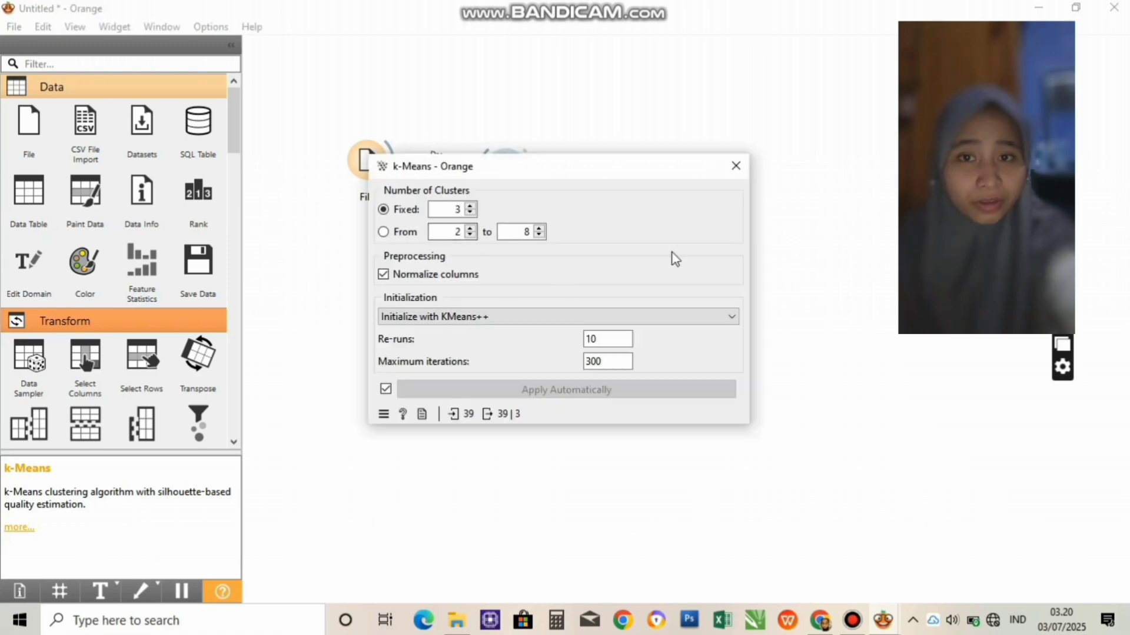
click(738, 170)
key(Return)
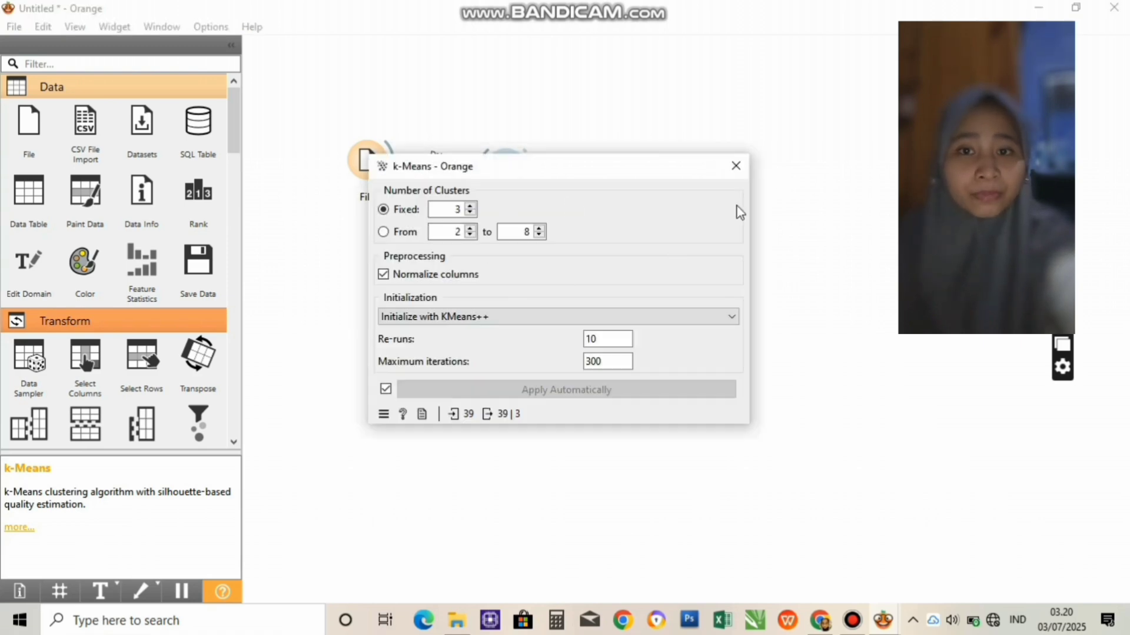
- Review the k-Means cluster count, column normalization and initialization settings once more, and close them
click(737, 169)
key(Return)
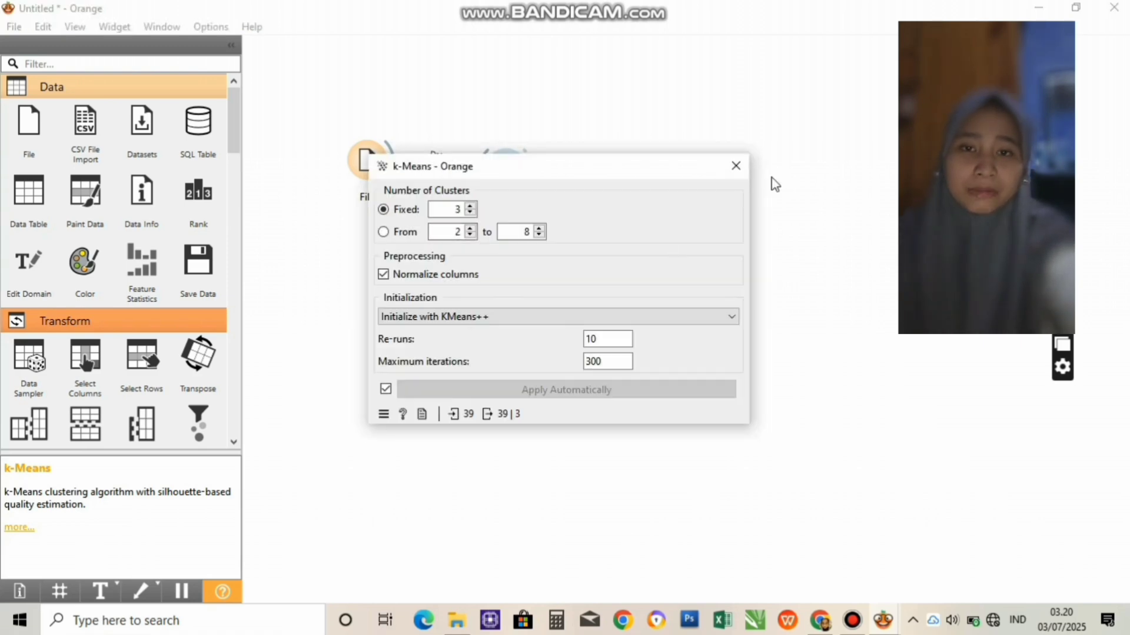
click(736, 171)
key(Return)
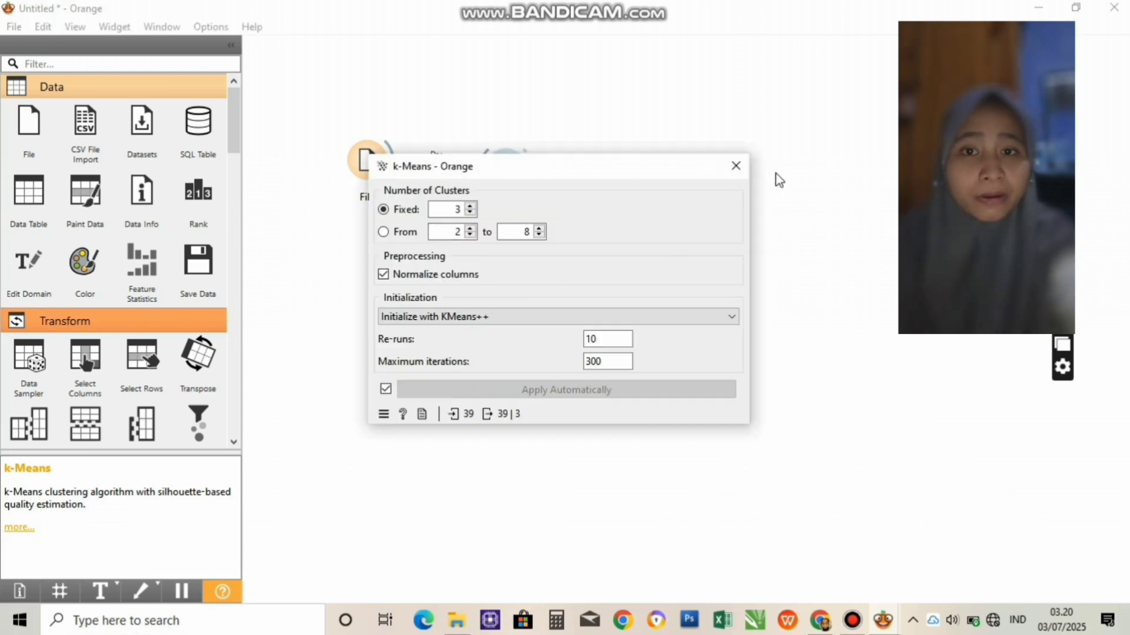
click(738, 171)
key(Return)
click(737, 171)
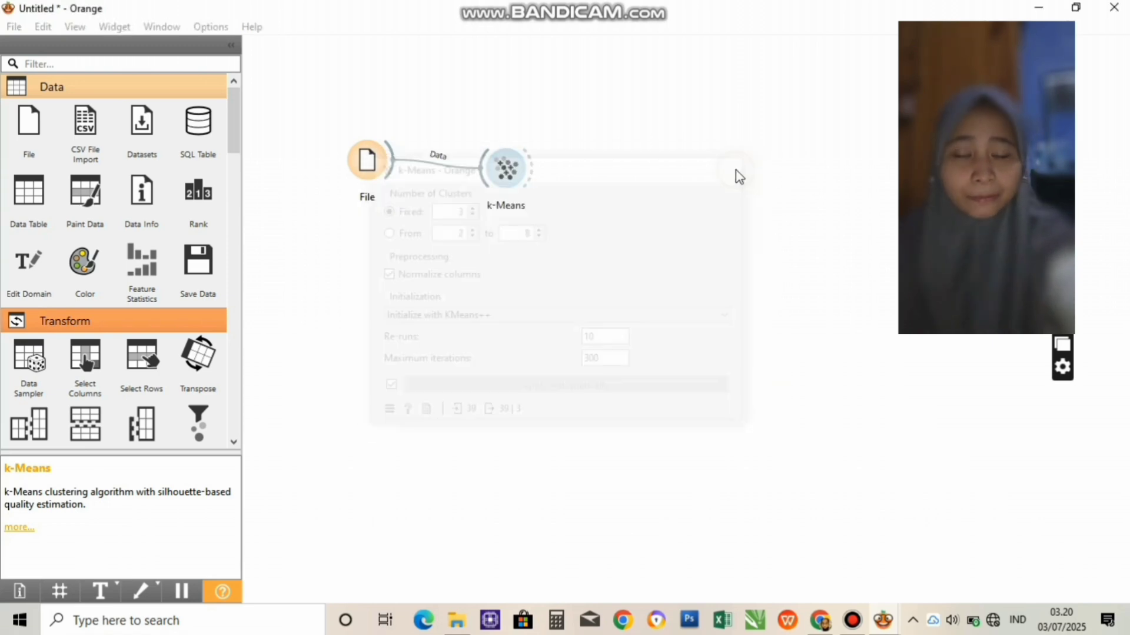
key(Return)
click(736, 172)
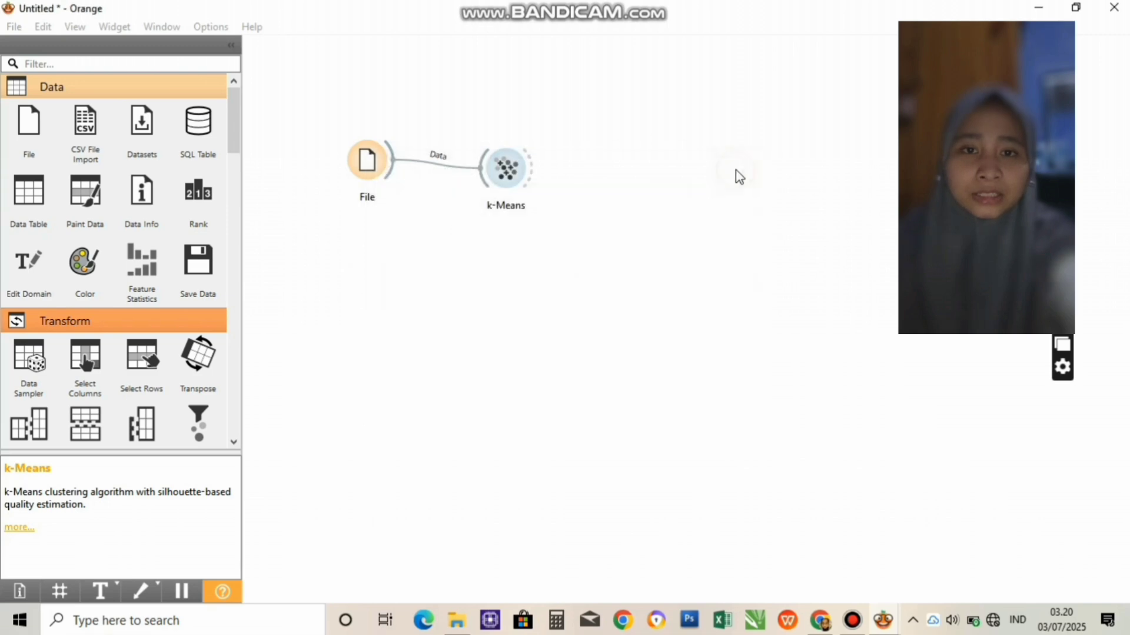
key(Return)
click(736, 166)
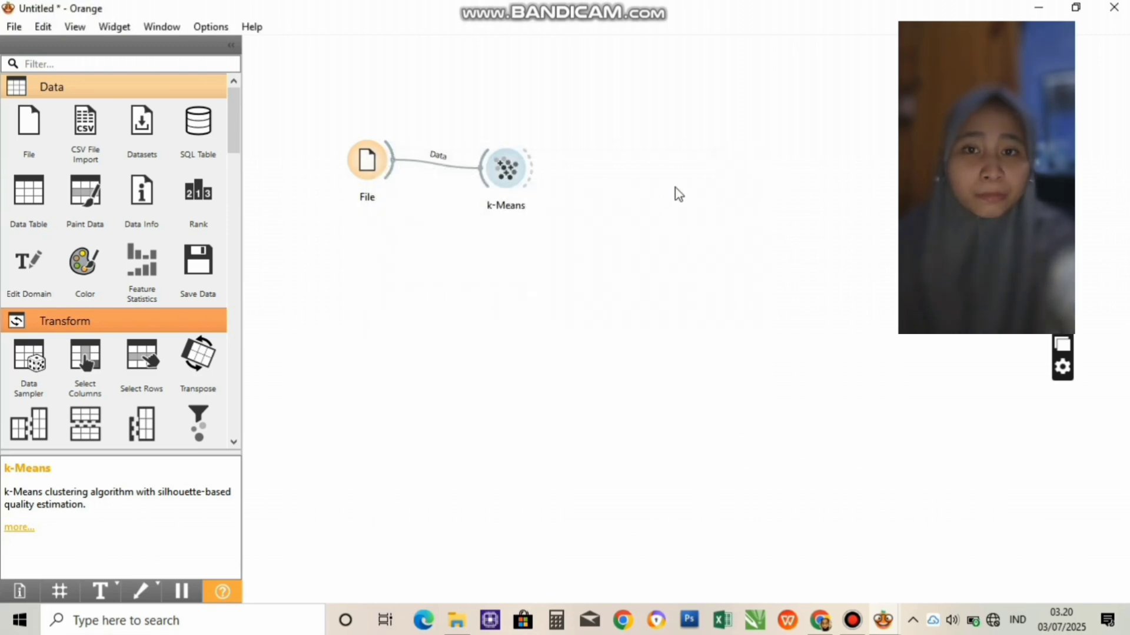
key(Return)
click(735, 167)
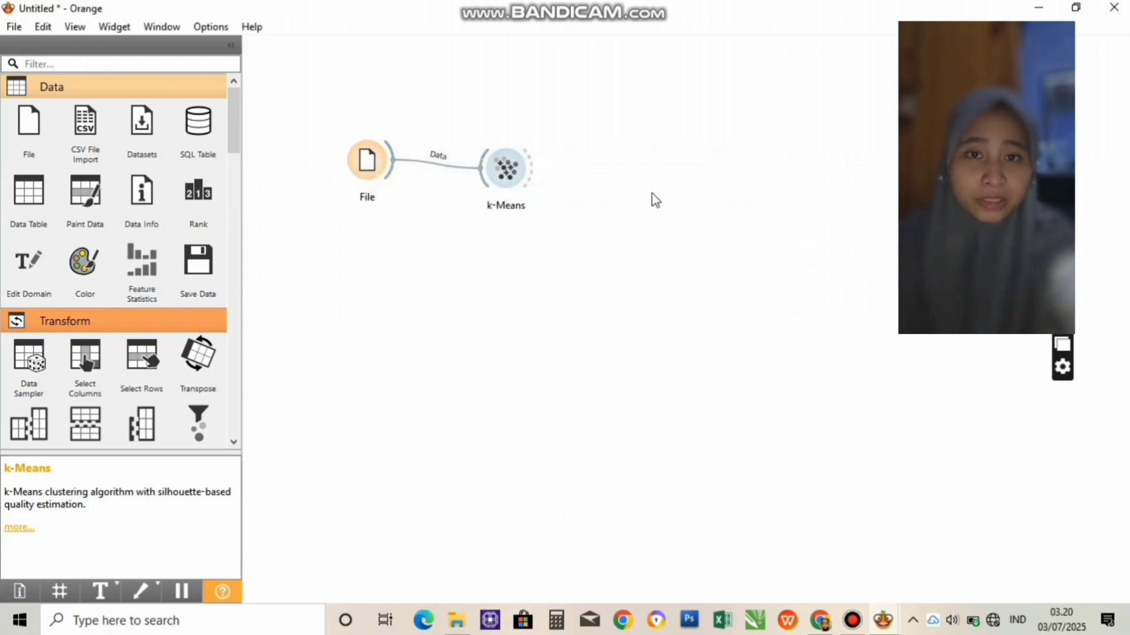
key(Return)
click(735, 167)
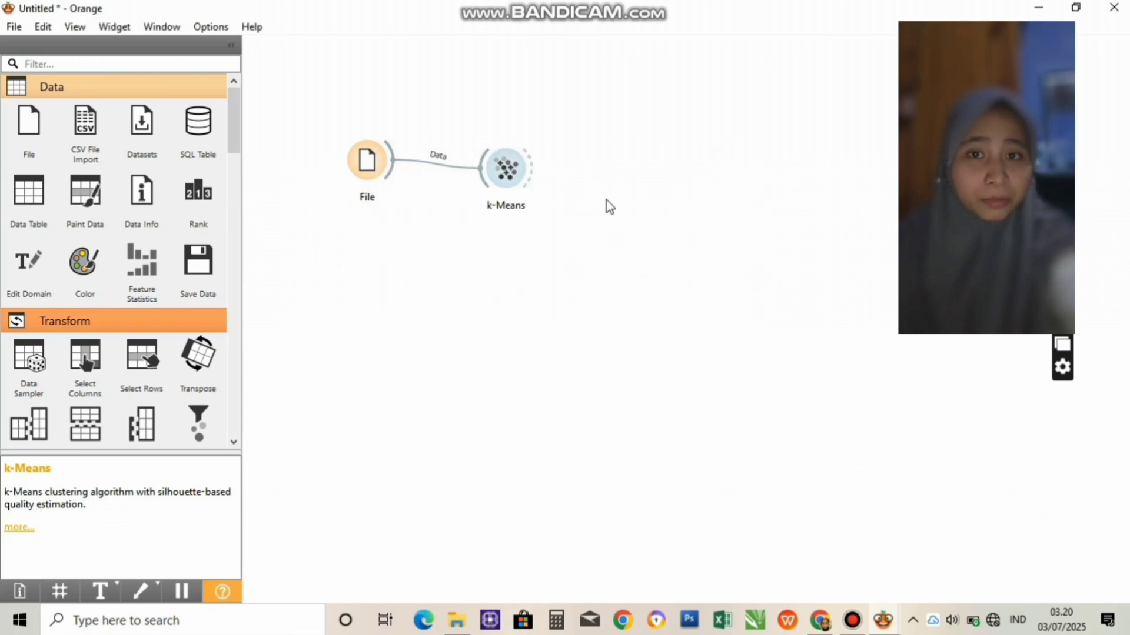
key(Return)
click(736, 167)
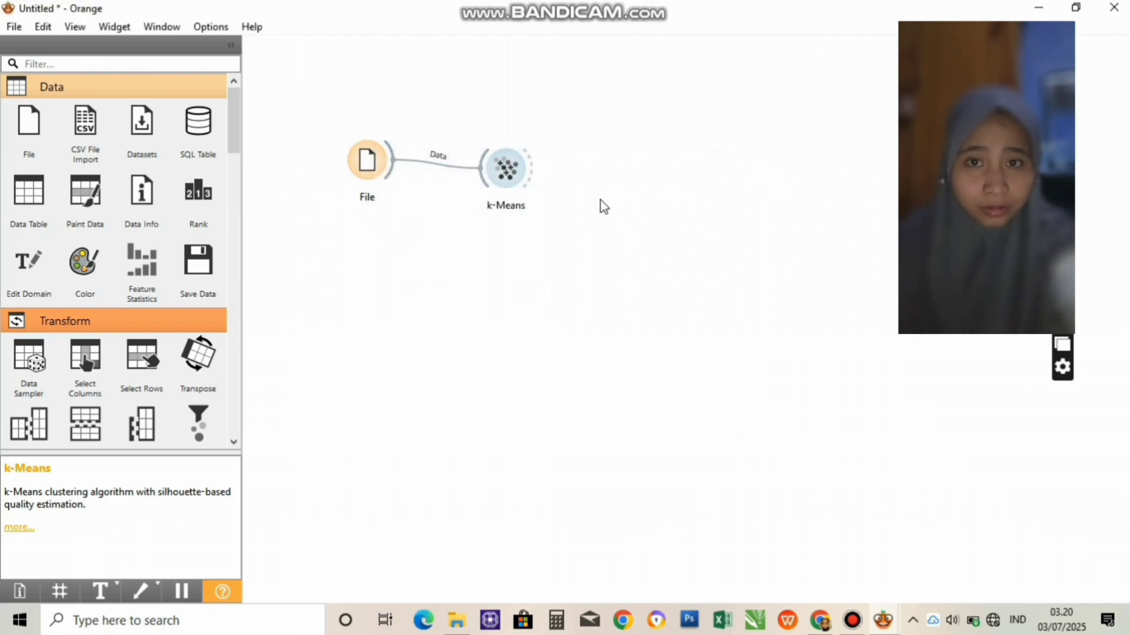
key(Return)
click(736, 167)
key(Return)
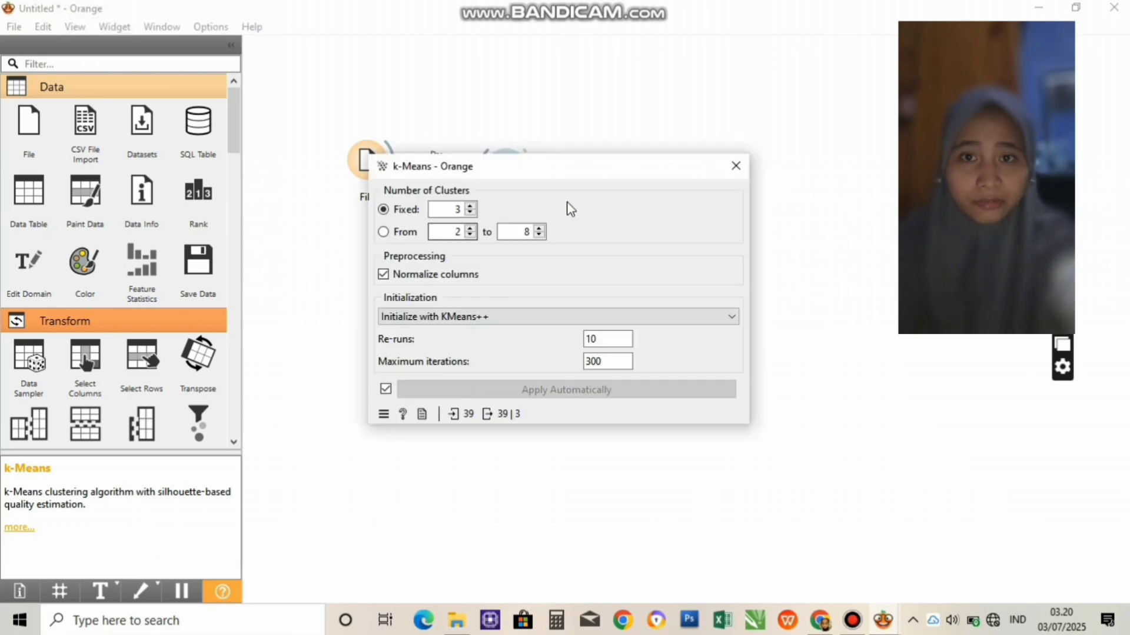
click(735, 168)
key(Return)
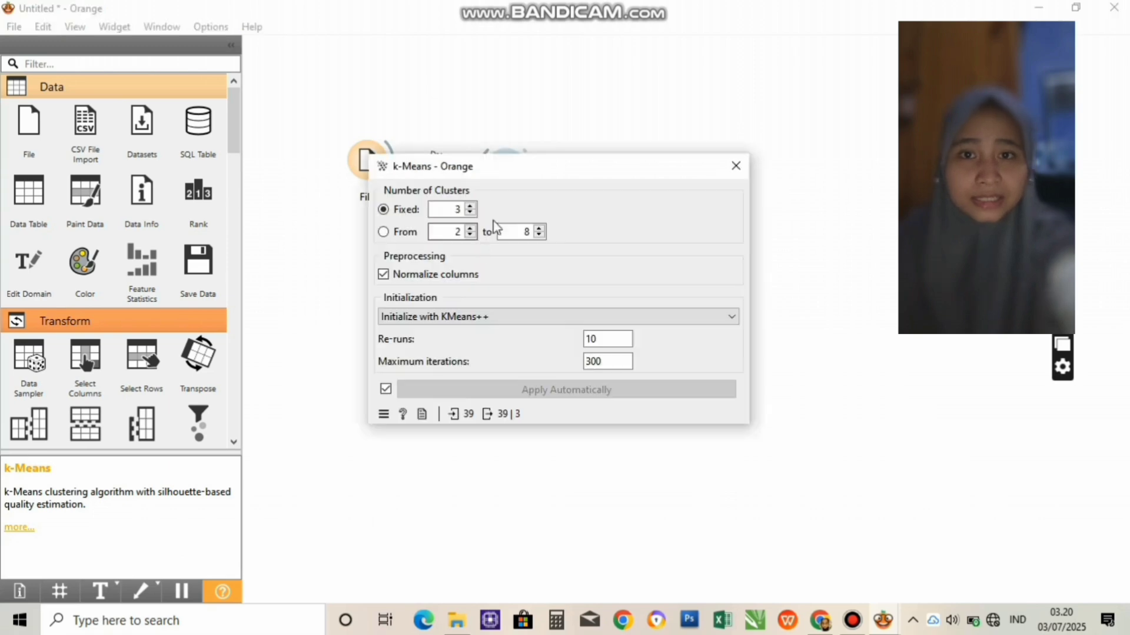
click(736, 170)
key(Return)
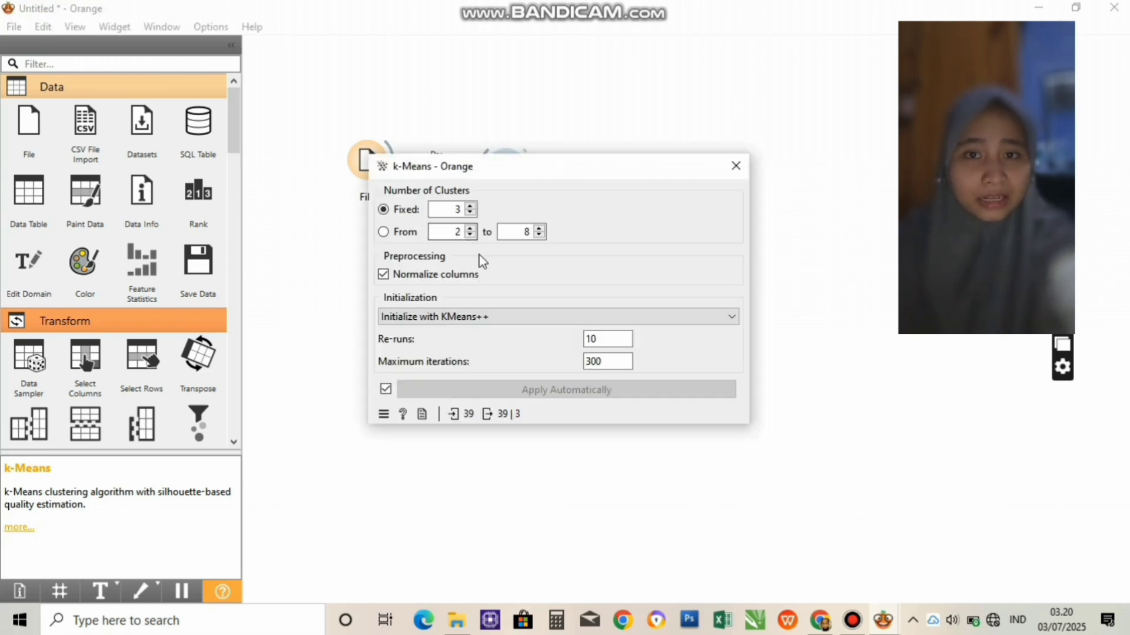
click(736, 171)
key(Return)
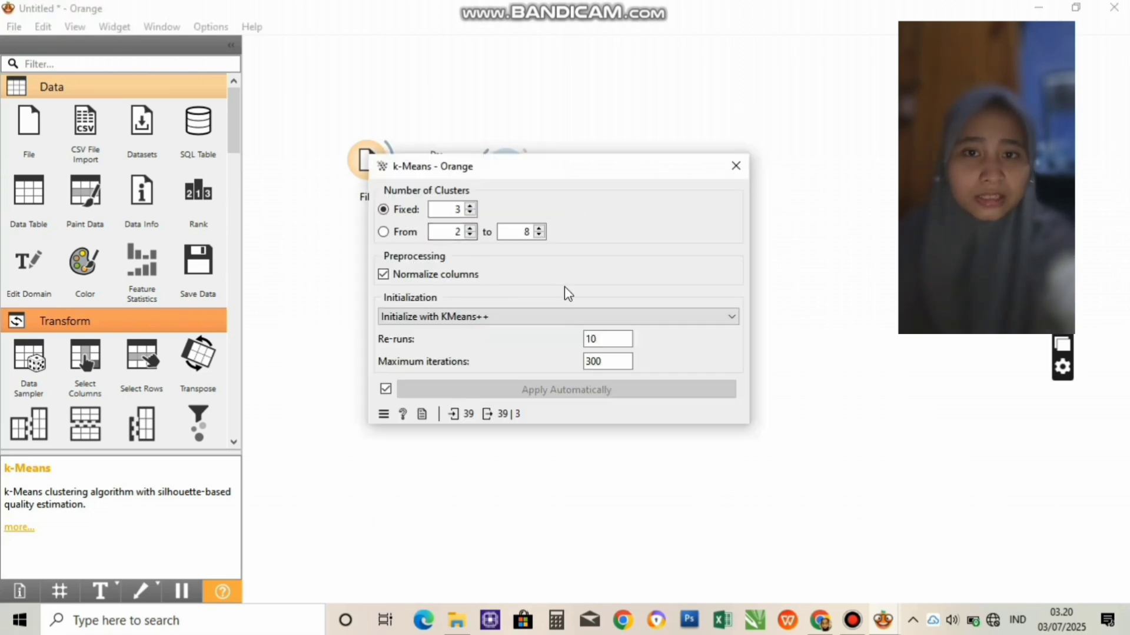
click(735, 167)
key(Return)
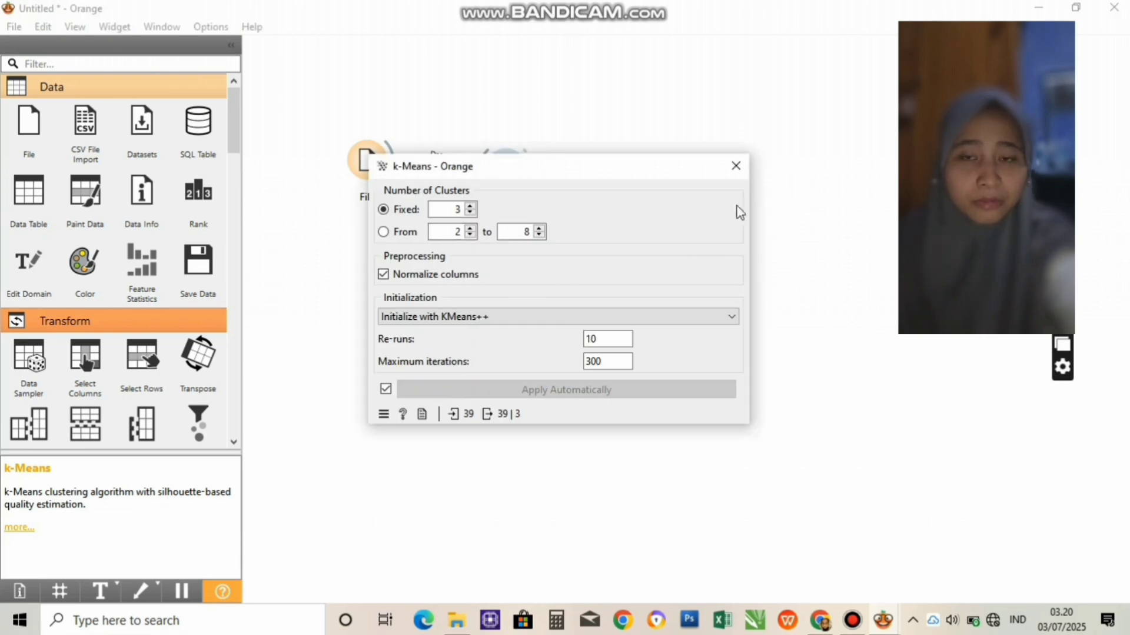
click(735, 167)
key(Return)
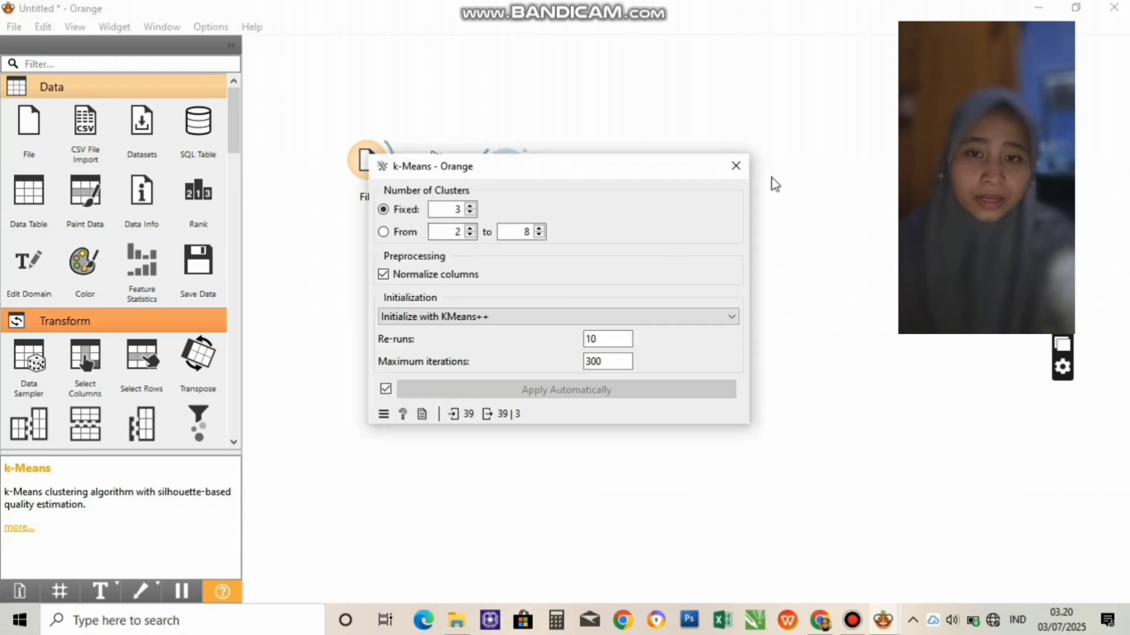
click(735, 167)
key(Return)
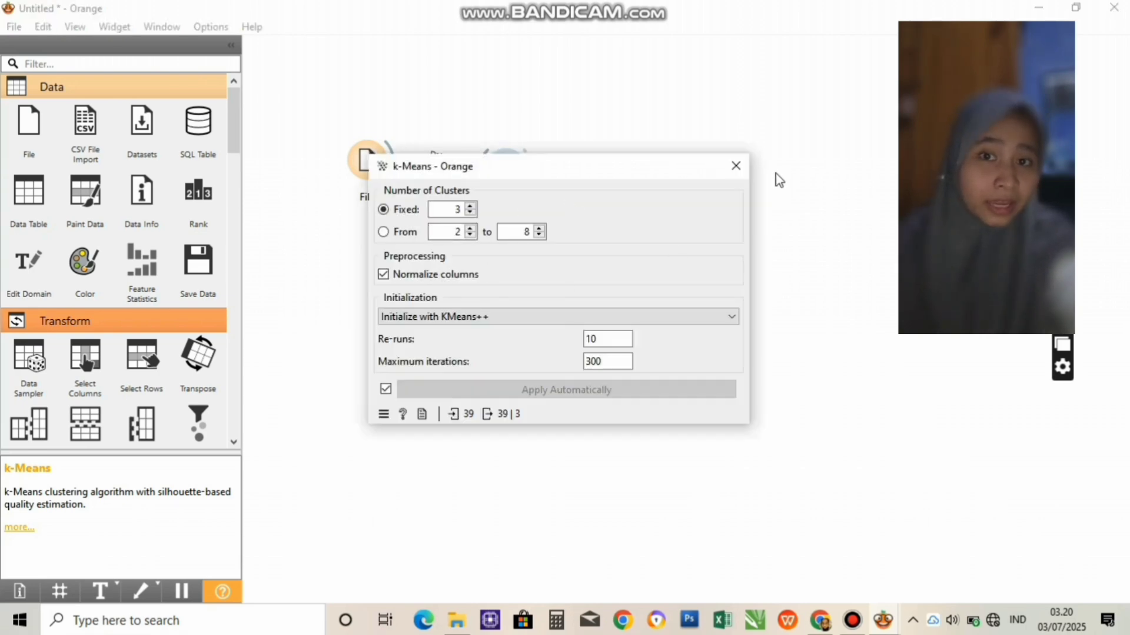
click(736, 167)
key(Return)
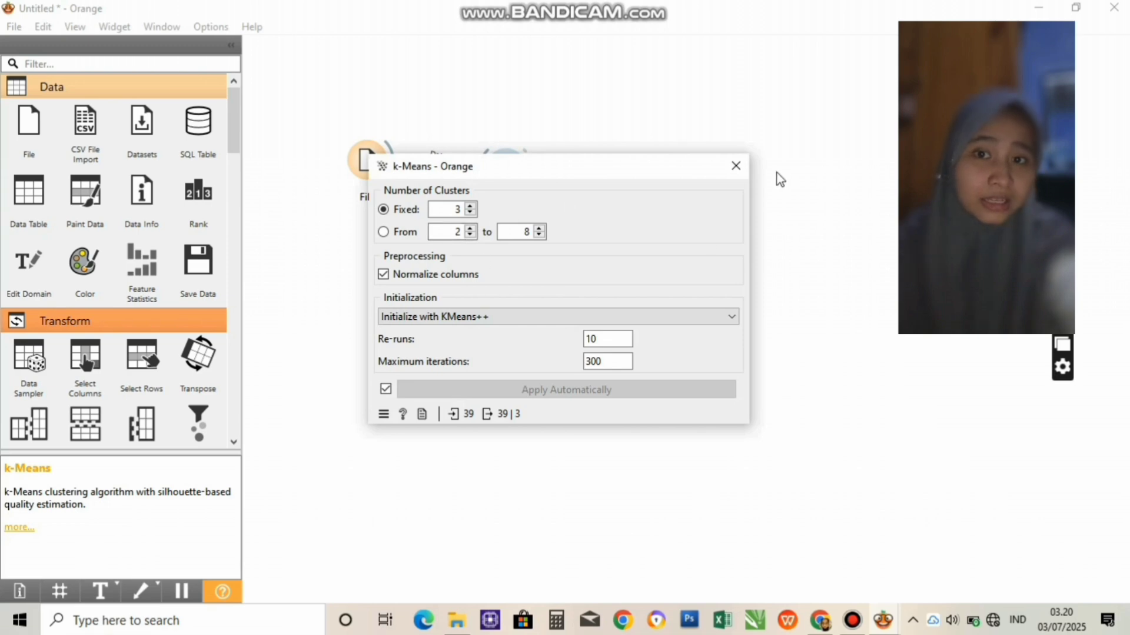
click(736, 171)
key(Return)
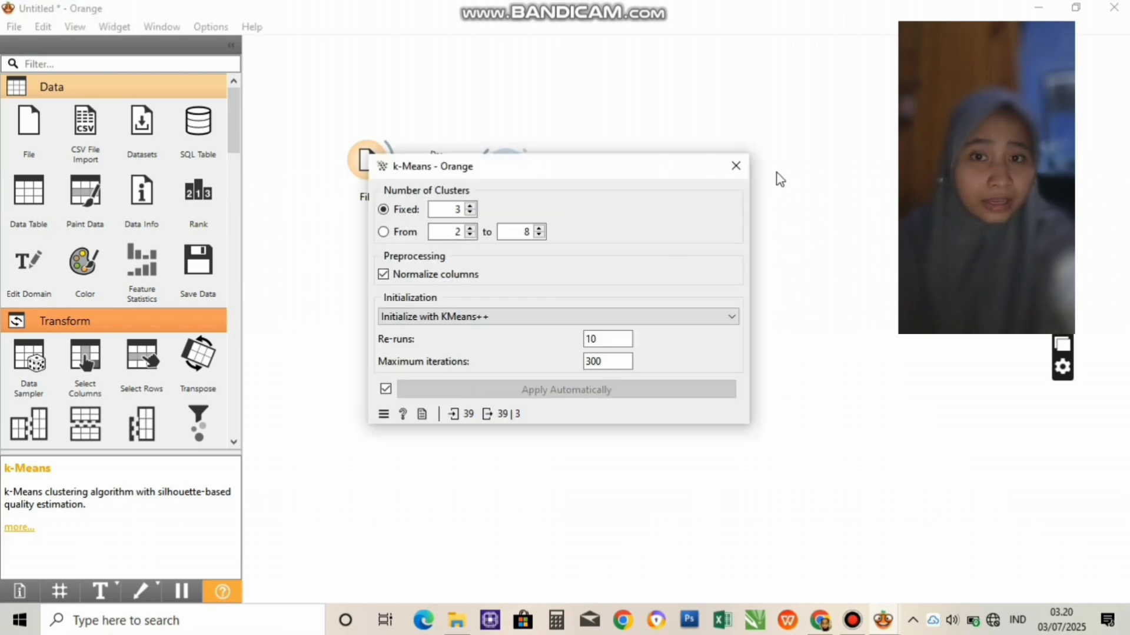
click(736, 171)
key(Return)
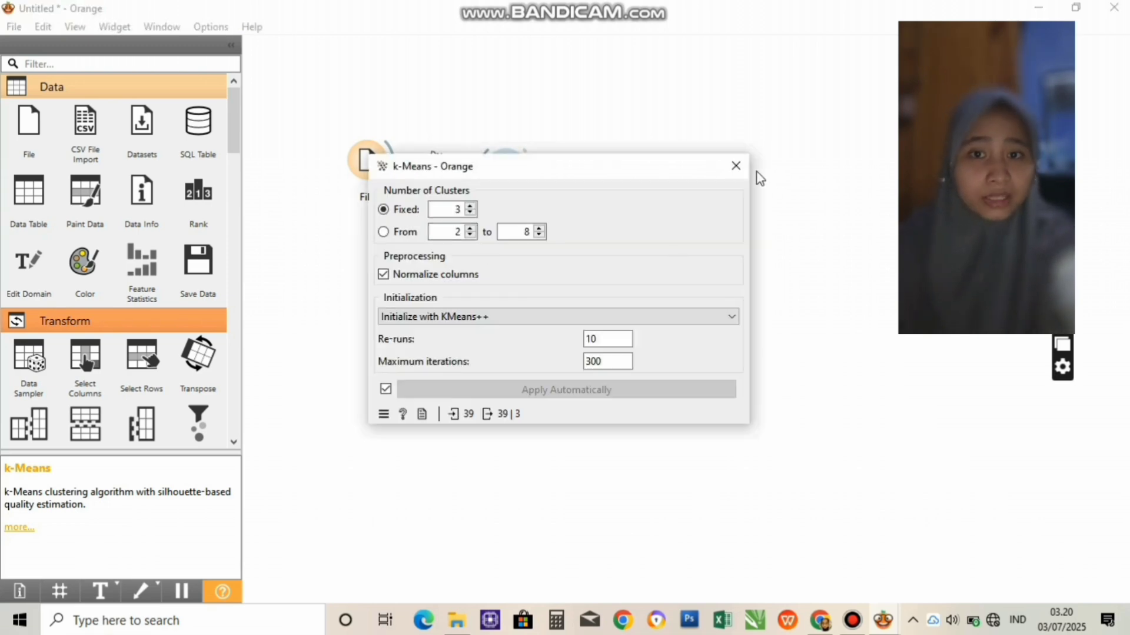
click(736, 171)
key(Return)
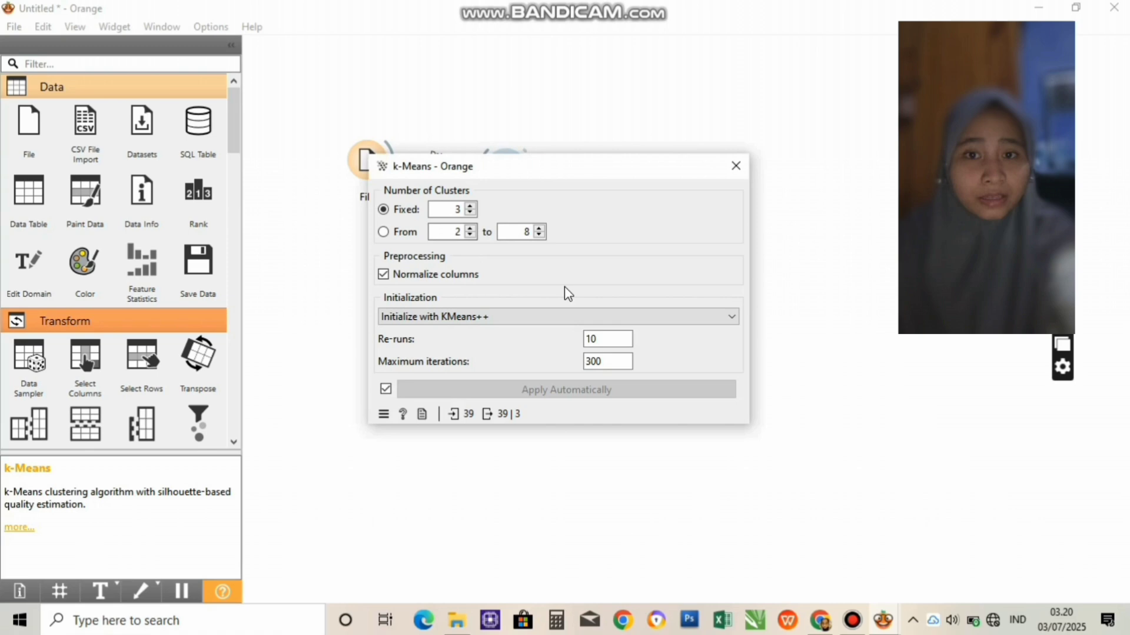
click(736, 168)
key(Return)
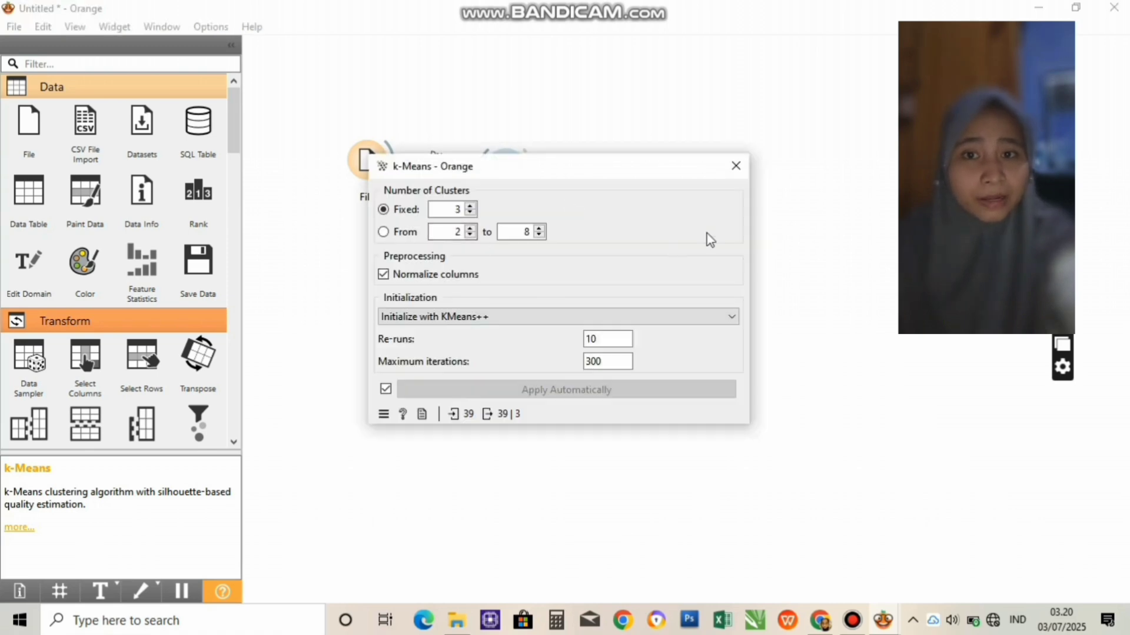
click(736, 167)
key(Return)
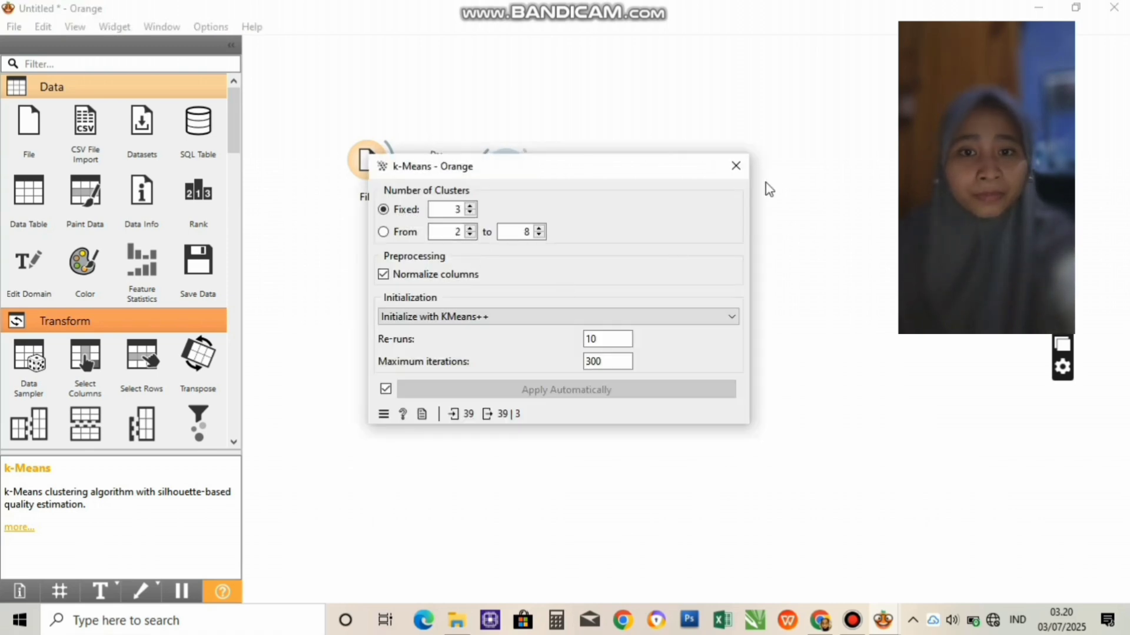
click(736, 168)
key(Return)
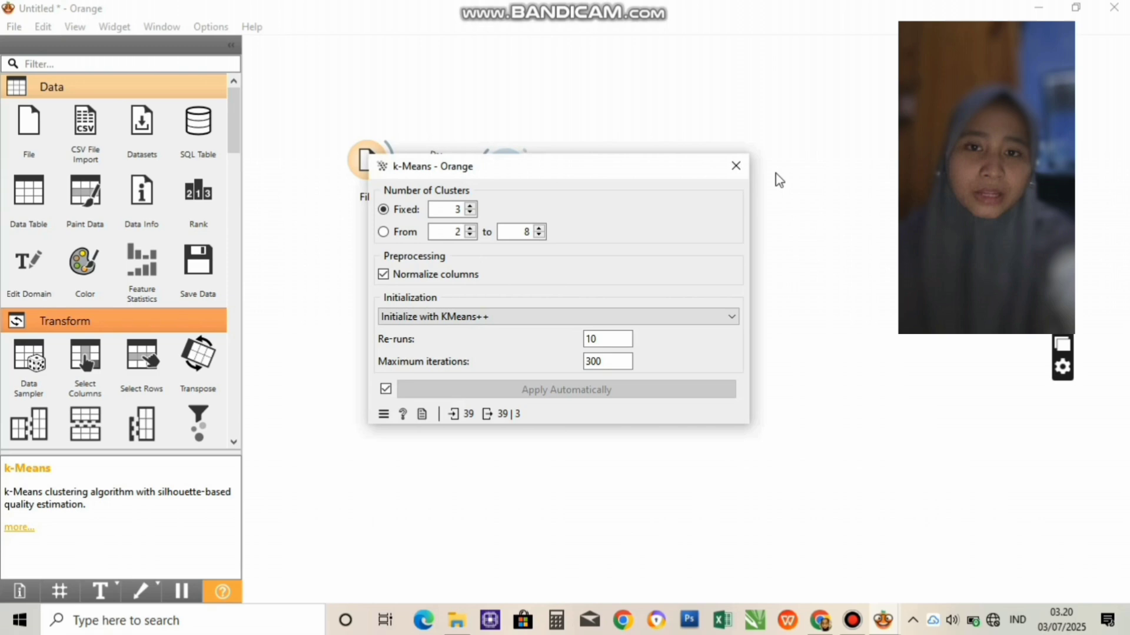
click(736, 168)
key(Return)
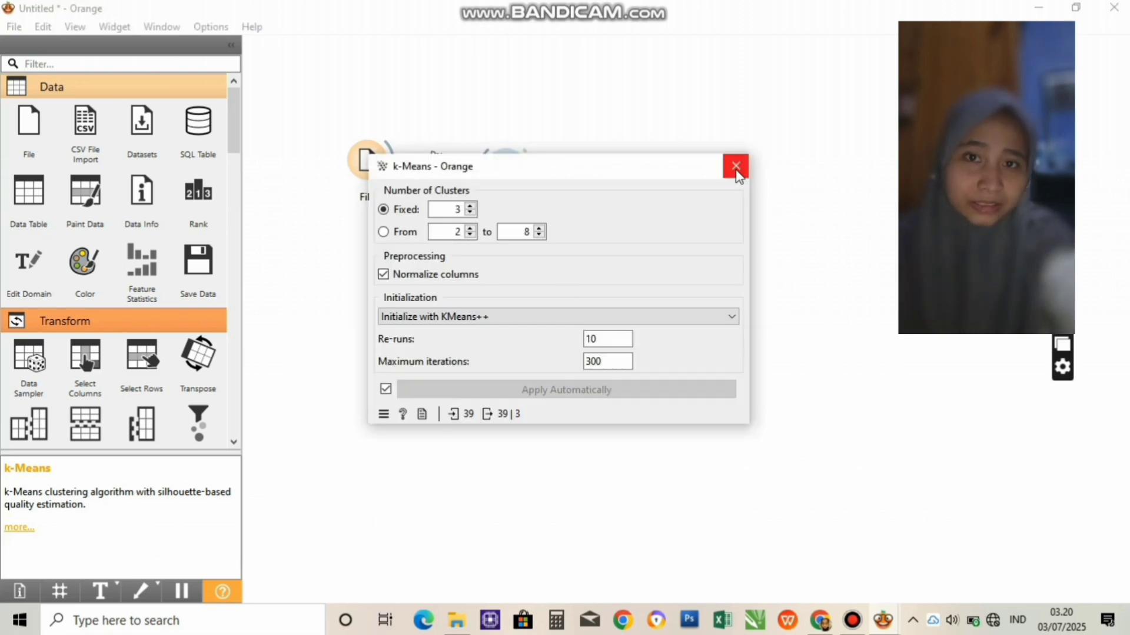
click(737, 167)
double_click(585, 194)
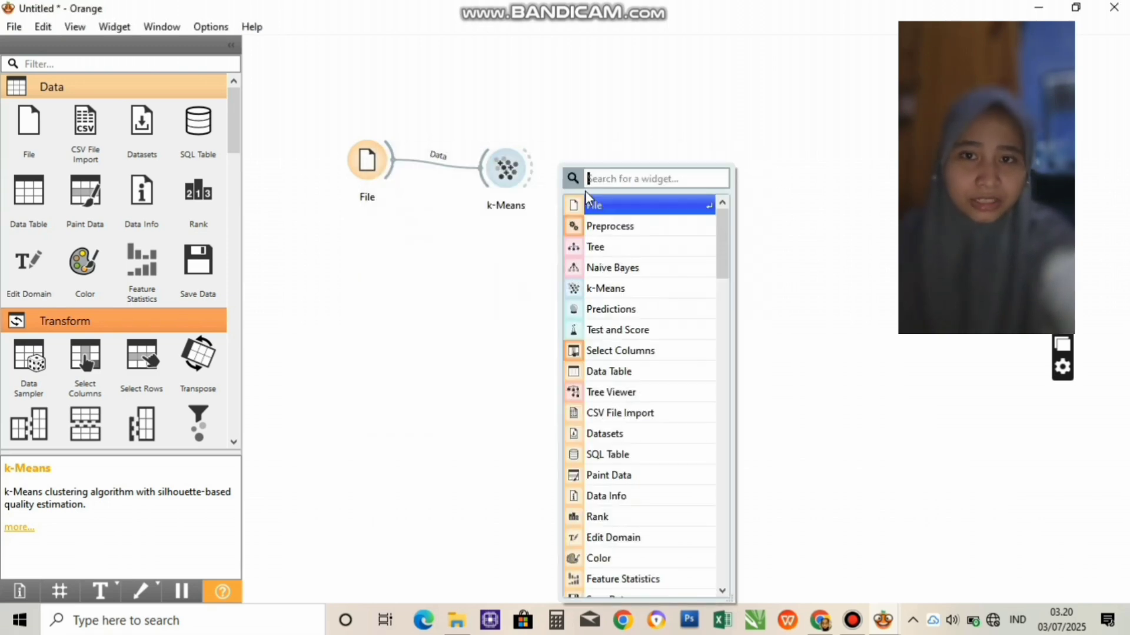
text(pr)
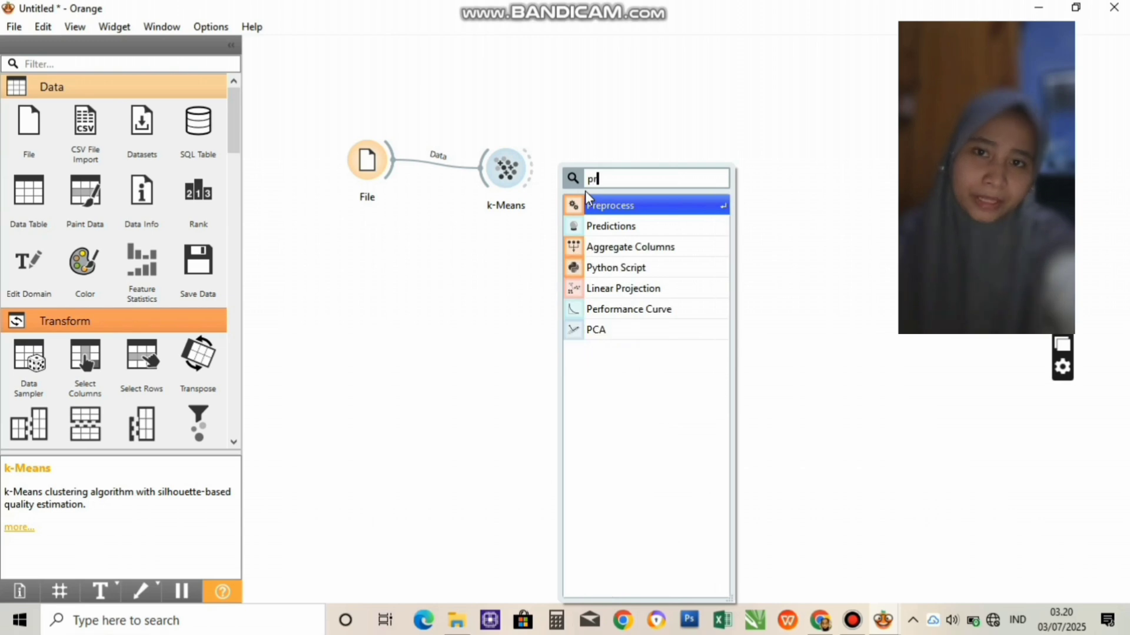
click(612, 227)
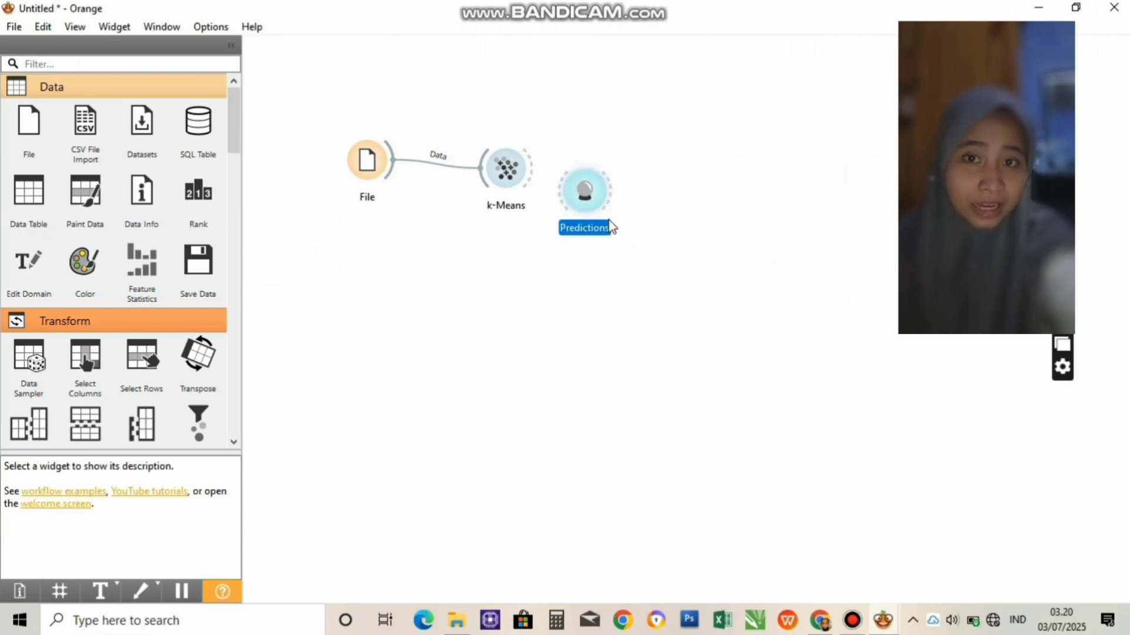
drag(586, 191, 623, 192)
key(Delete)
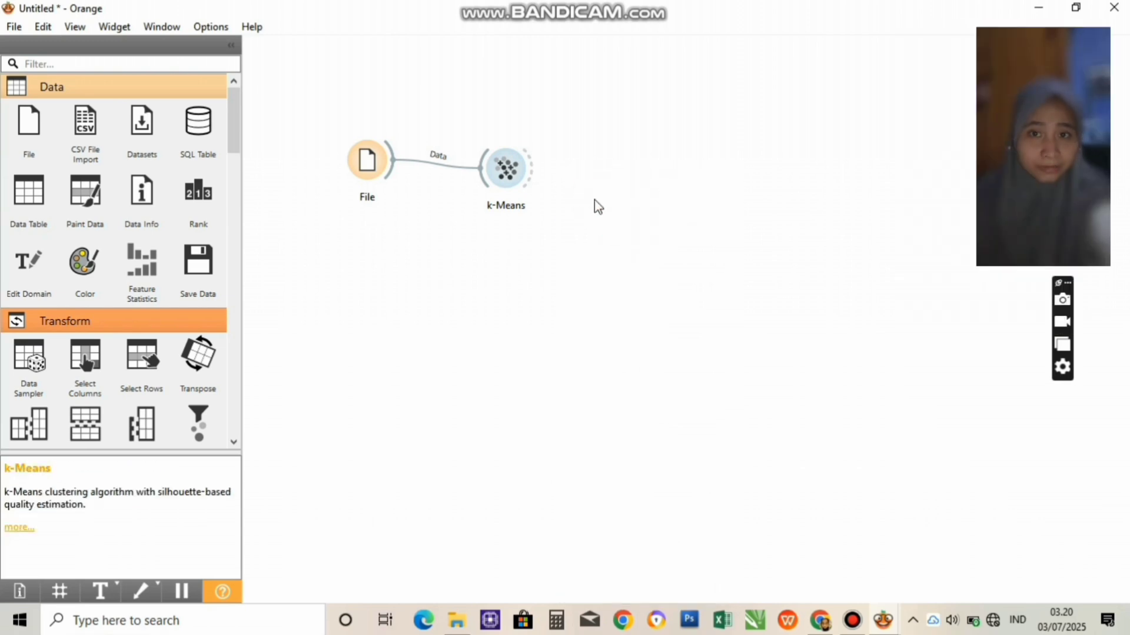
- Add a Predictions widget beside k-Means and feed it with the k-Means data output
double_click(586, 193)
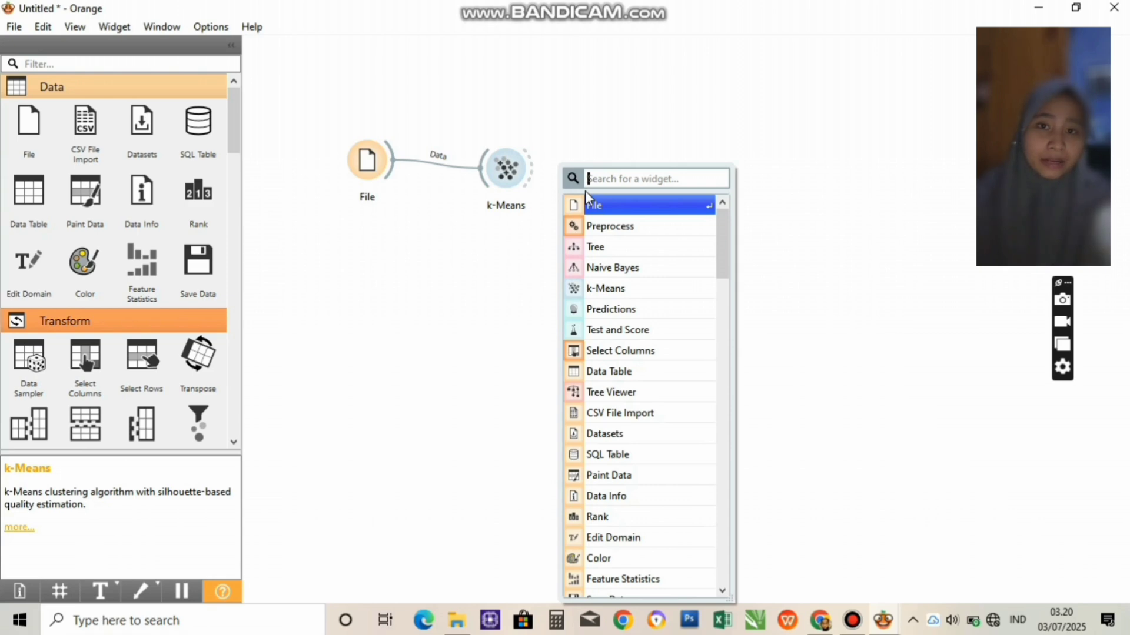
text(pr)
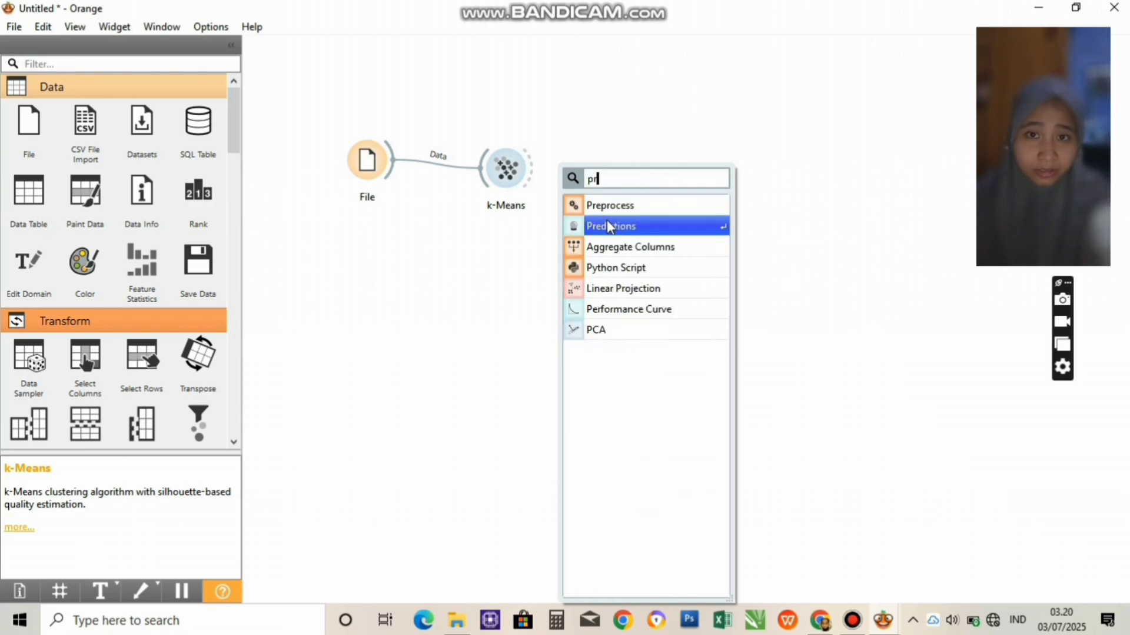
click(612, 228)
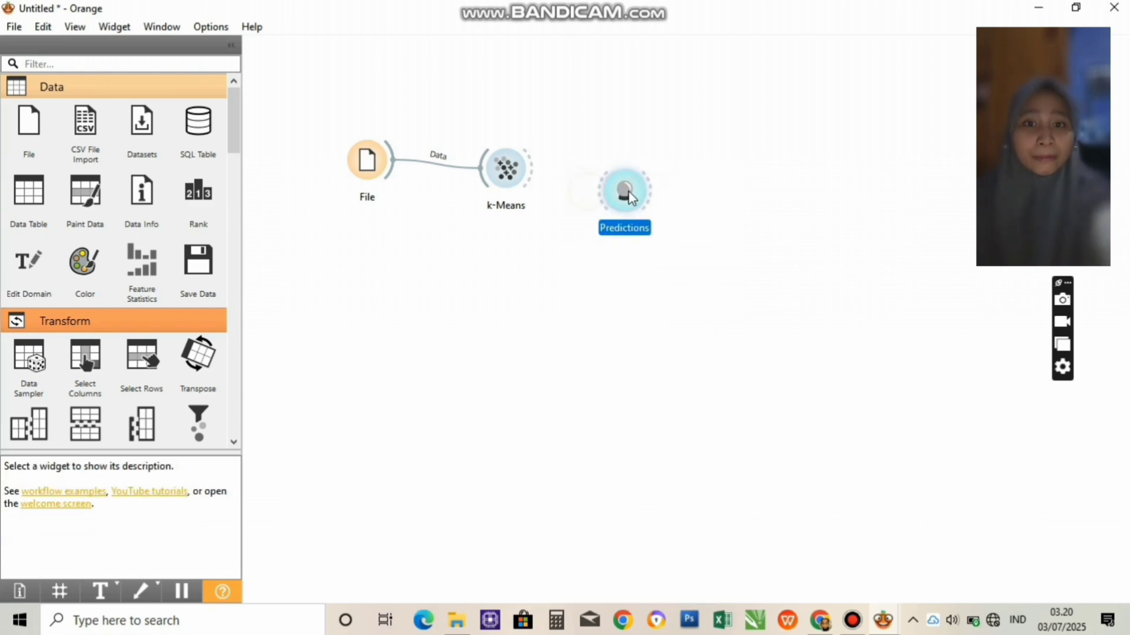
drag(528, 164, 618, 188)
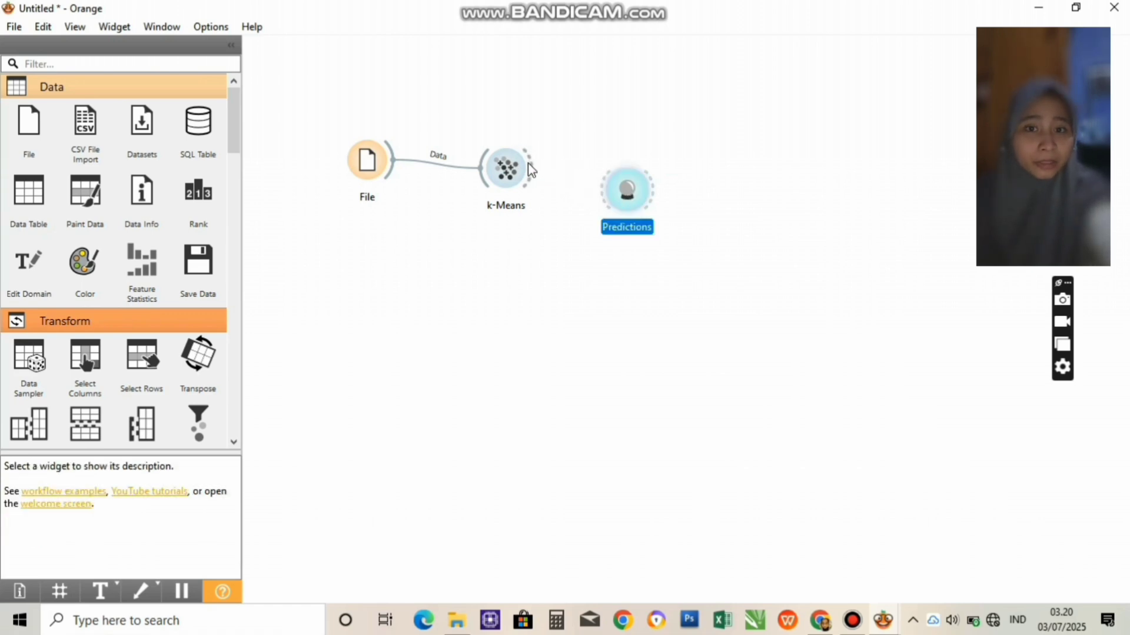
drag(528, 164, 606, 193)
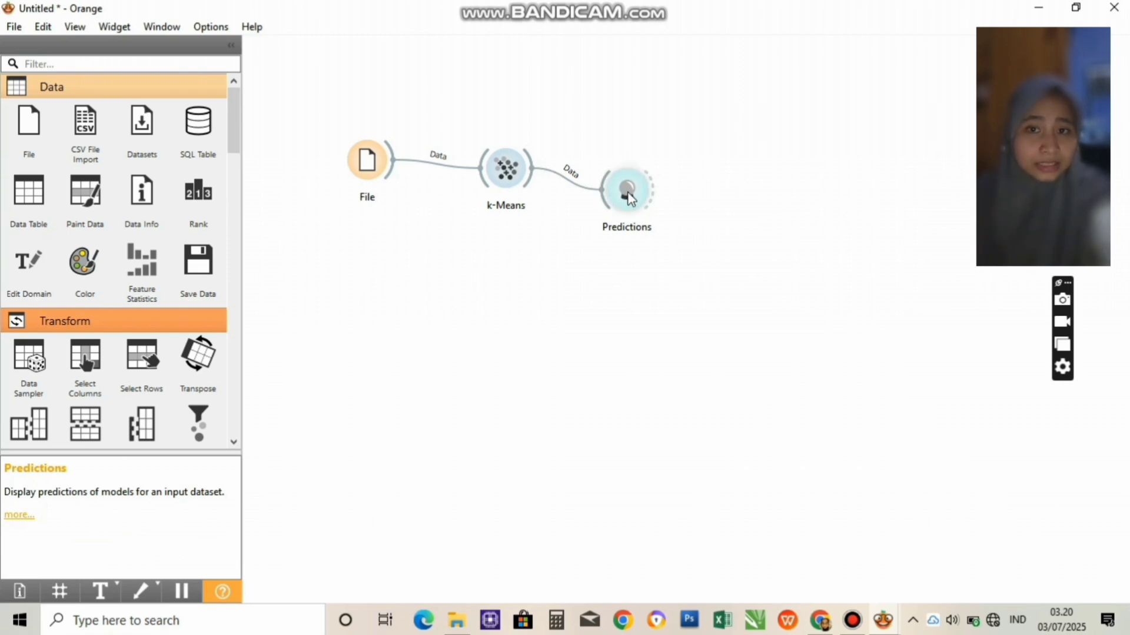
- Open the Predictions table and examine the cluster and silhouette value assigned to each province
double_click(626, 191)
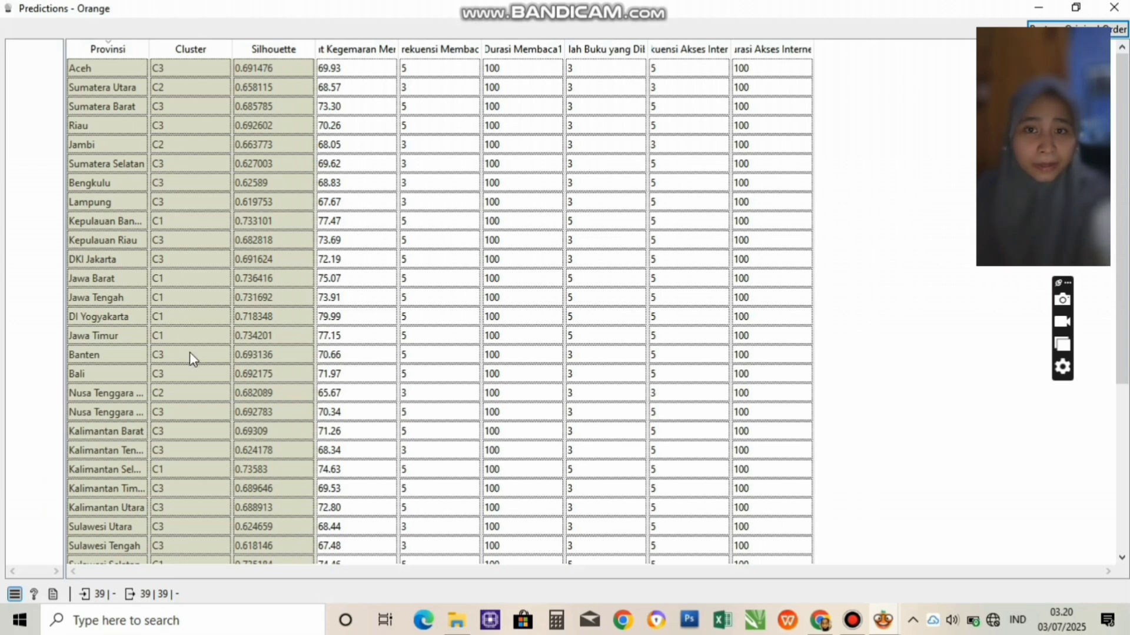
scroll(190, 354, down, 3)
scroll(189, 352, down, 2)
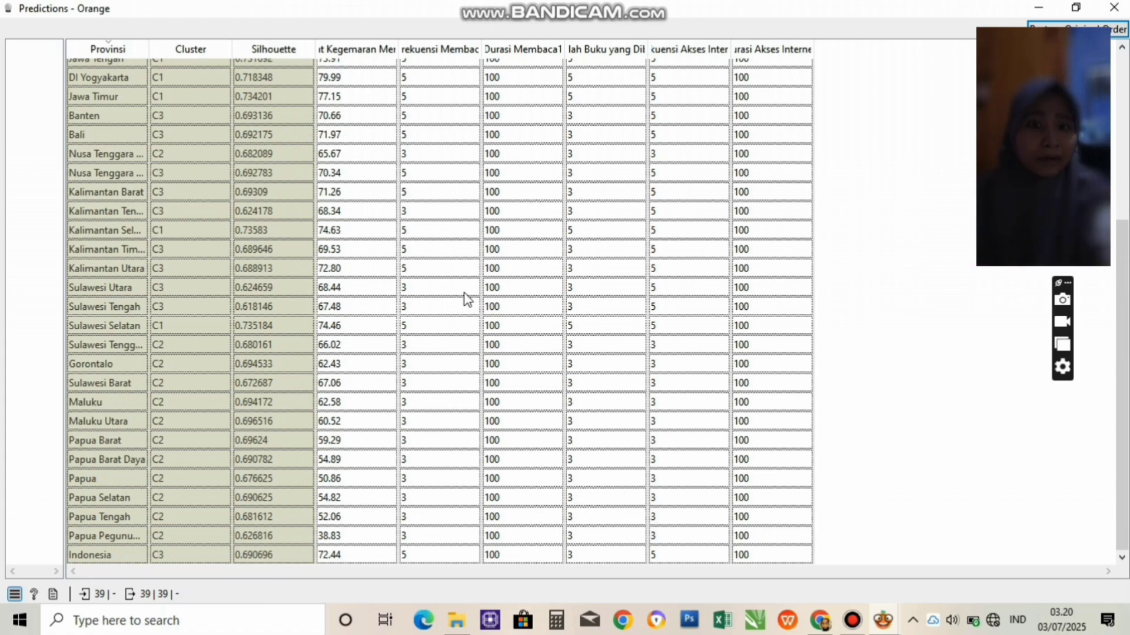
scroll(329, 222, up, 5)
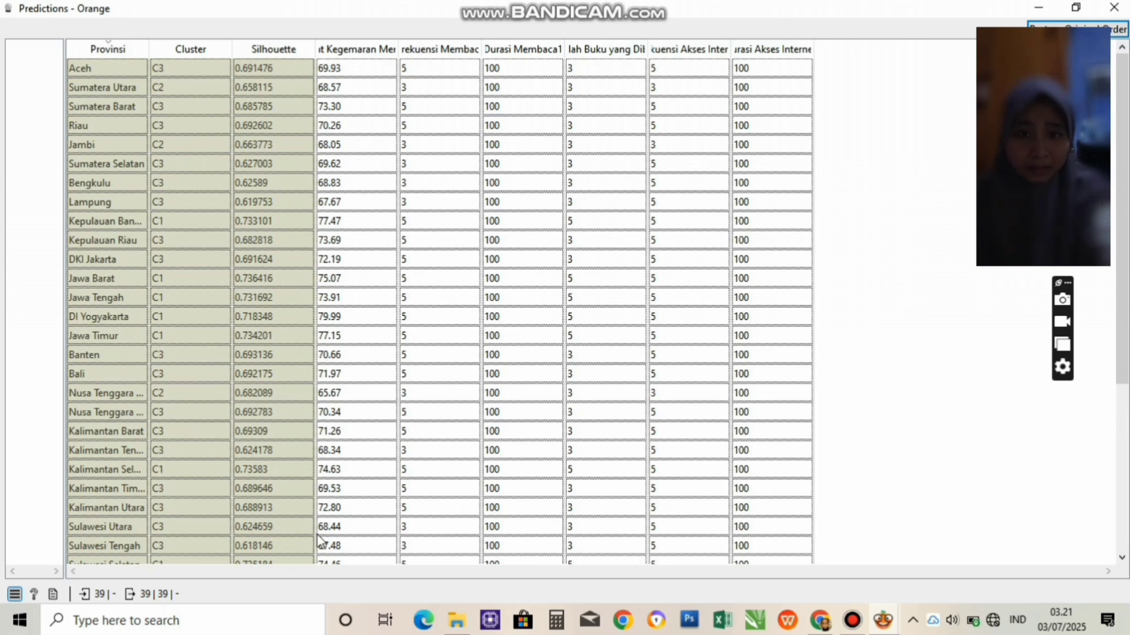
- Compare the cluster, silhouette and reading-attribute values across all provinces down to the Indonesia row, and close the Predictions table
scroll(318, 541, down, 4)
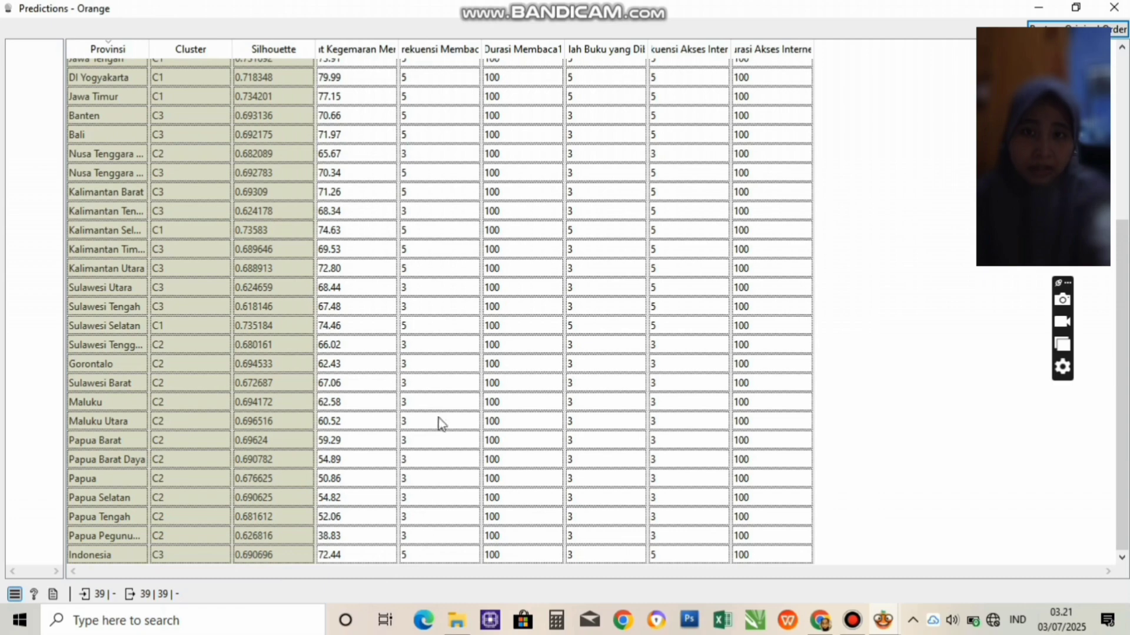
scroll(451, 363, up, 4)
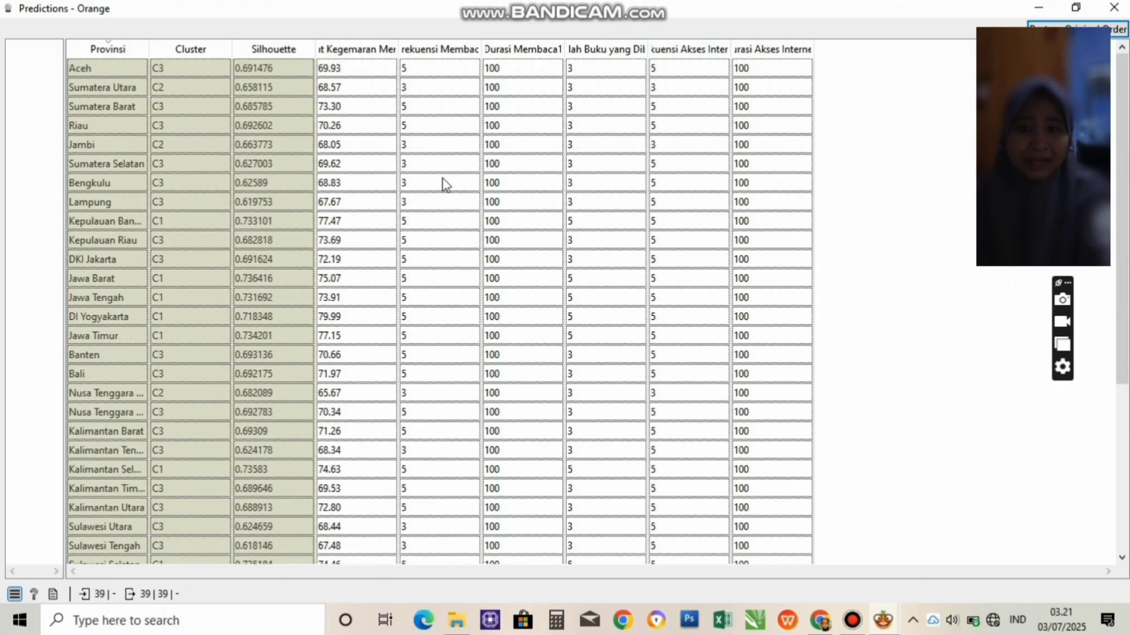
scroll(492, 441, down, 4)
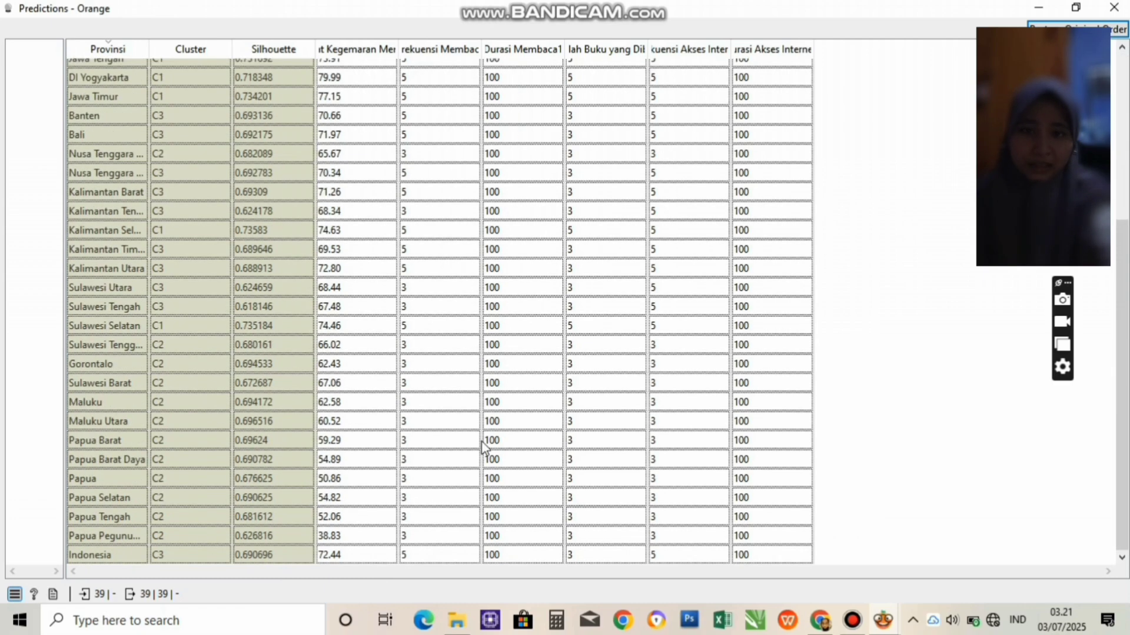
scroll(643, 408, up, 4)
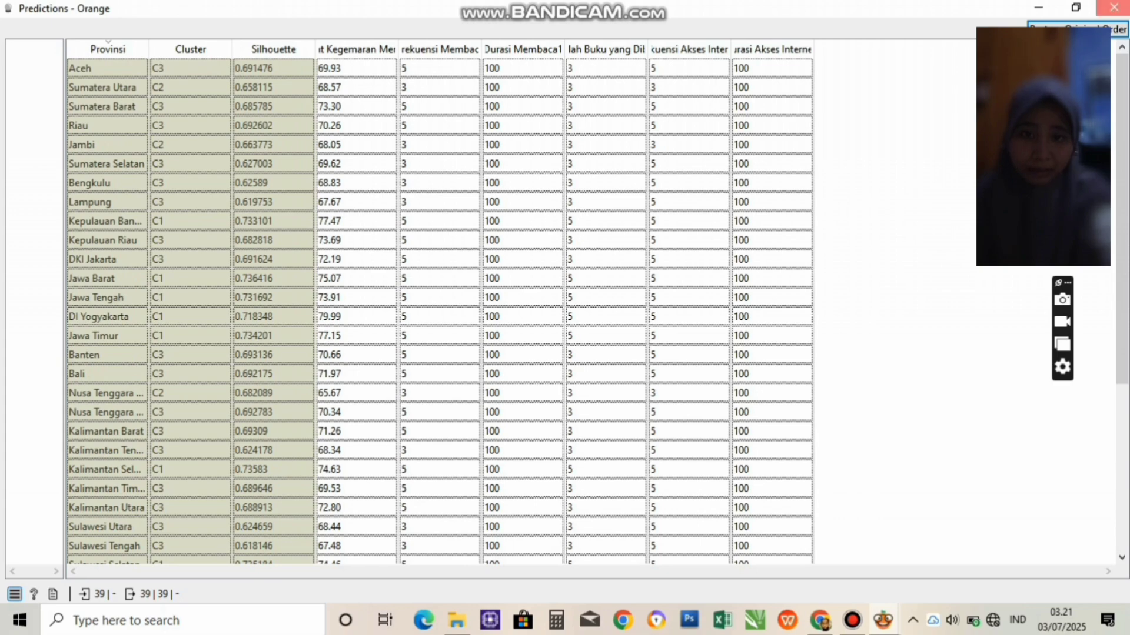
scroll(451, 364, down, 4)
scroll(451, 365, up, 4)
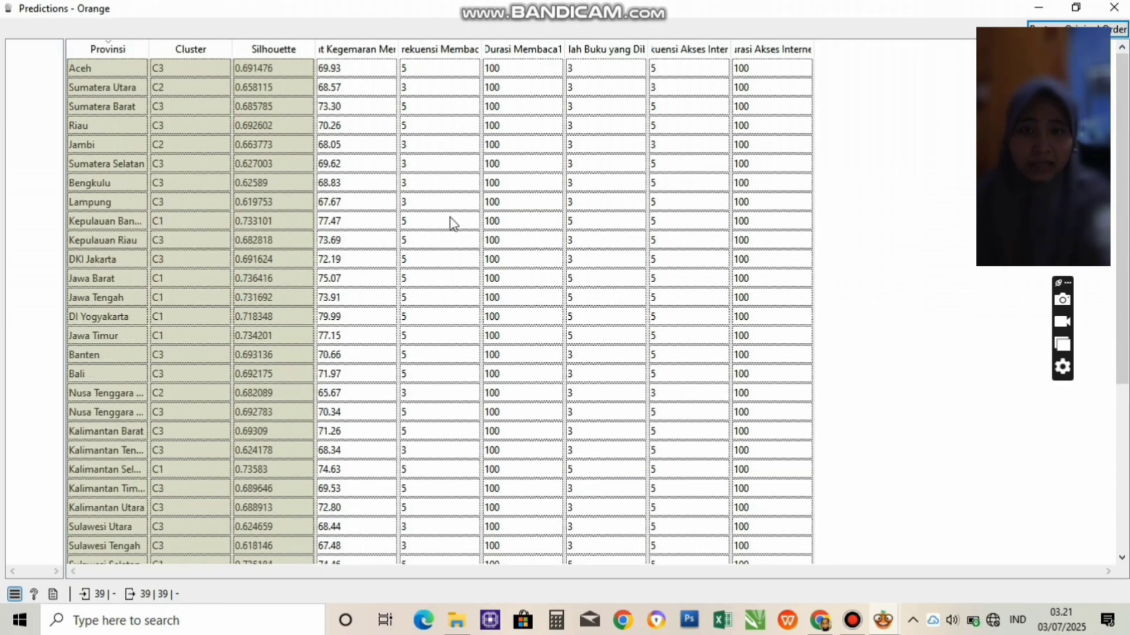
scroll(482, 447, down, 4)
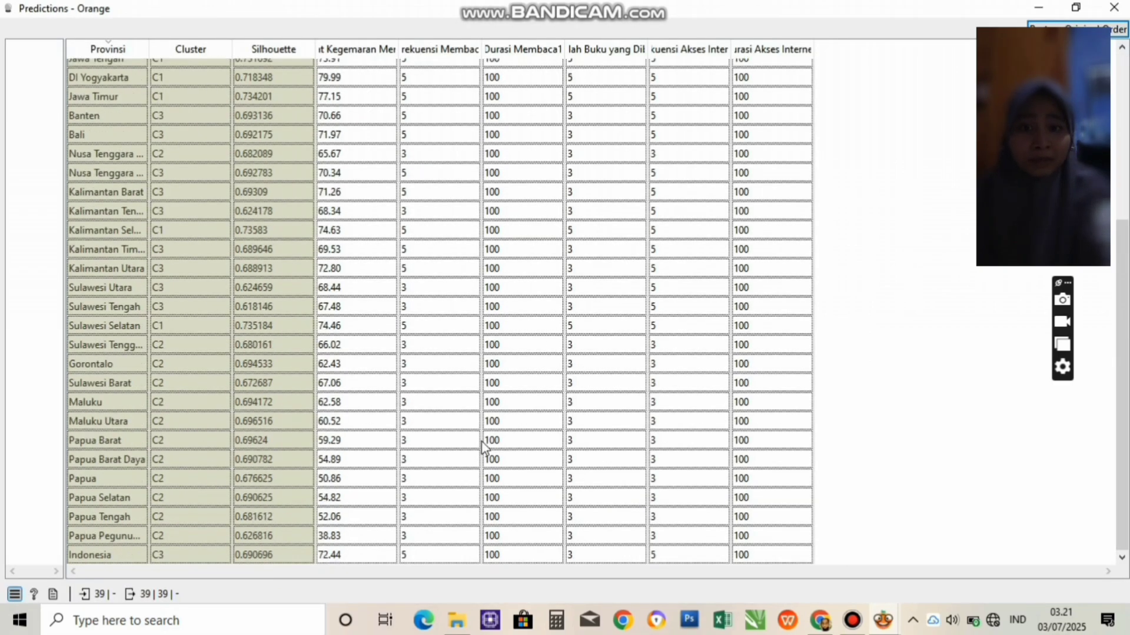
scroll(642, 405, up, 4)
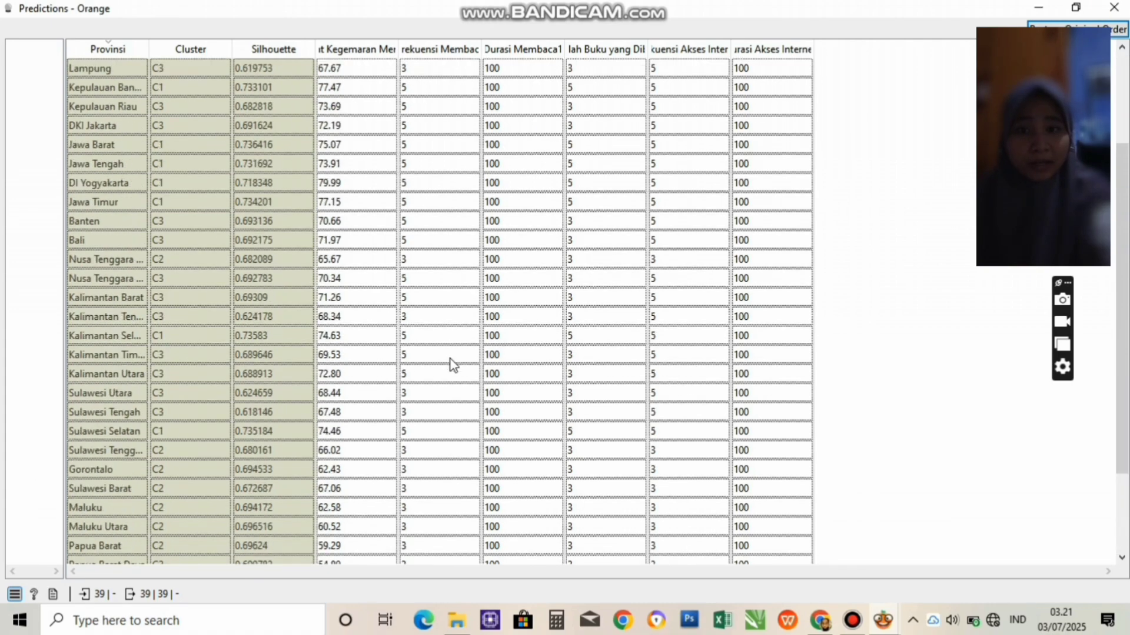
scroll(450, 359, up, 3)
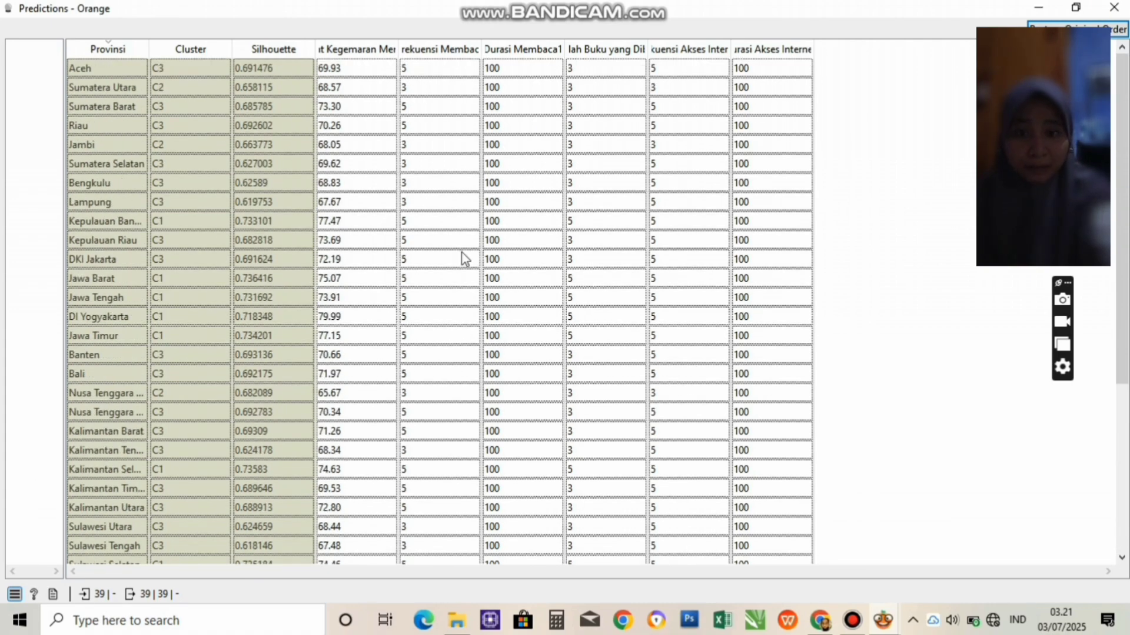
scroll(481, 447, down, 4)
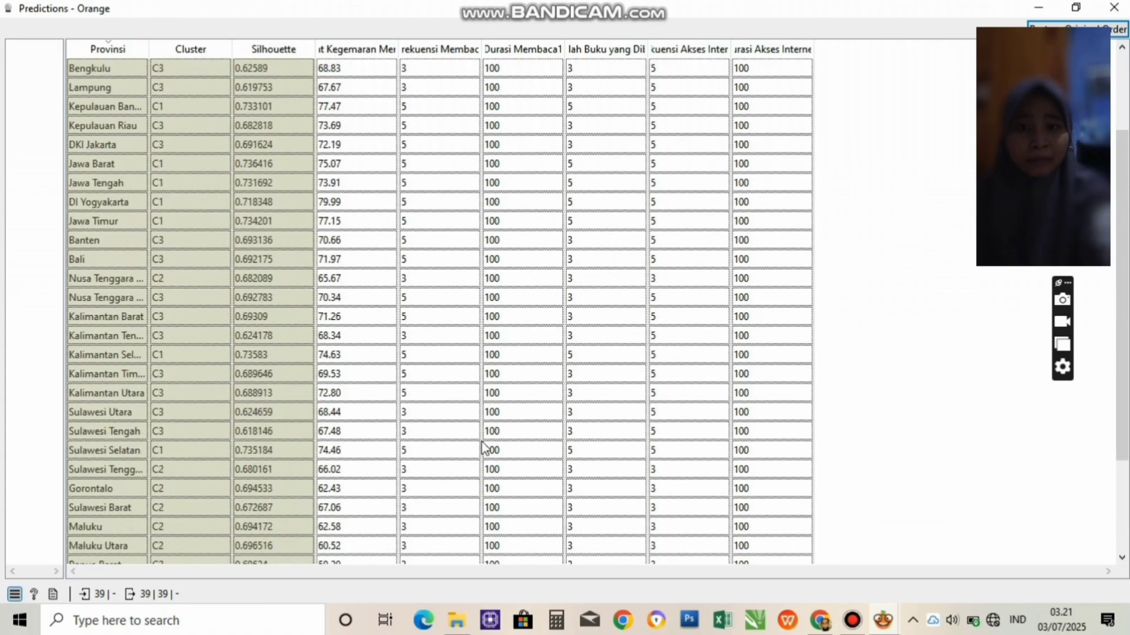
scroll(641, 405, up, 4)
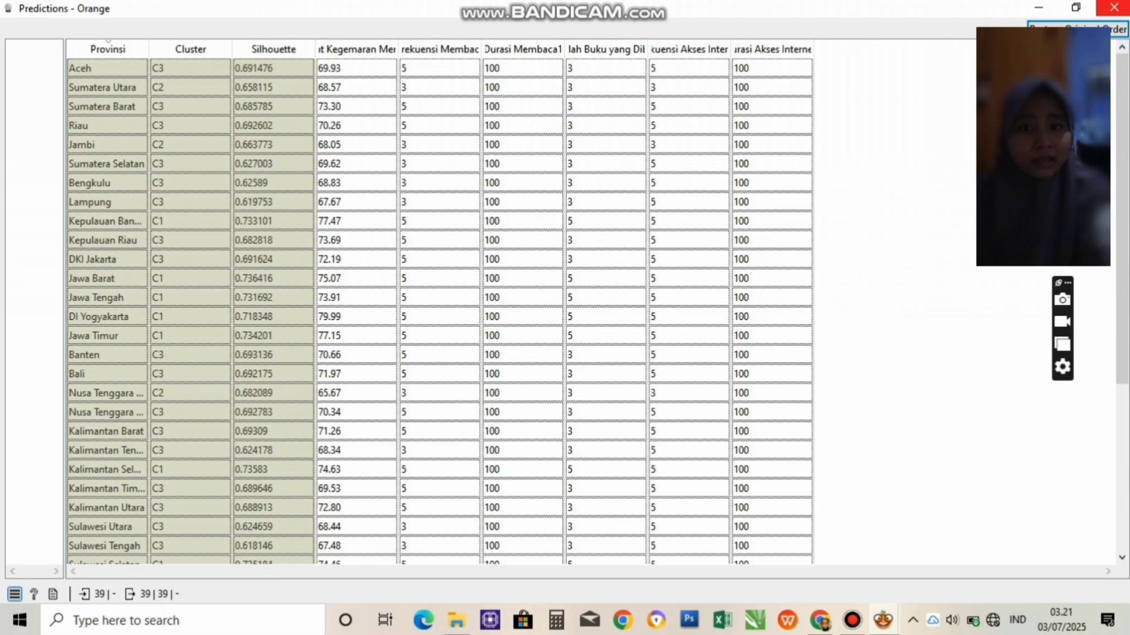
click(1114, 7)
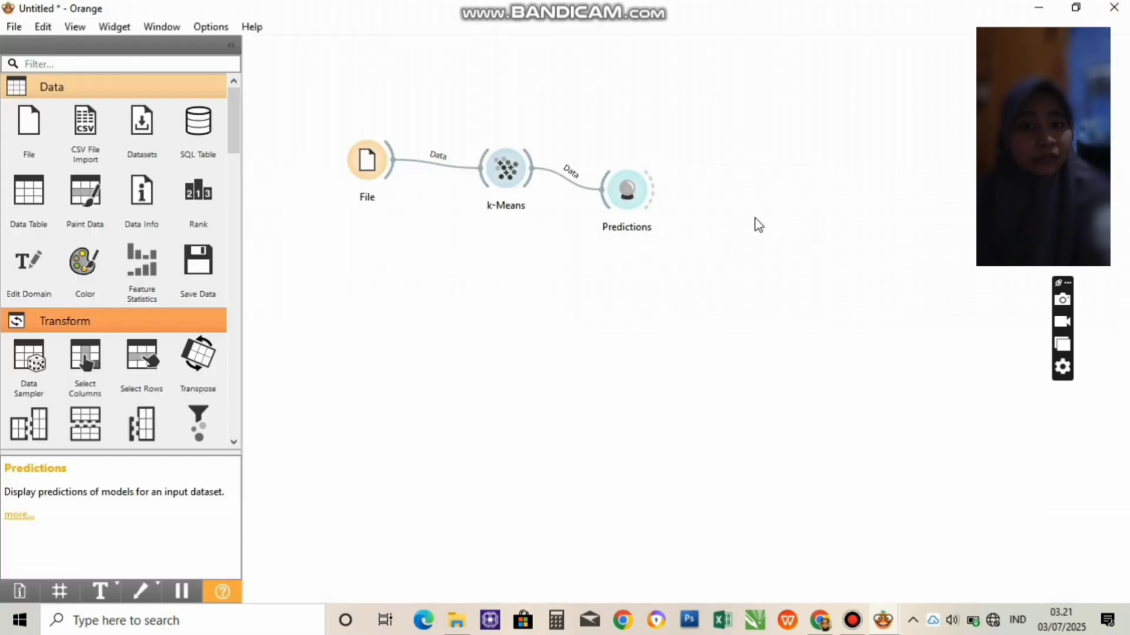
right_click(518, 270)
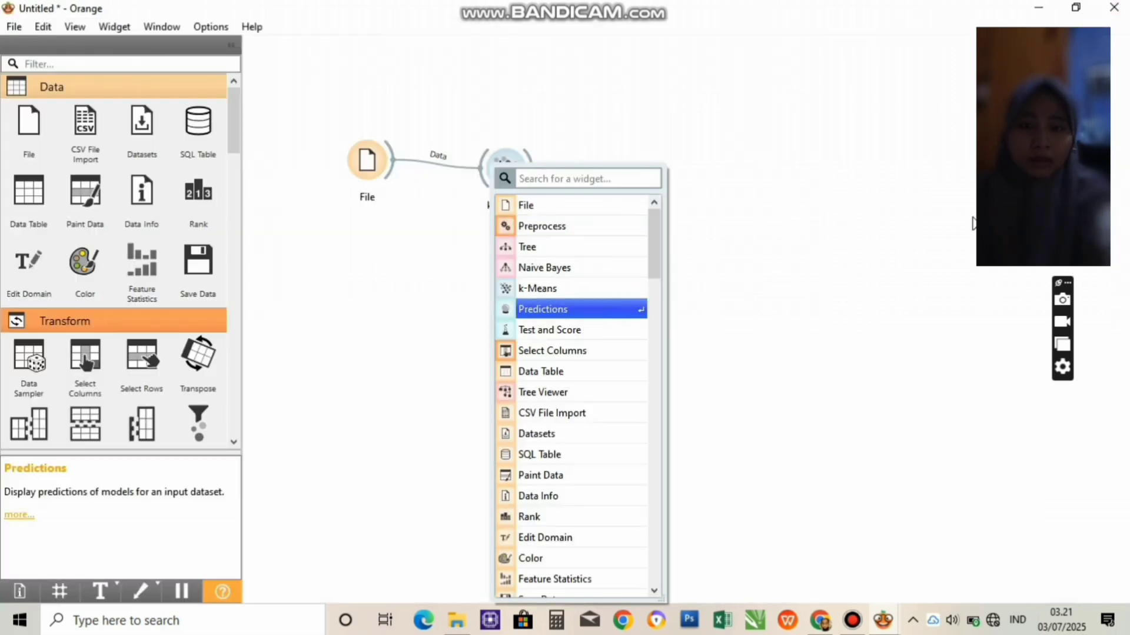
key(Escape)
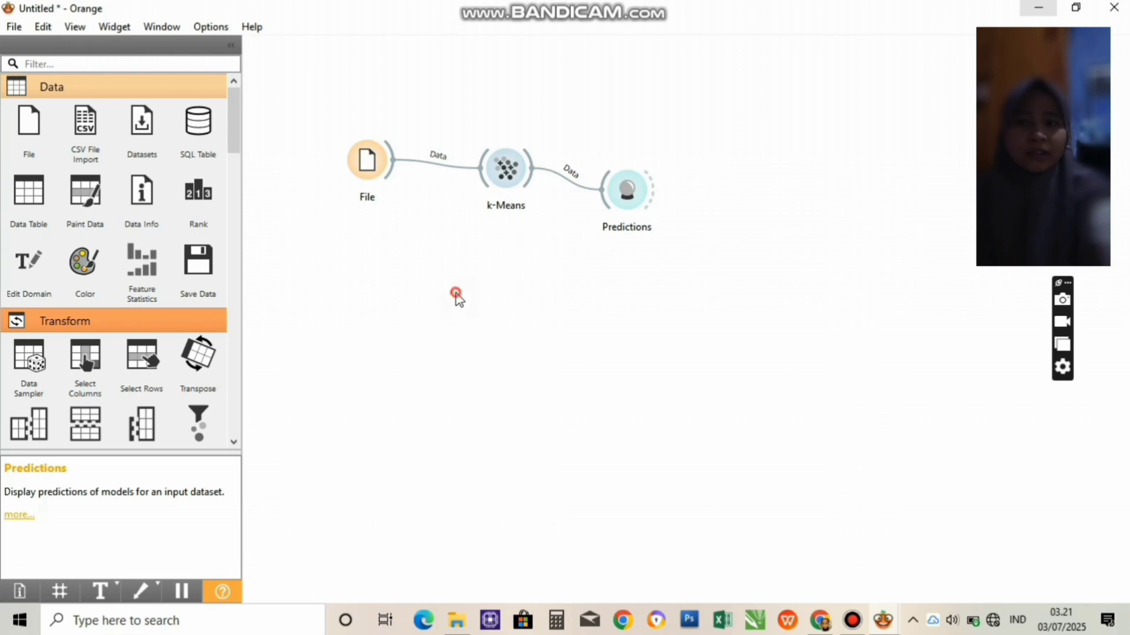
right_click(517, 270)
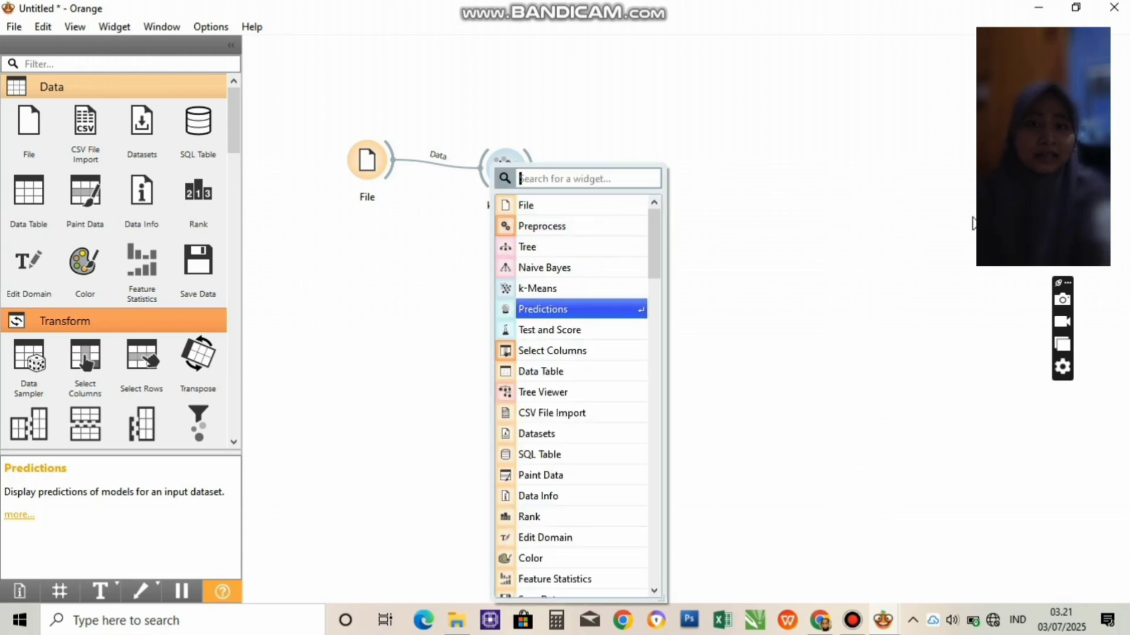
key(Escape)
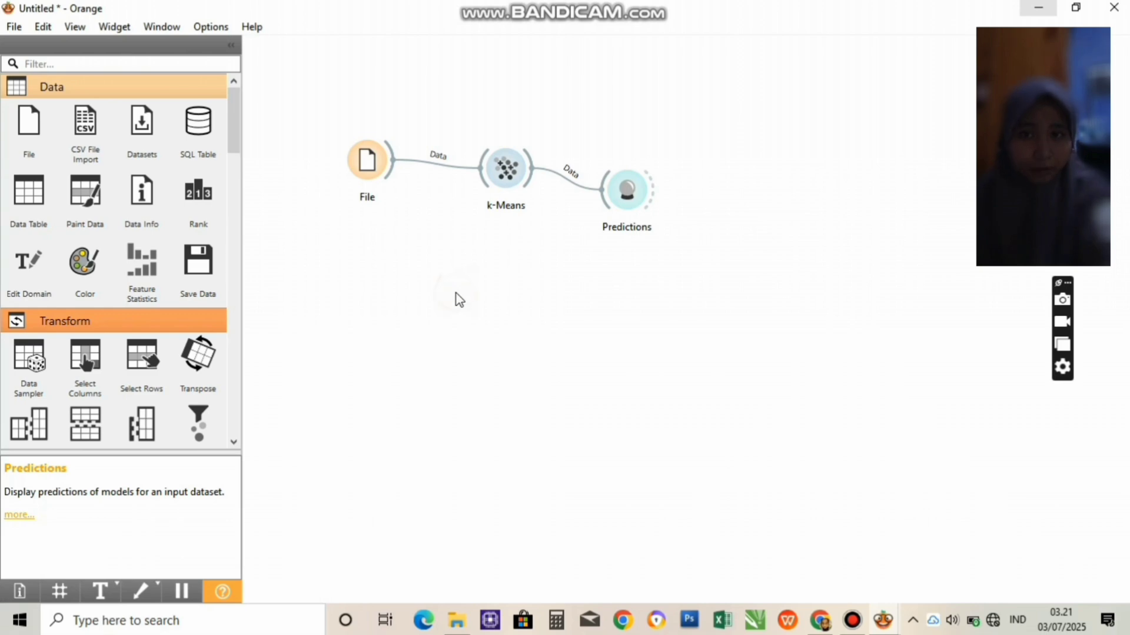
right_click(517, 269)
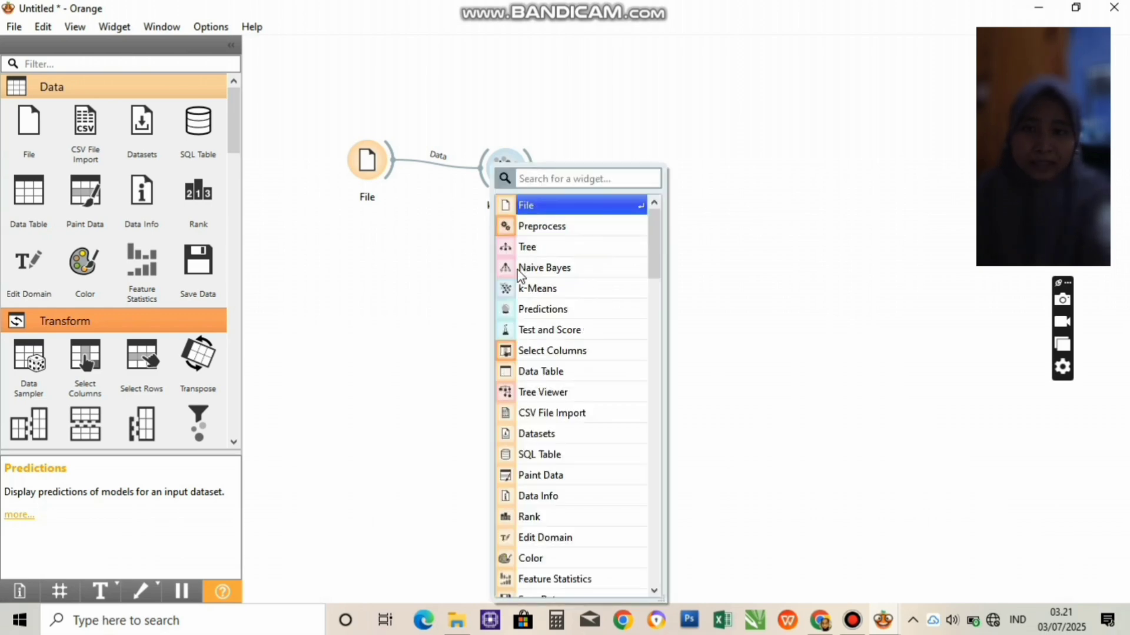
key(Escape)
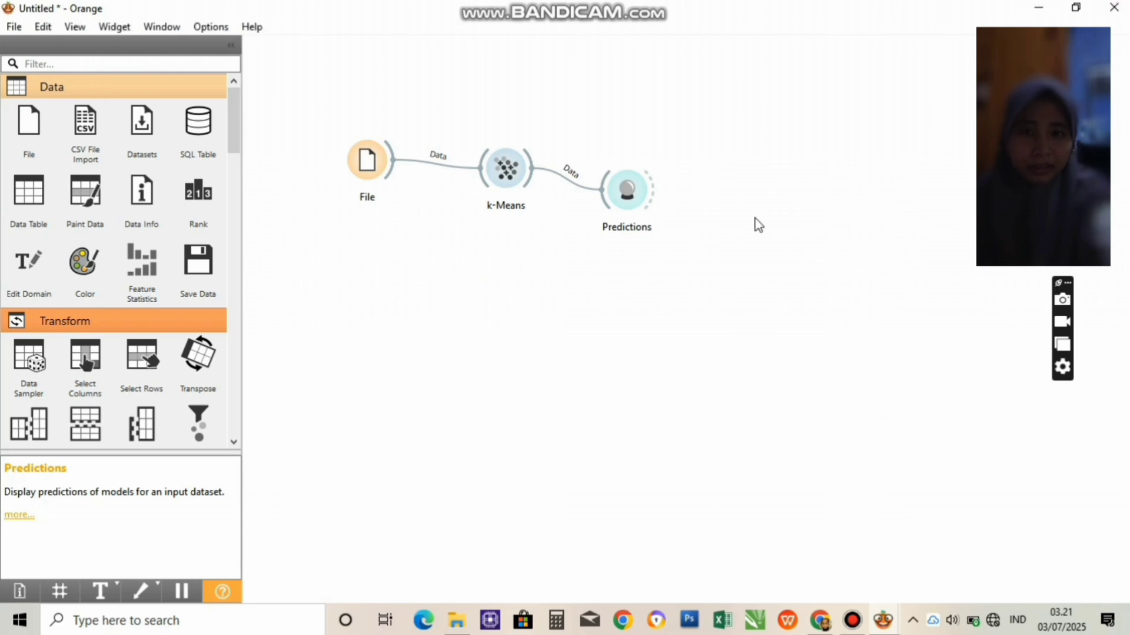
right_click(517, 270)
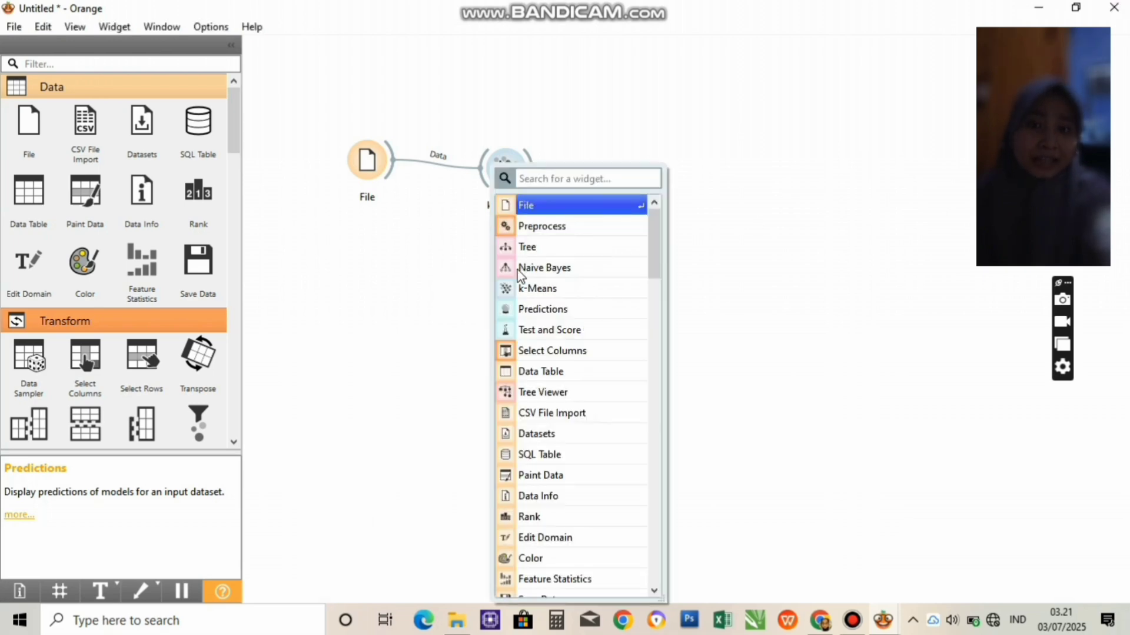
click(961, 147)
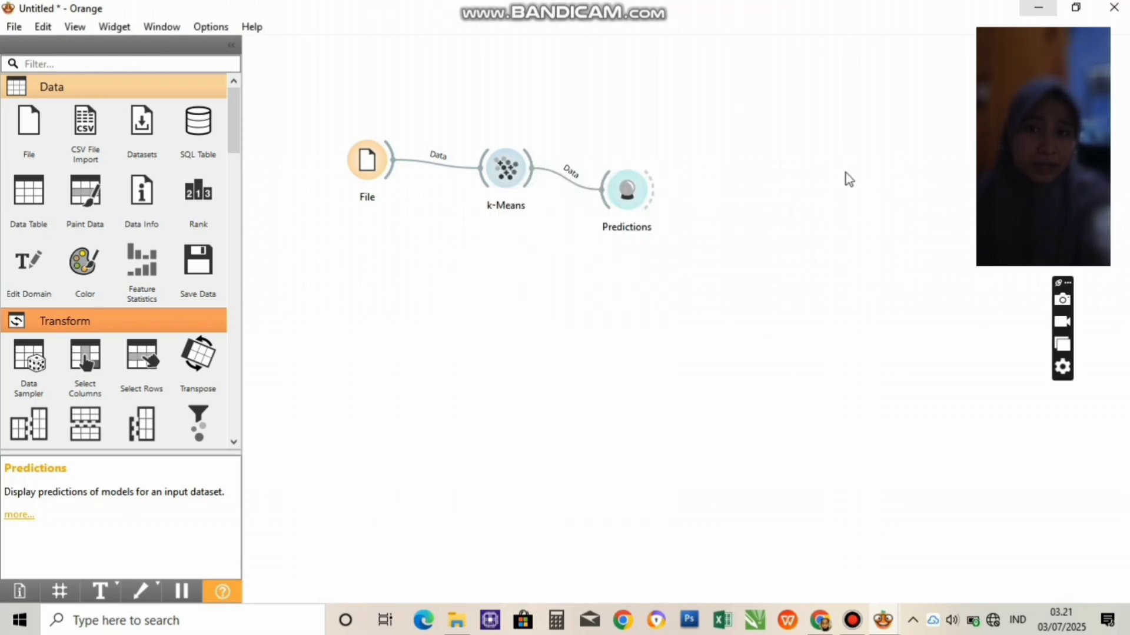
click(456, 294)
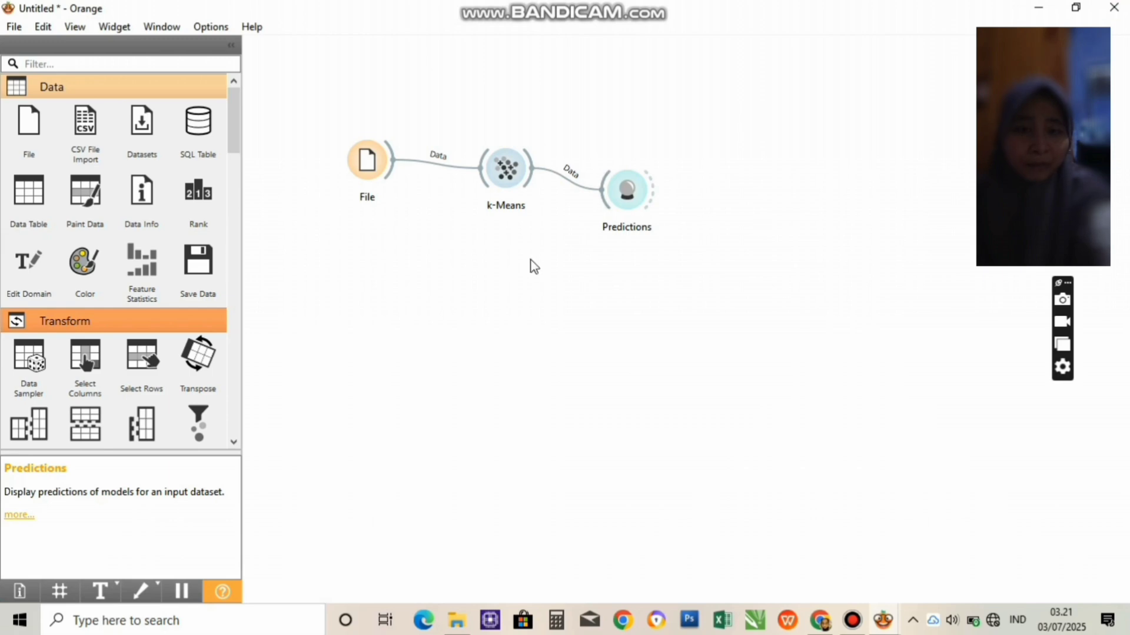
click(517, 270)
right_click(517, 270)
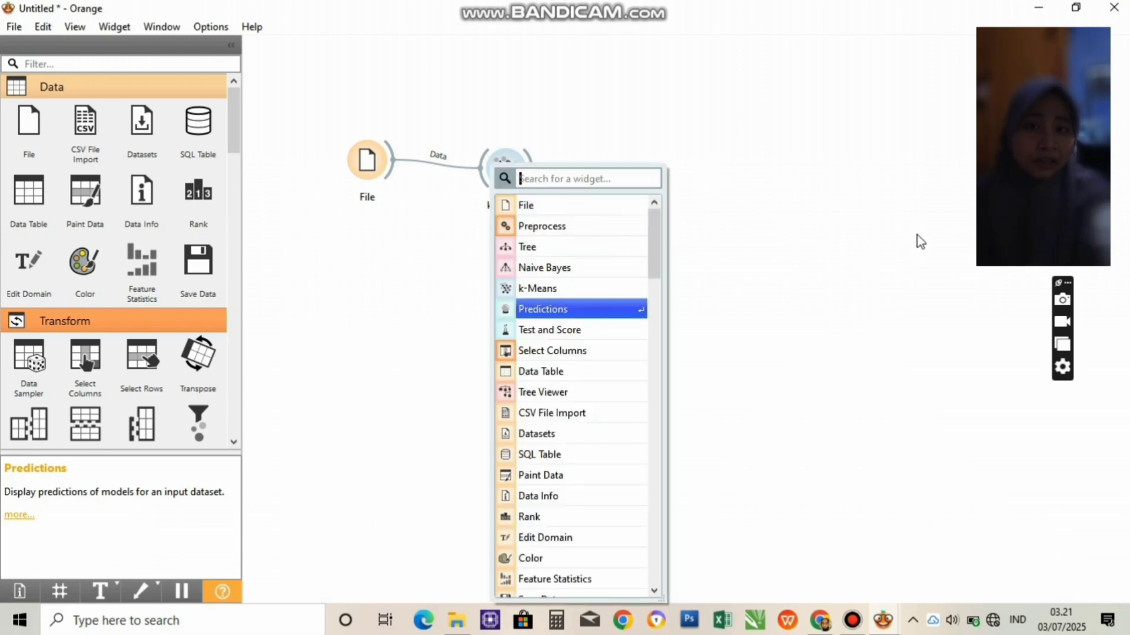
click(965, 147)
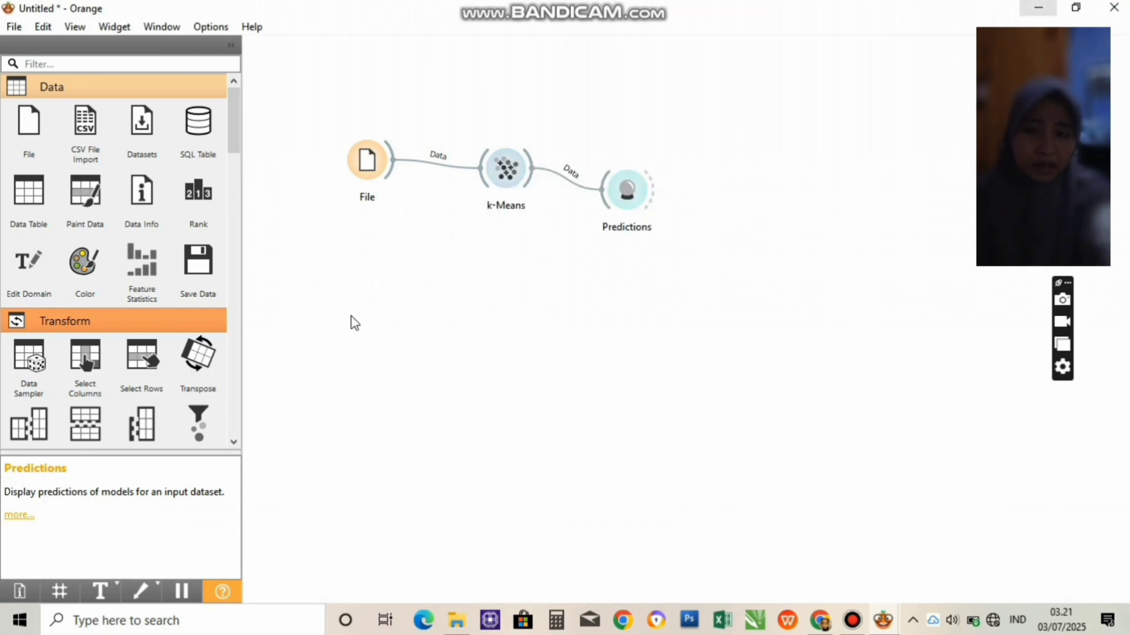
- Add a Scatter Plot widget below k-Means and feed it with the k-Means data output
right_click(460, 300)
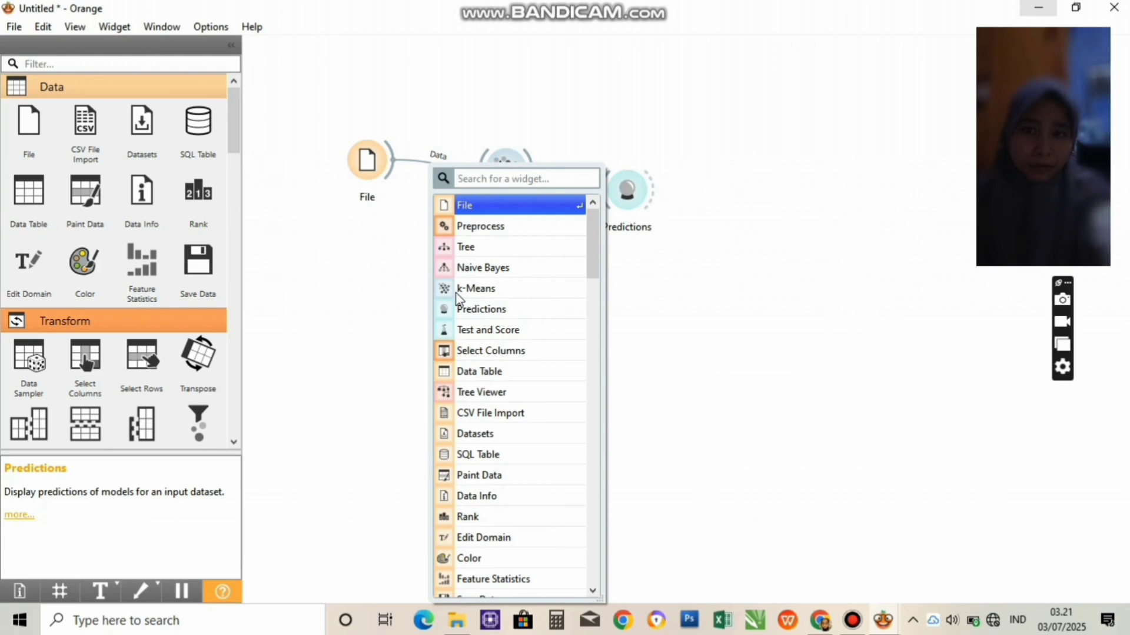
text(sc)
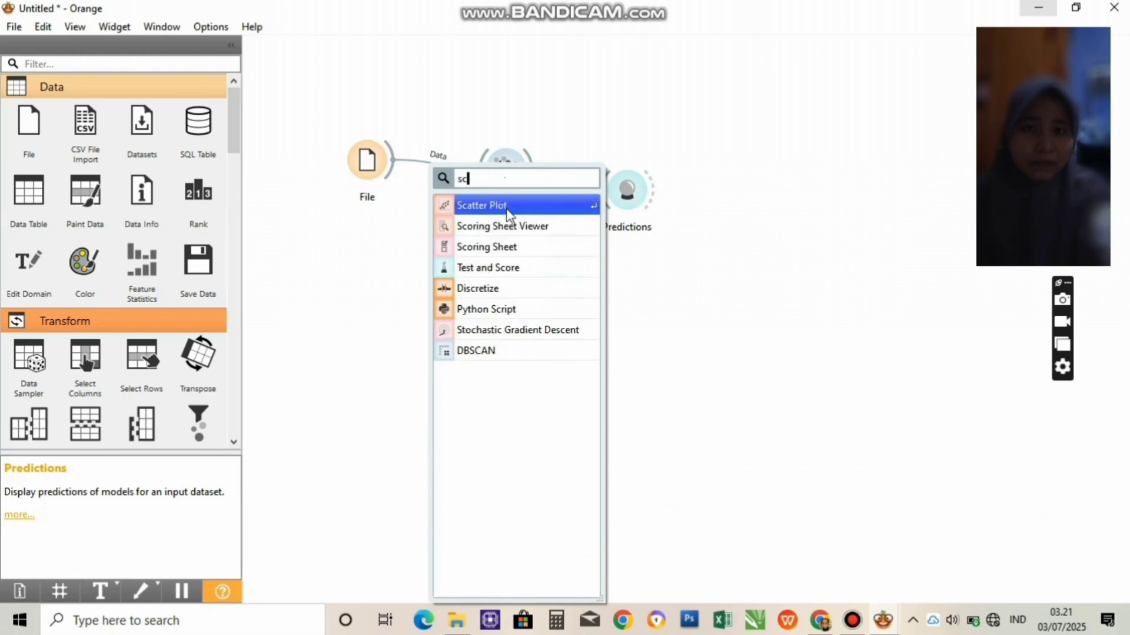
key(Escape)
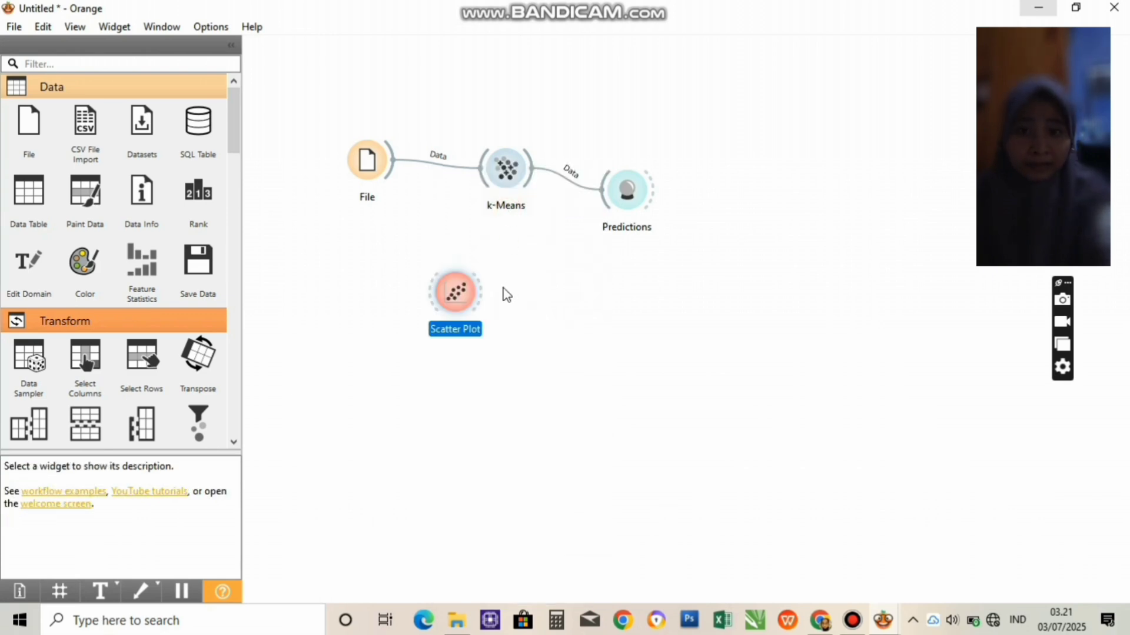
drag(460, 303, 507, 305)
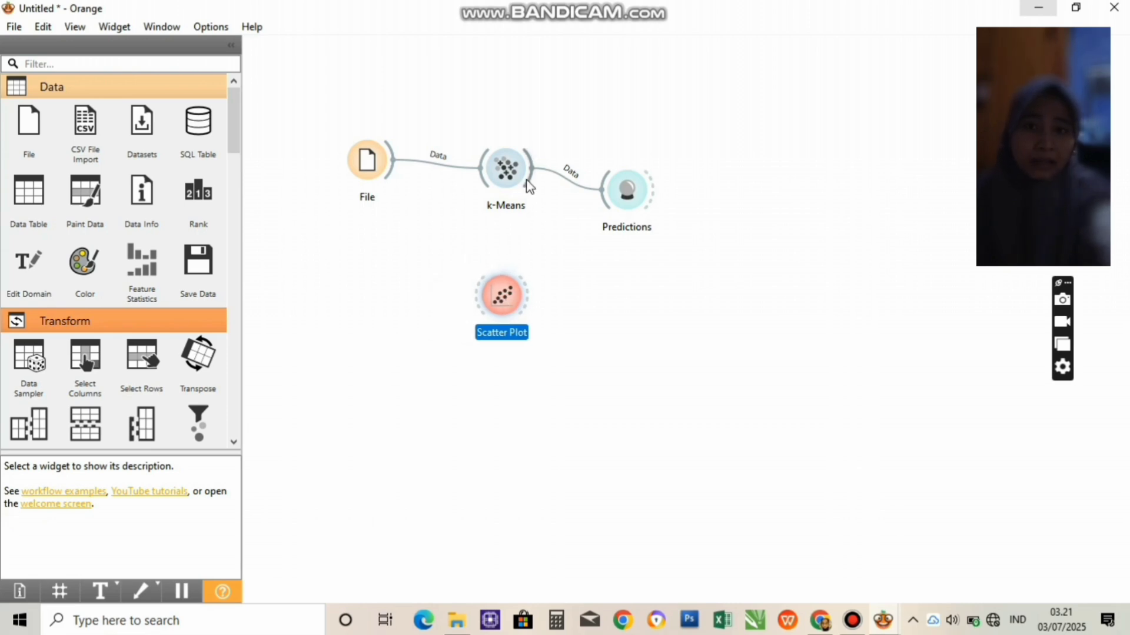
drag(528, 186, 476, 294)
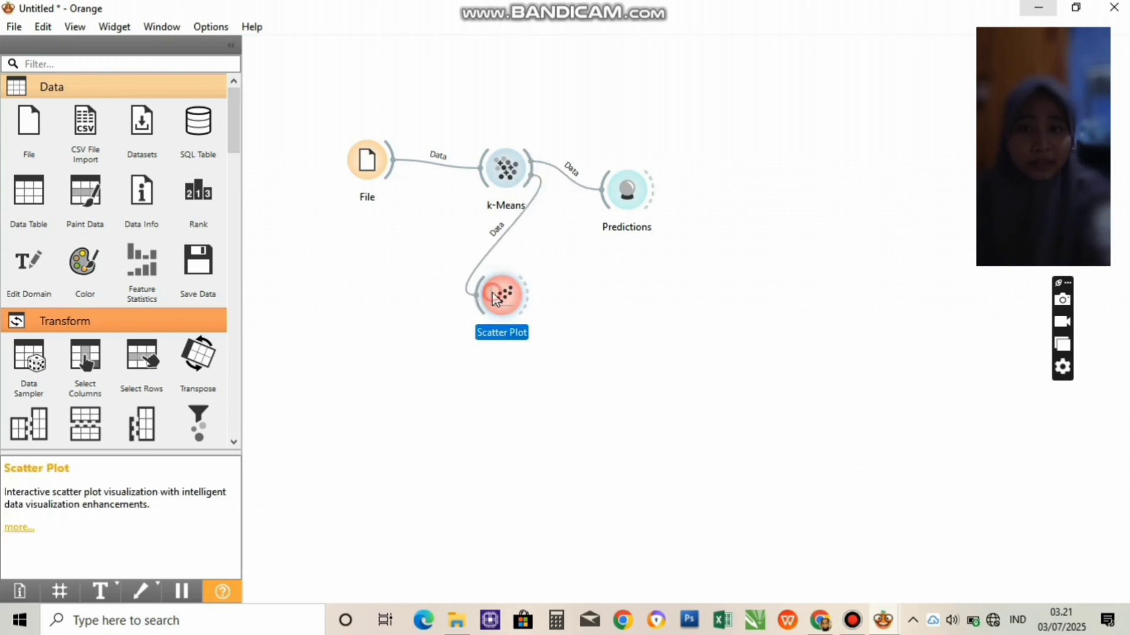
- Open the scatter plot of Tingkat Kegemaran Membaca against Frekuensi Membaca, lower the point opacity slightly and review the display options
double_click(496, 299)
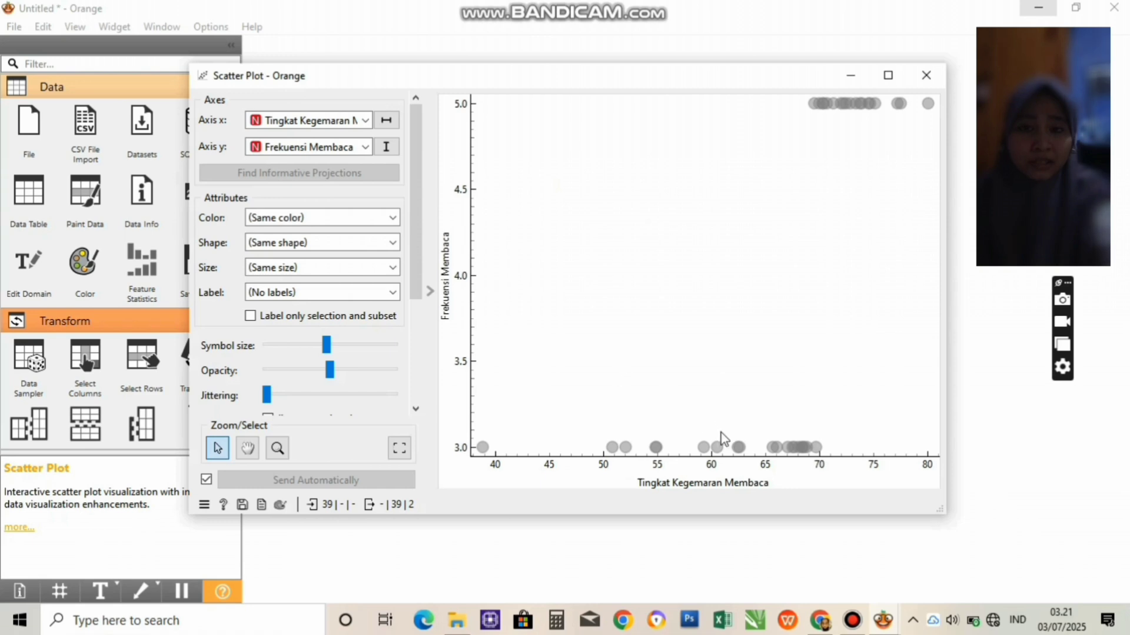
click(334, 346)
drag(334, 347, 267, 396)
scroll(269, 400, down, 5)
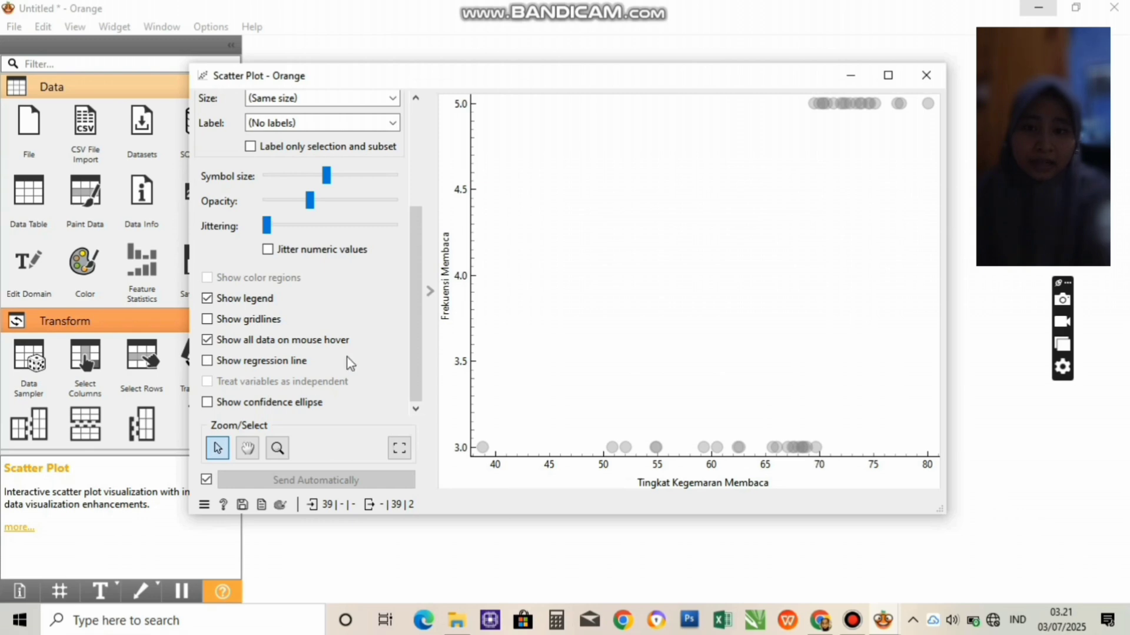
scroll(347, 358, up, 5)
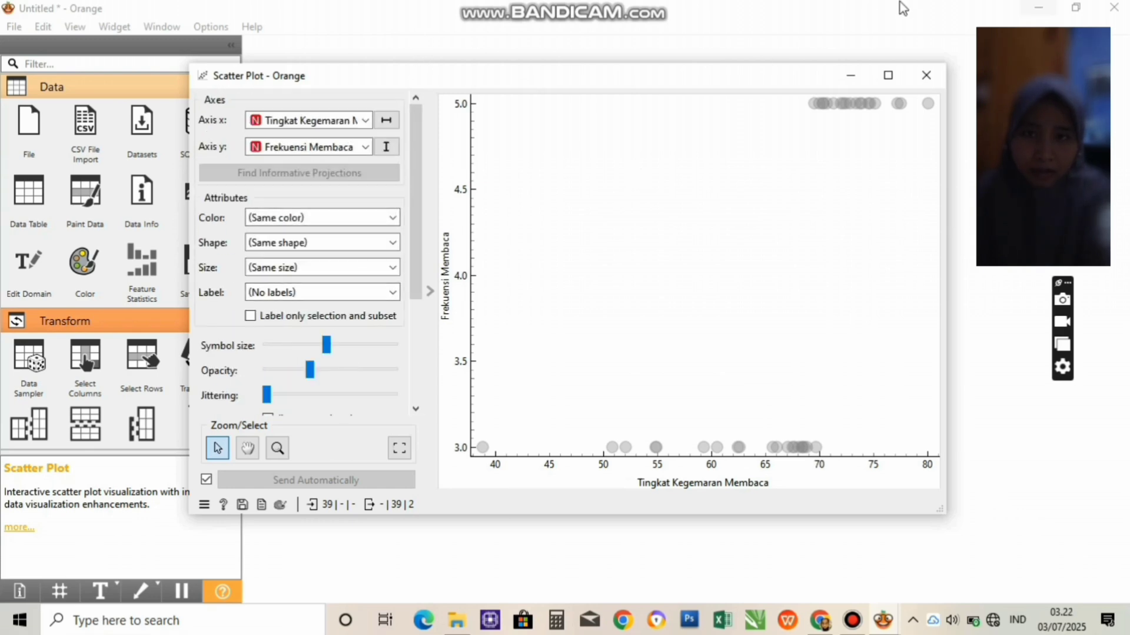
click(925, 75)
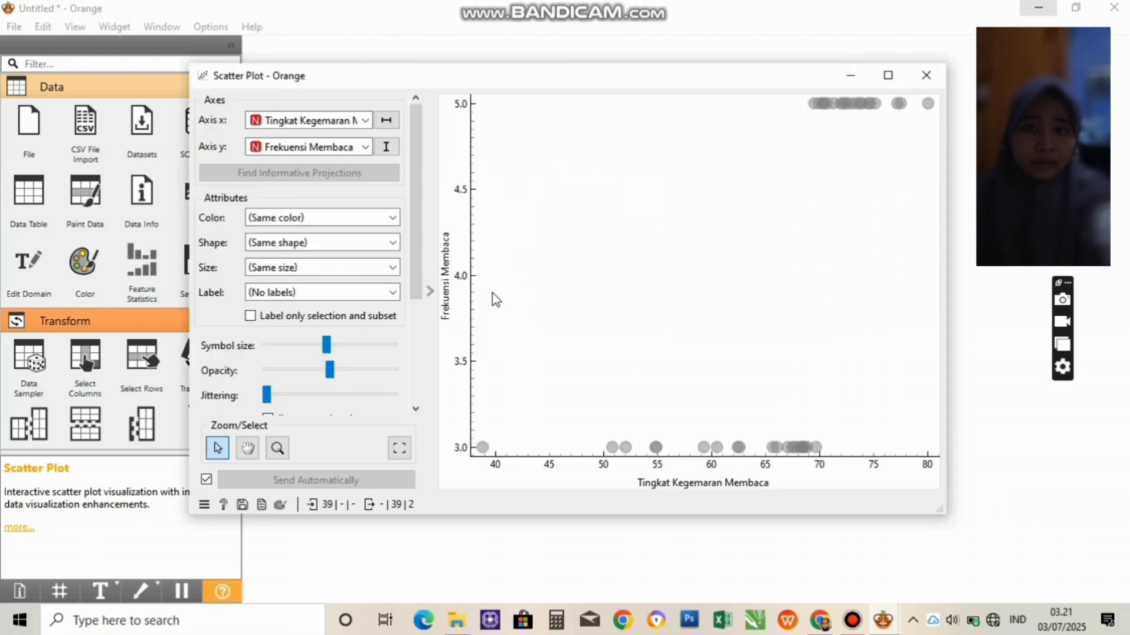
- Try the symbol size, reduce the opacity of the scatter plot's points, and check the jittering, legend, gridline and regression line options
click(332, 342)
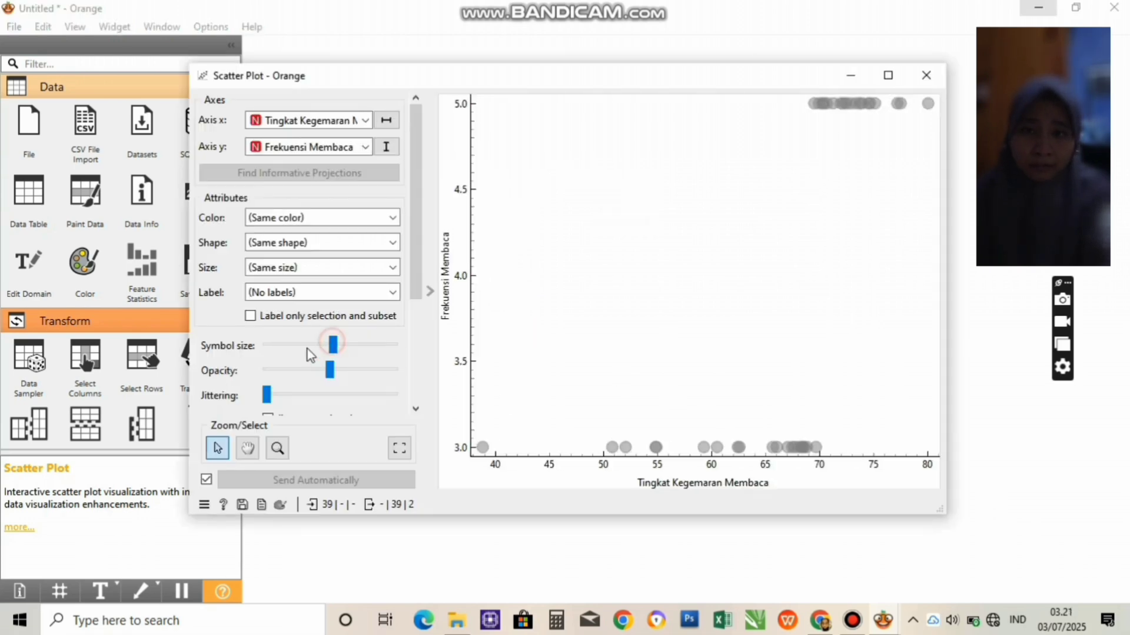
drag(332, 347, 287, 401)
click(328, 371)
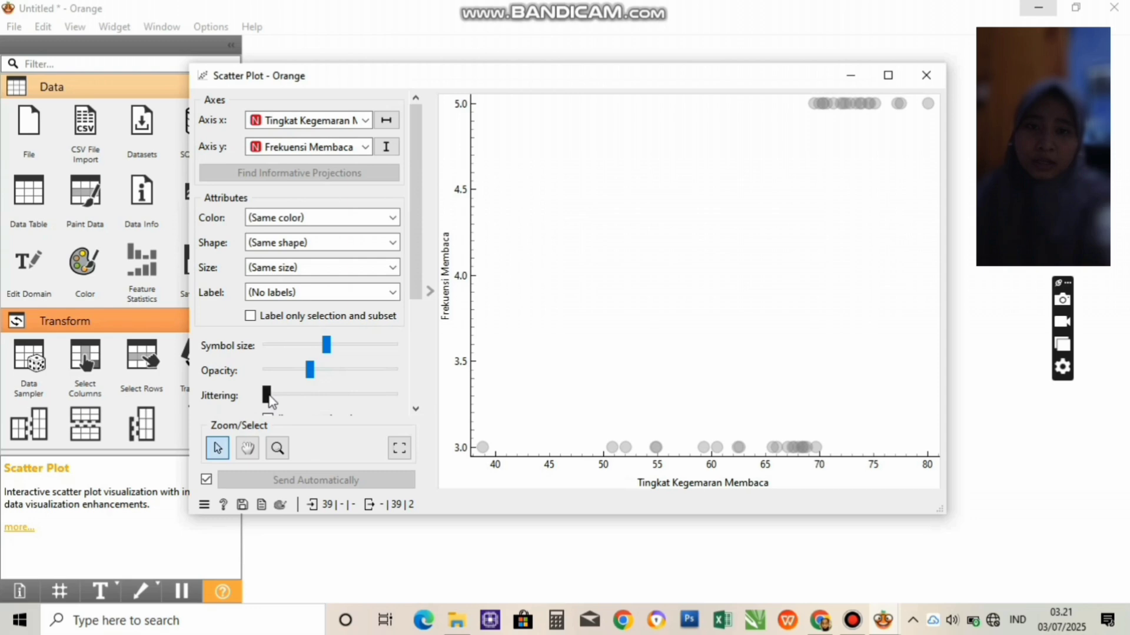
scroll(270, 400, down, 3)
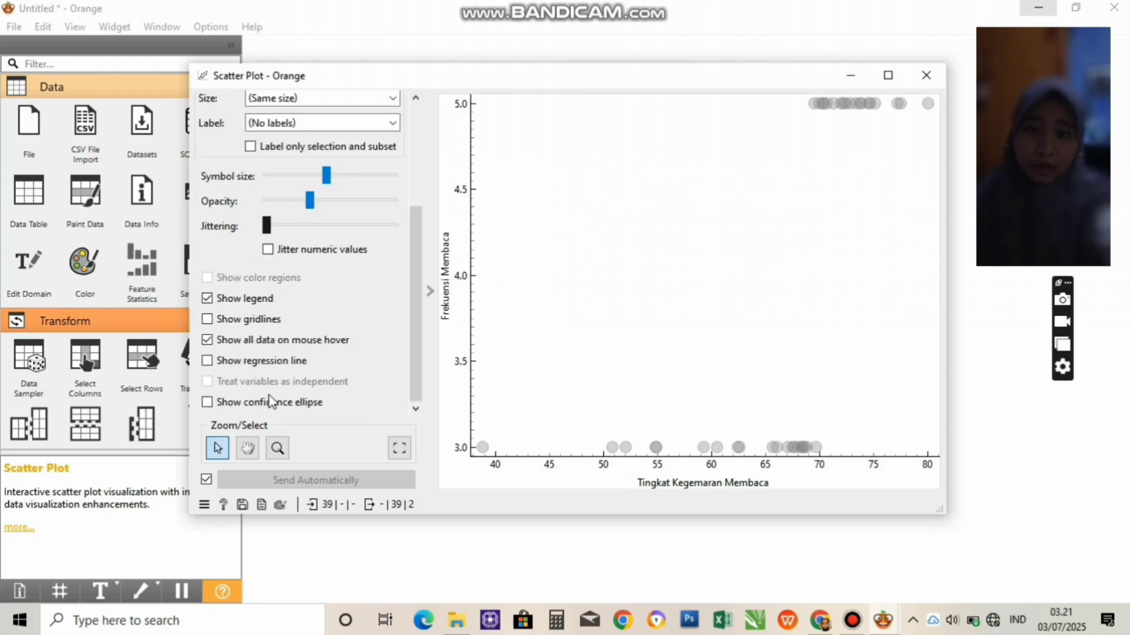
scroll(347, 358, up, 3)
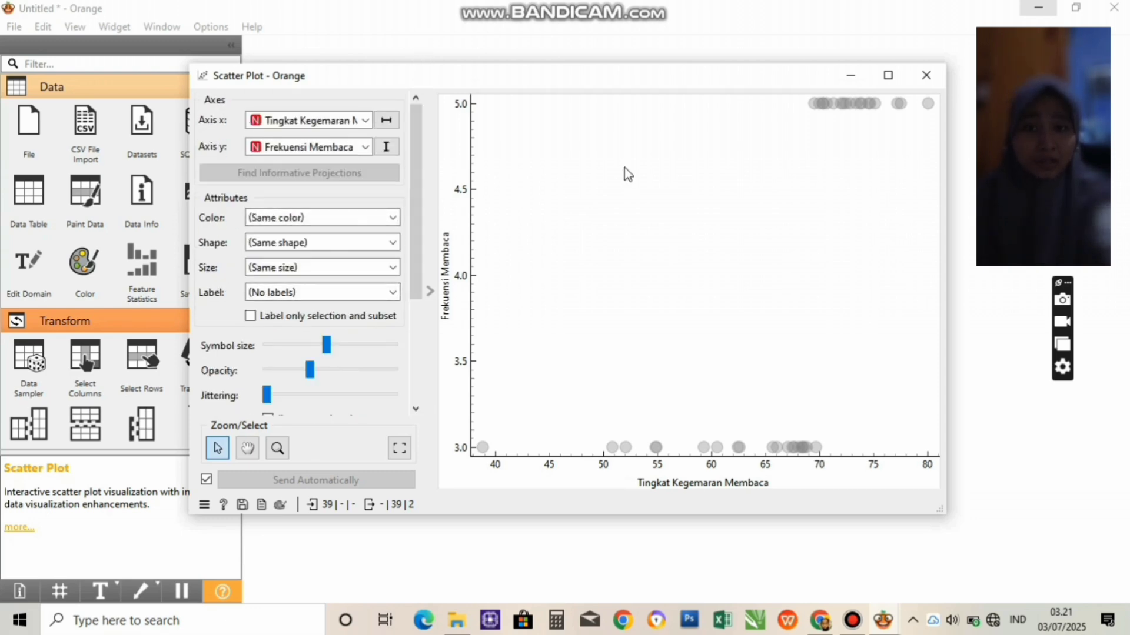
- Examine the scatter plot's symbol size, opacity and jittering settings and its legend, gridline, regression line and confidence ellipse options
click(928, 76)
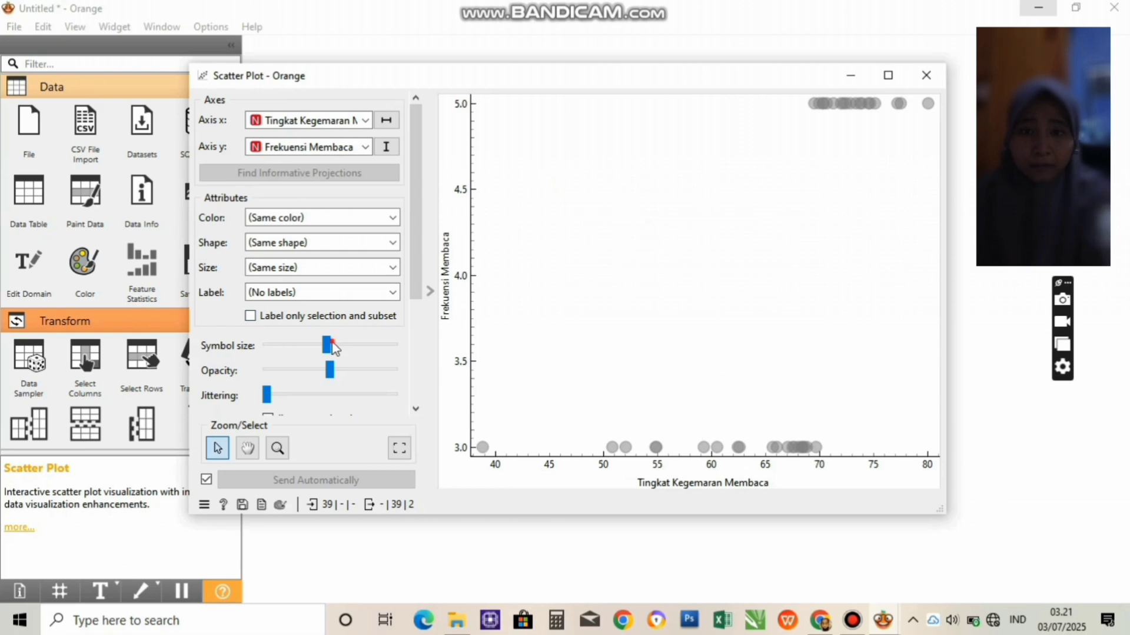
drag(332, 343, 269, 400)
click(266, 396)
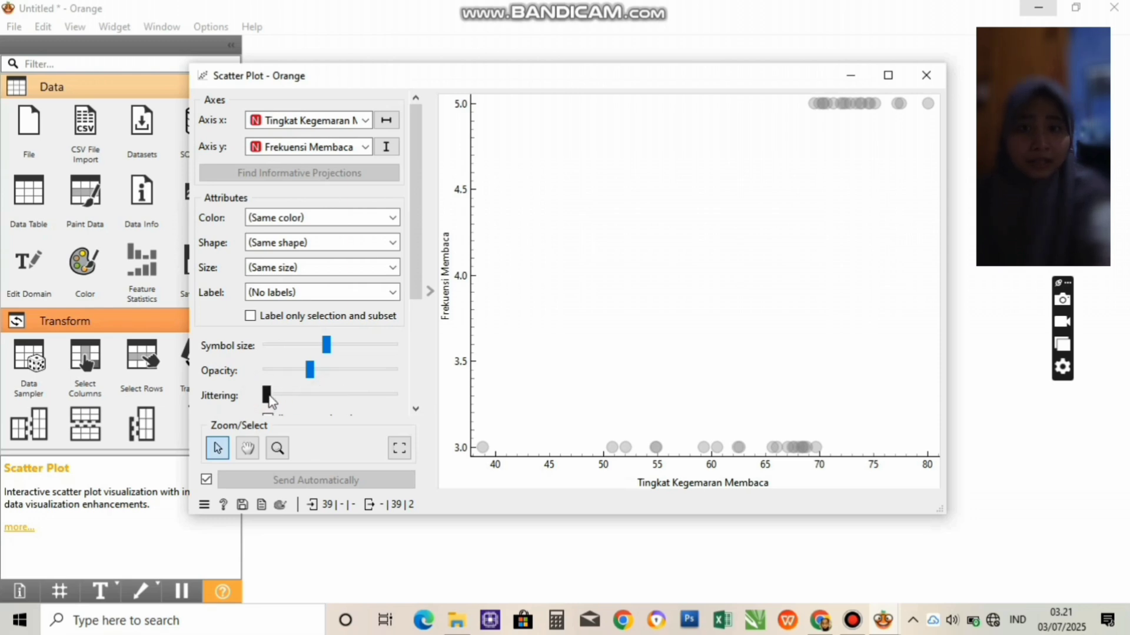
scroll(269, 401, down, 3)
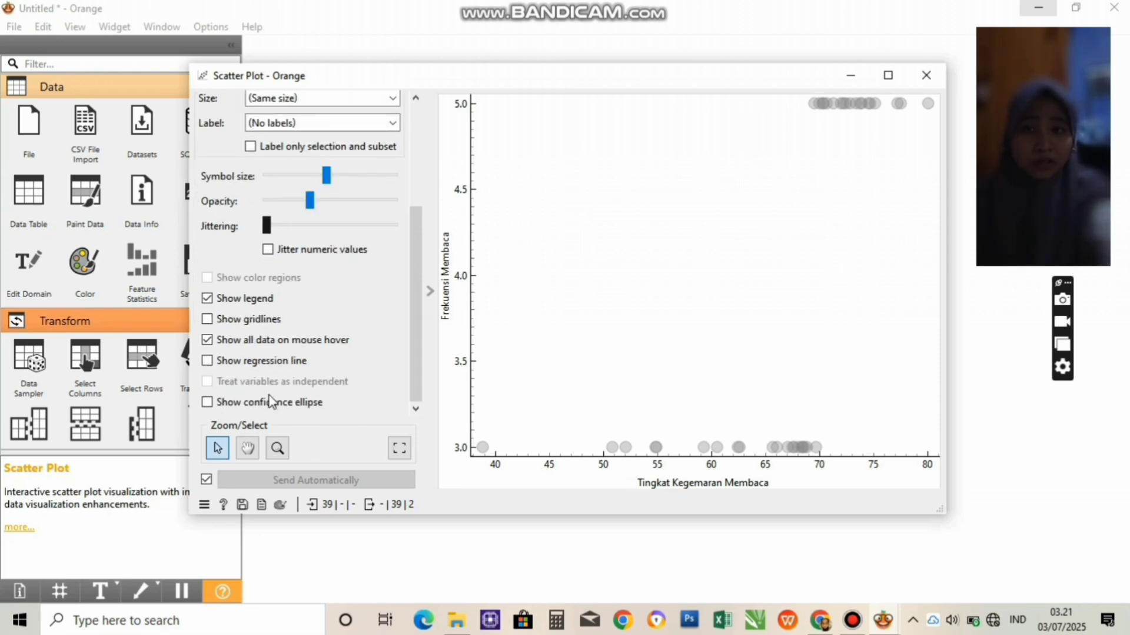
scroll(348, 361, up, 3)
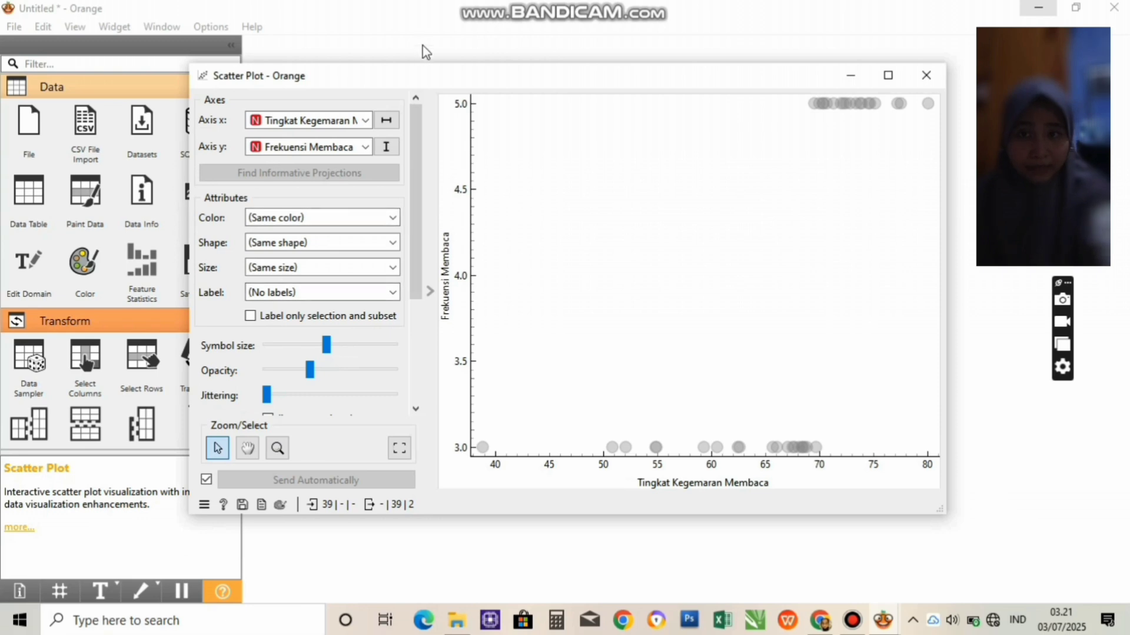
click(934, 81)
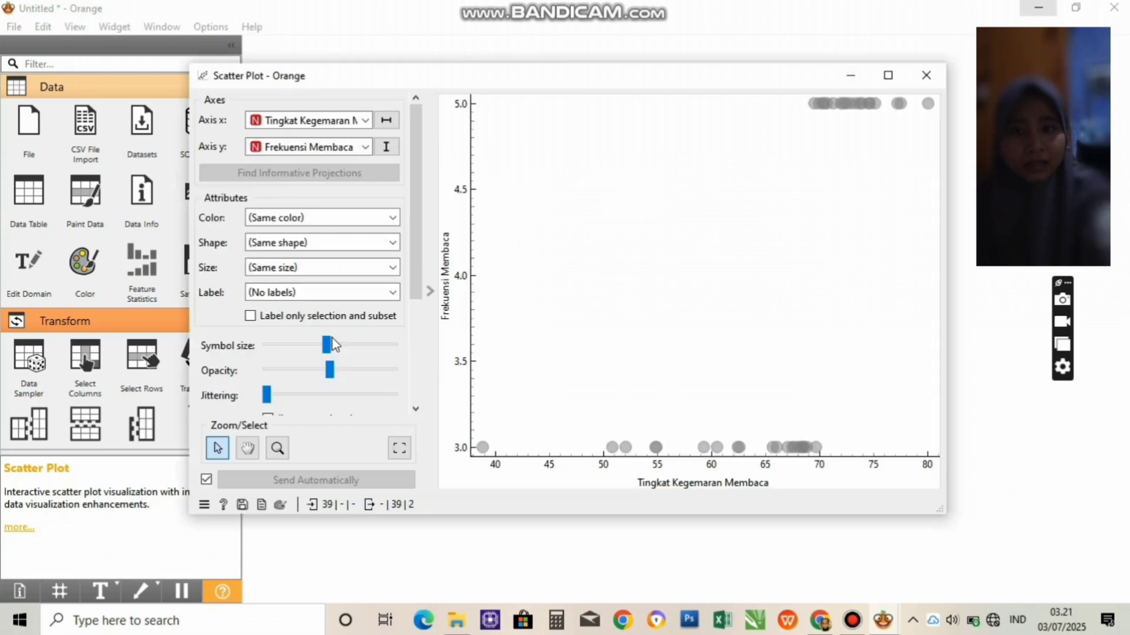
- Lower the opacity of the scatter plot's points slightly and close the plot to return to the workflow canvas
drag(332, 338, 268, 398)
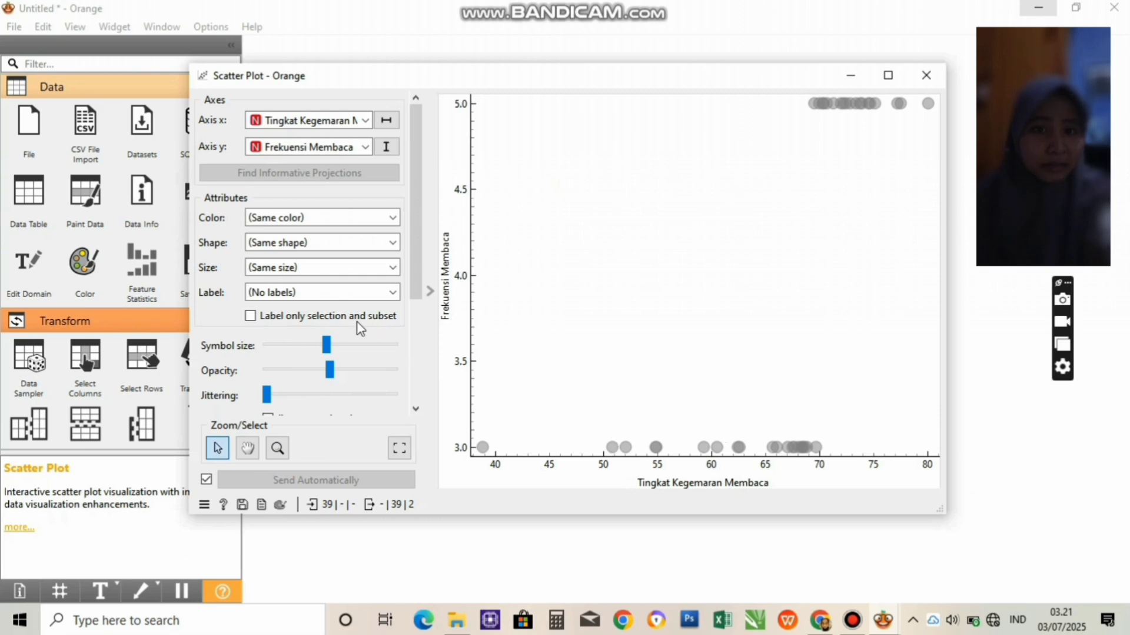
mouse_move(334, 344)
mouse_down()
mouse_move(272, 351)
mouse_move(346, 352)
mouse_move(290, 371)
mouse_move(380, 374)
mouse_move(309, 372)
mouse_move(264, 396)
mouse_move(324, 395)
mouse_move(271, 400)
mouse_up()
click(329, 370)
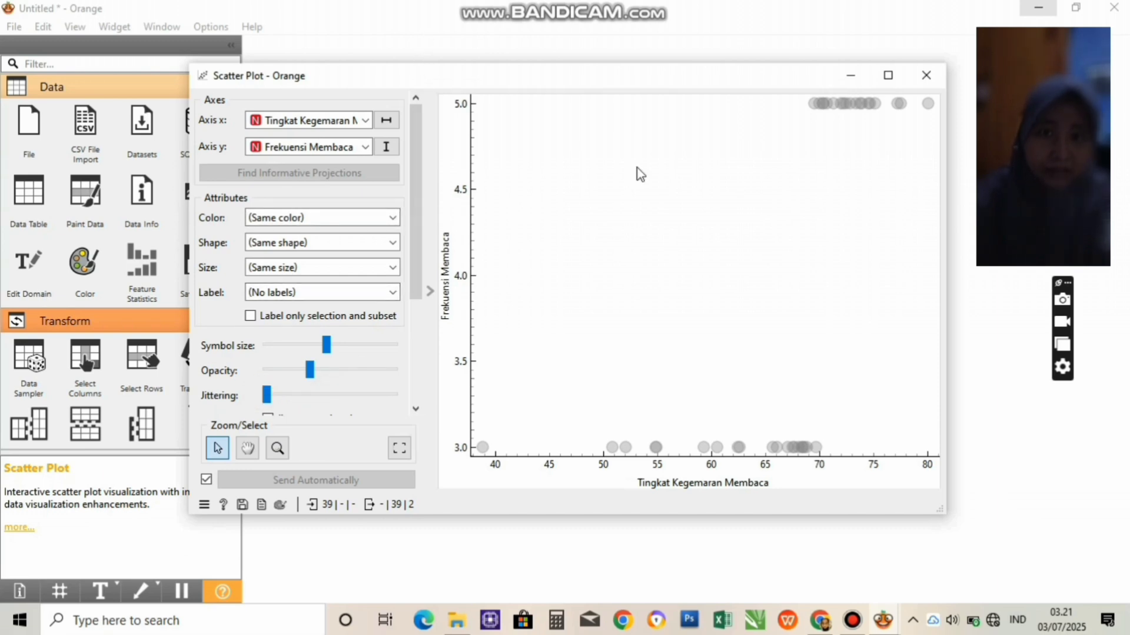
click(925, 74)
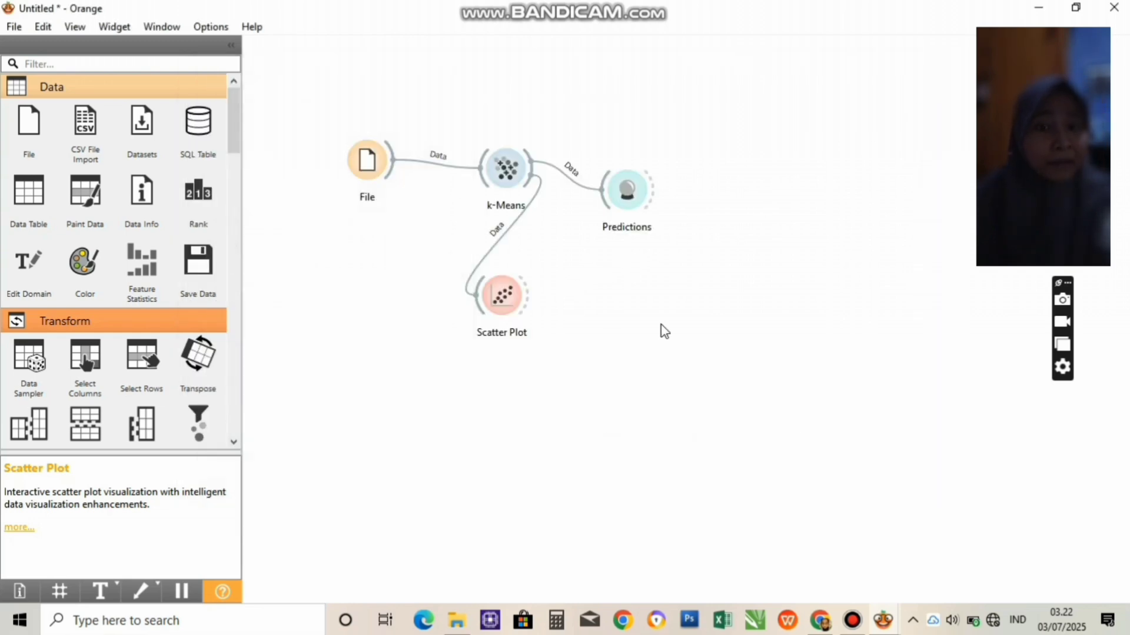